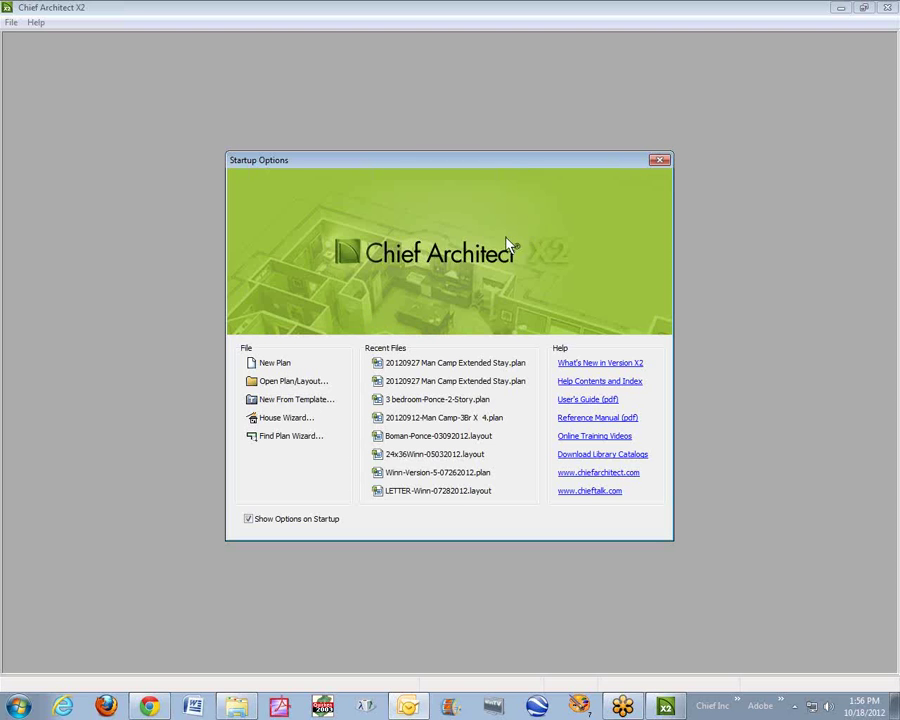
Create a new plan and open its Default Settings
click(283, 363)
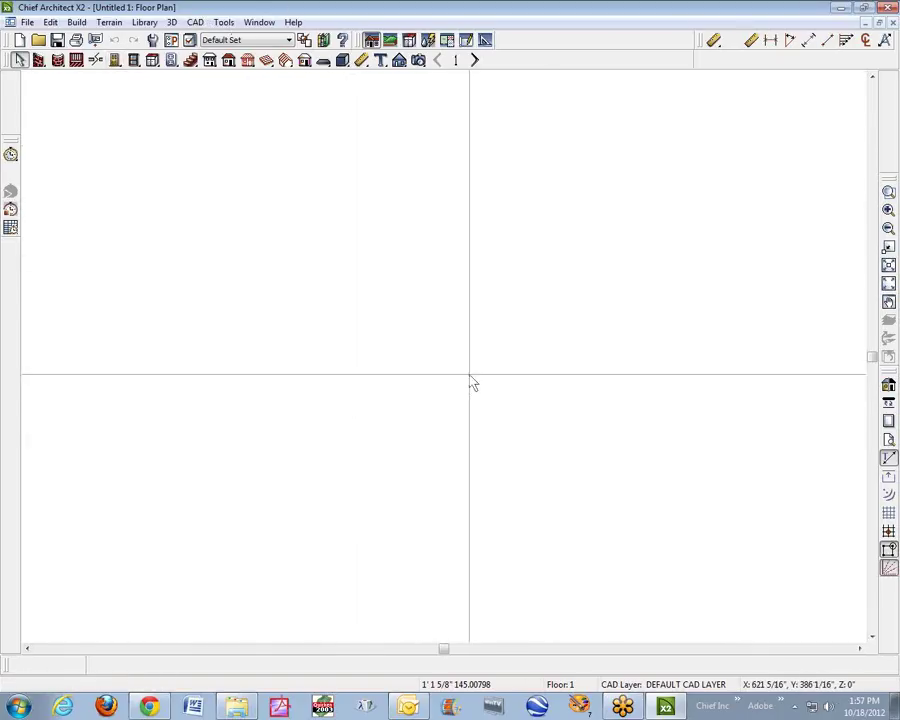
click(49, 22)
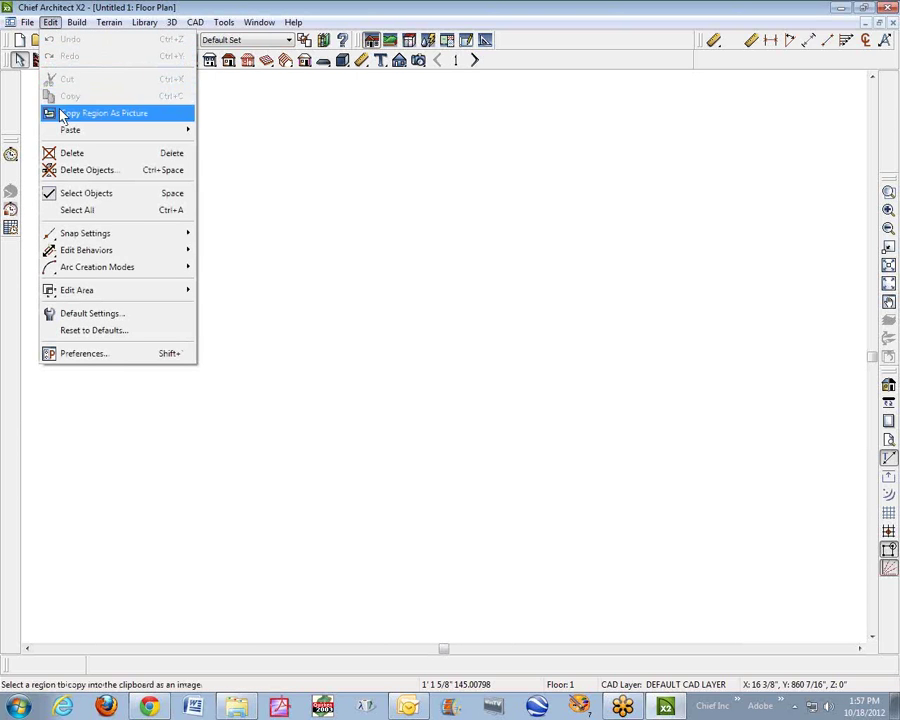
click(74, 315)
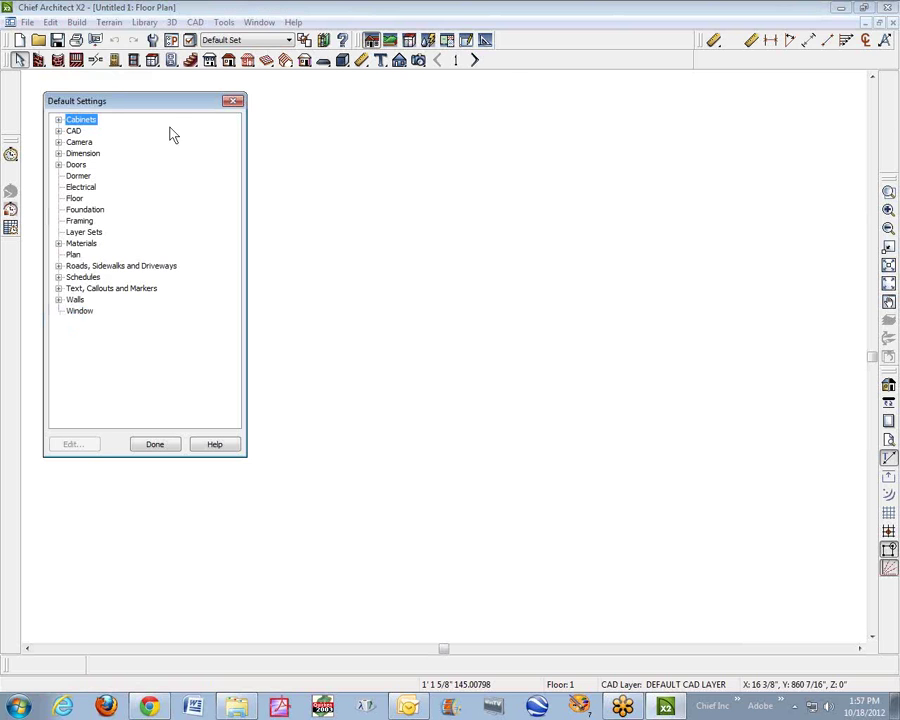
drag(173, 102, 472, 154)
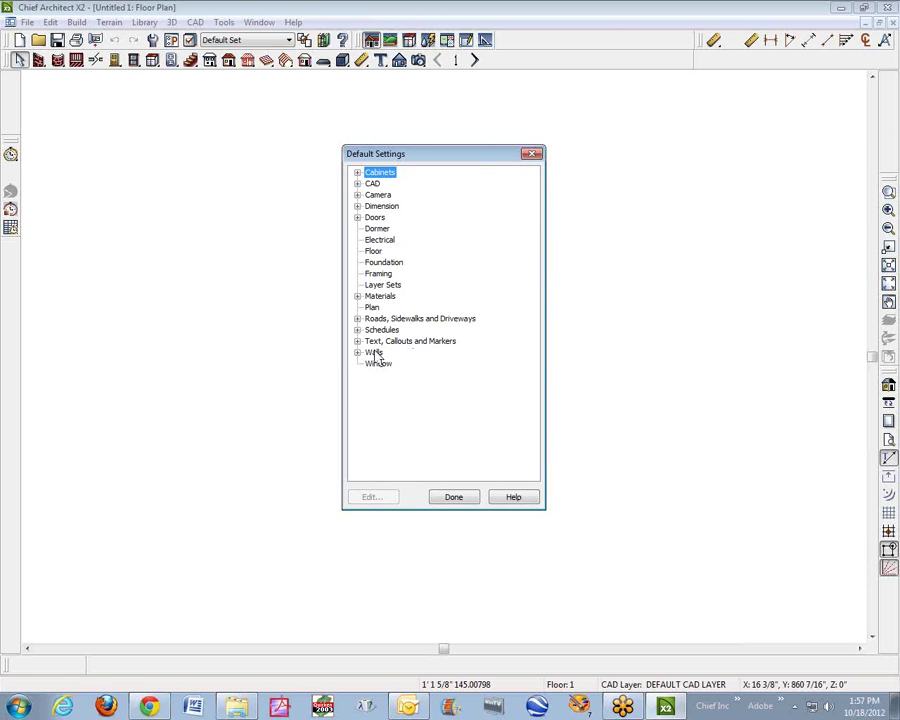
Open the Base Cabinet defaults to examine the general size, countertop, backsplash and toe kick settings
click(357, 172)
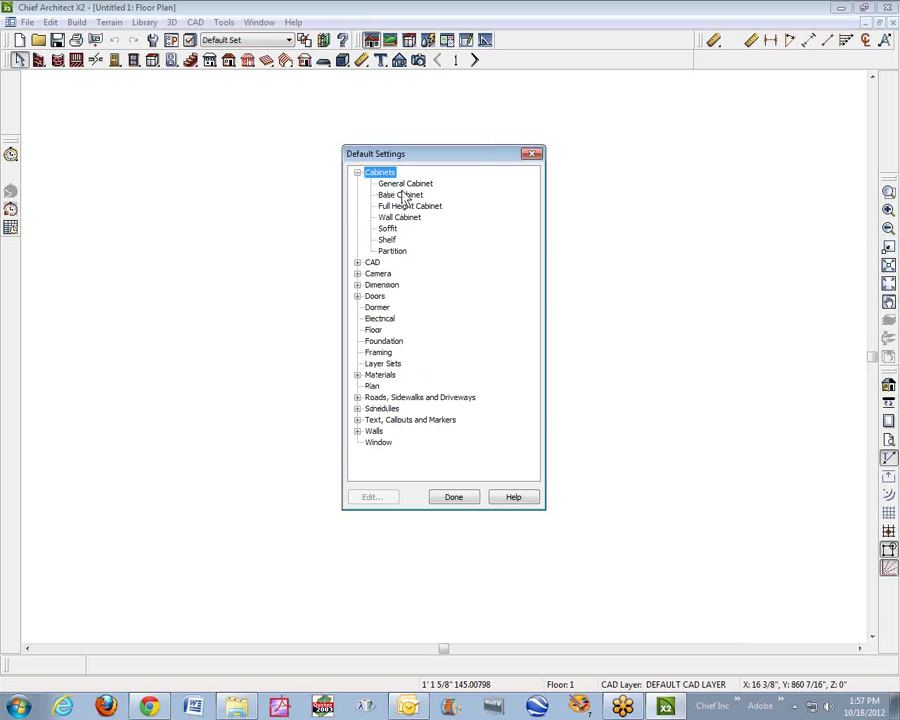
click(407, 185)
click(400, 195)
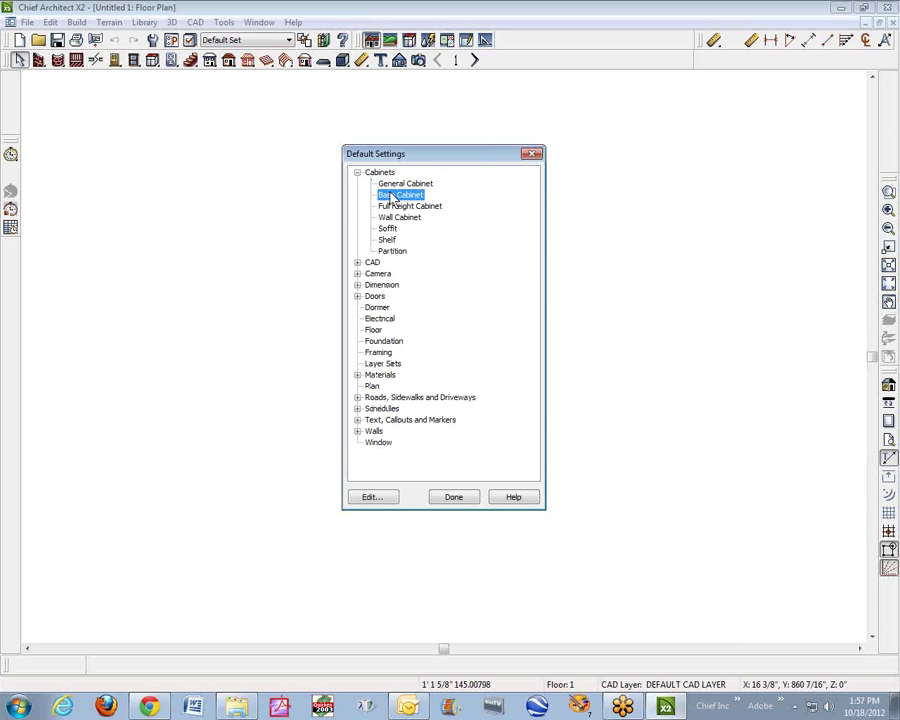
click(388, 500)
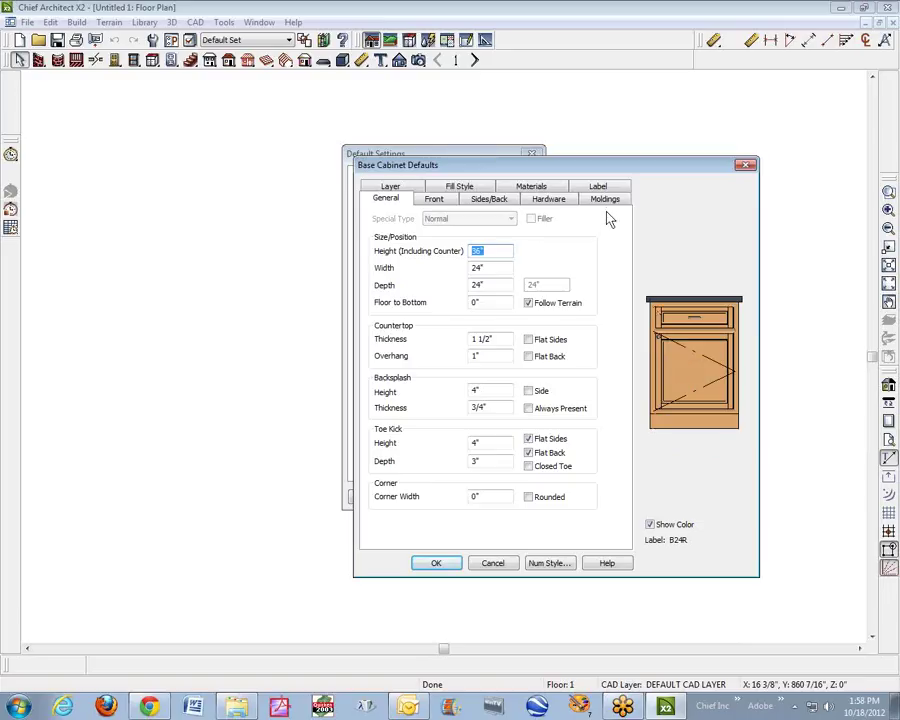
Review the default materials of the base cabinet's body, countertop and profiled recessed front, leaving the defaults without changes
click(537, 192)
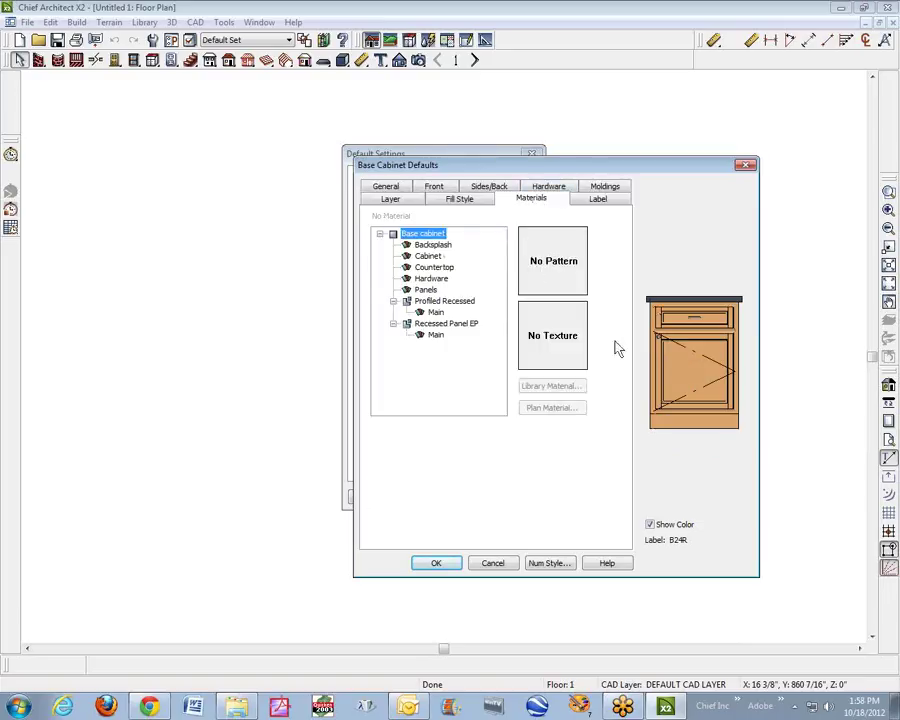
click(428, 256)
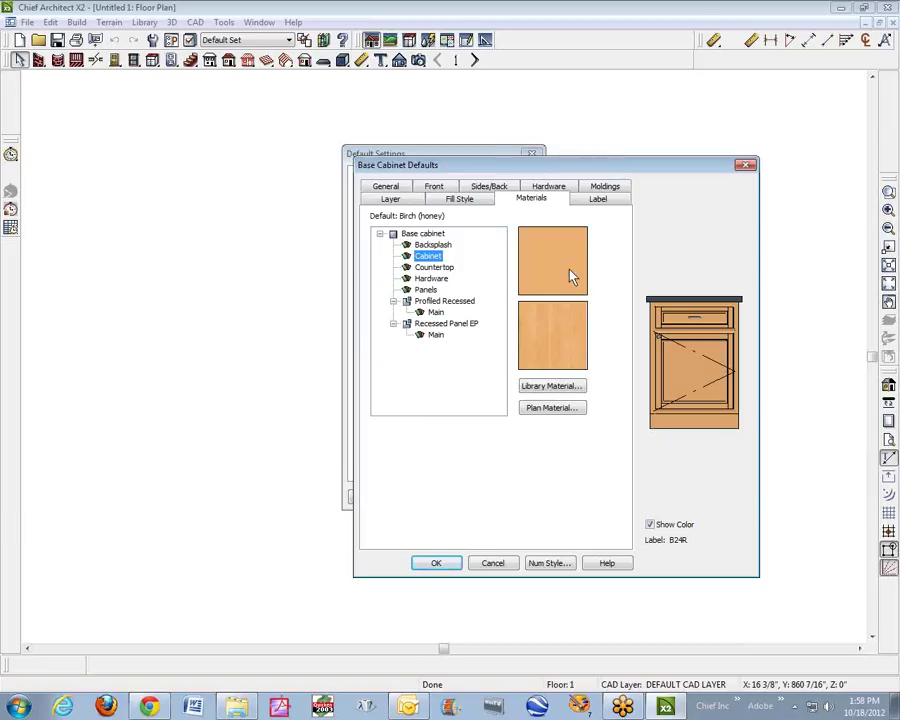
click(450, 268)
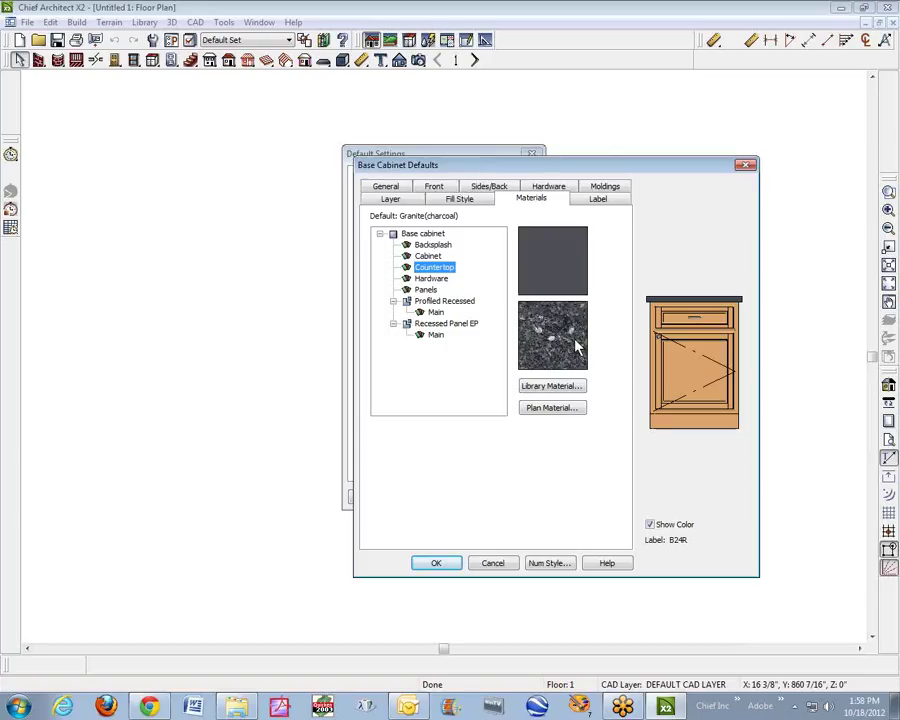
click(433, 313)
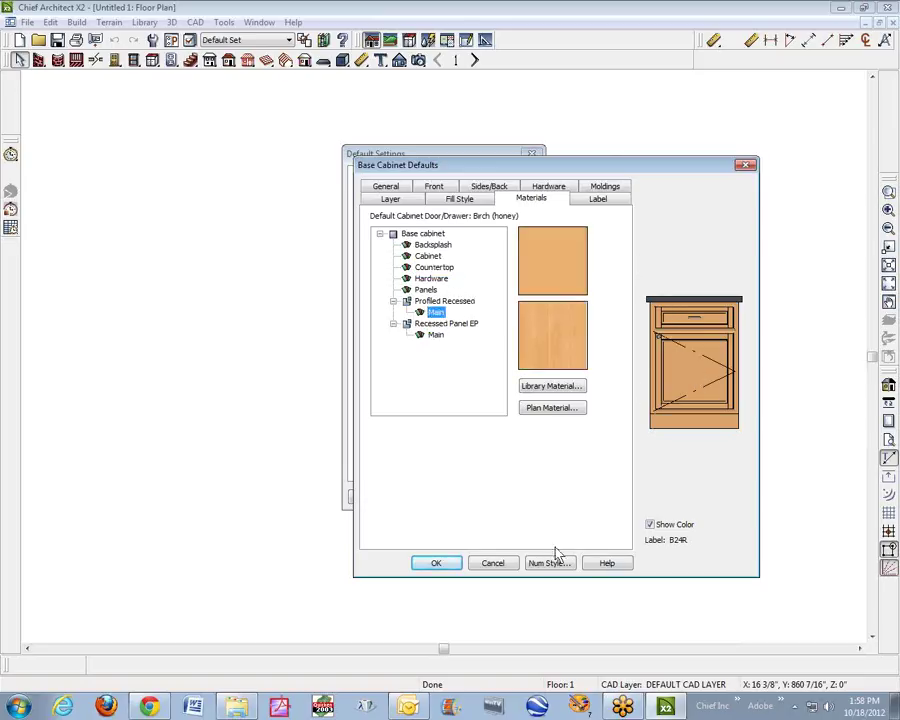
click(506, 565)
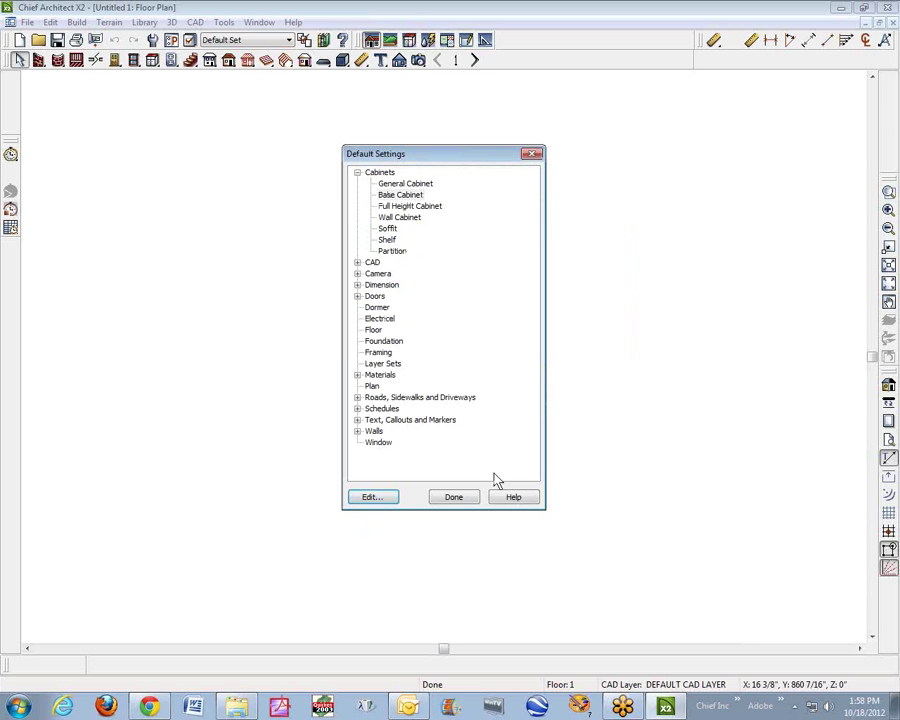
Review the general size defaults of the full height cabinet and the wall cabinet, cancelling out of each
click(402, 211)
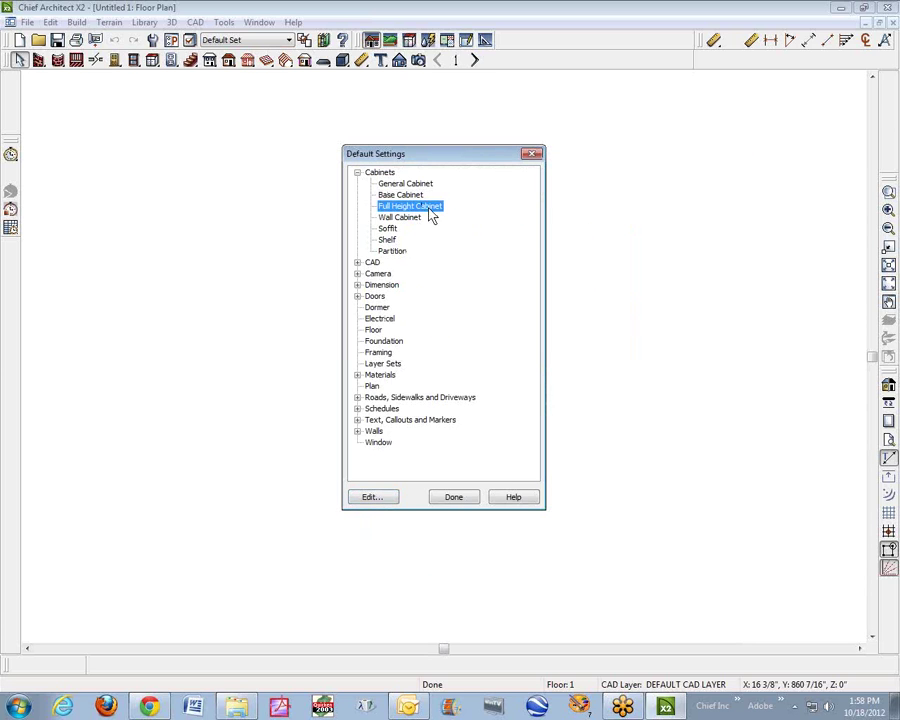
click(396, 503)
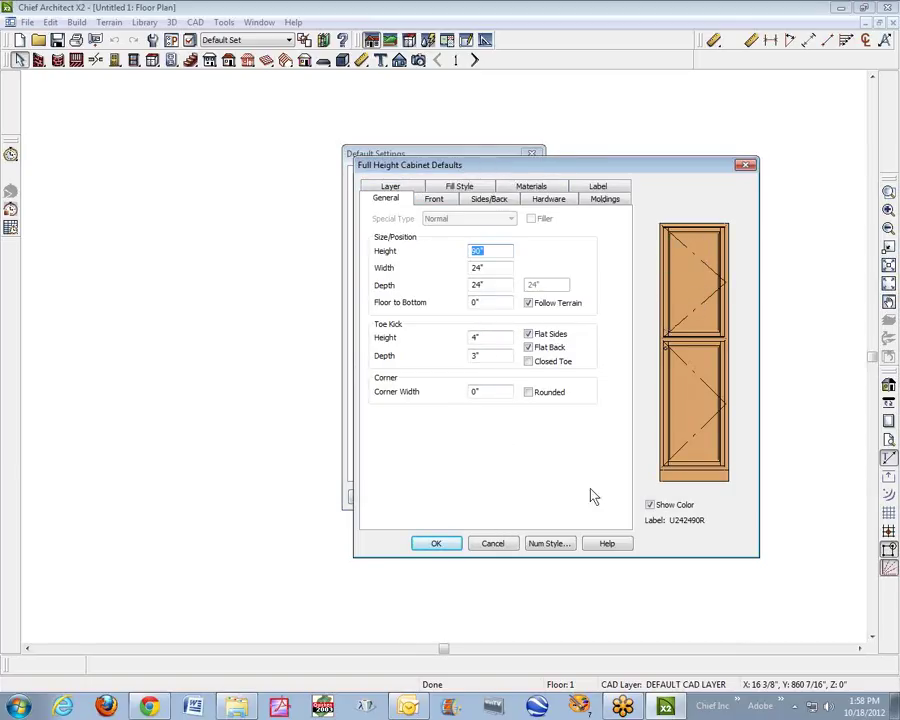
click(493, 544)
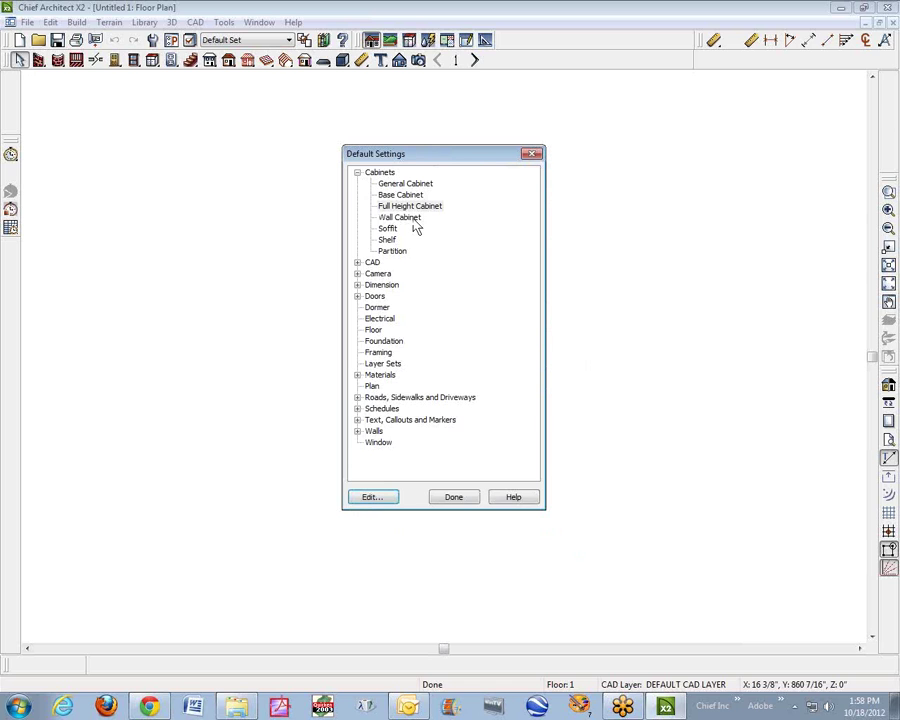
click(410, 220)
click(376, 498)
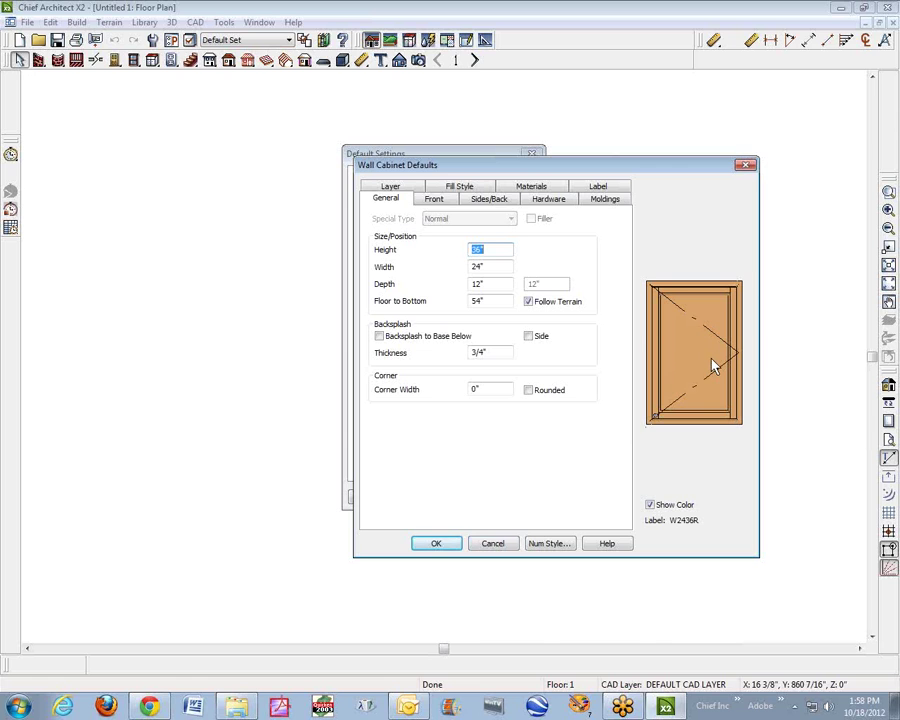
click(493, 543)
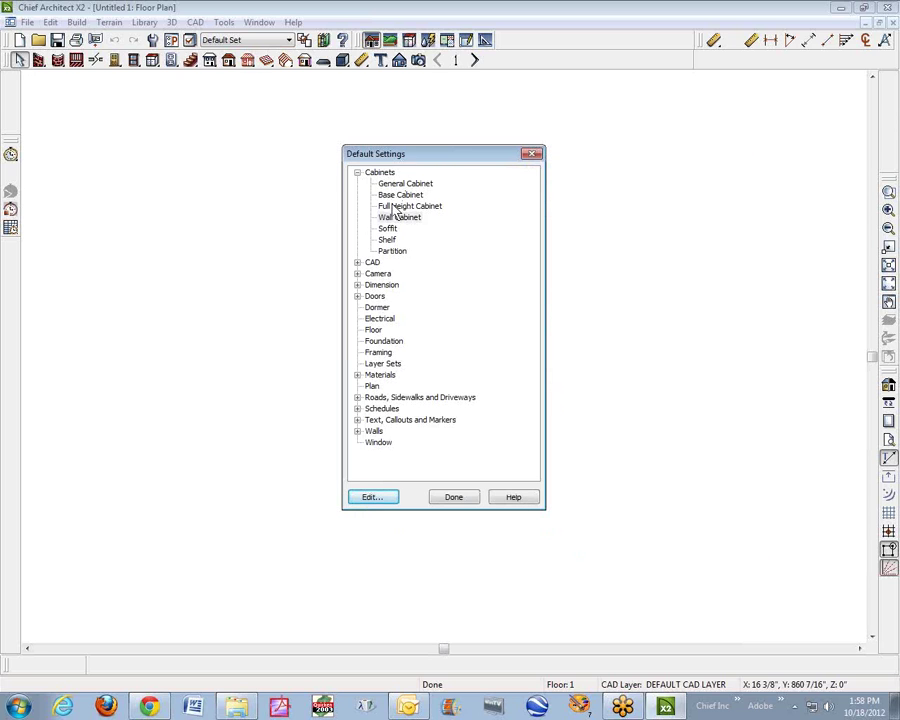
Look through the default categories under CAD, Camera and Dimension, collapsing each one again
click(357, 263)
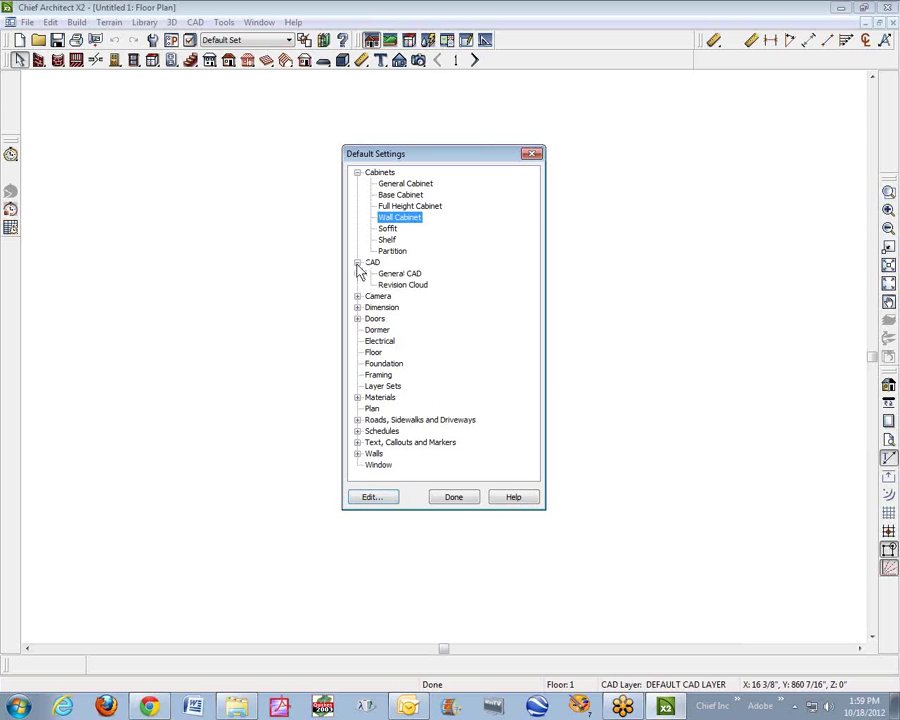
click(357, 264)
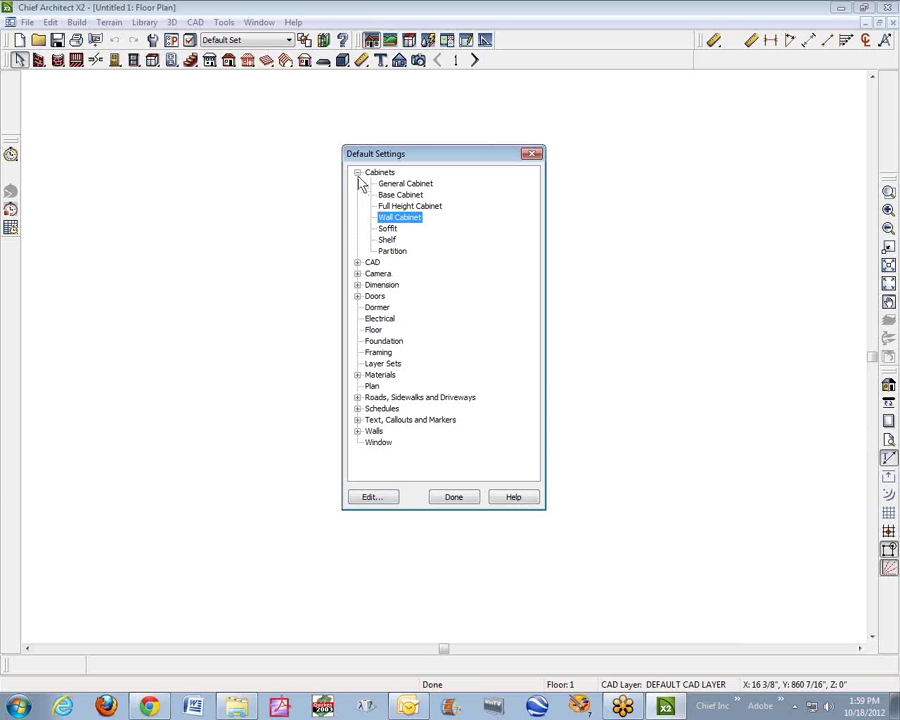
click(357, 173)
click(357, 195)
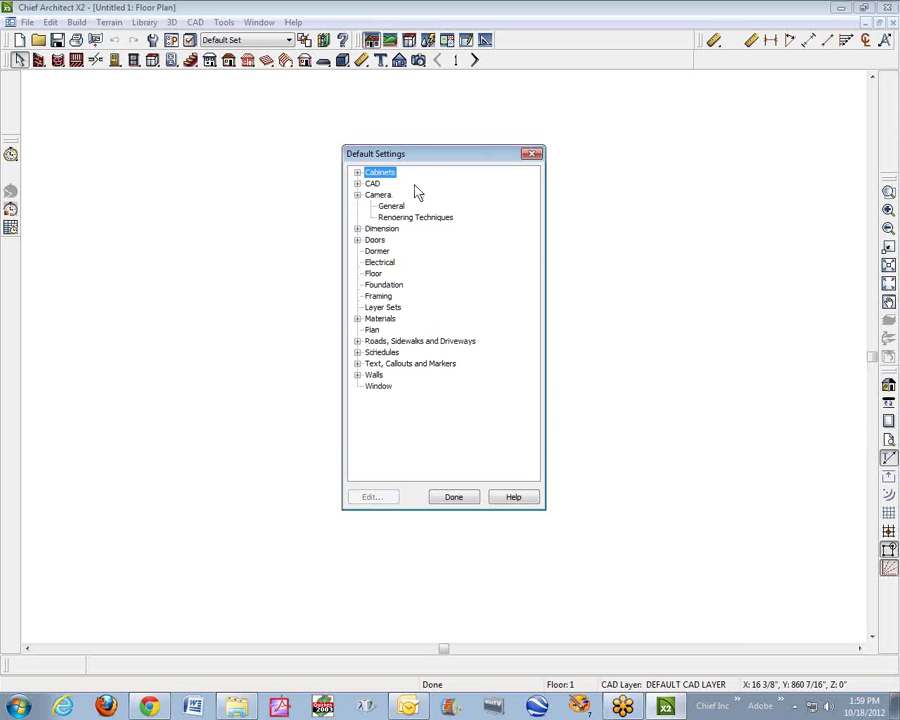
click(357, 195)
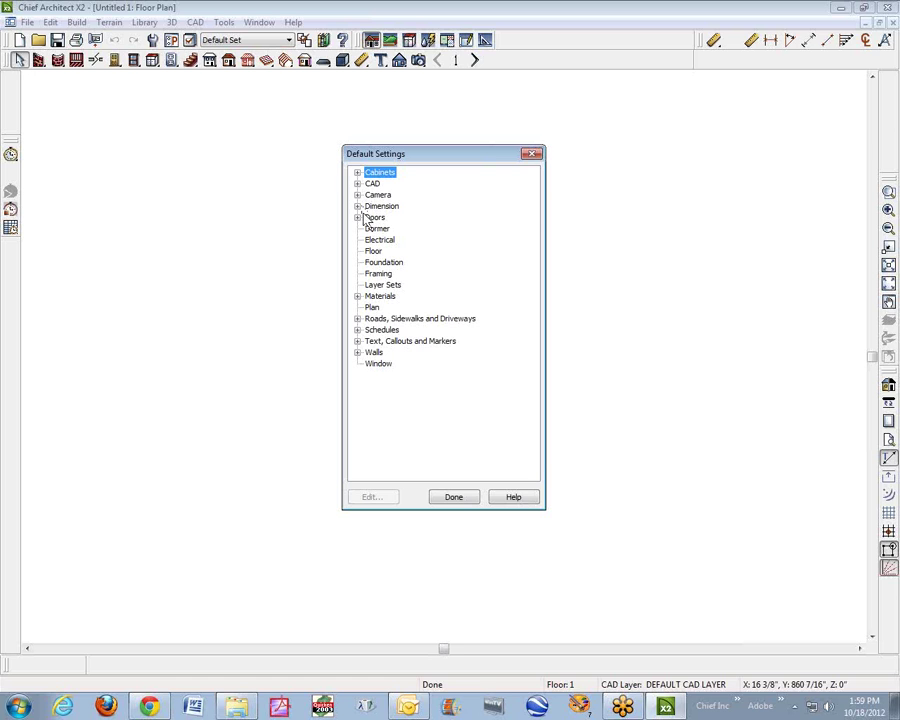
click(358, 206)
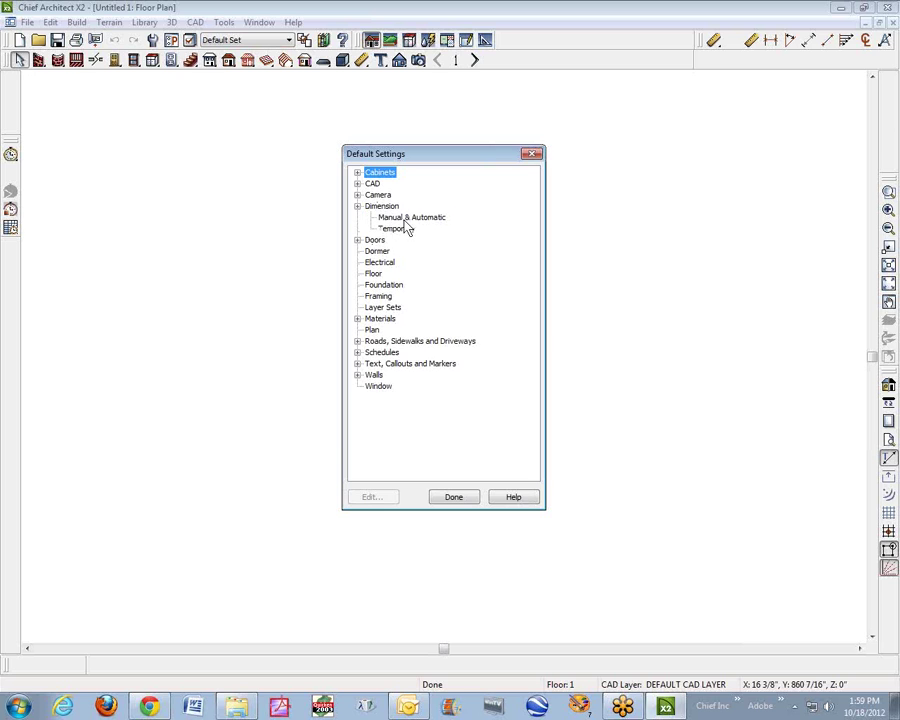
click(358, 206)
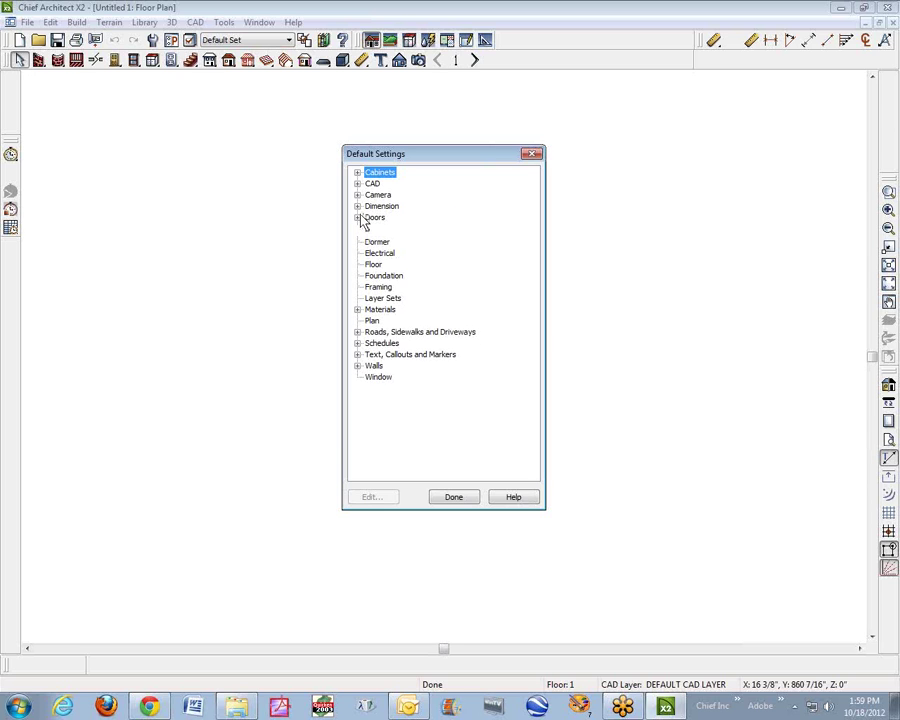
Open the Interior Door defaults and examine the door's height and width settings
click(358, 217)
click(396, 229)
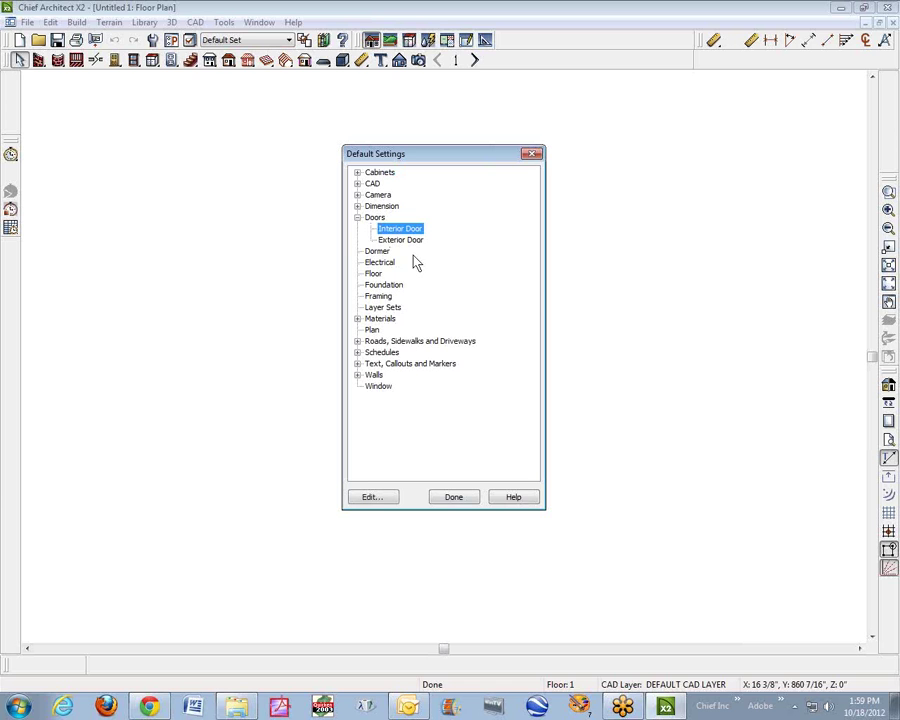
click(371, 497)
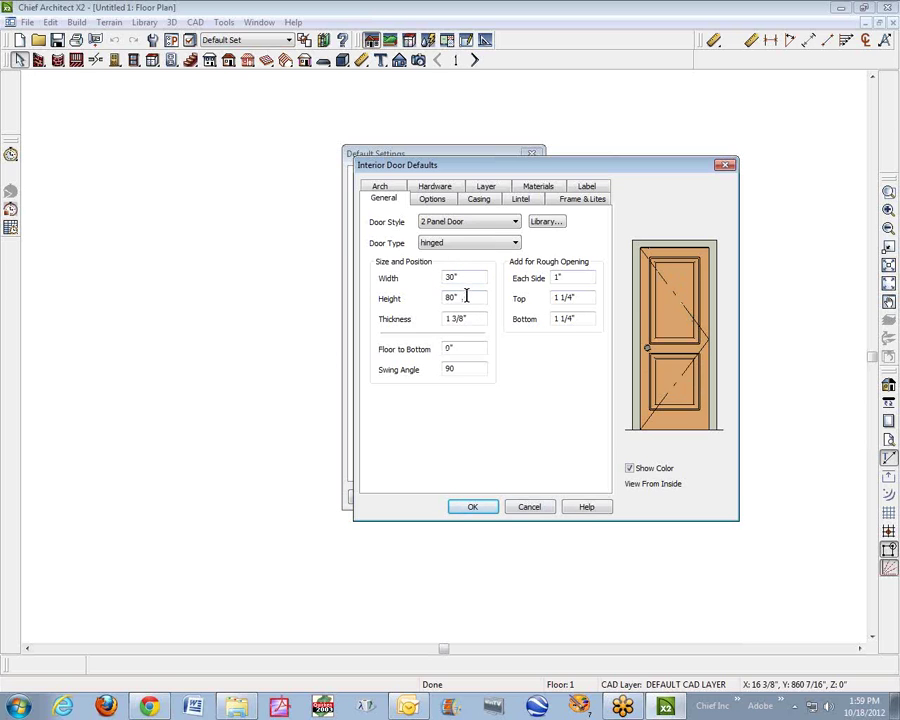
drag(467, 297, 422, 305)
drag(470, 280, 394, 263)
Examine the default materials assigned to the interior door's handle, 2 Panel Door and interior face
click(538, 188)
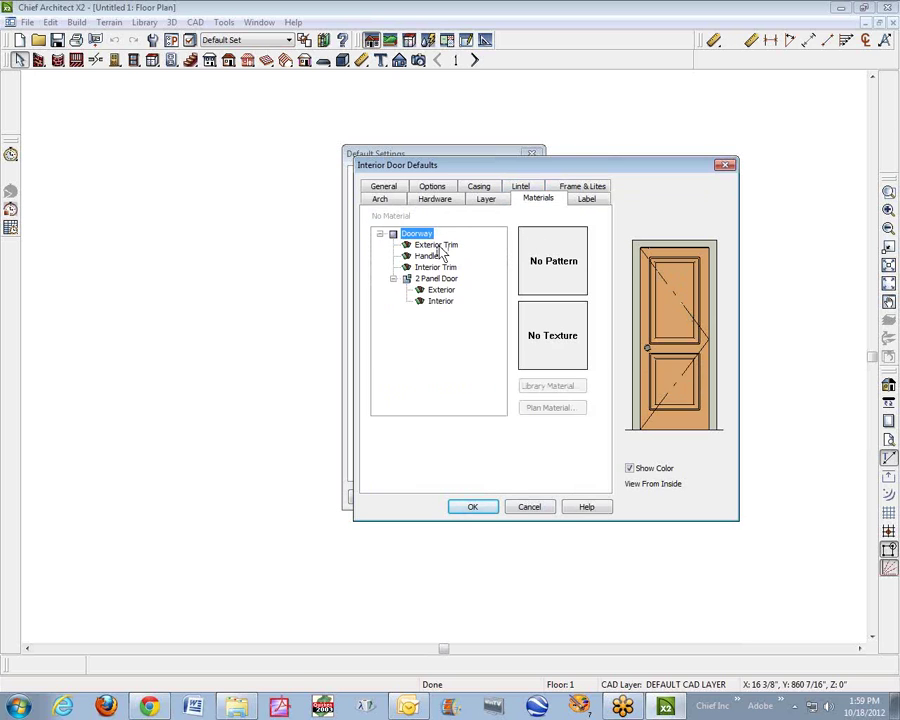
click(428, 257)
click(436, 278)
click(440, 301)
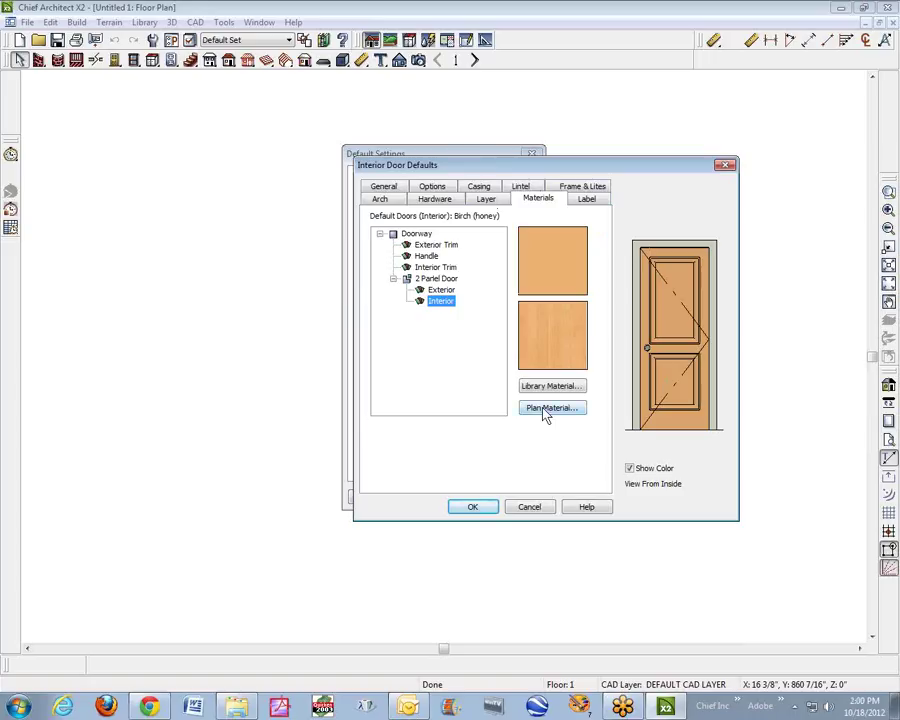
click(436, 308)
click(422, 306)
Browse the library's birch wood materials for the door's interior face, then cancel out of the library and the interior door defaults
click(548, 390)
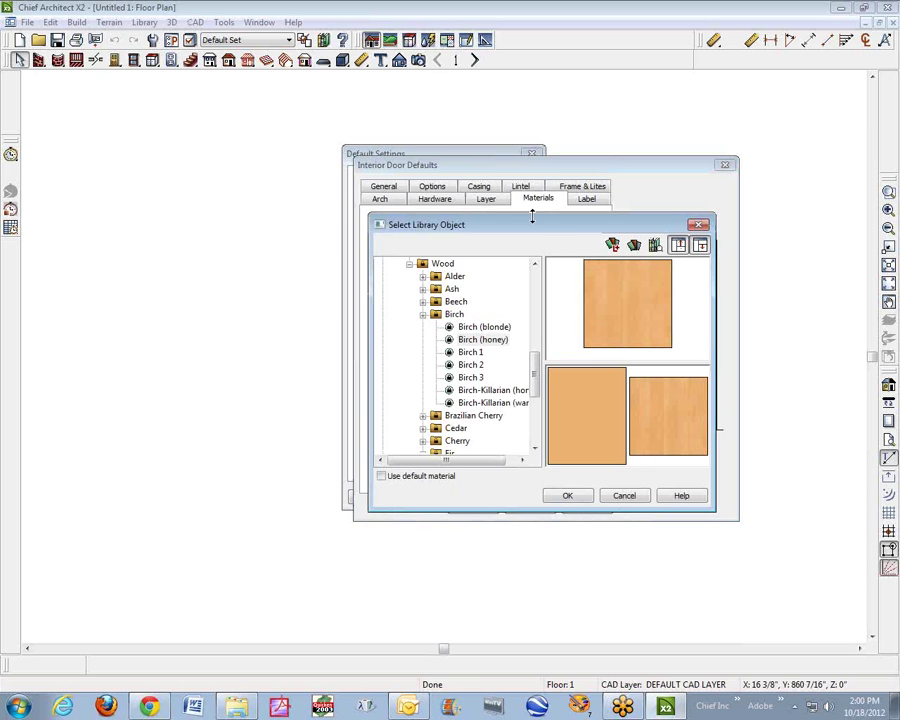
drag(526, 221, 431, 109)
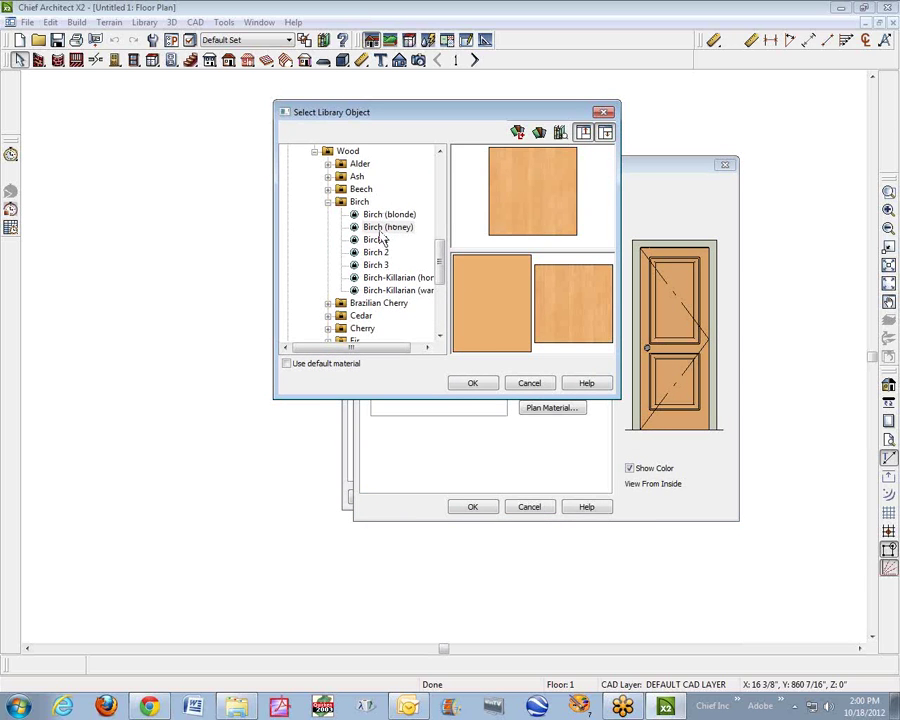
click(535, 383)
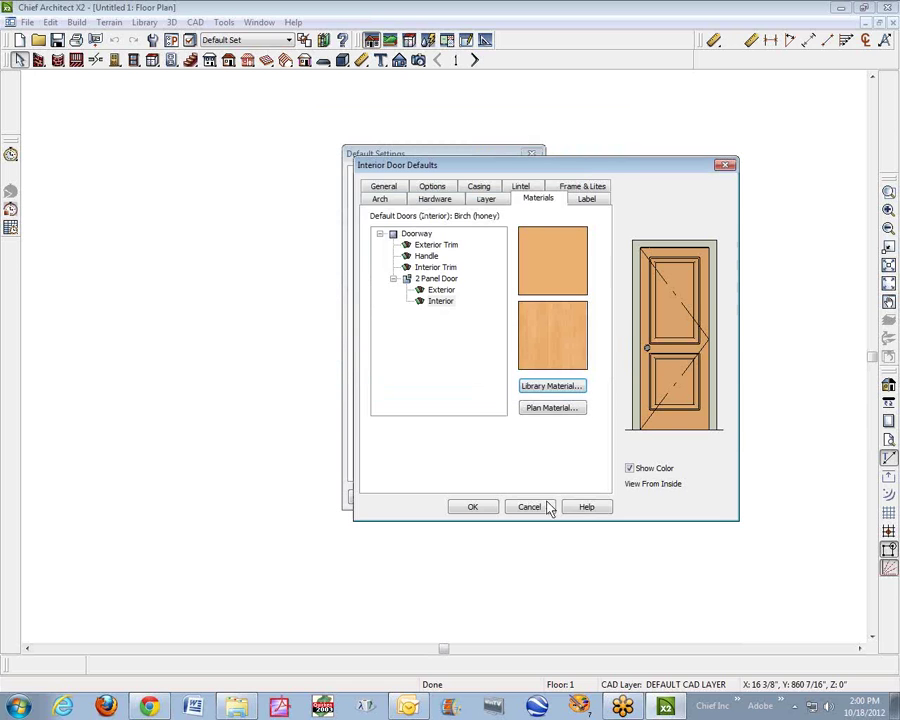
click(528, 505)
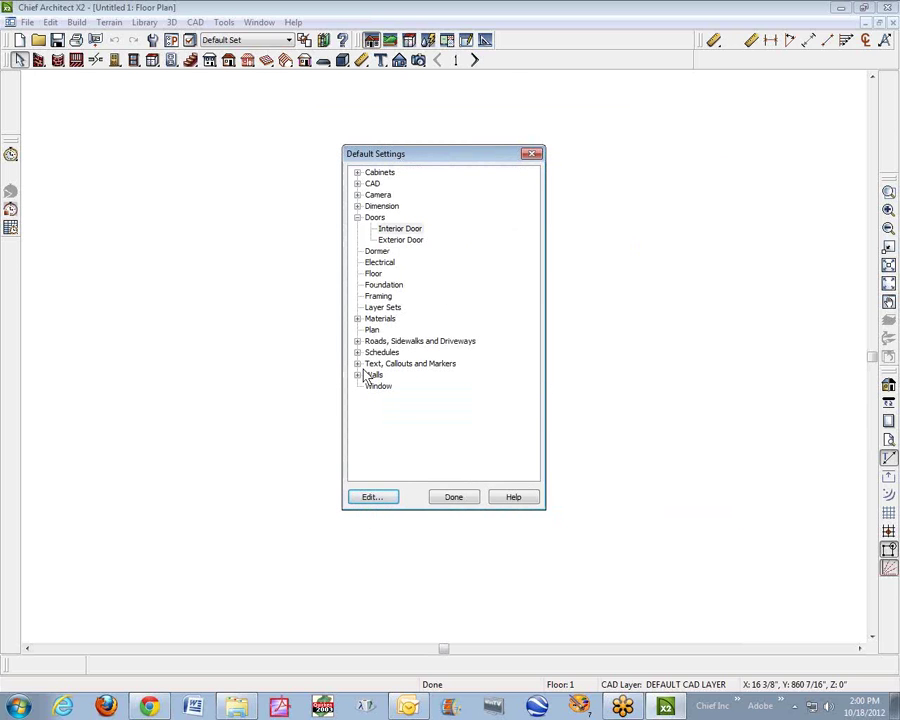
Close the default settings and open the Build Roof settings to examine the build, rafter tail and framing options
click(463, 502)
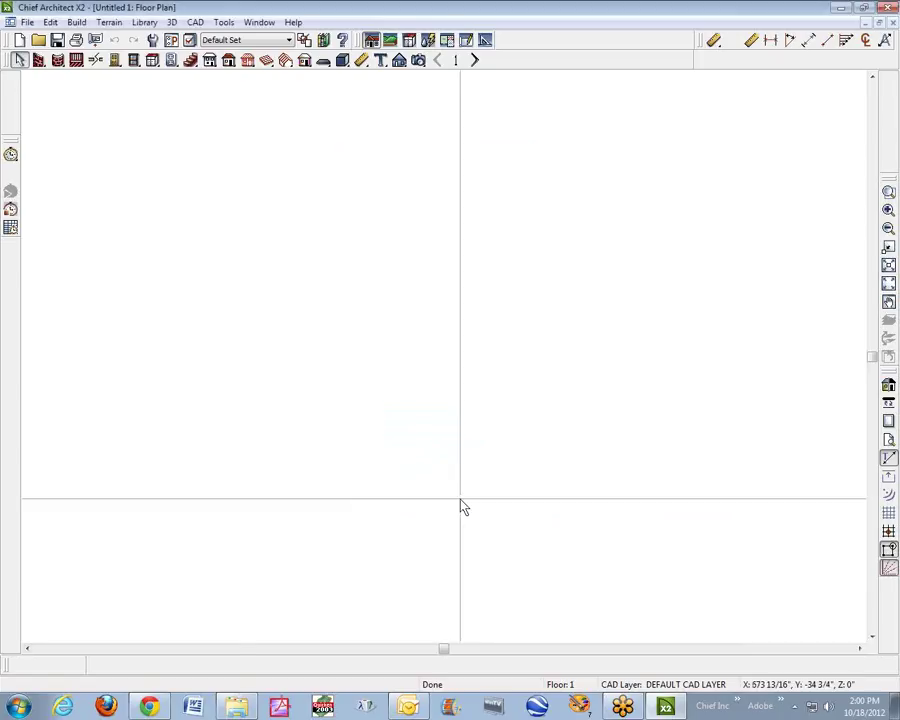
double_click(228, 62)
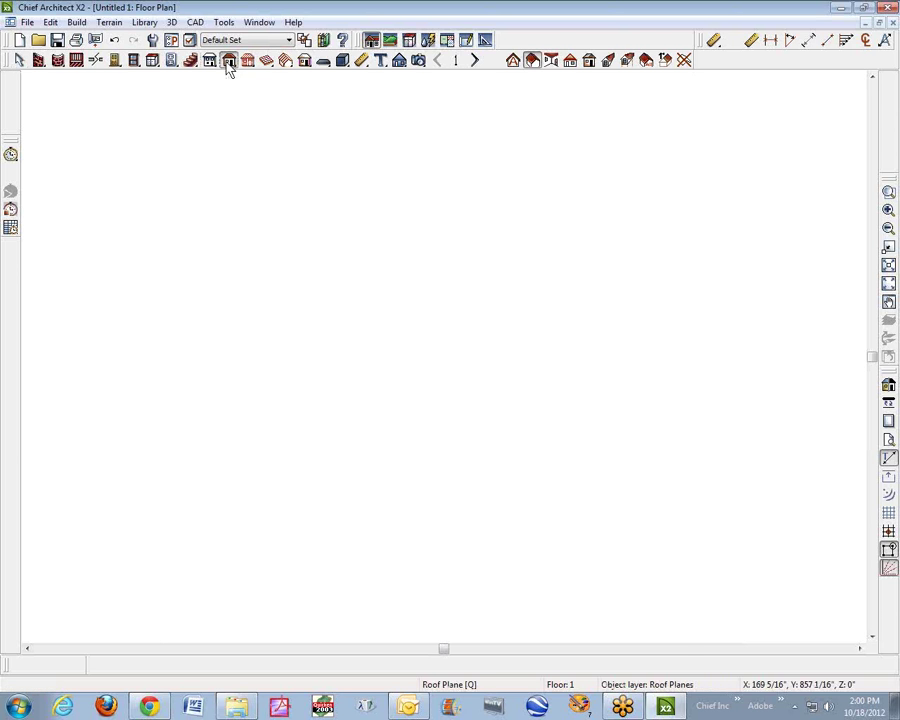
drag(200, 80, 411, 166)
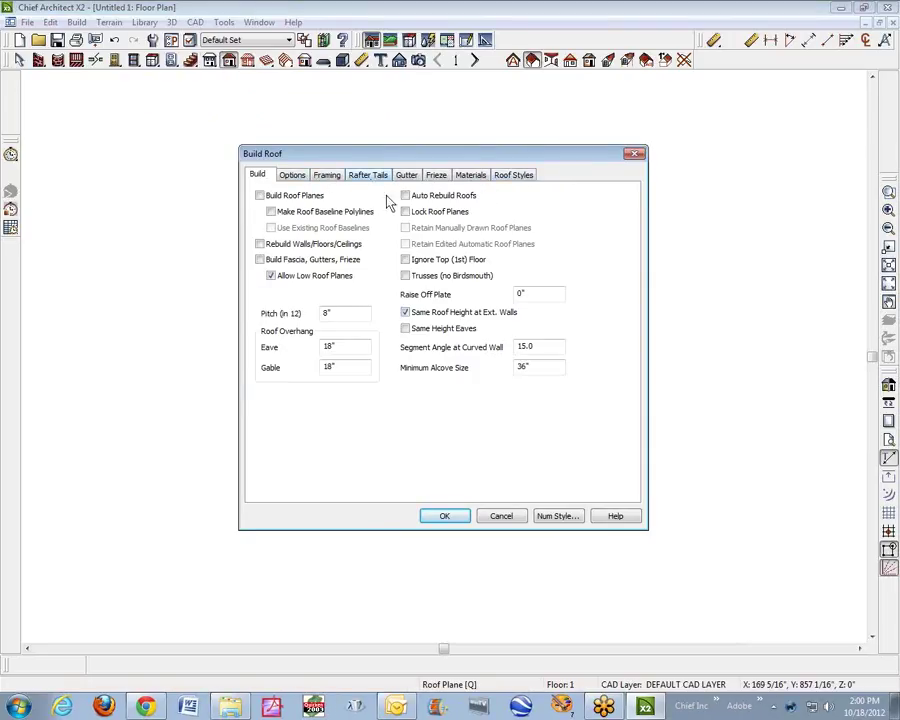
click(366, 177)
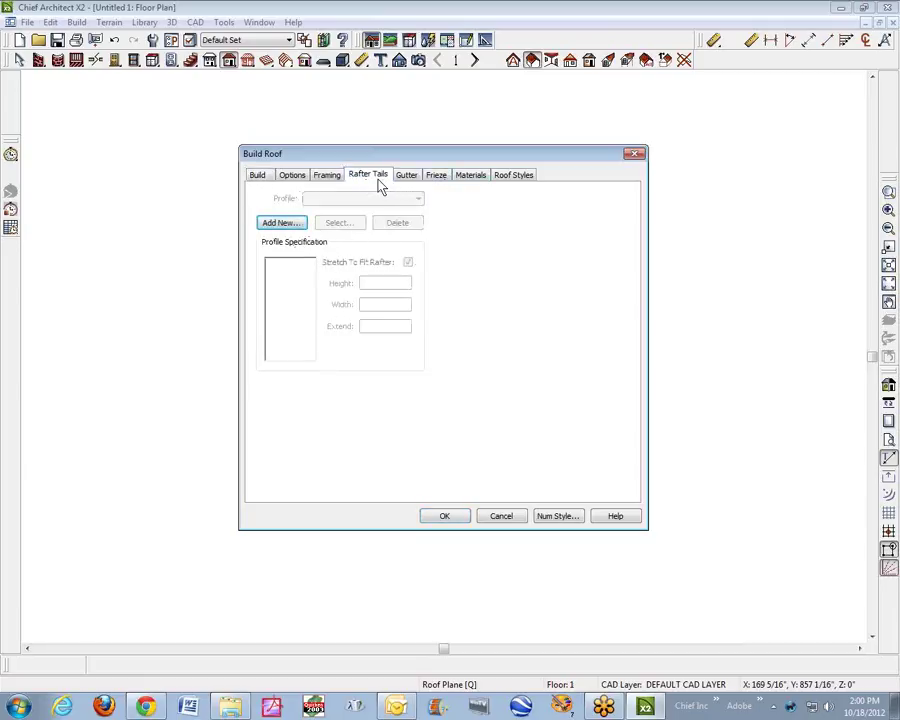
click(327, 175)
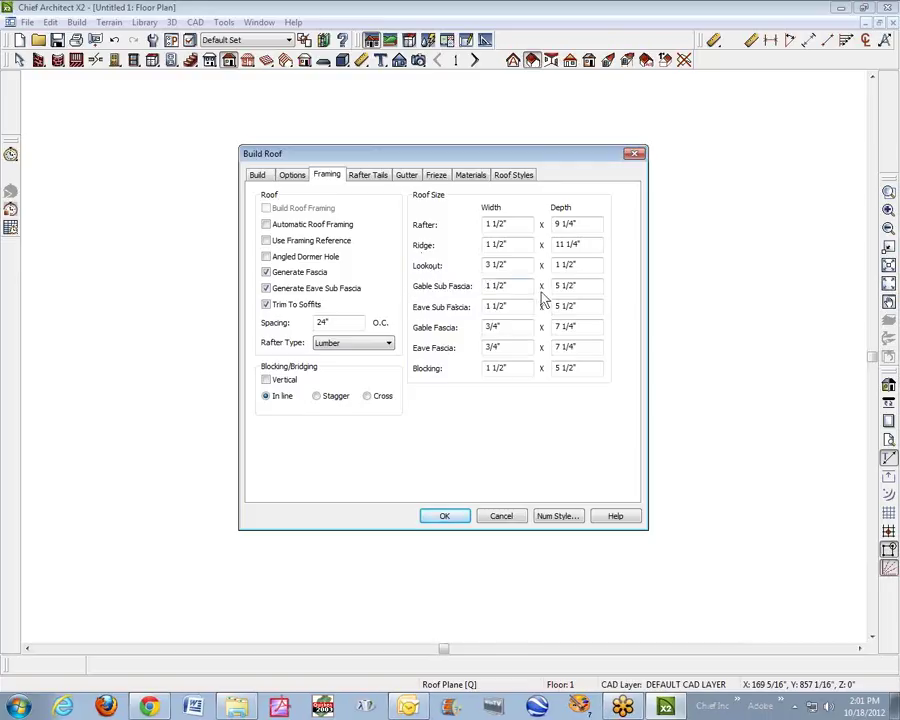
Examine the roof framing member sizes and the available rafter types, leaving Lumber selected
drag(510, 286, 485, 286)
click(377, 344)
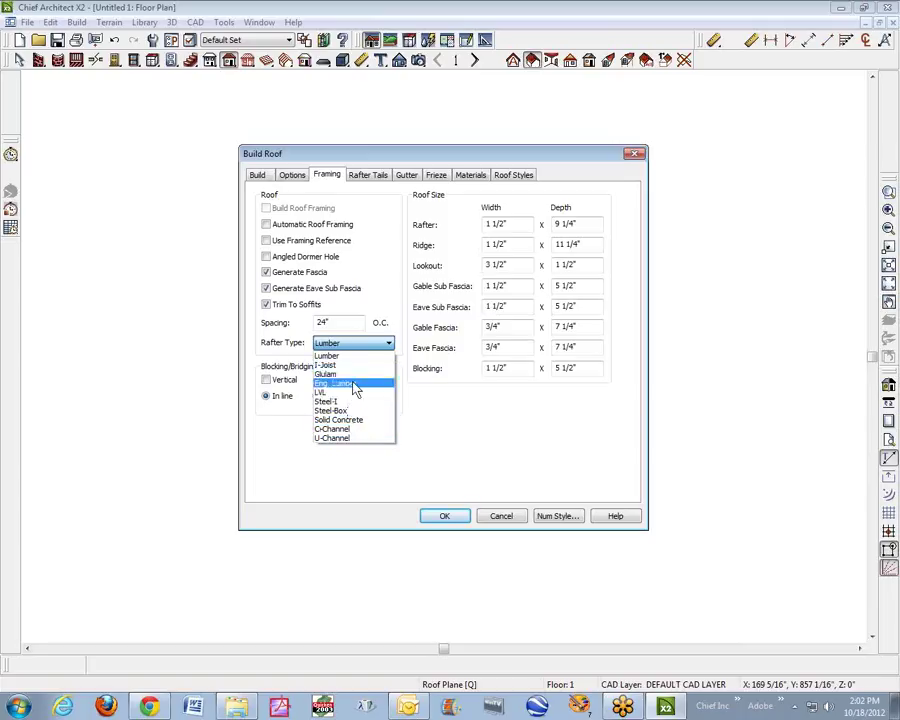
click(351, 343)
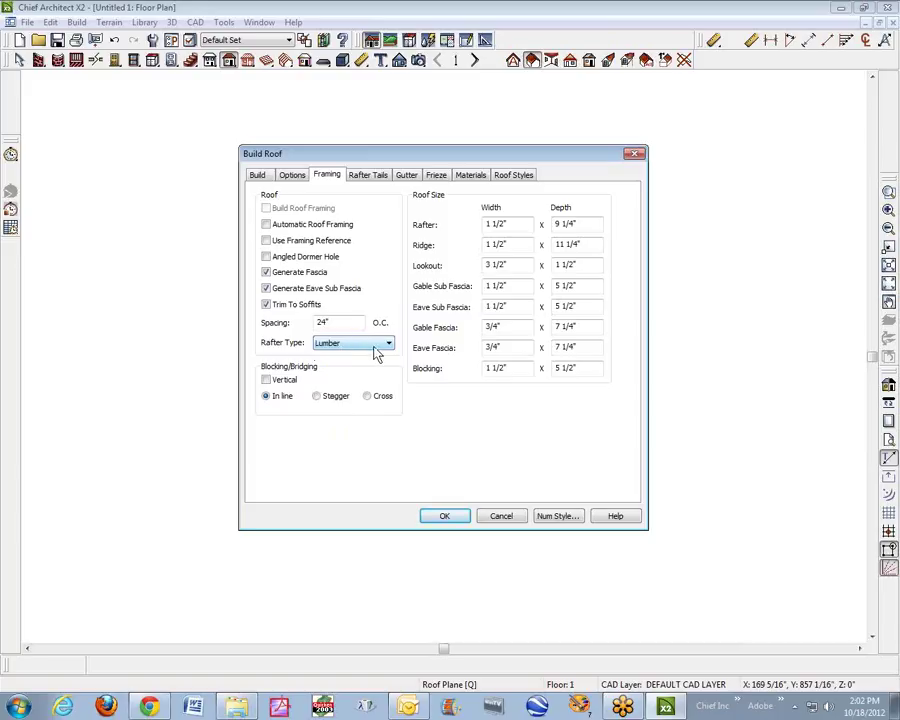
click(375, 352)
click(375, 353)
Look through the rafter tail, gutter, frieze and roof style settings of the Build Roof dialog
click(363, 178)
click(406, 176)
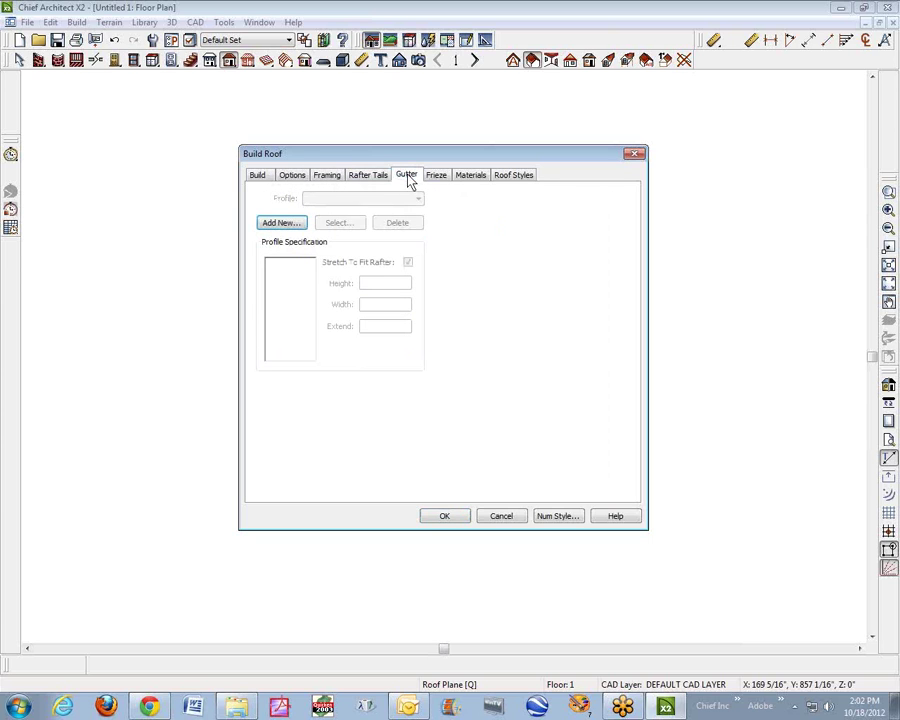
click(435, 176)
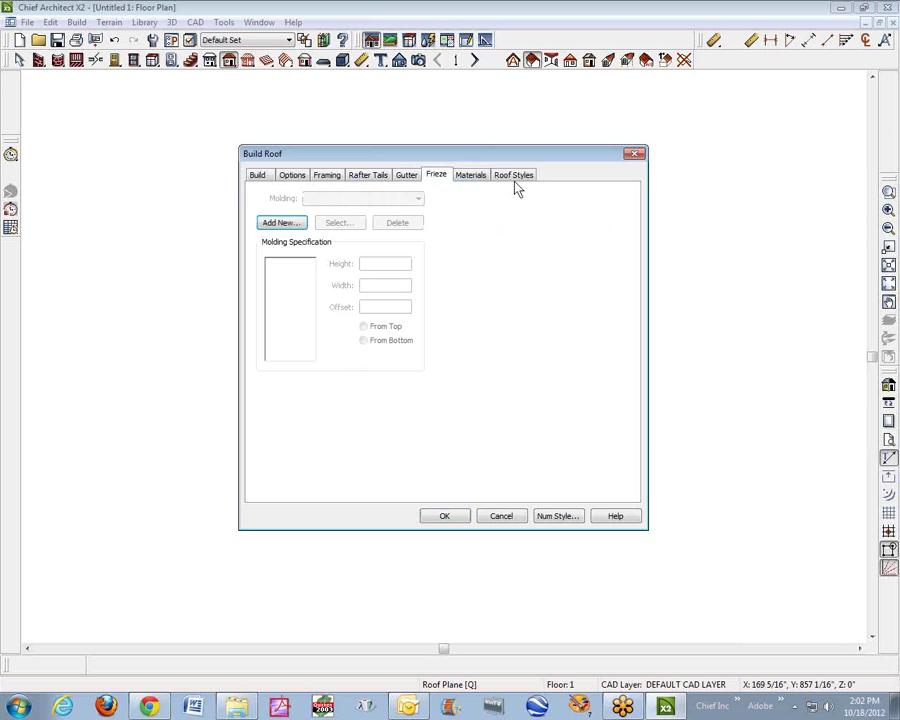
click(514, 176)
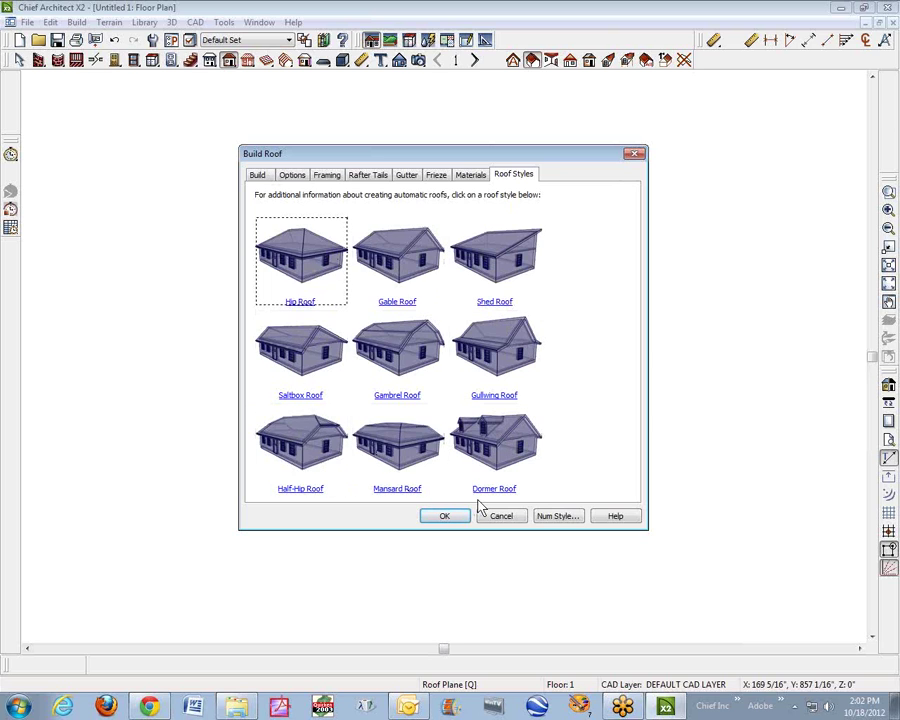
Read the help pages on creating hip roofs and shed roofs, closing each one again
click(302, 258)
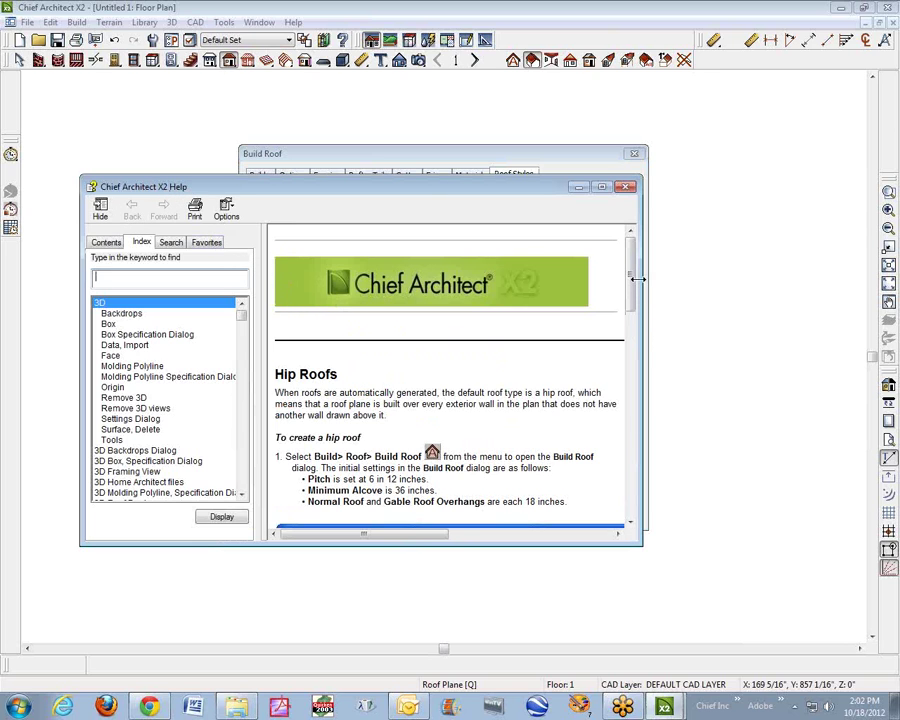
drag(631, 277, 601, 273)
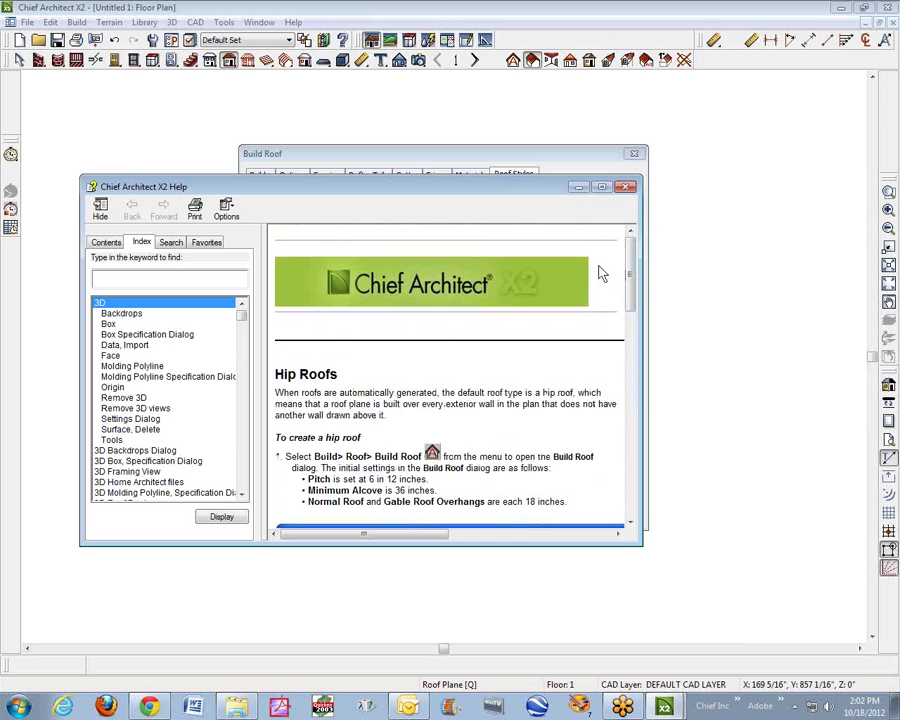
click(626, 188)
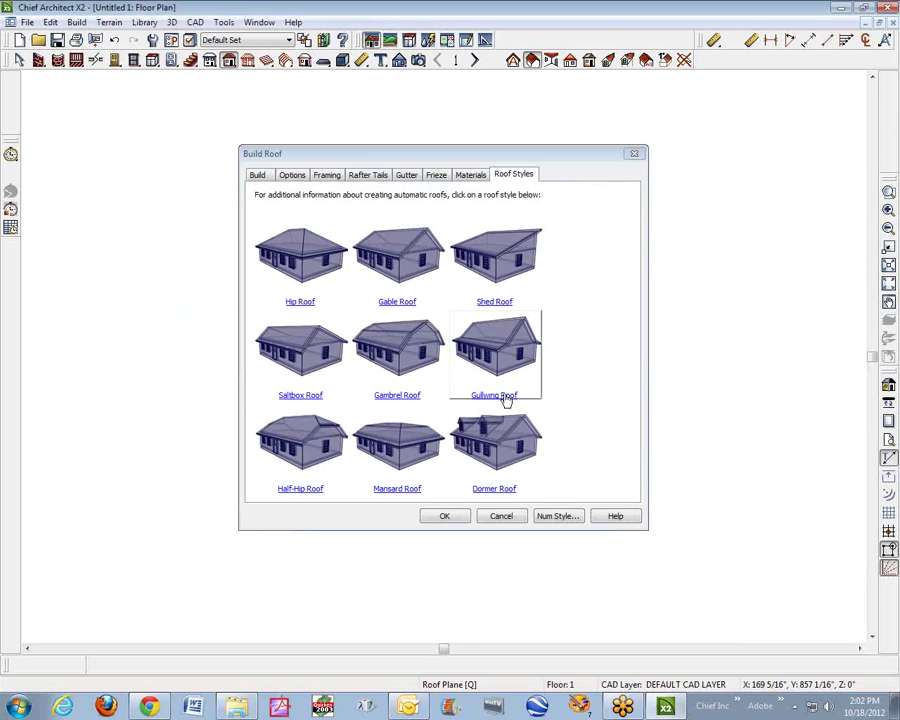
click(495, 287)
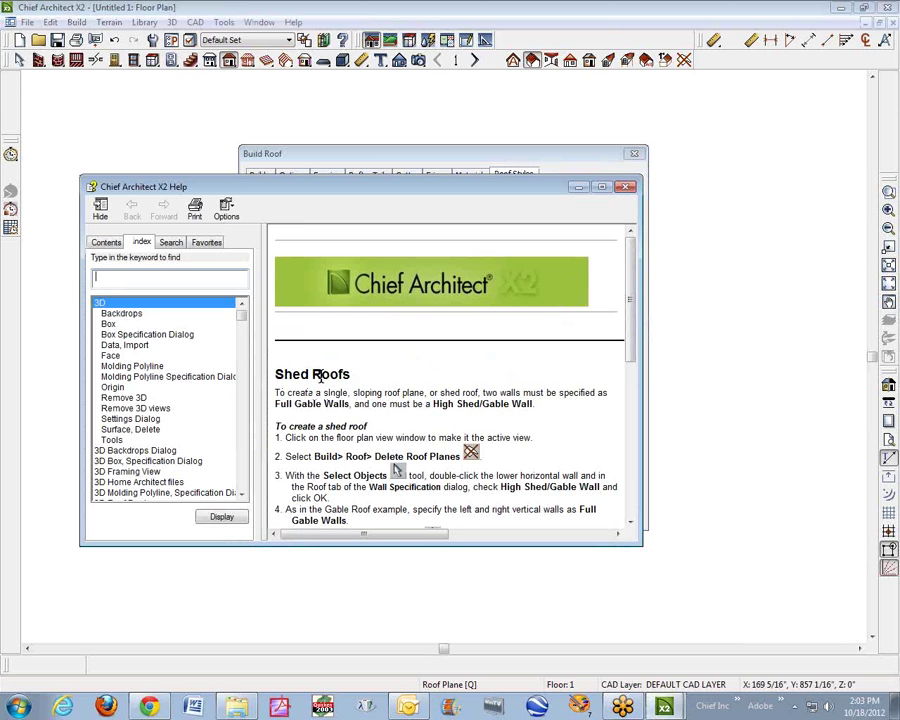
drag(634, 306, 635, 203)
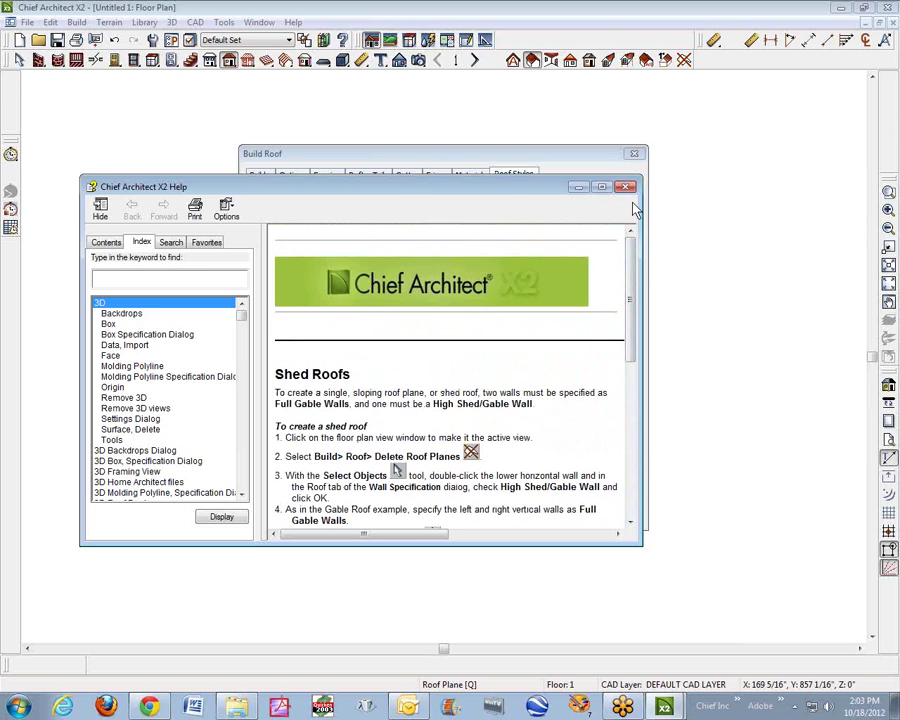
click(625, 187)
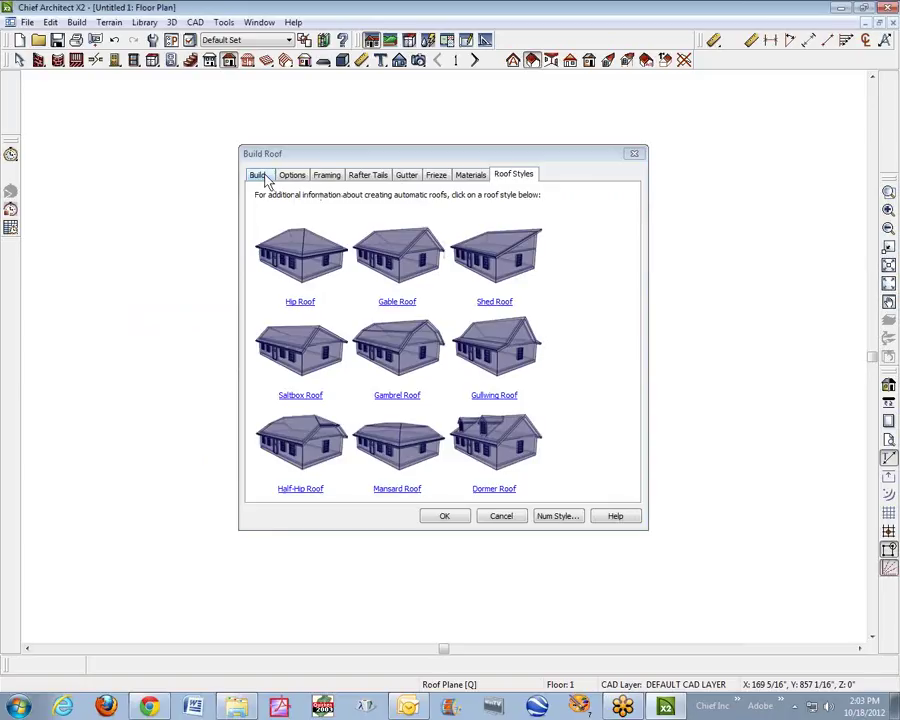
Examine the roof's main build settings for pitch and overhang, then accept the Build Roof dialog
click(258, 176)
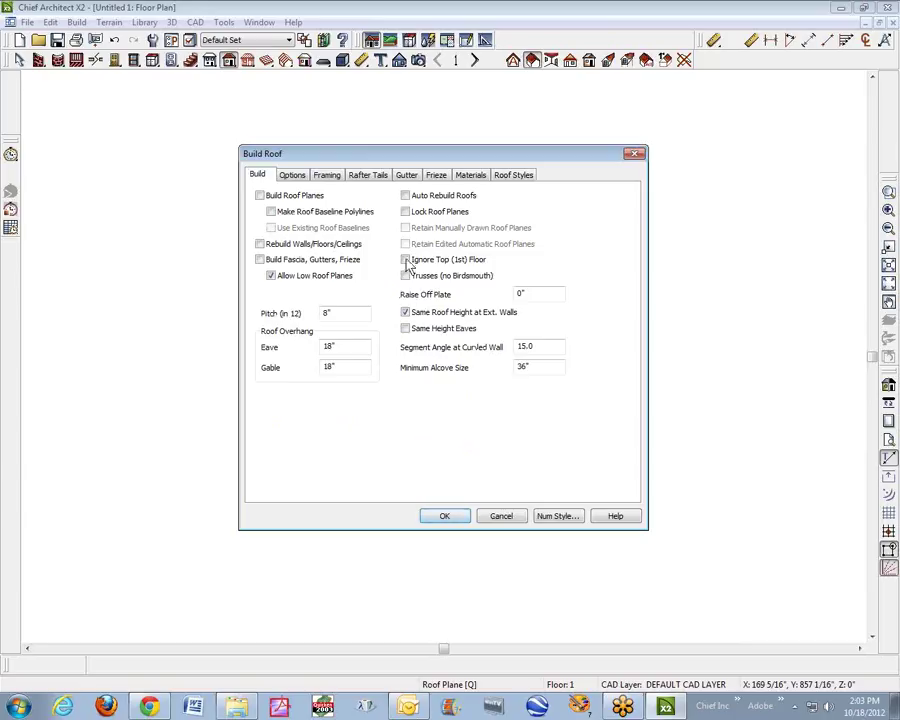
click(463, 518)
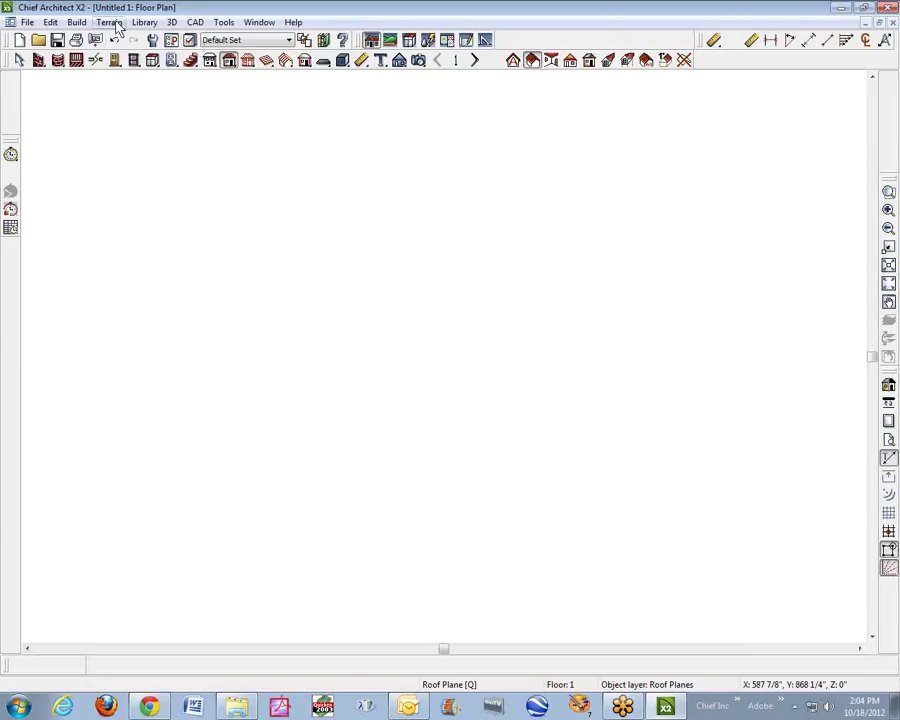
Create a terrain perimeter in the floor plan and return to selecting objects
click(115, 23)
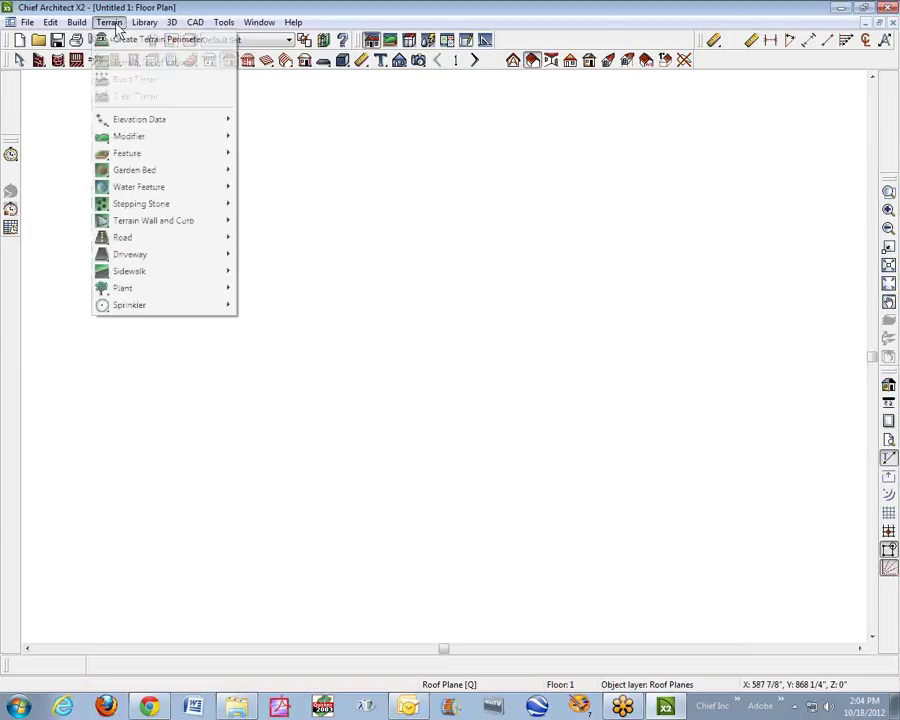
click(170, 40)
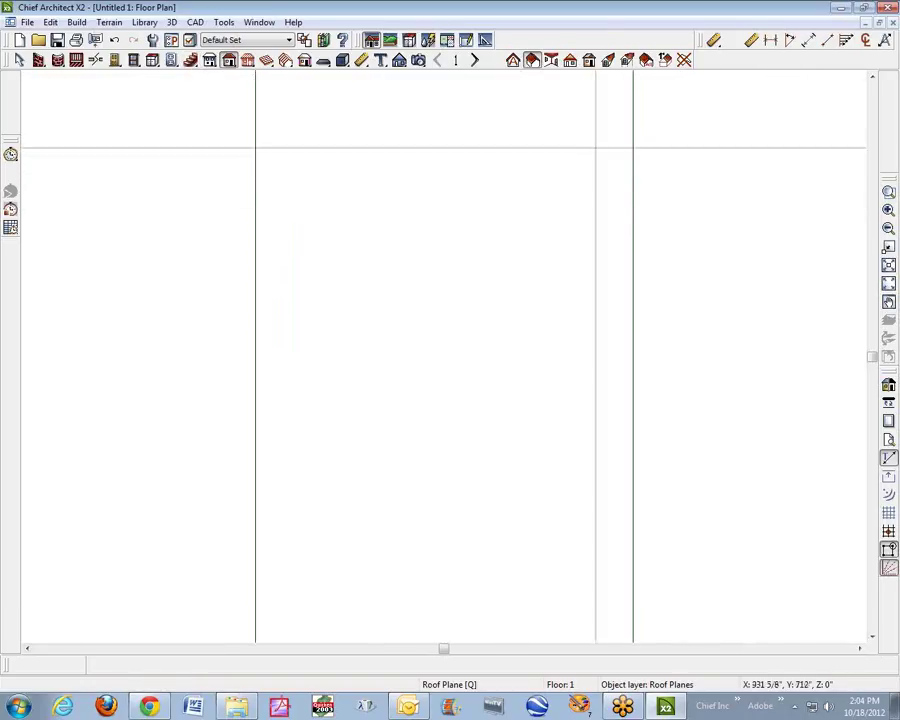
scroll(740, 230, down, 2)
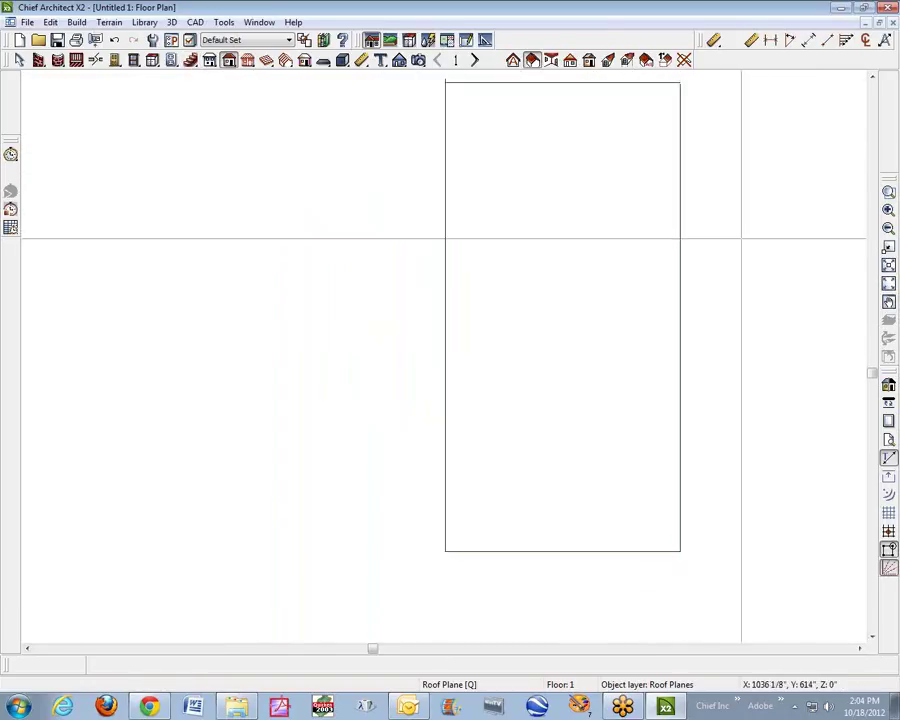
key(space)
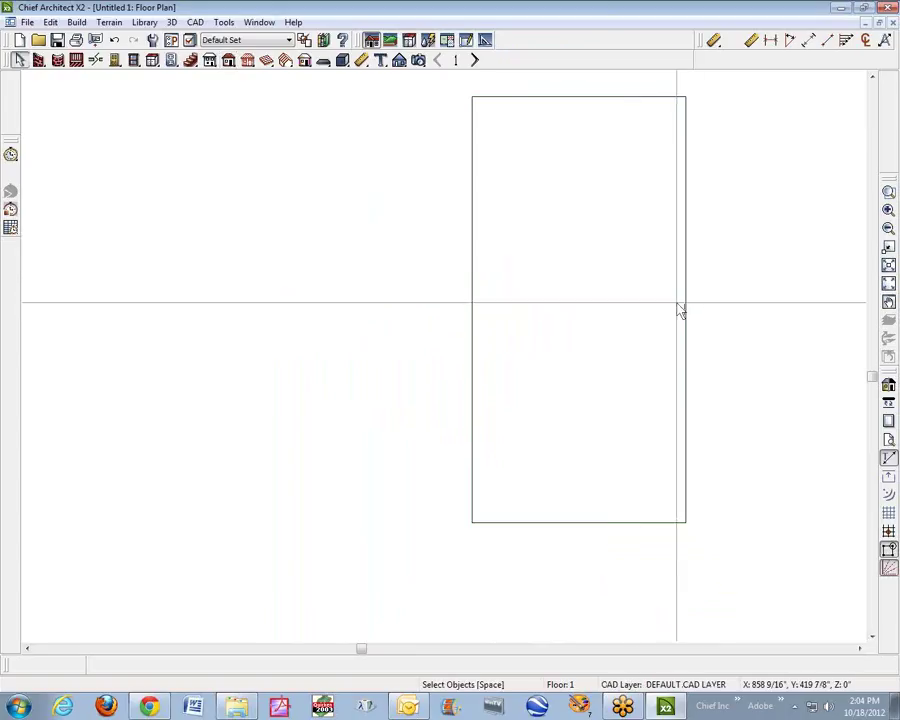
Select the terrain perimeter by its upper edge and examine its overall length dimension
click(588, 100)
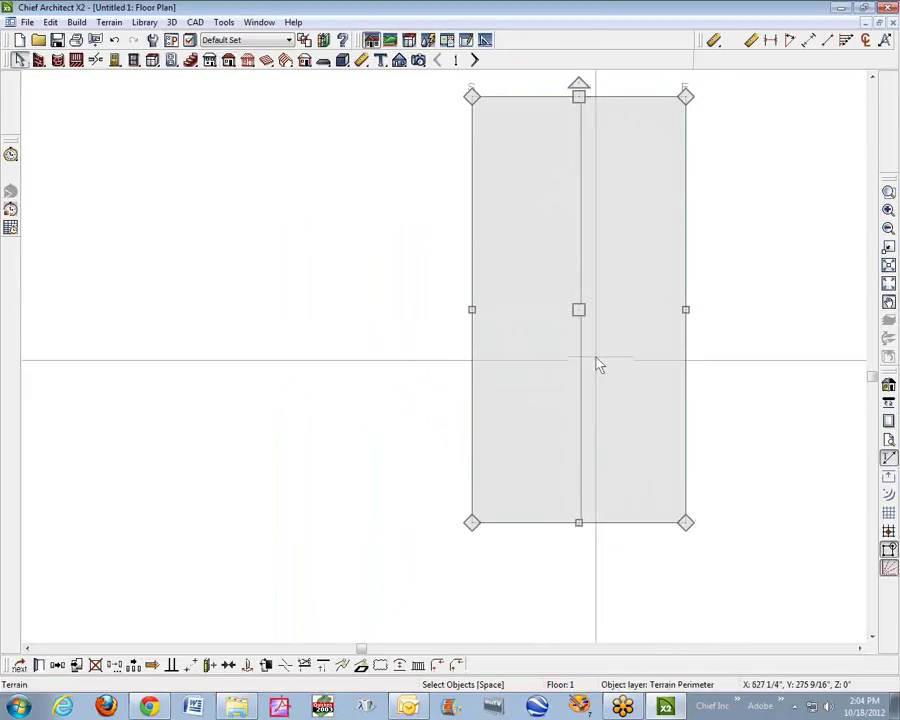
scroll(594, 362, up, 5)
scroll(557, 282, up, 3)
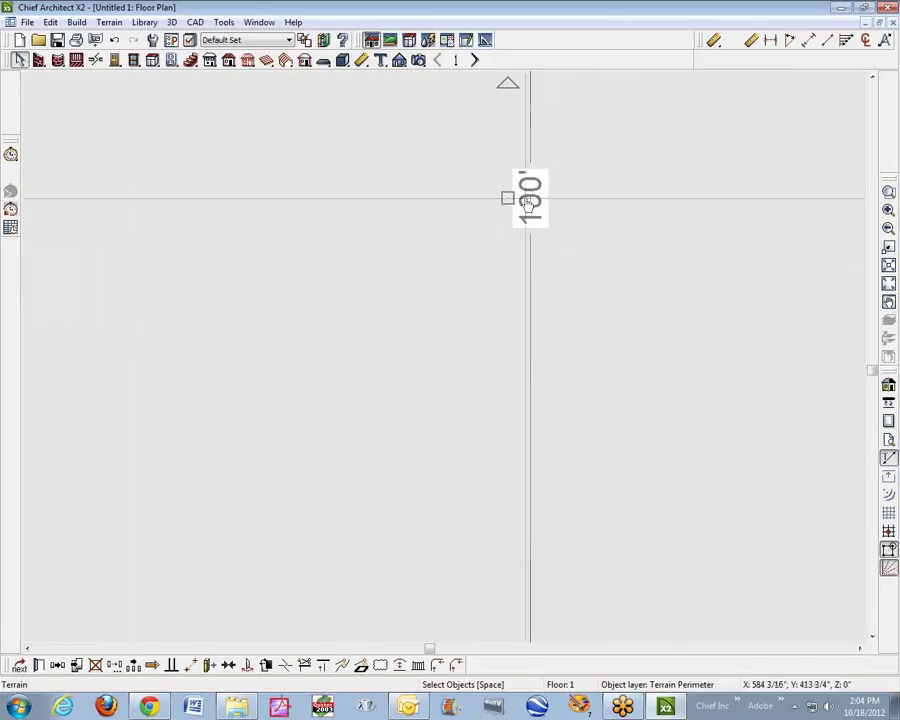
drag(537, 197, 523, 170)
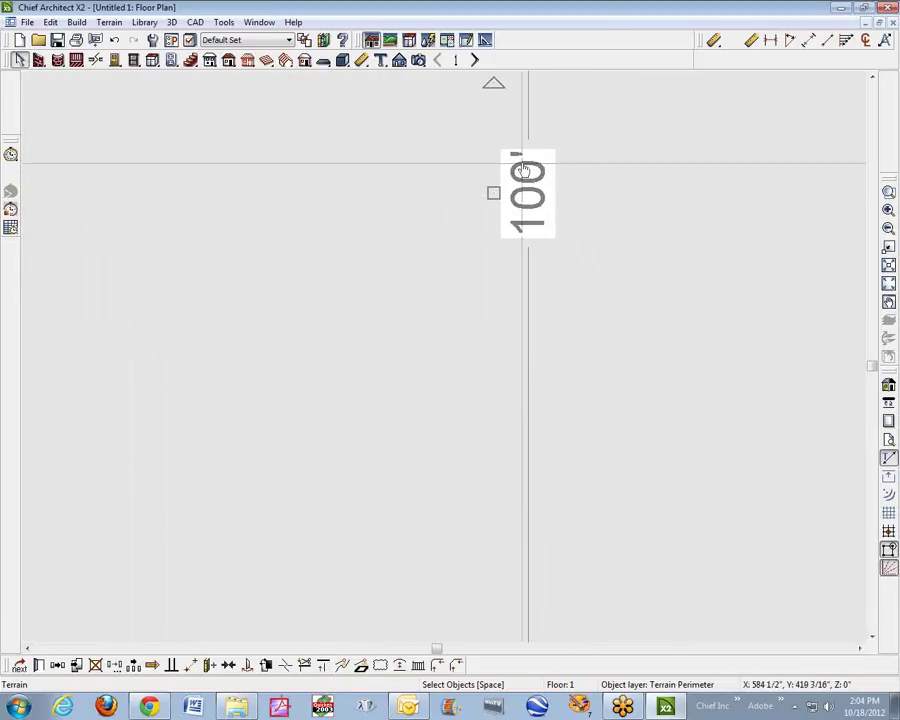
scroll(562, 204, down, 6)
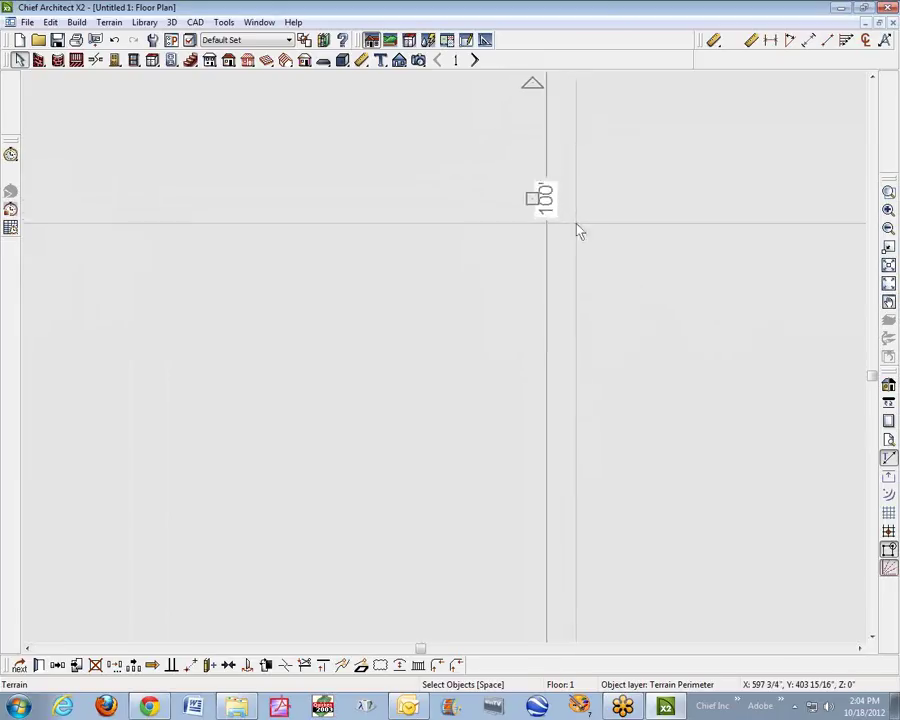
Examine the terrain perimeter's width dimension from its side edge, then clear the selection
drag(568, 270, 427, 206)
scroll(580, 209, down, 1)
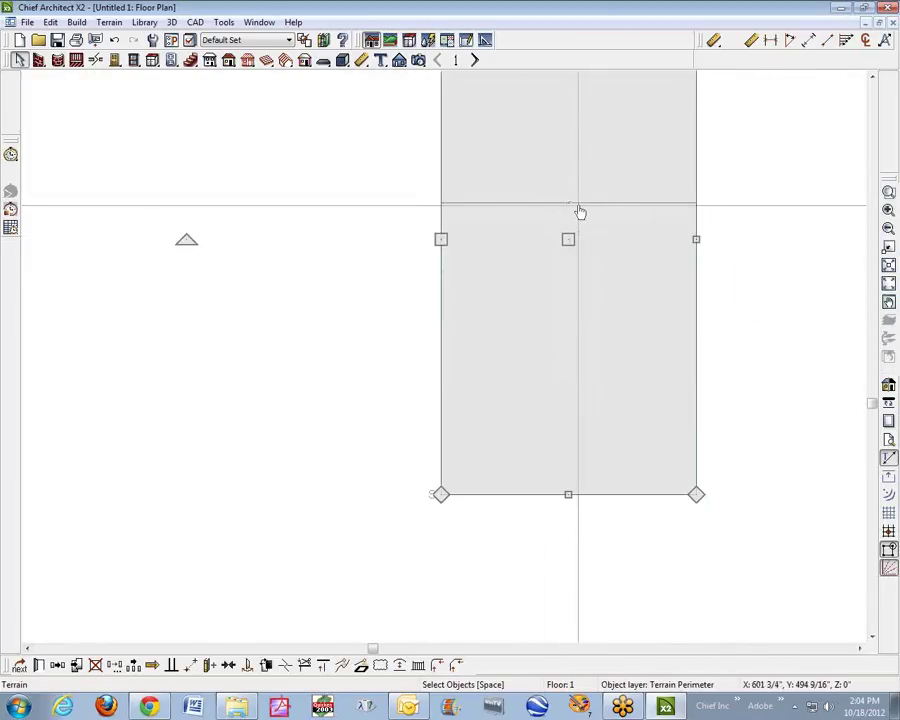
scroll(562, 197, up, 3)
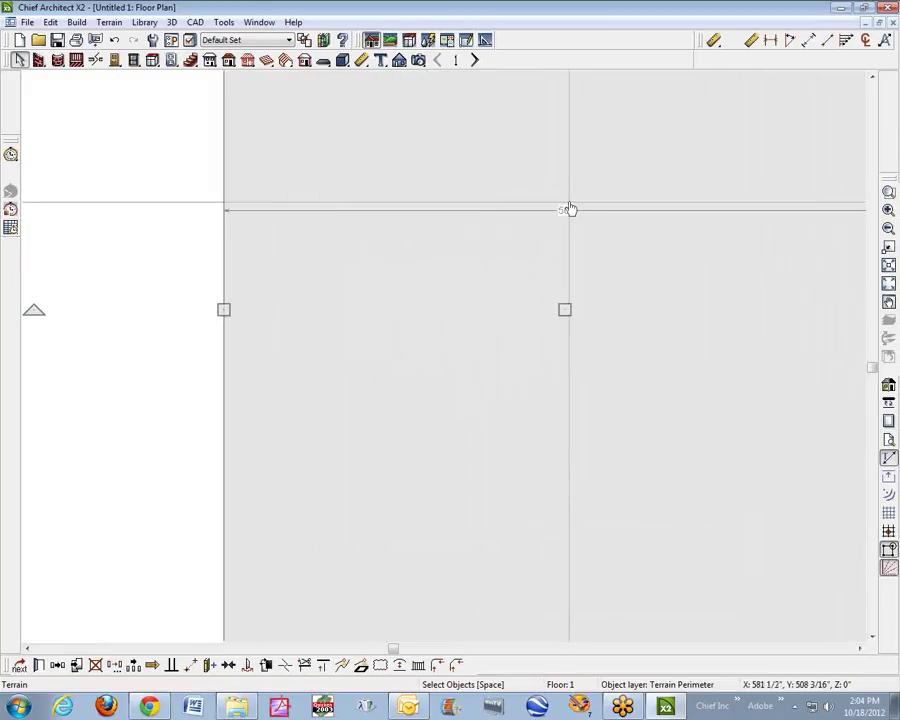
drag(566, 219, 580, 297)
scroll(572, 263, down, 3)
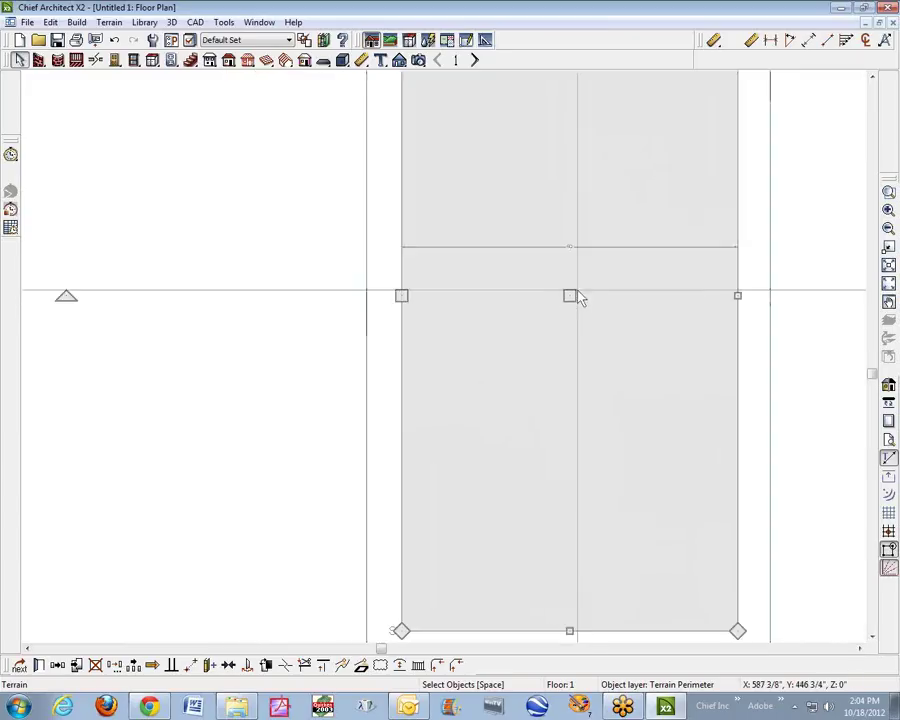
key(Escape)
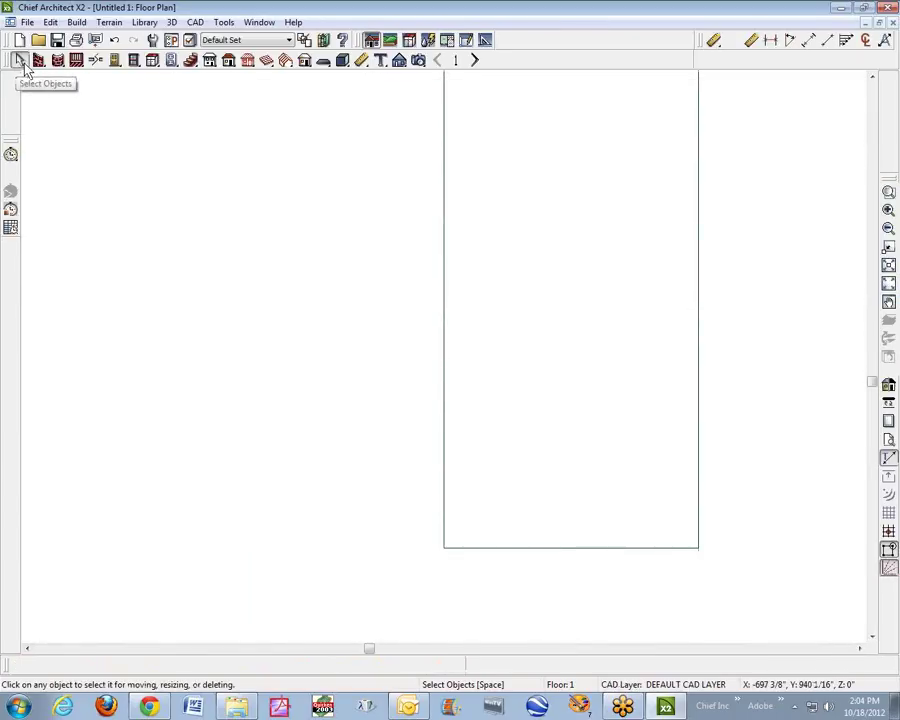
Close the current plan without saving it and create a new blank plan
click(879, 22)
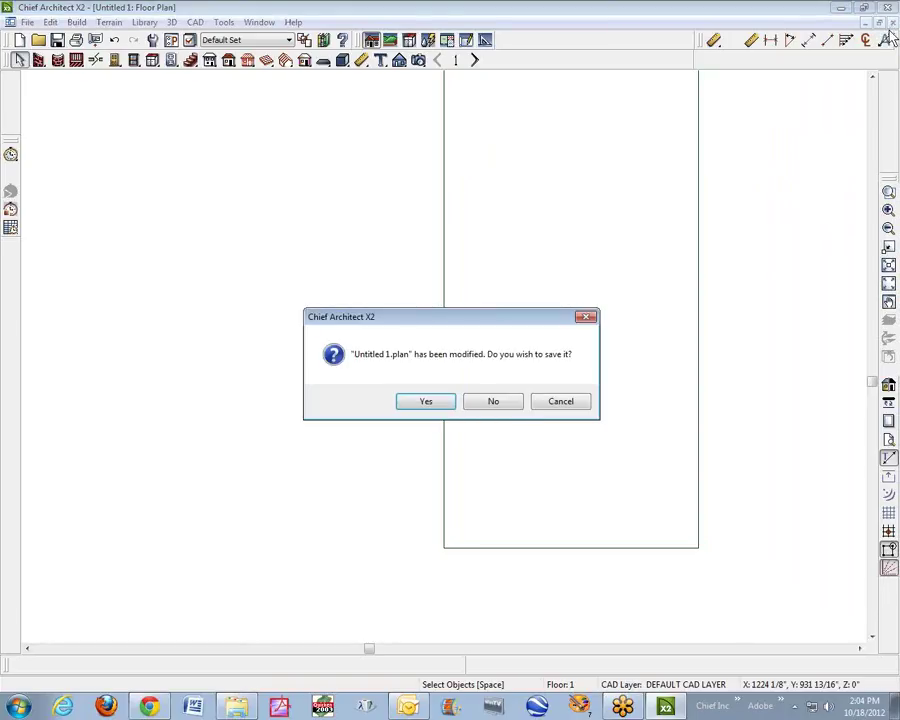
click(511, 409)
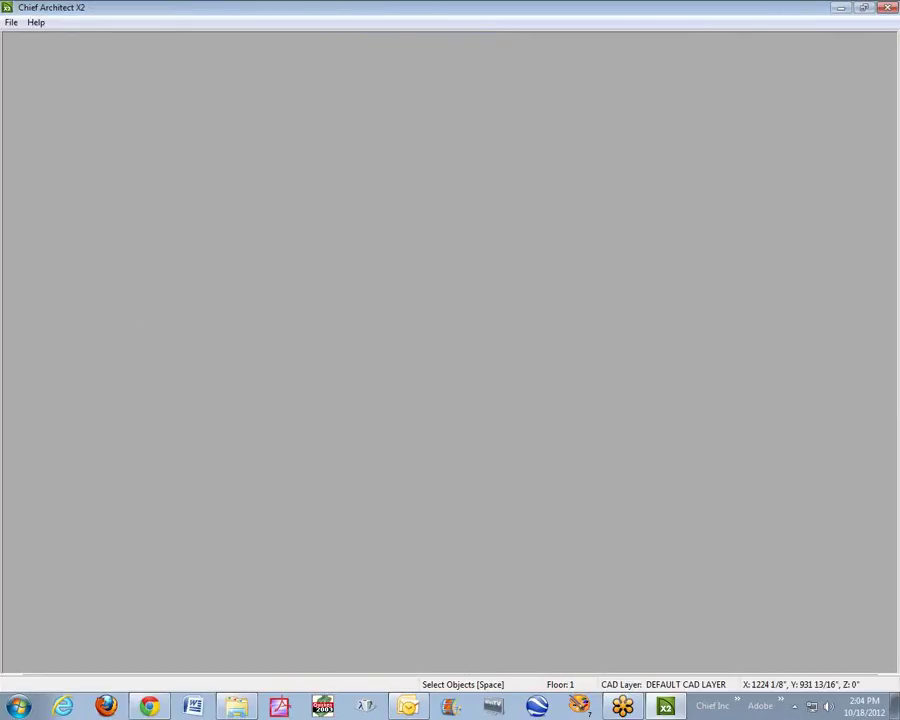
click(12, 26)
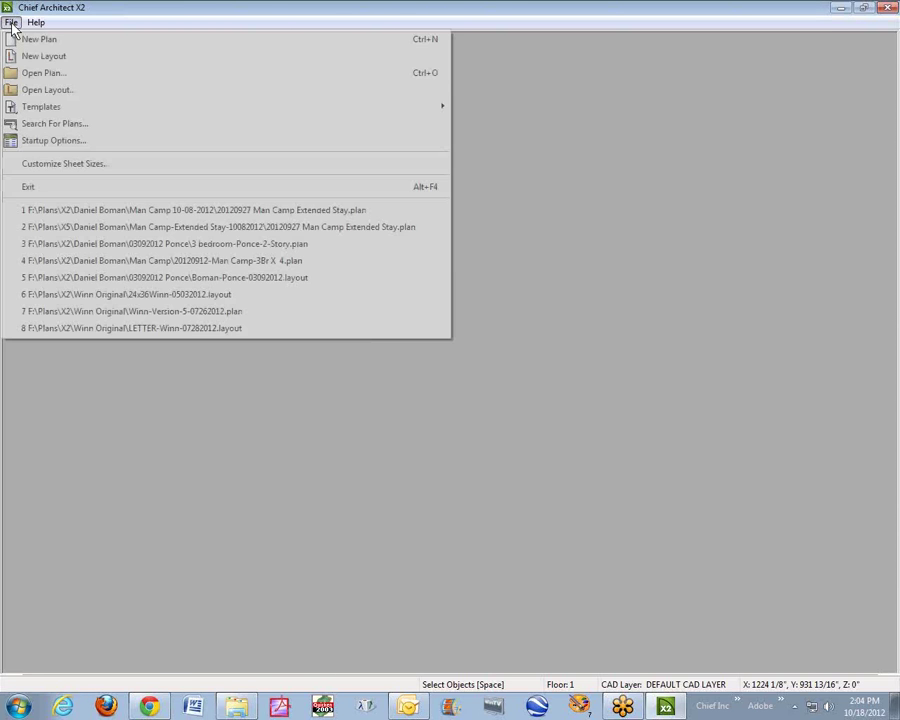
click(25, 40)
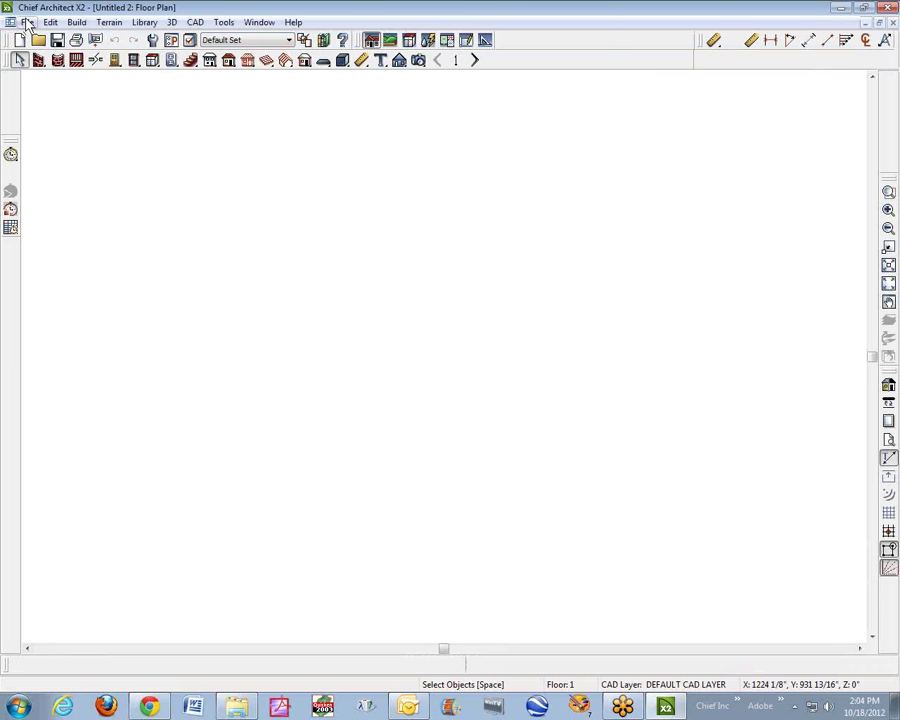
Close the empty floor plan and start another new blank plan
click(25, 22)
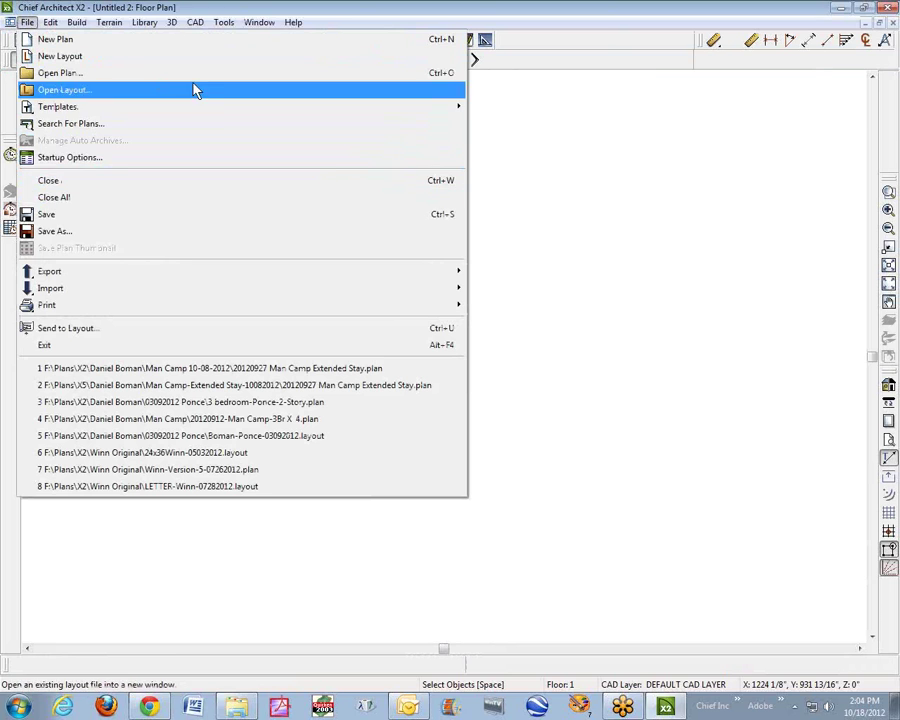
click(563, 145)
click(893, 24)
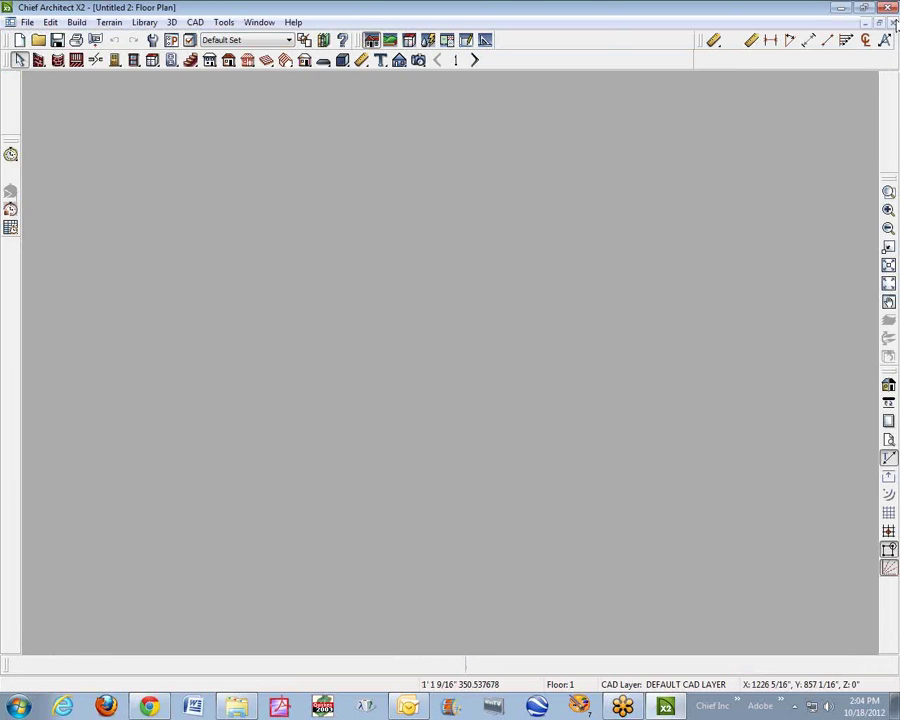
click(11, 22)
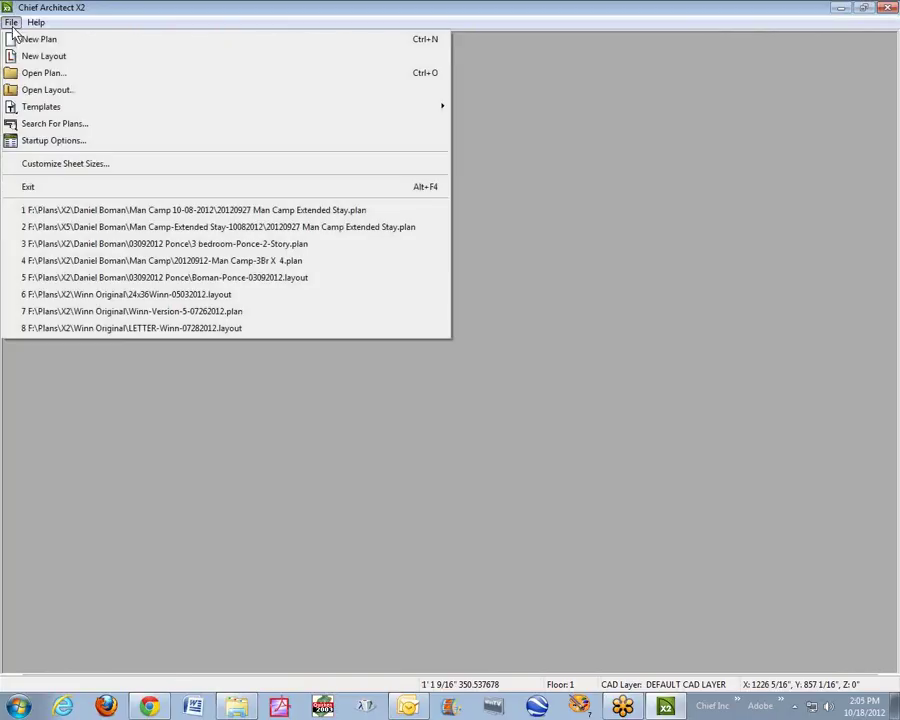
click(64, 46)
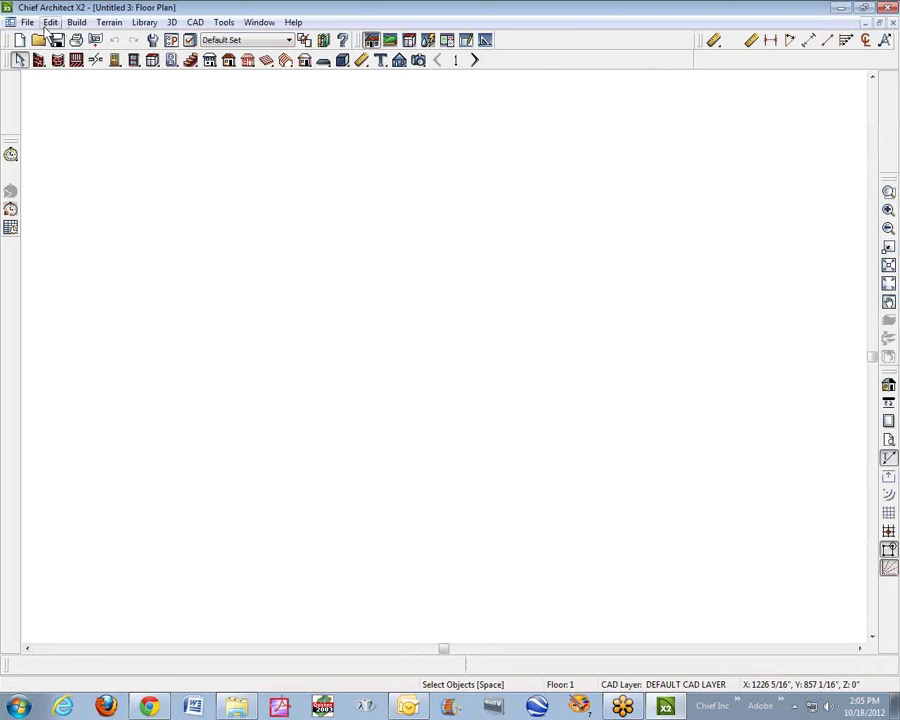
Open the New Plans preferences and look through the plan template files available for imperial units
click(48, 23)
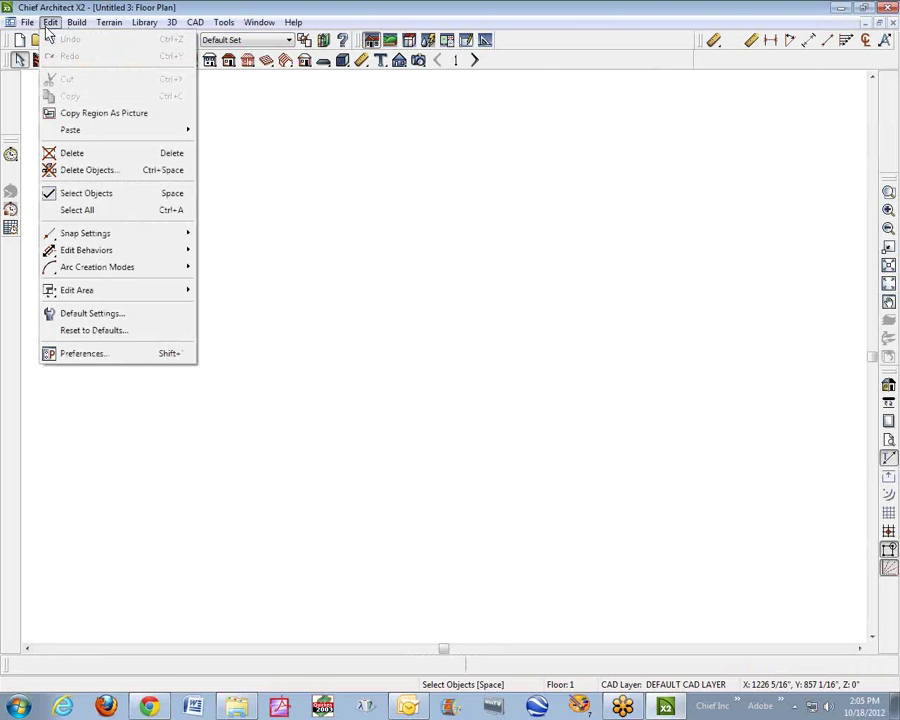
click(86, 354)
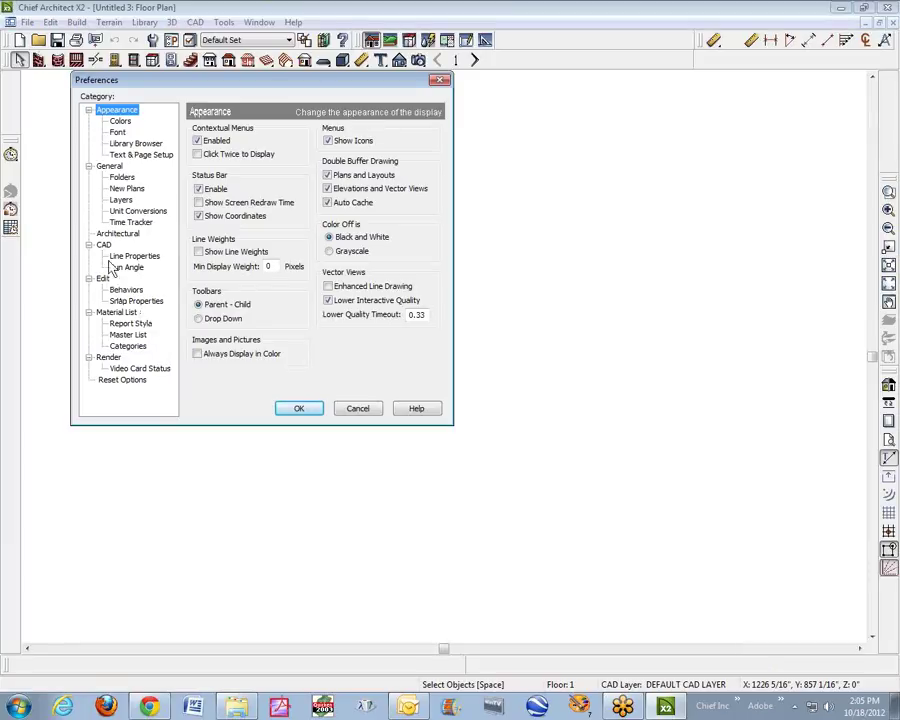
click(127, 188)
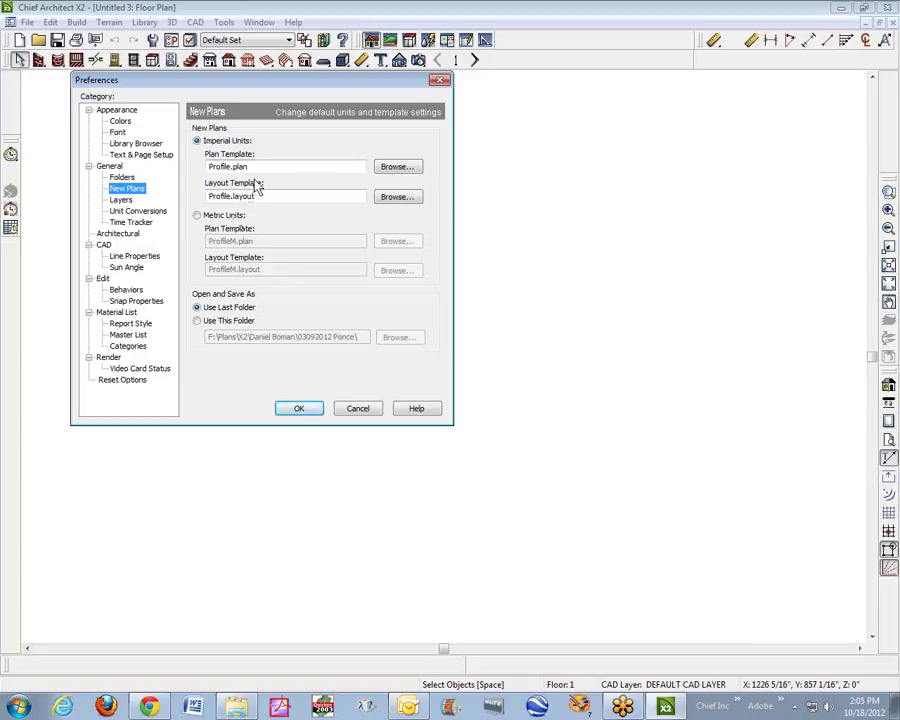
click(398, 168)
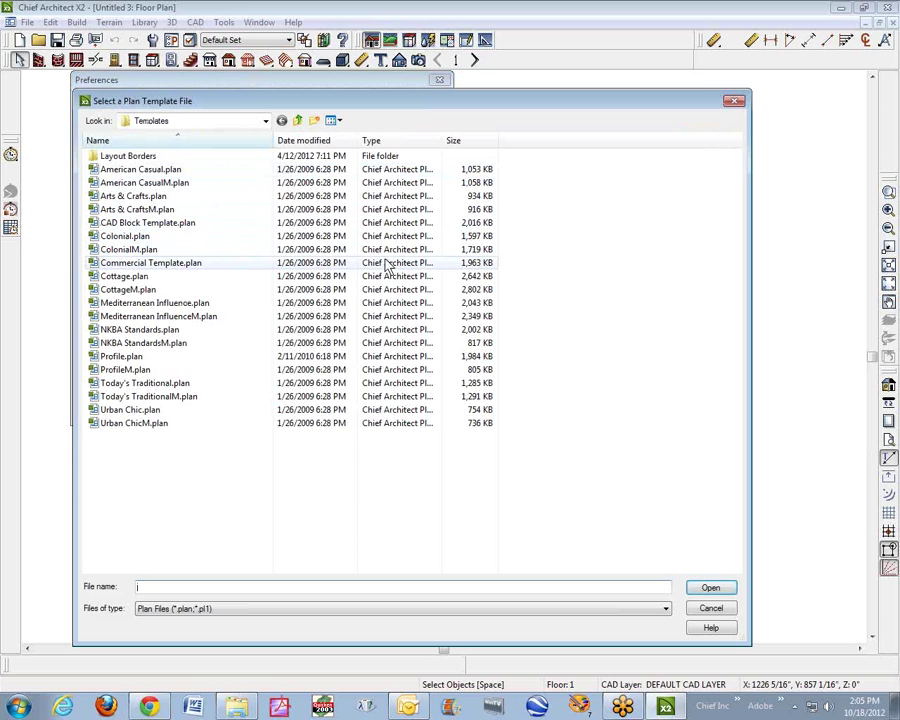
click(733, 103)
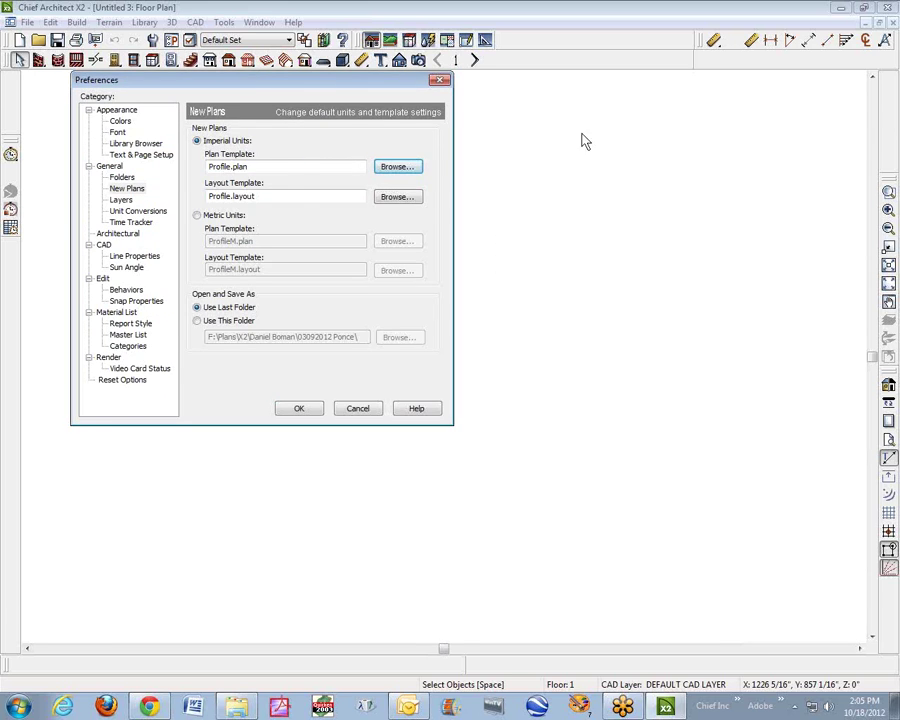
Set the imperial plan template to ProfileM.plan from the Templates folder and check the end of its path
click(397, 167)
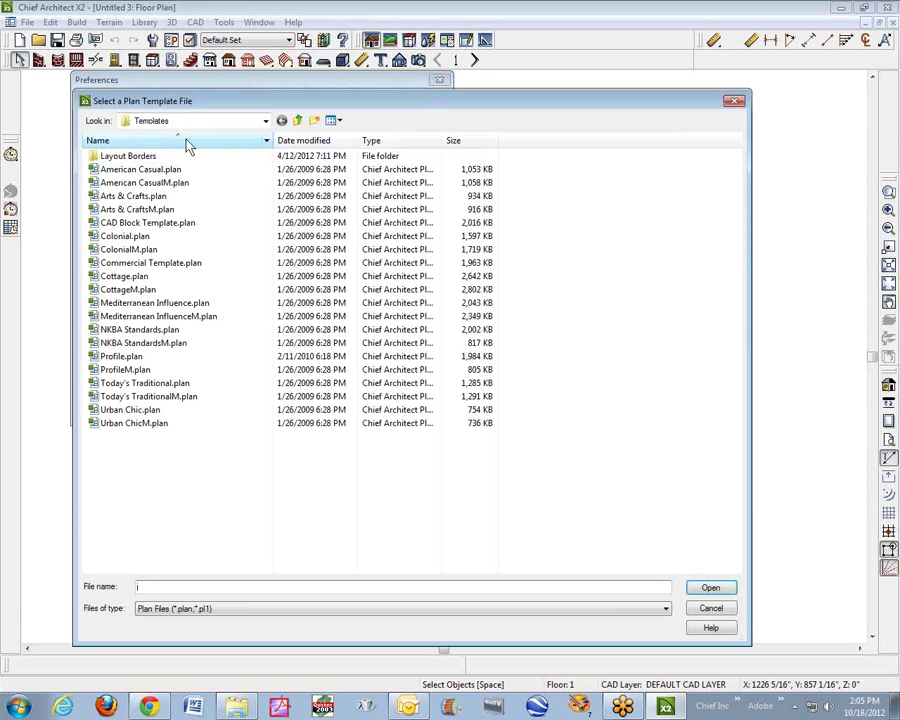
click(266, 124)
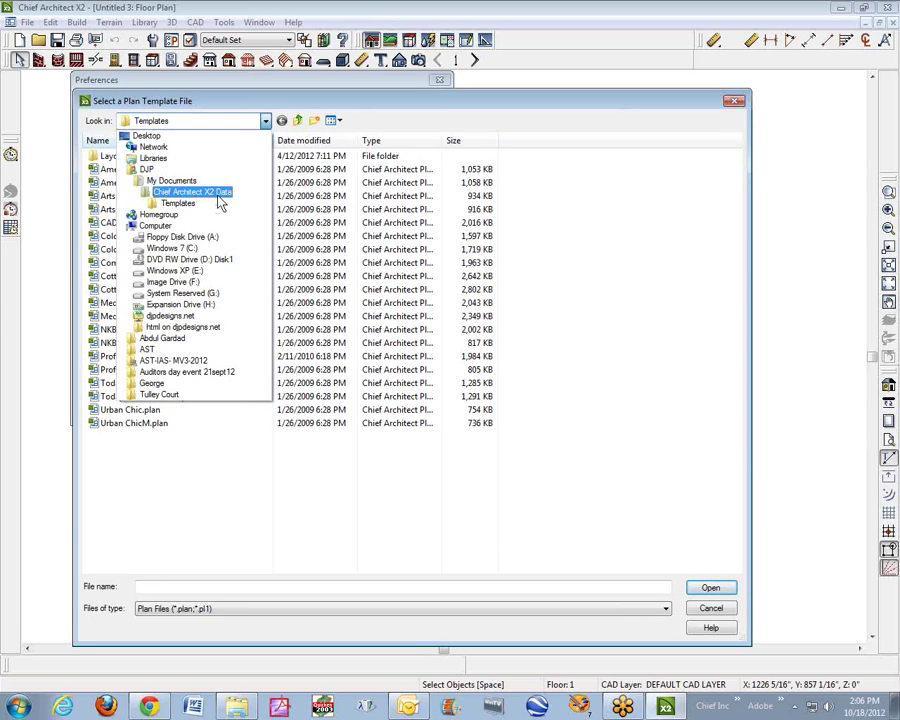
click(186, 204)
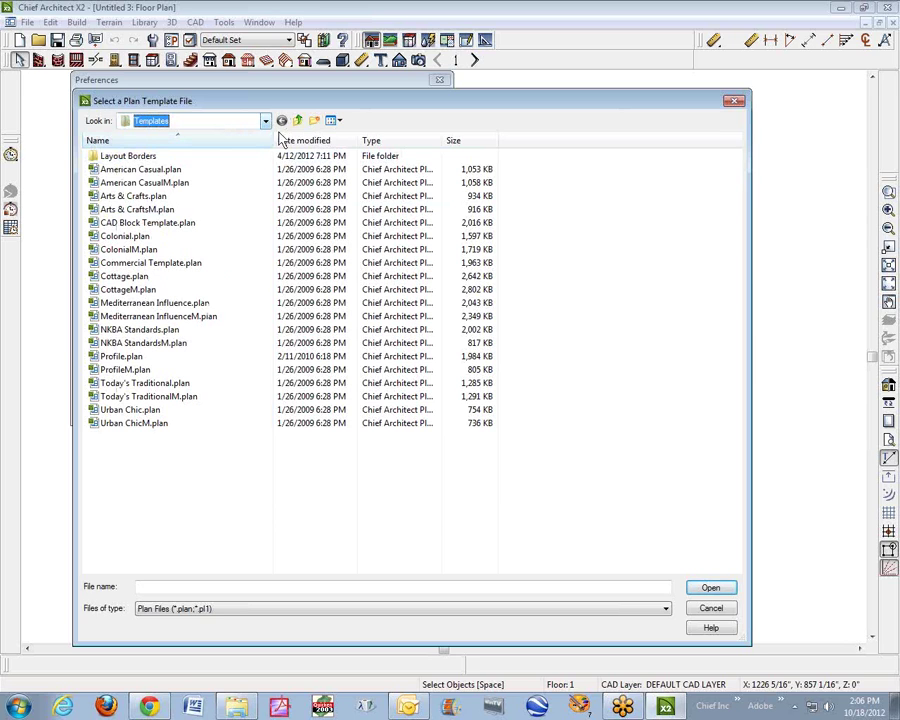
click(124, 371)
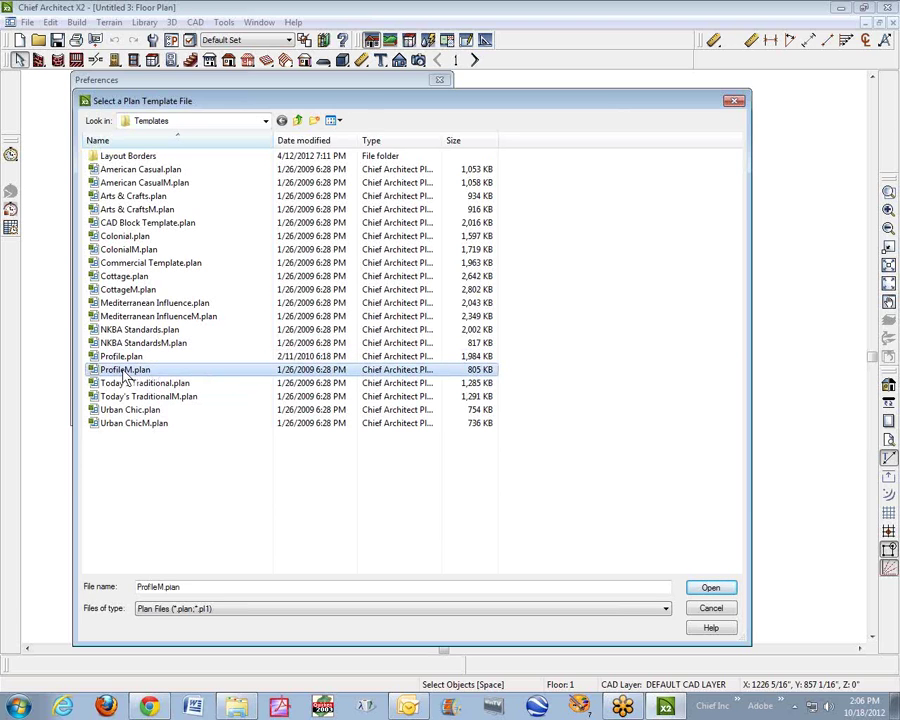
click(708, 590)
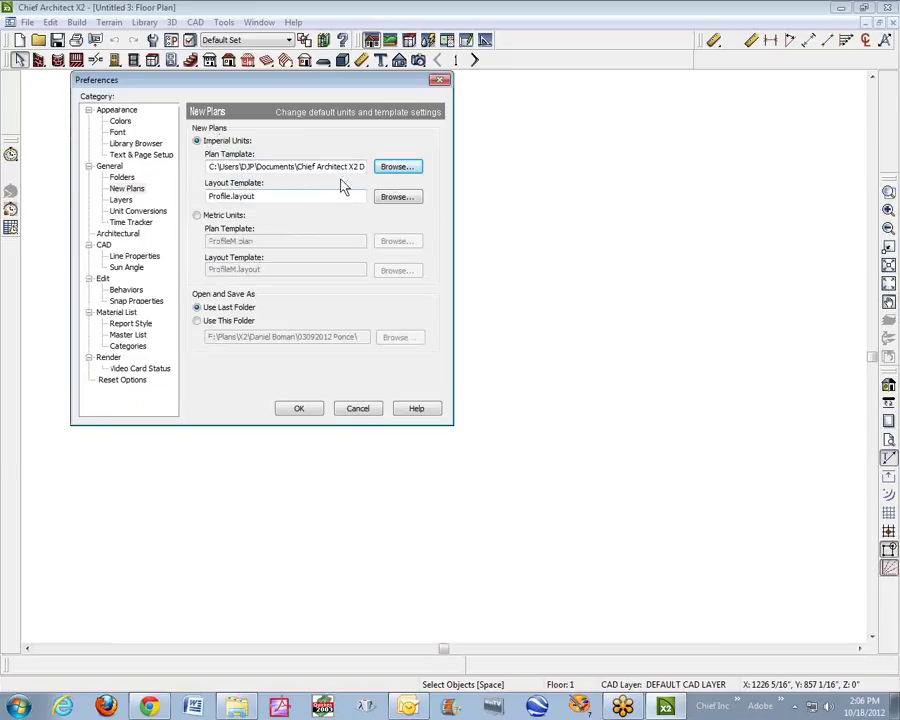
drag(275, 166, 409, 168)
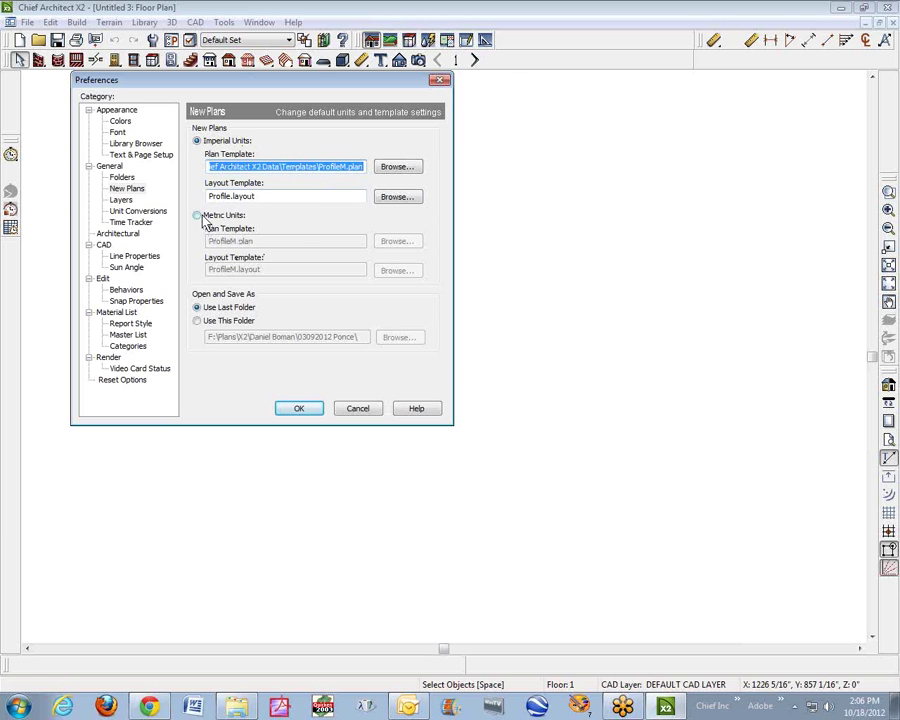
Set the imperial plan template to Profile.plan from the Templates folder
click(395, 167)
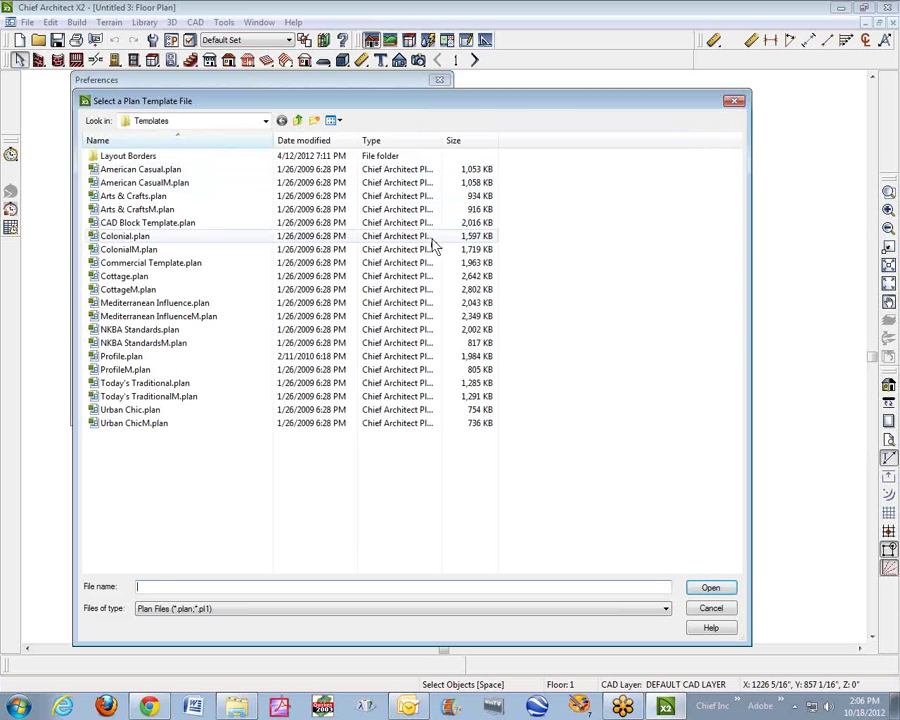
click(122, 357)
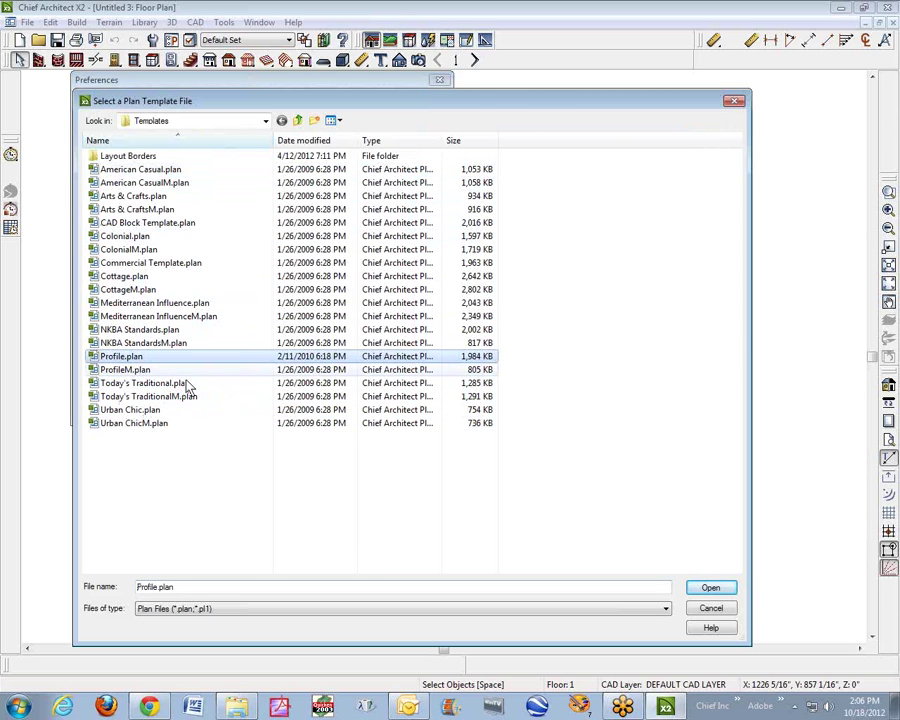
click(714, 590)
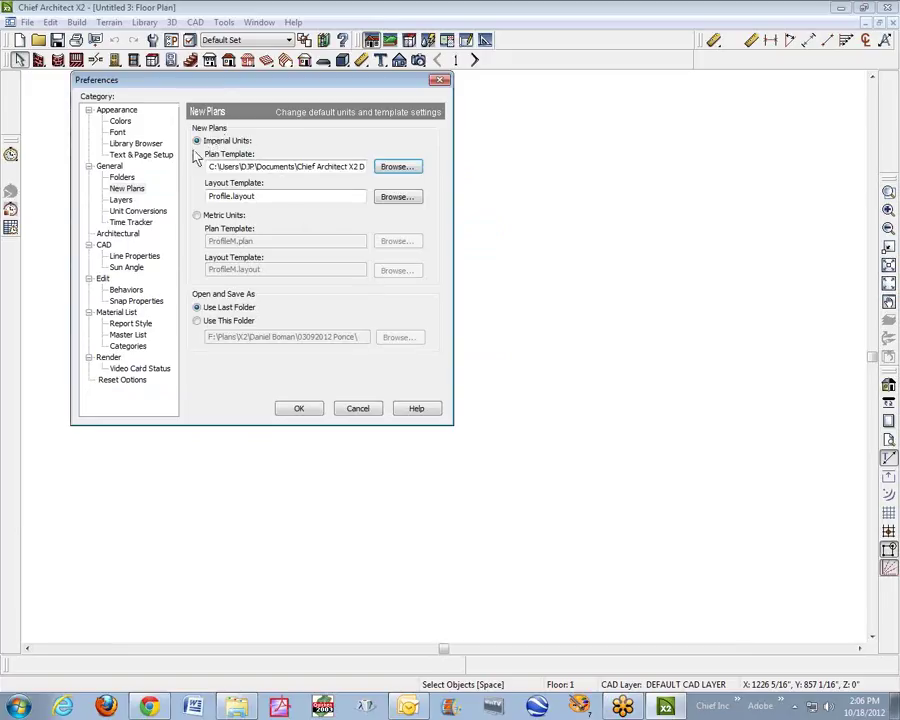
Switch new plans to metric units with the ProfileM.plan template and apply the preferences
click(197, 215)
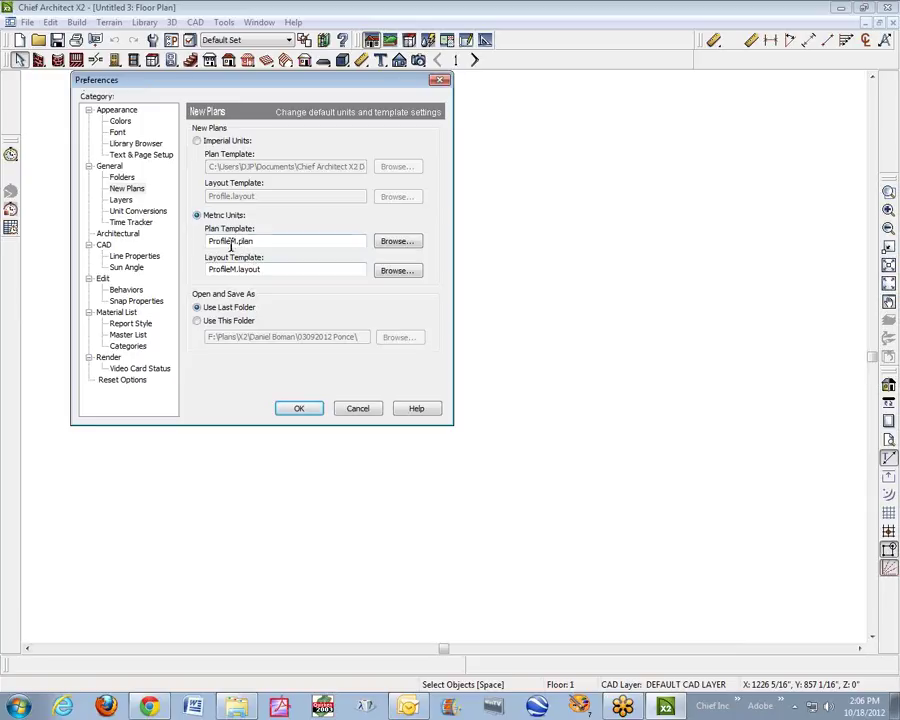
click(257, 243)
click(127, 188)
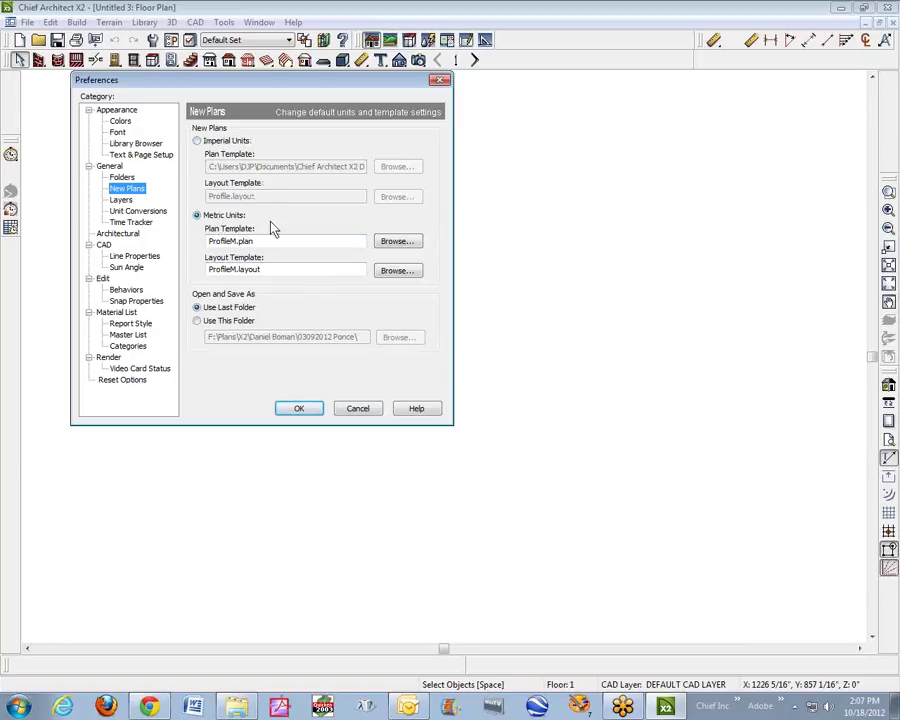
click(300, 409)
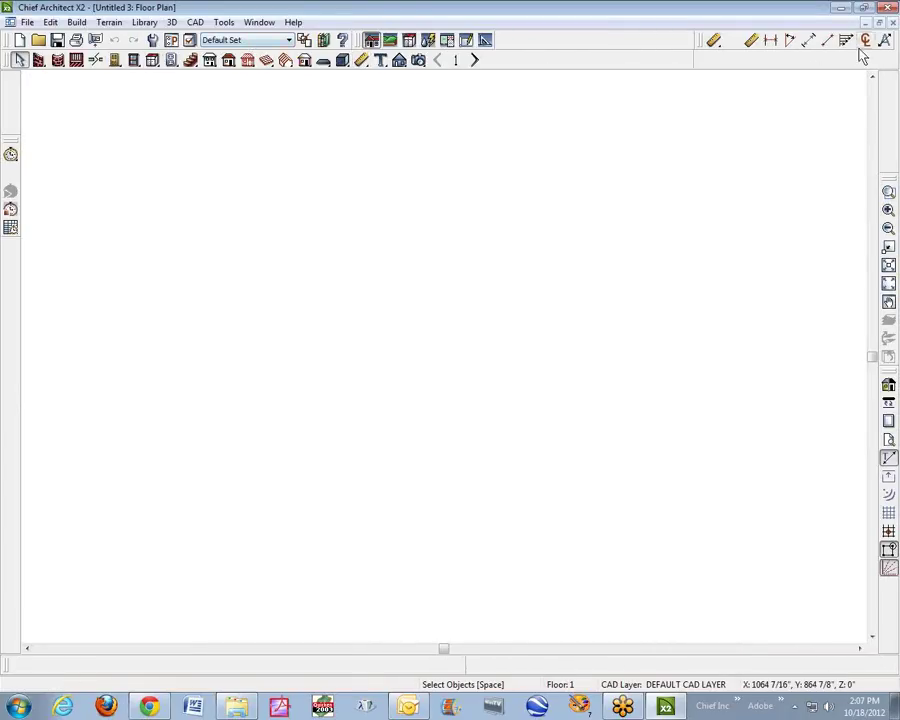
Close the imperial plan and create a new blank plan from the metric template
click(893, 22)
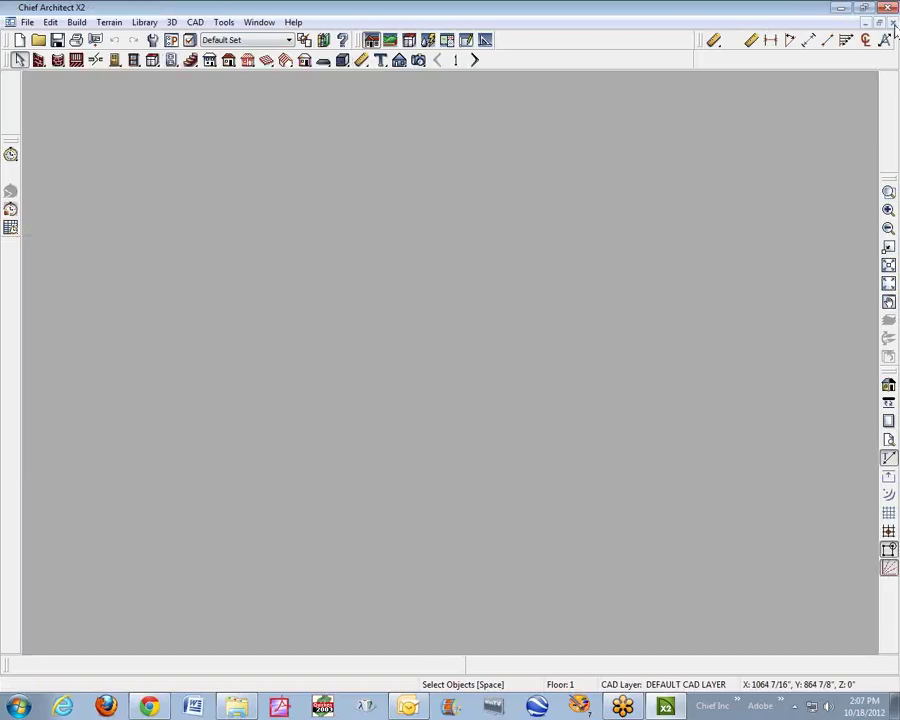
click(11, 22)
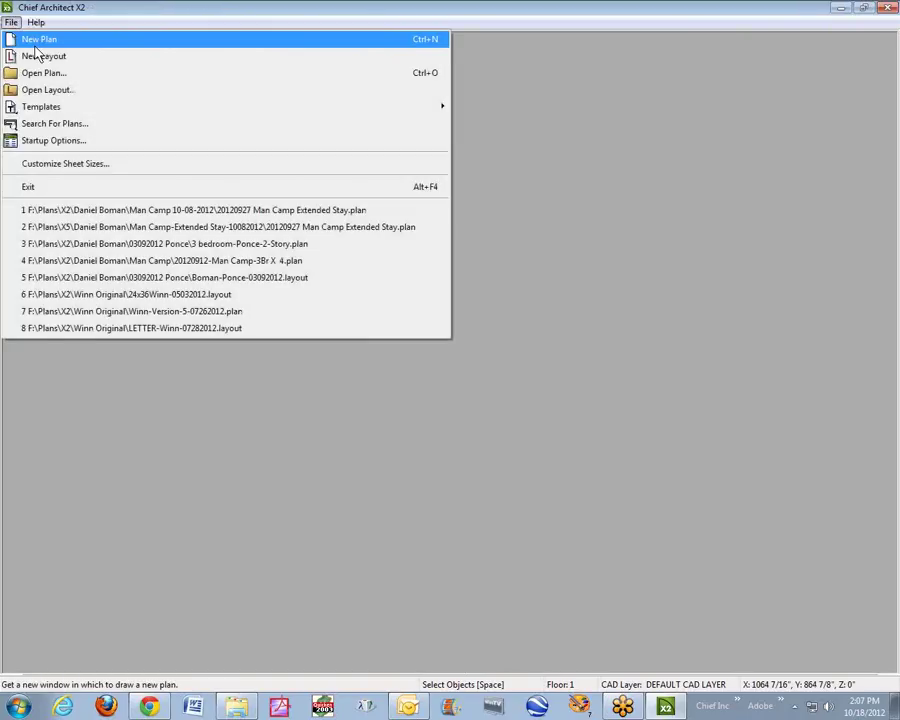
click(42, 38)
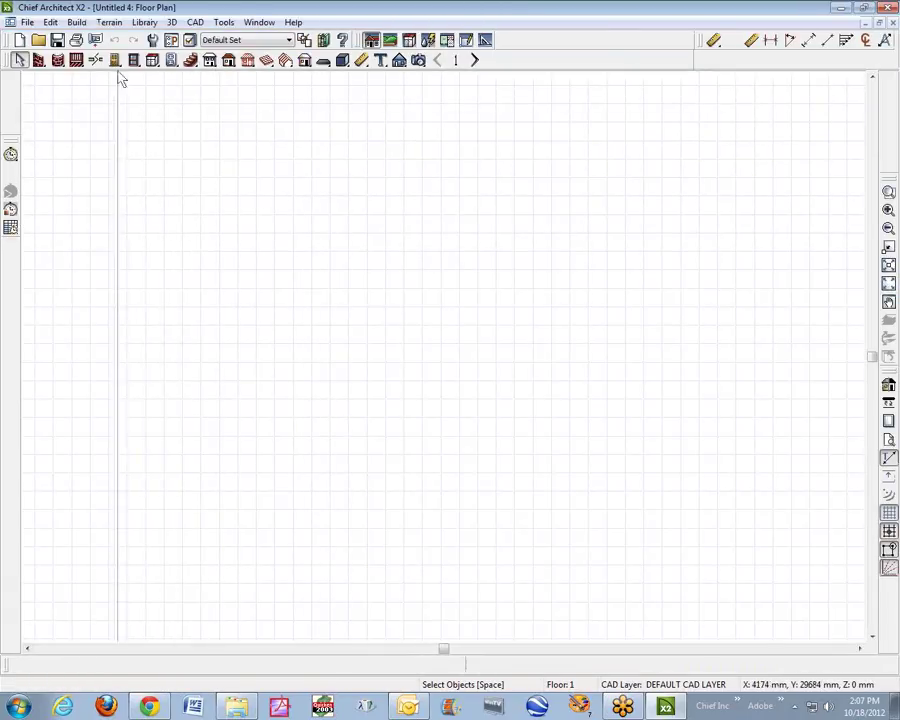
Draw four straight exterior walls forming a closed upright rectangle about 4120 mm wide
click(38, 59)
mouse_move(285, 355)
mouse_down()
mouse_move(285, 257)
mouse_move(360, 257)
mouse_up()
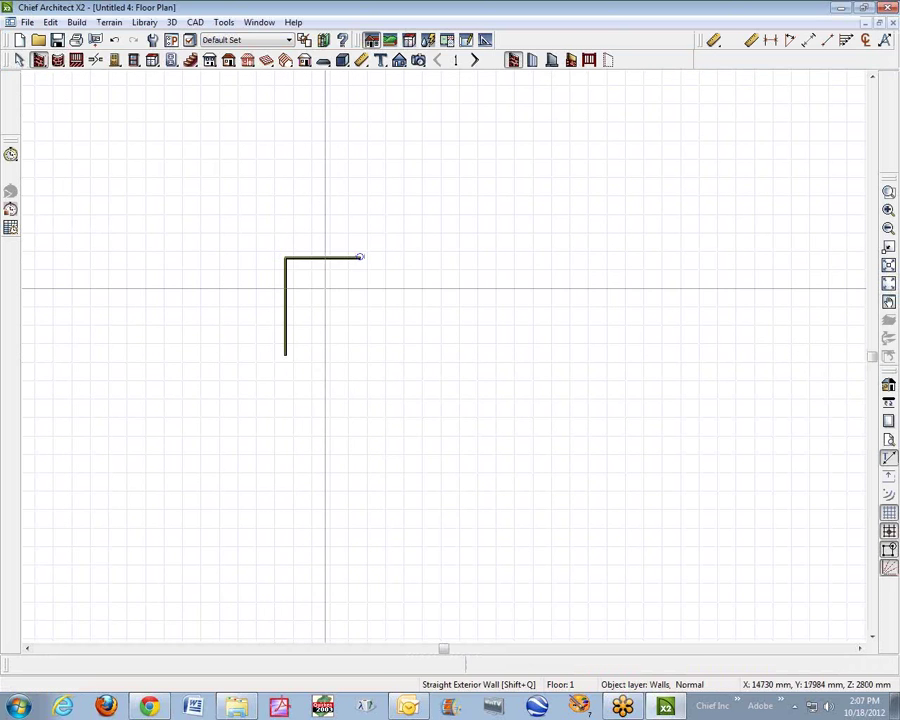
scroll(326, 288, up, 4)
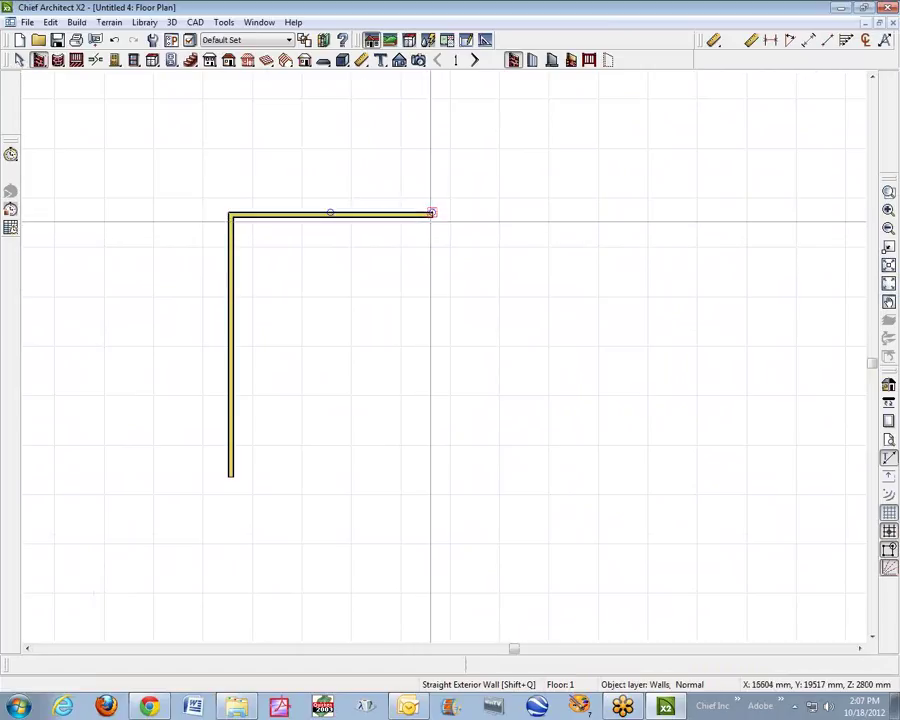
drag(432, 213, 230, 484)
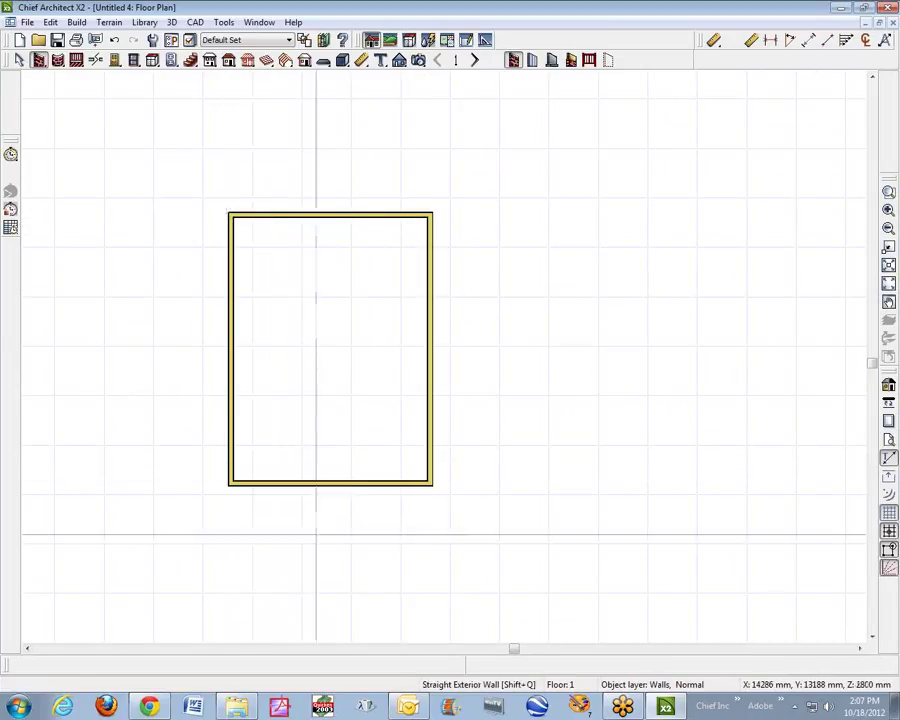
Add automatic exterior dimensions around the rectangular building
click(364, 62)
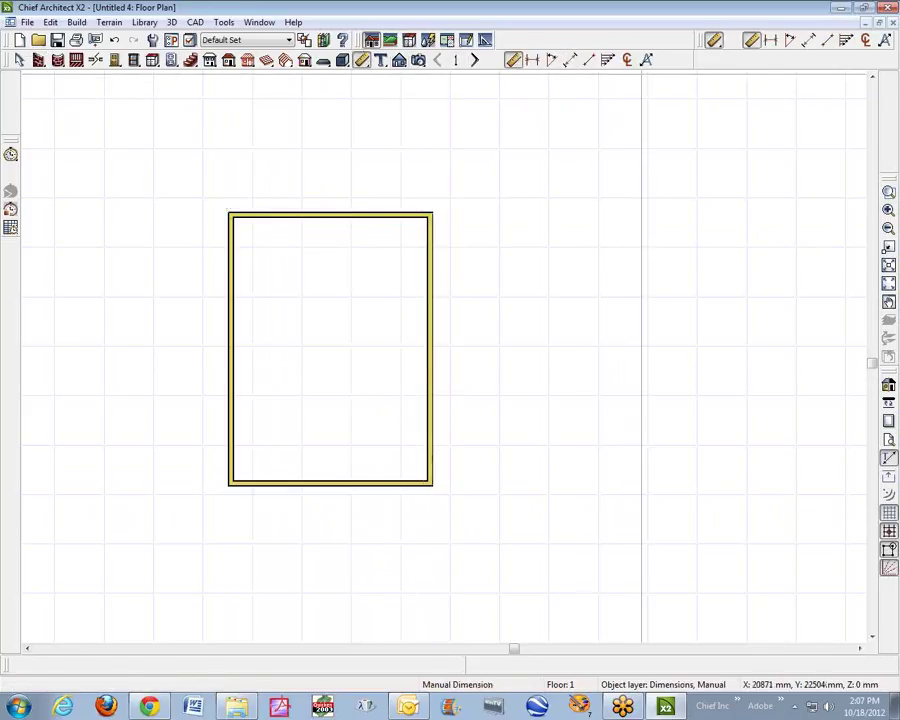
click(648, 63)
scroll(322, 195, up, 1)
scroll(330, 185, up, 2)
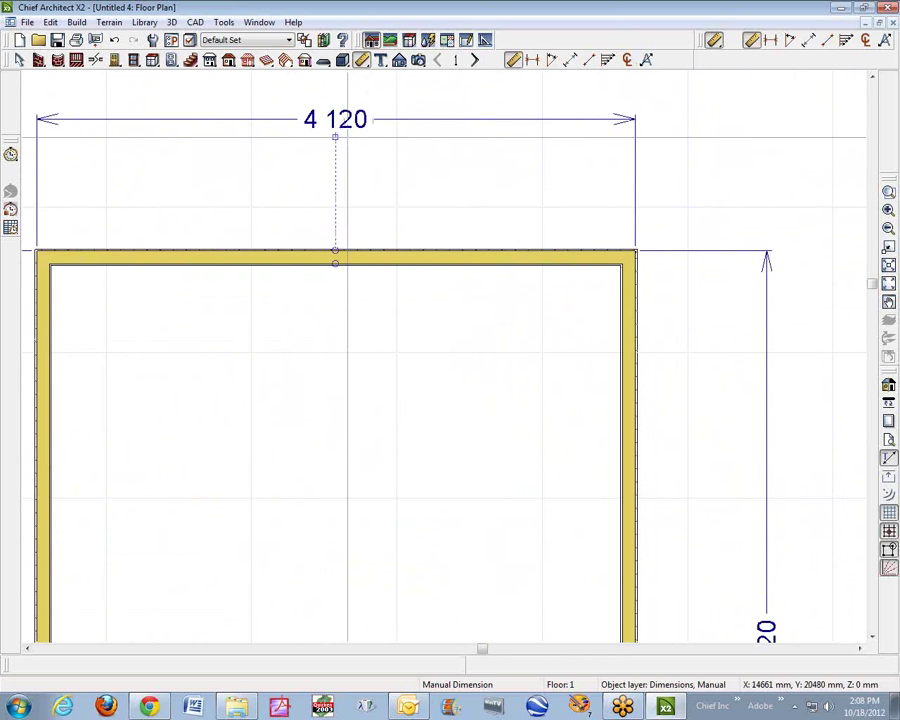
Open the upper wall's dimension line specification, examine its number height and primary format settings, and leave them unchanged
right_click(427, 120)
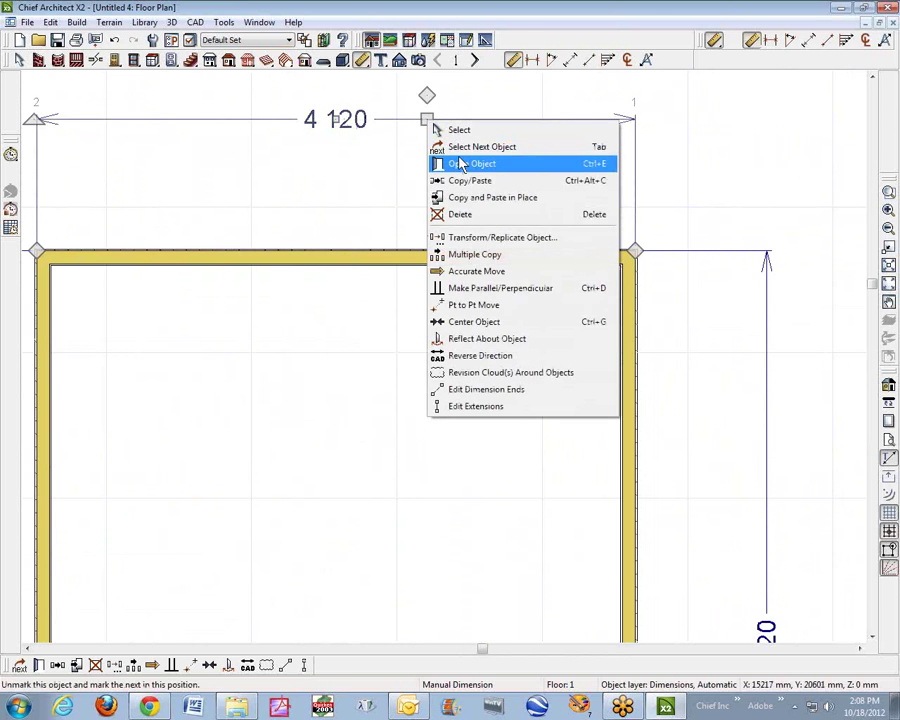
click(462, 164)
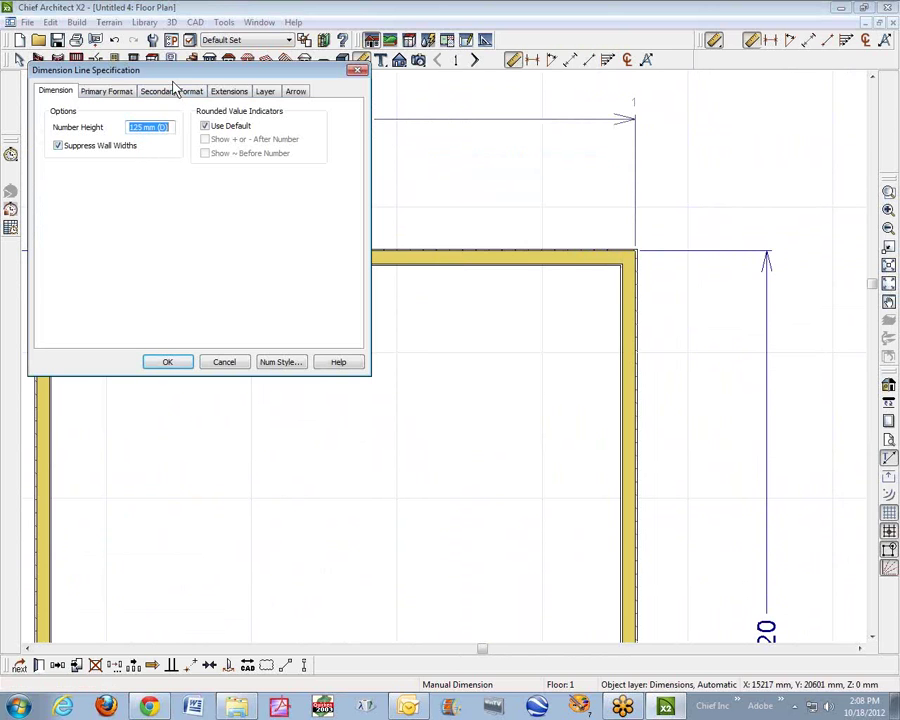
drag(227, 86, 565, 230)
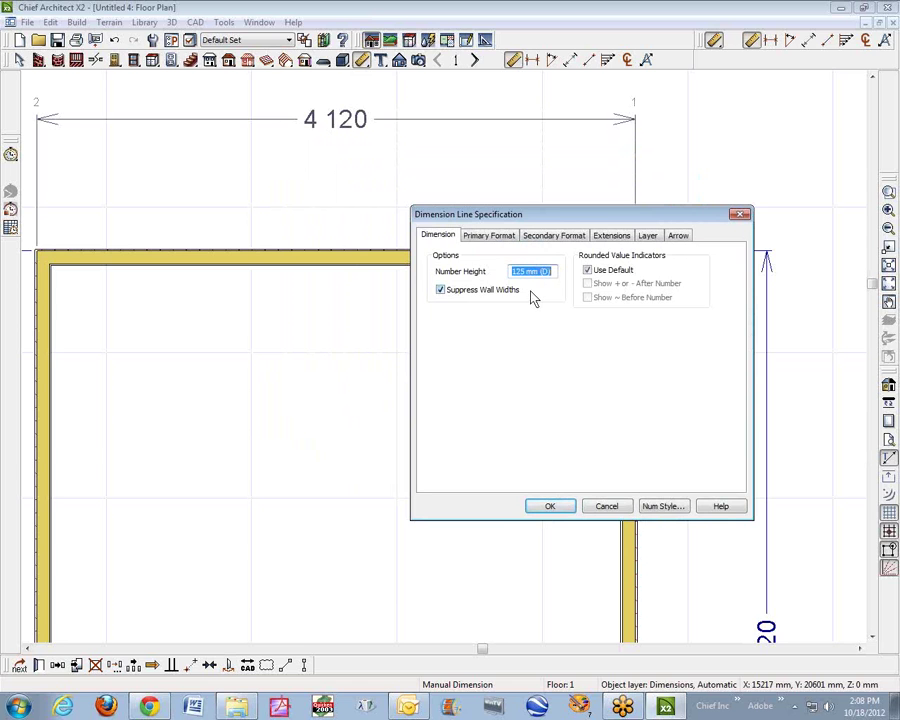
click(489, 236)
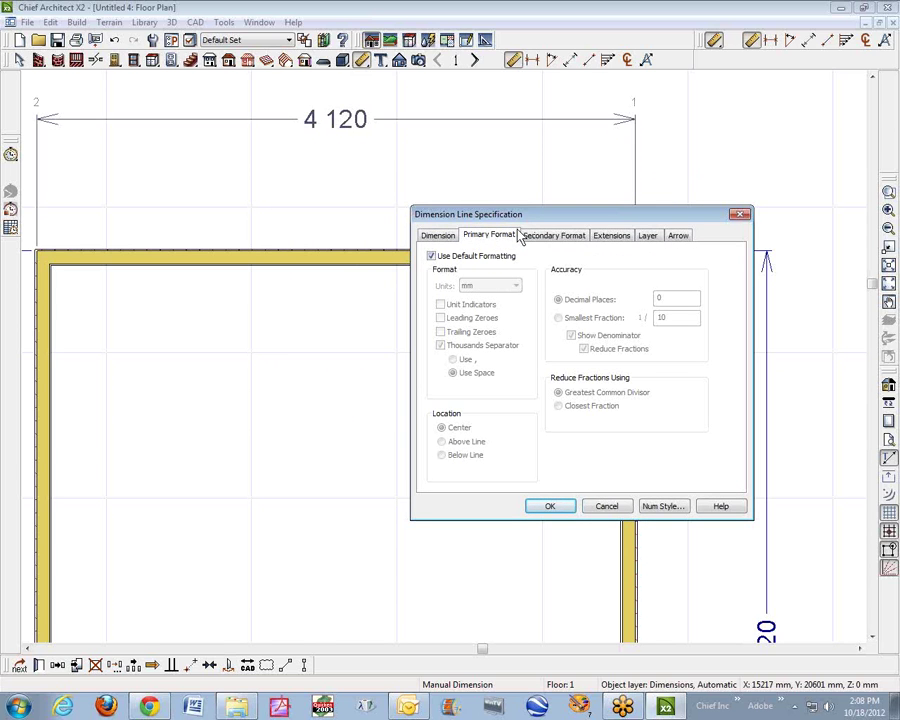
click(606, 507)
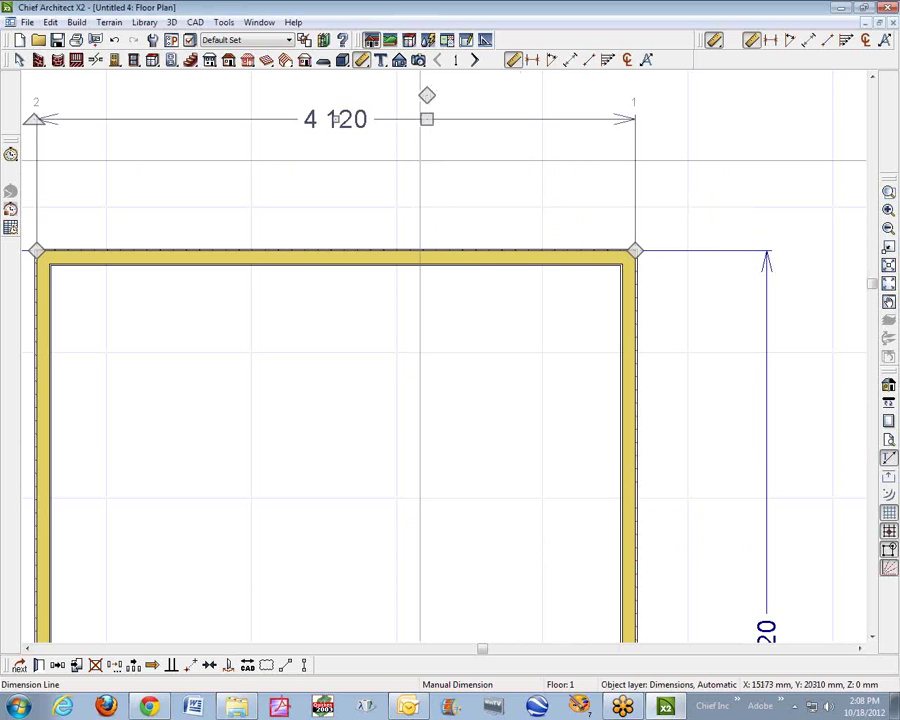
Open the default settings for dimensions and examine the number height and the other setup values
click(513, 61)
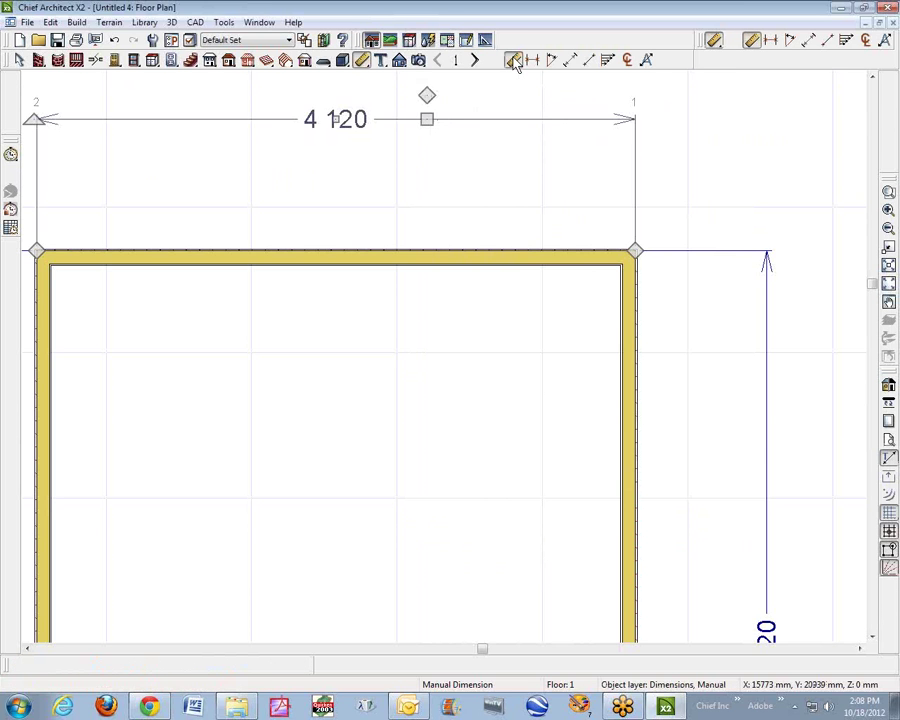
double_click(513, 61)
drag(94, 74, 530, 127)
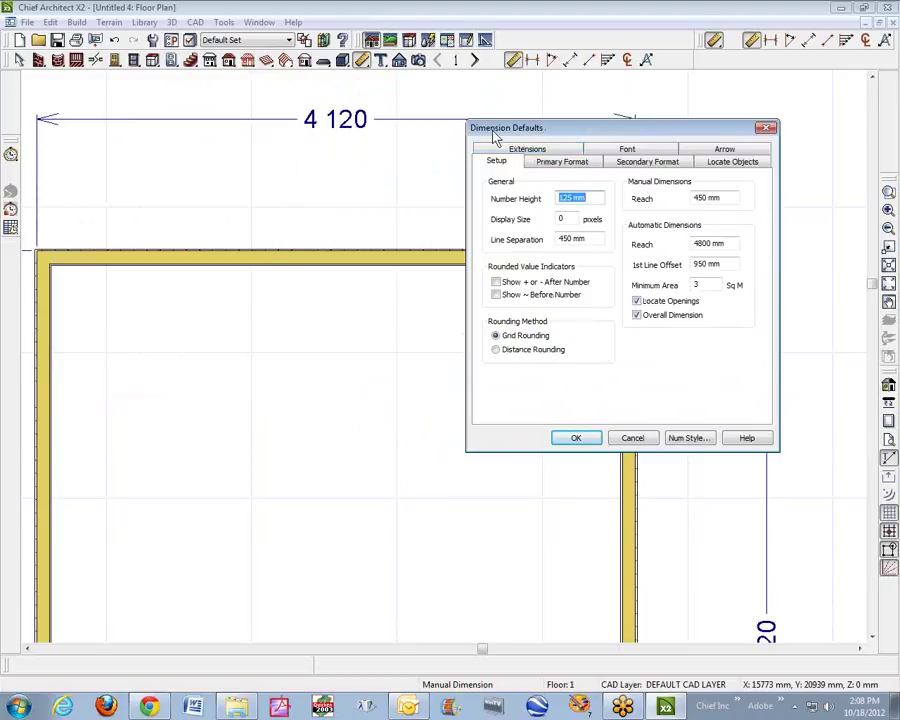
click(597, 197)
key(BackSpace)
text(0)
Set the dimension defaults' primary format to 2 decimal places, keeping the units in mm
click(556, 166)
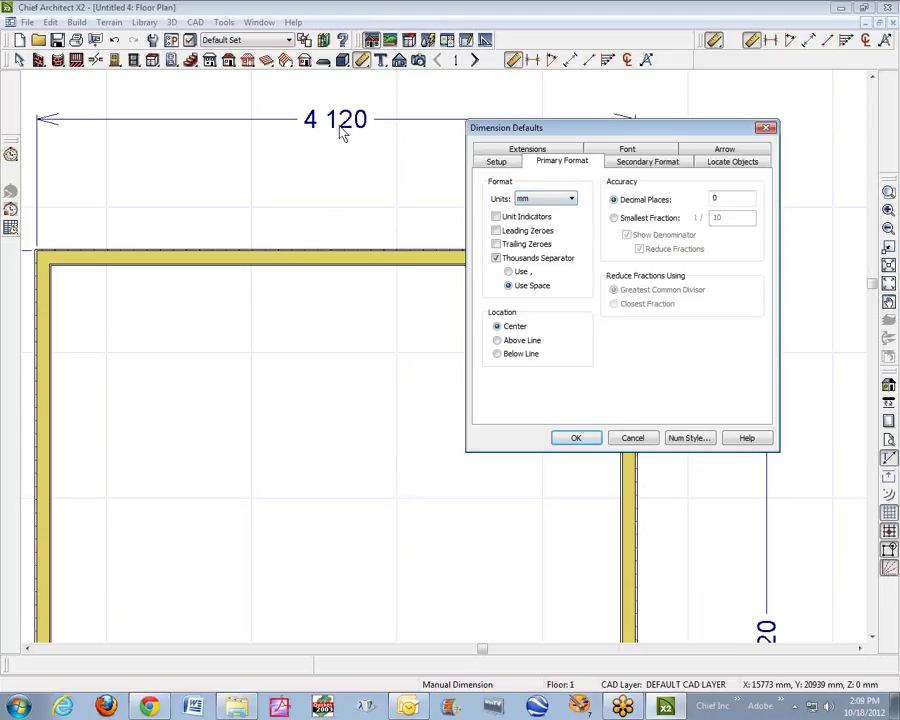
click(572, 200)
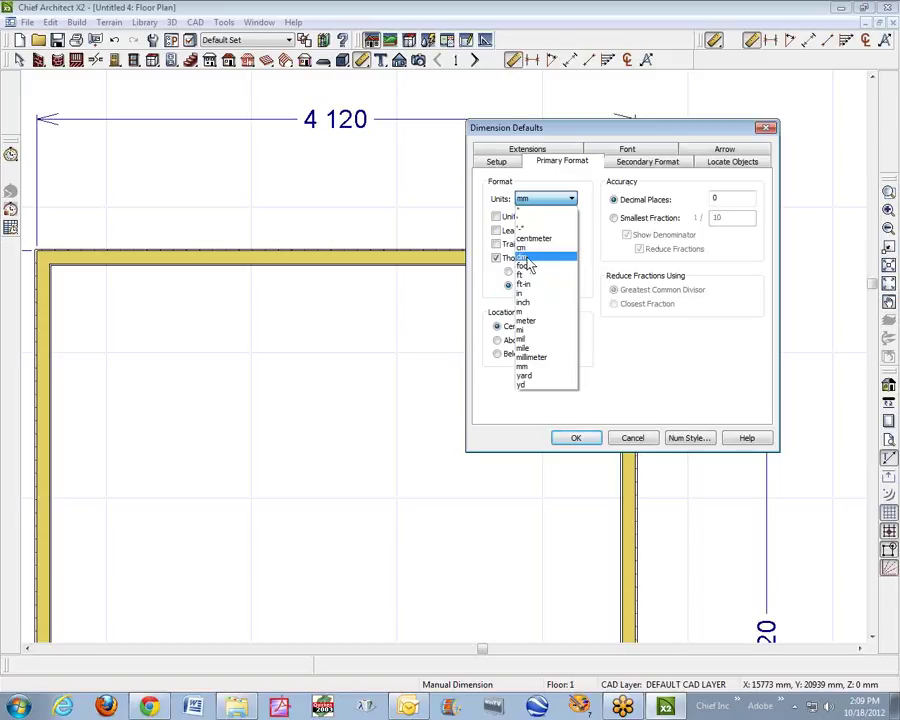
click(590, 243)
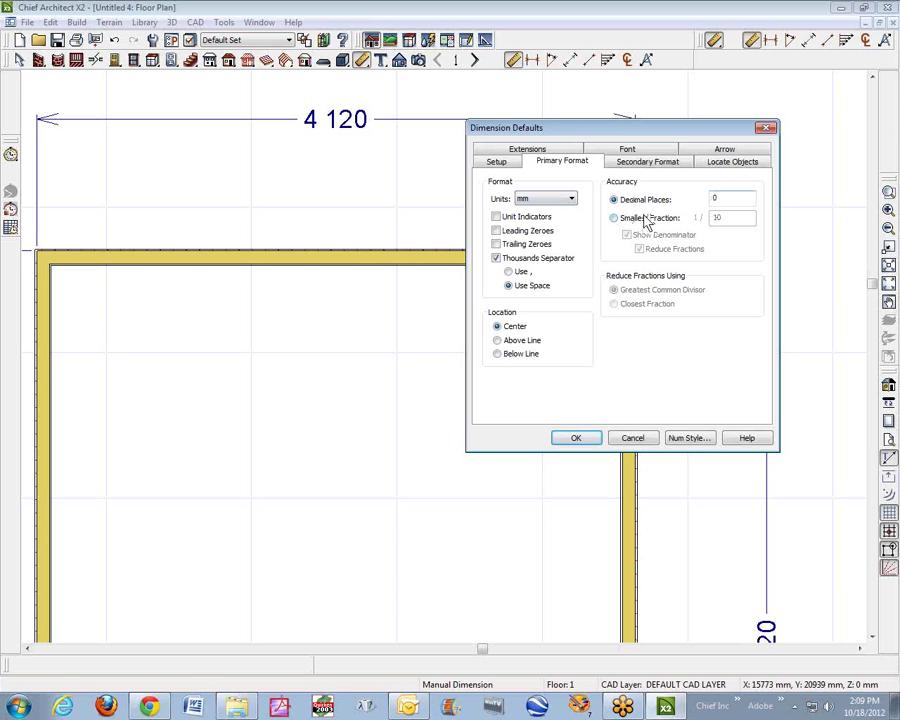
double_click(714, 200)
text(2)
click(580, 438)
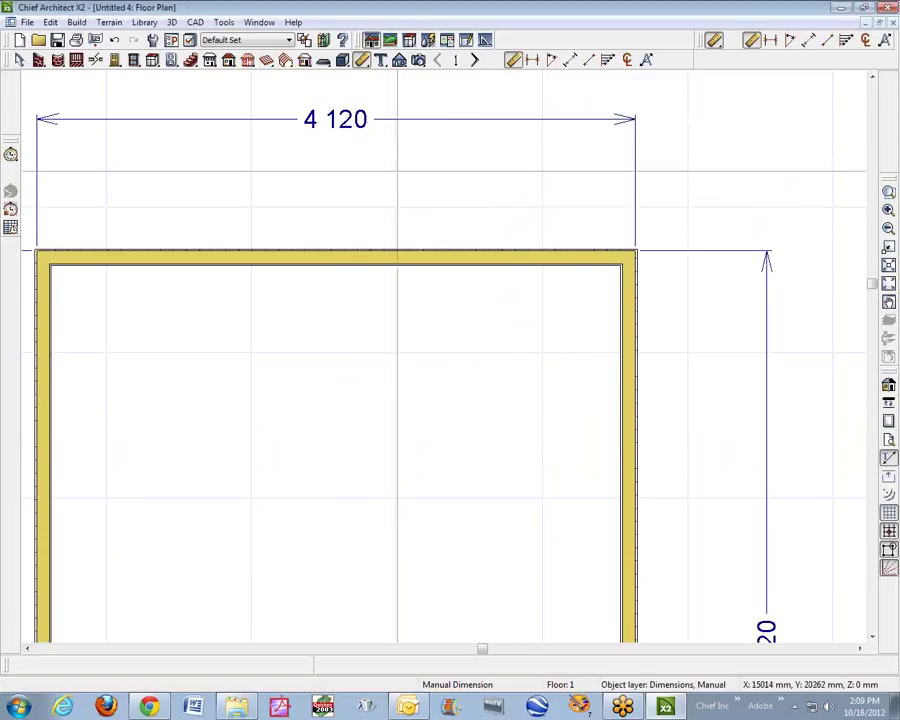
key(space)
scroll(559, 289, down, 2)
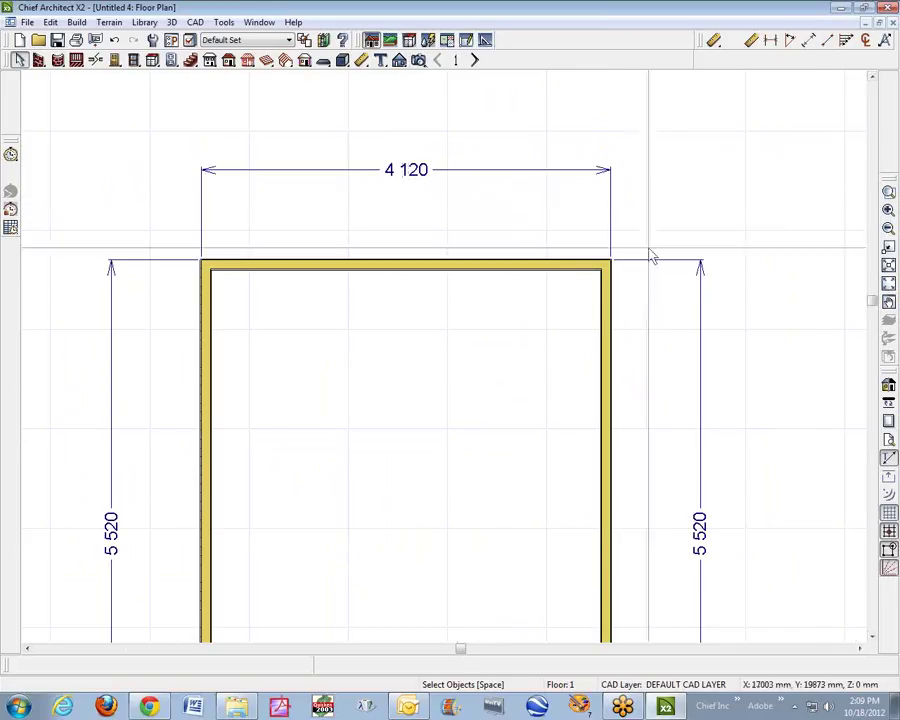
Reopen the dimension defaults and examine which wall parts, openings and objects dimensions locate, leaving the options unchanged
double_click(361, 61)
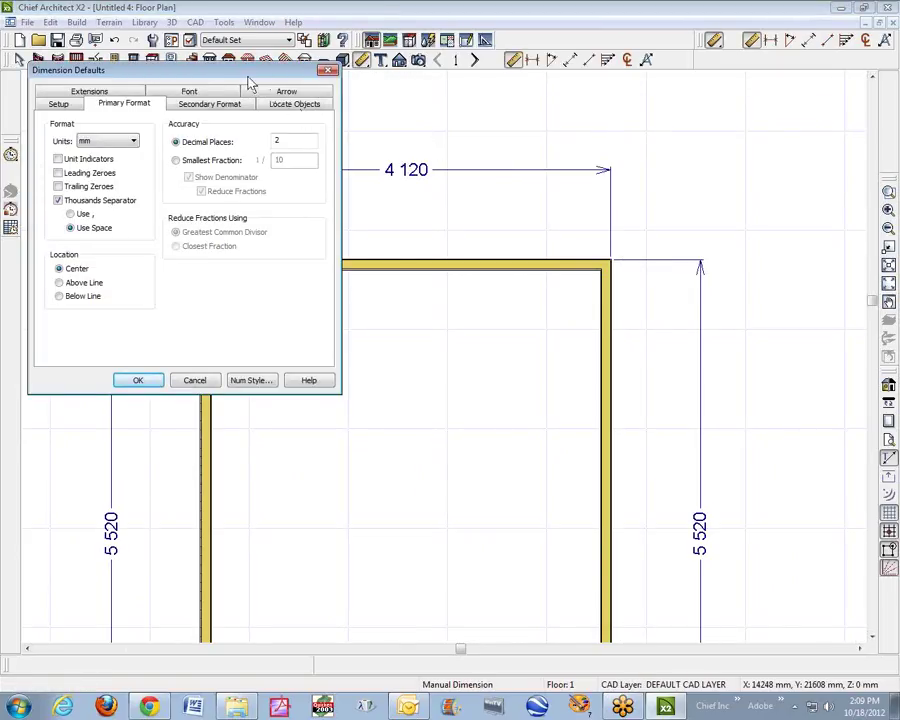
drag(232, 75, 549, 185)
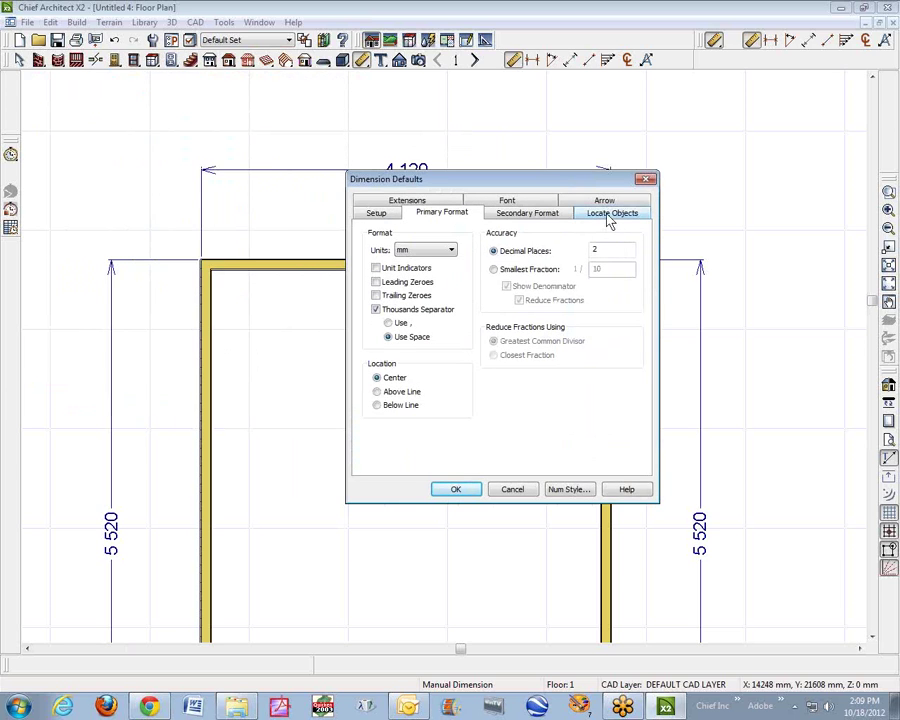
click(610, 216)
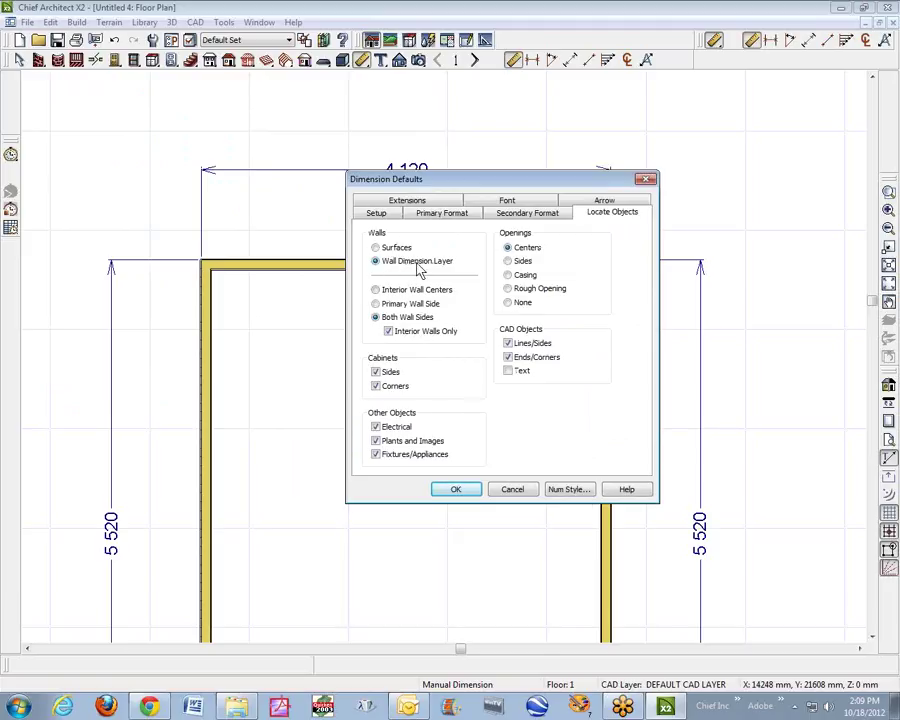
click(459, 490)
Examine the building's upper-right wall corner to see which wall layer the exterior dimension lines extend from
key(shift+z)
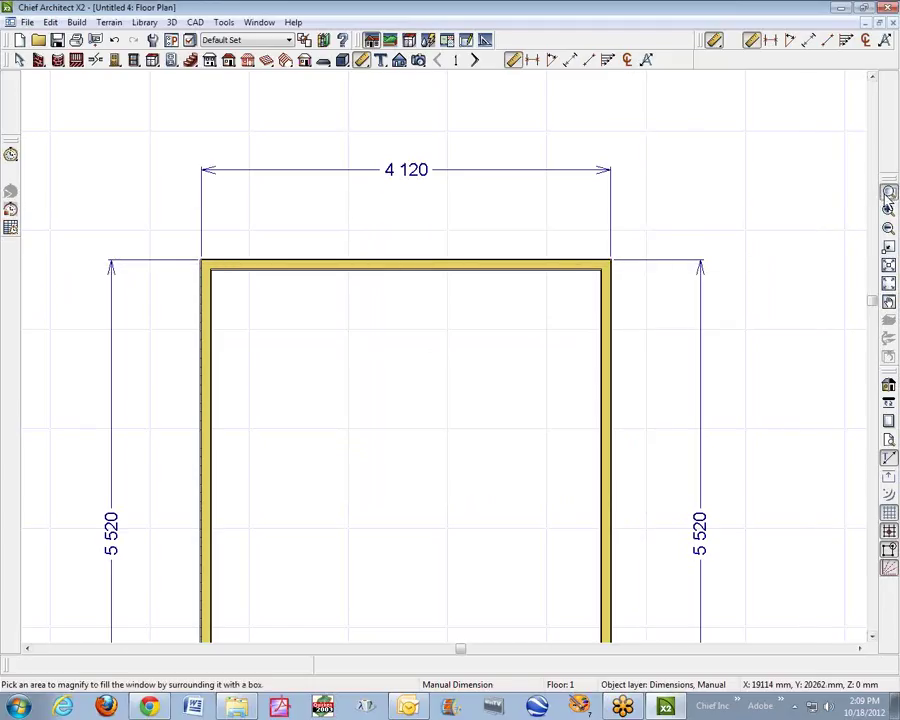
drag(615, 262, 655, 294)
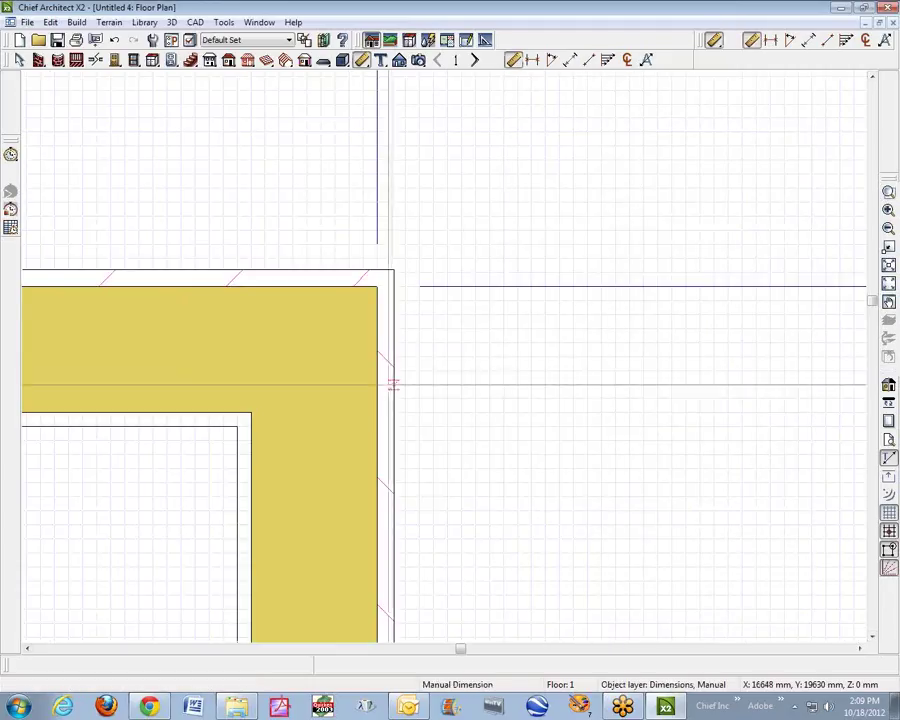
key(space)
click(593, 294)
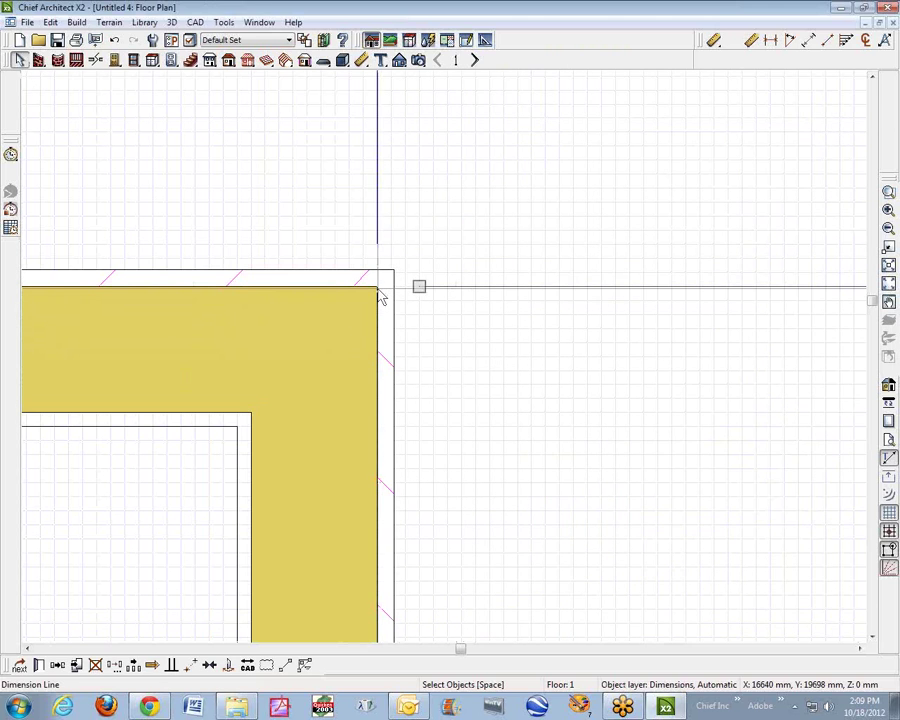
drag(381, 297, 396, 281)
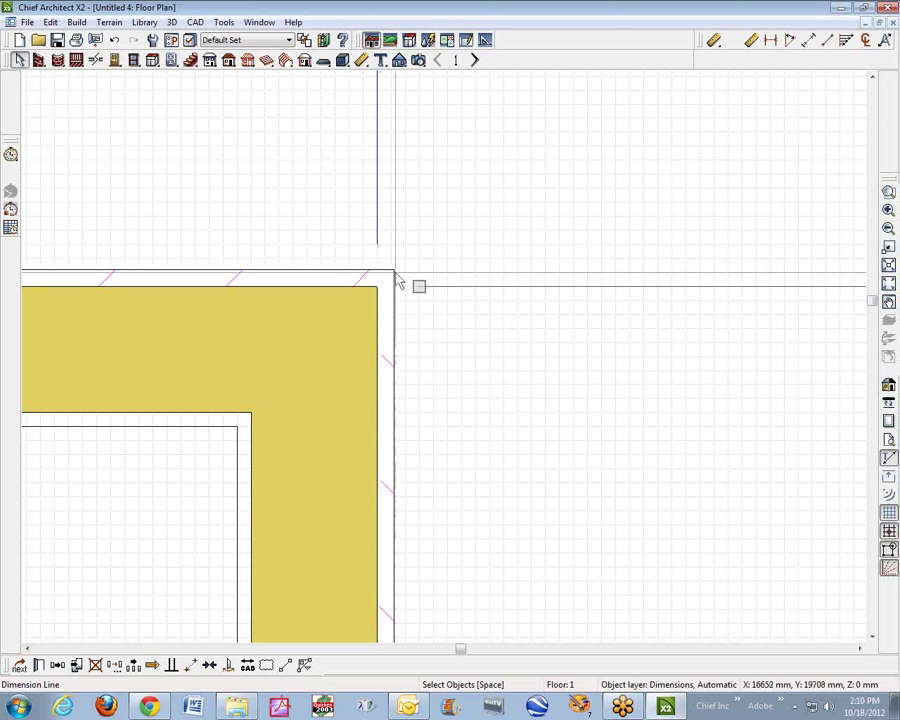
key(Escape)
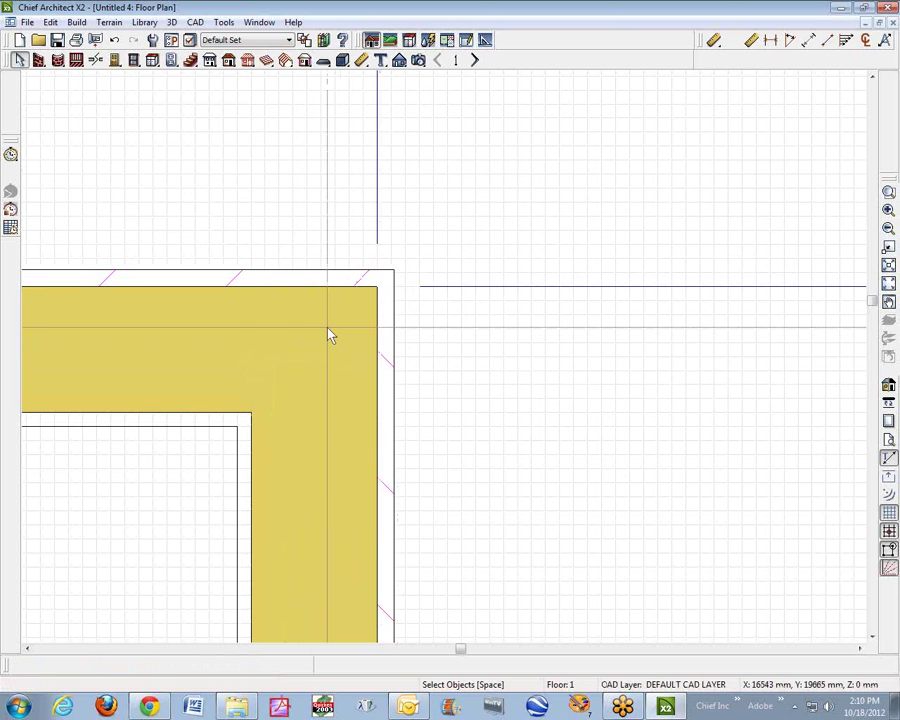
Open the upper wall's Siding-Thin wall type definition and examine the thickness, material and line settings of its four layers
click(222, 329)
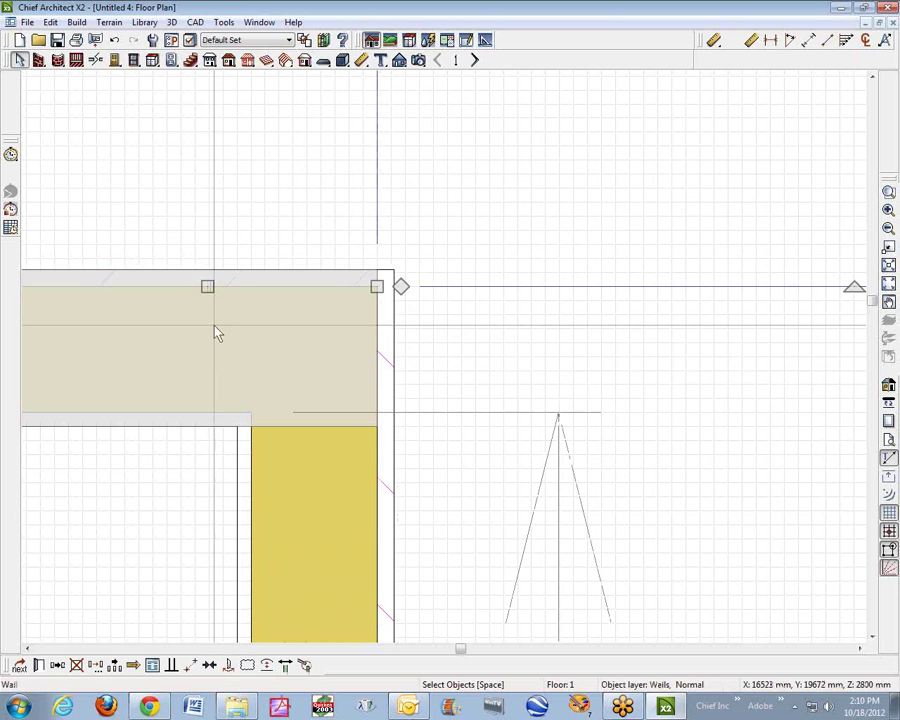
click(38, 664)
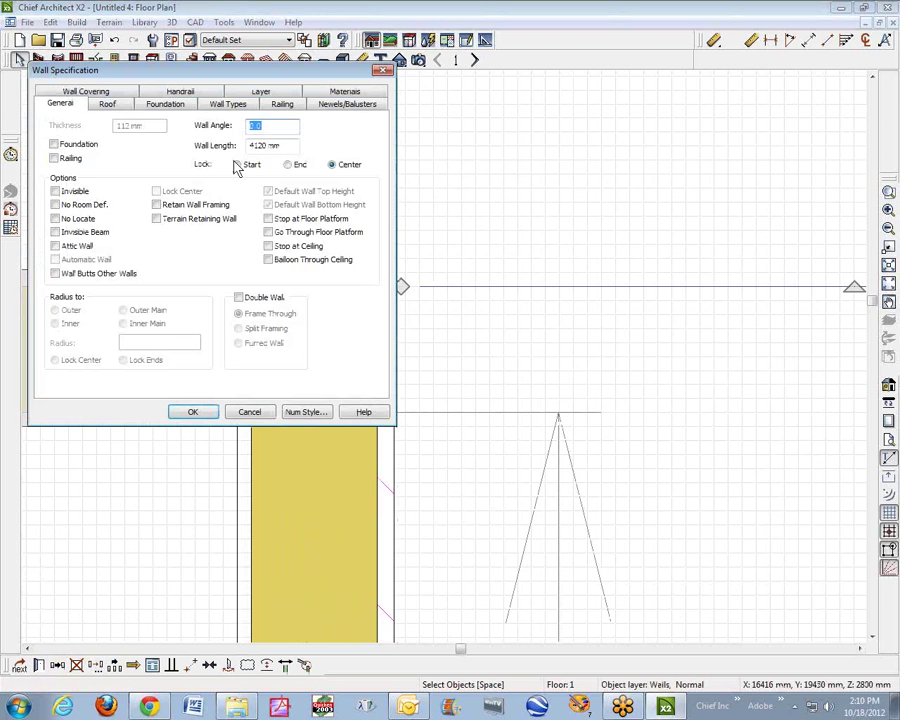
click(234, 106)
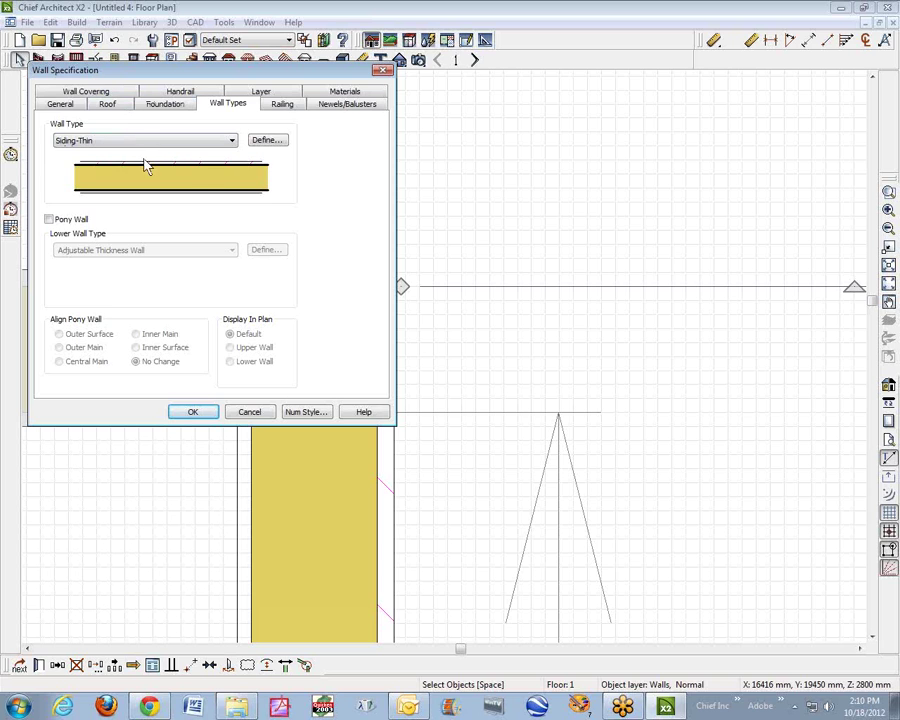
click(274, 143)
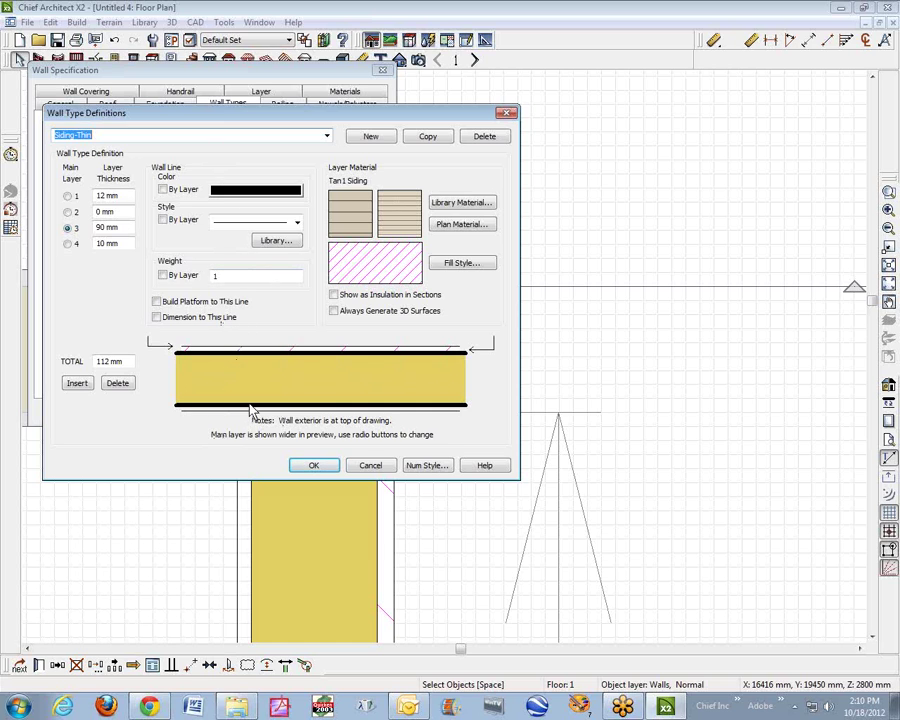
click(122, 195)
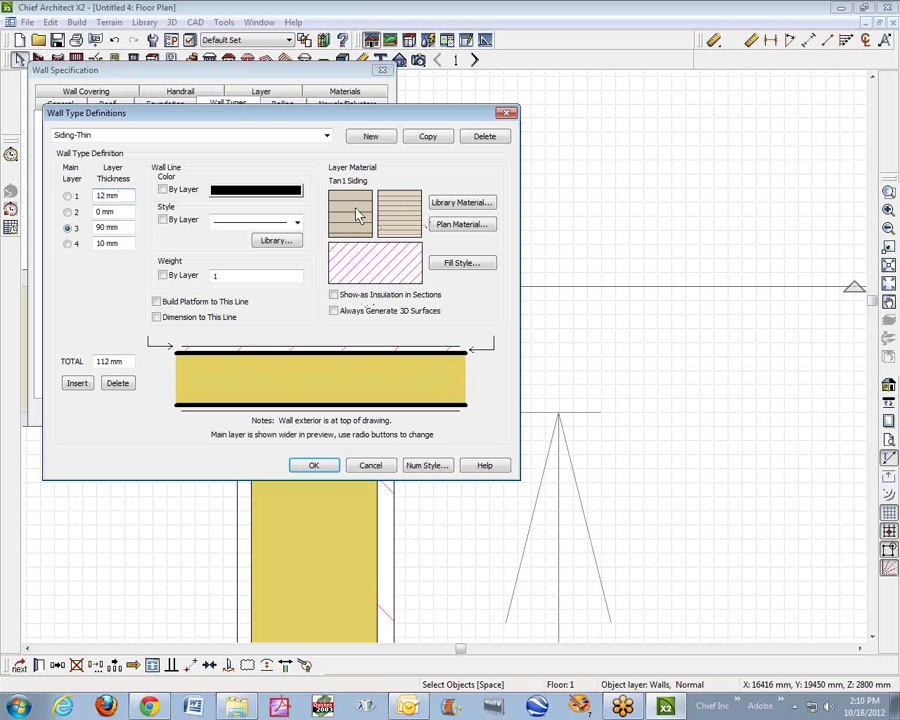
click(125, 210)
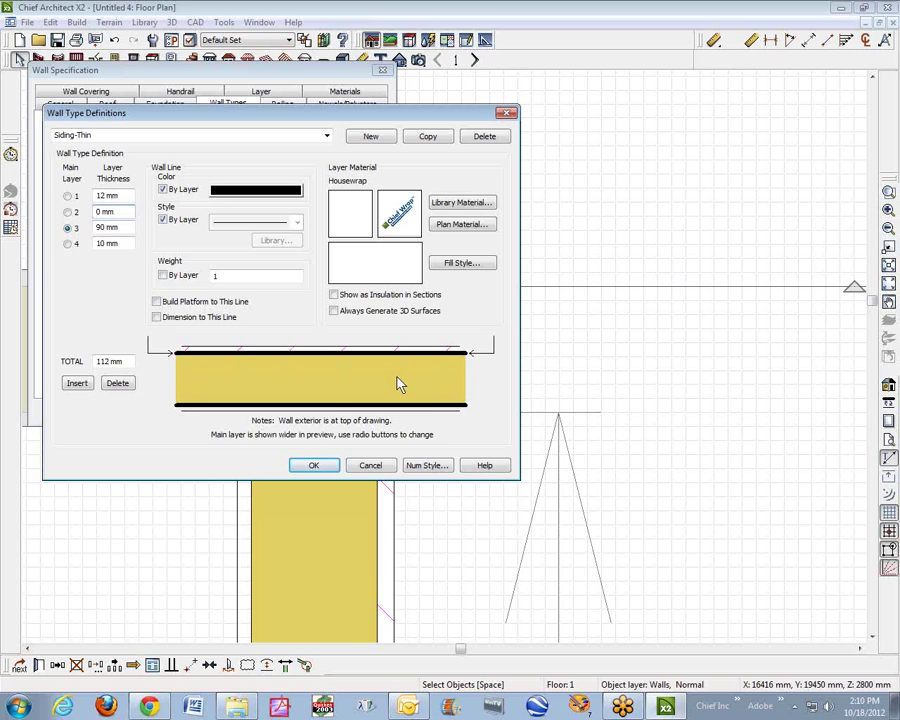
click(120, 194)
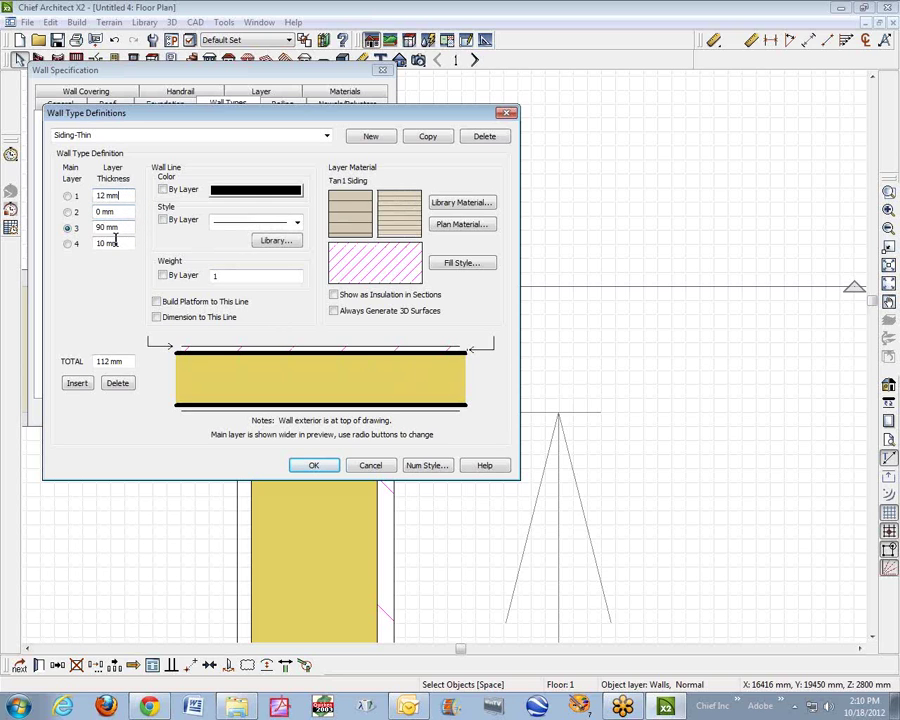
click(125, 227)
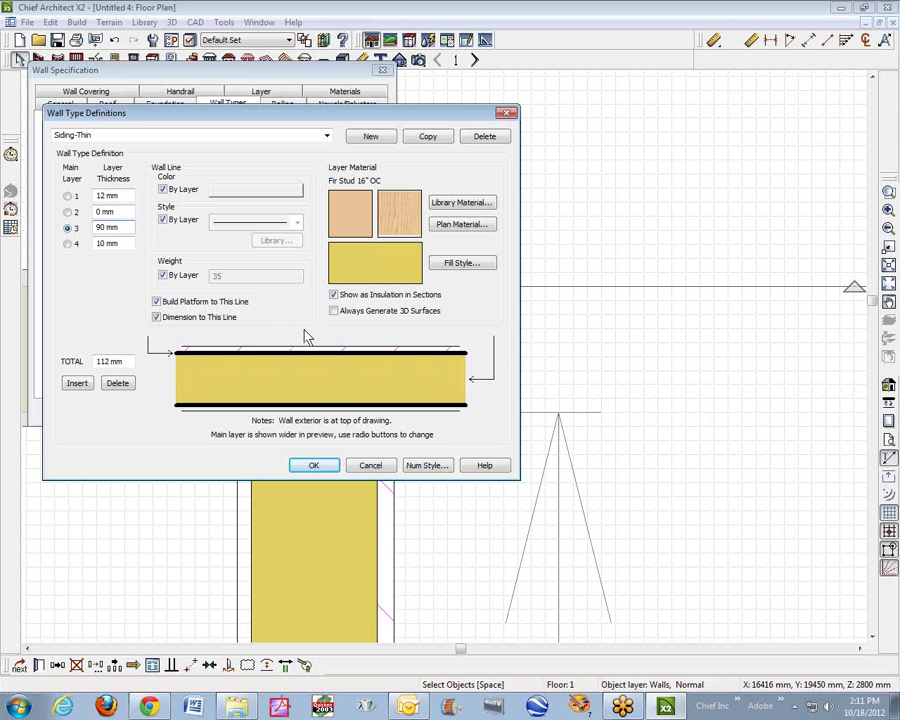
click(128, 243)
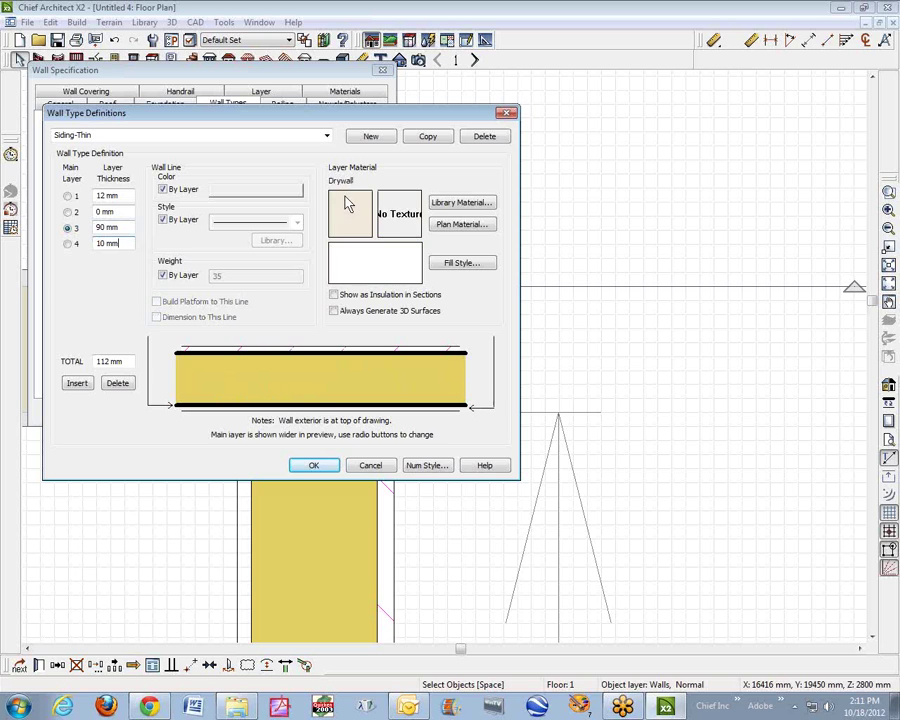
Examine the inner line and the main layer's platform and dimension options in the Siding-Thin definition, and close the wall specification
click(312, 416)
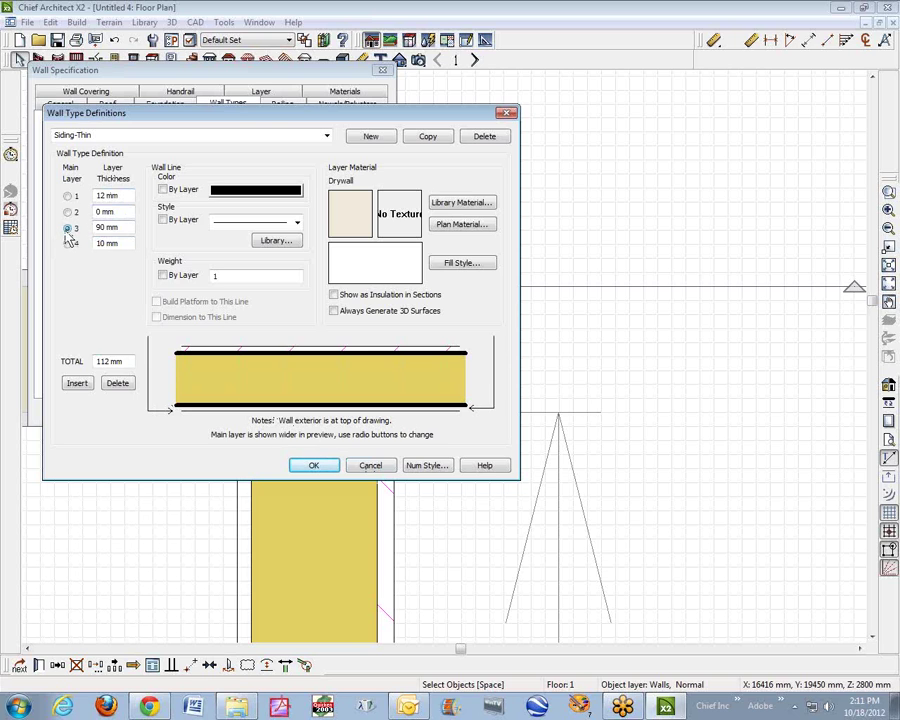
click(243, 377)
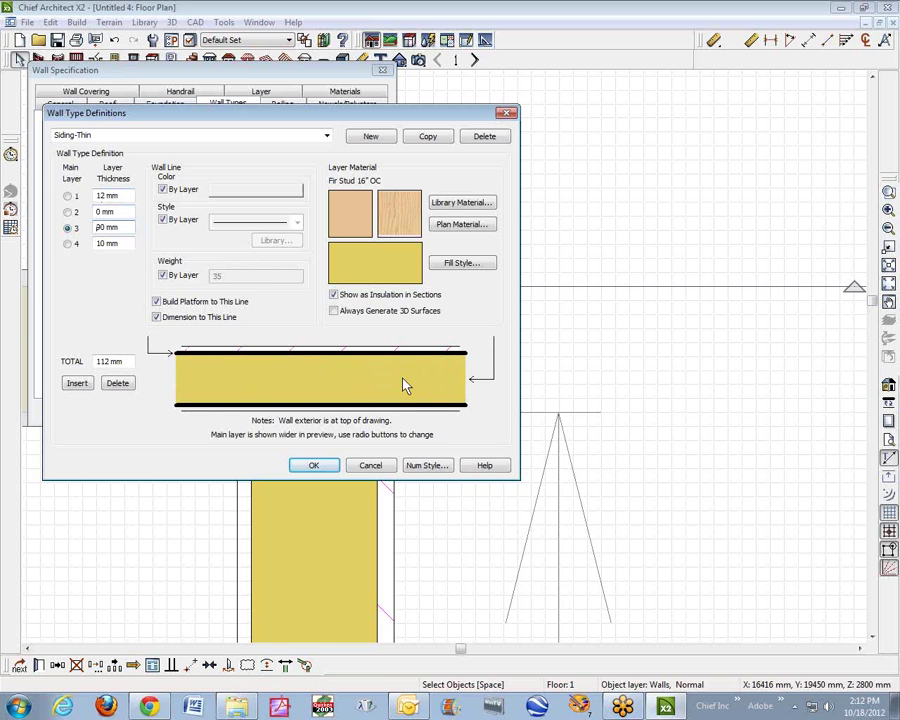
click(315, 466)
click(314, 470)
click(334, 466)
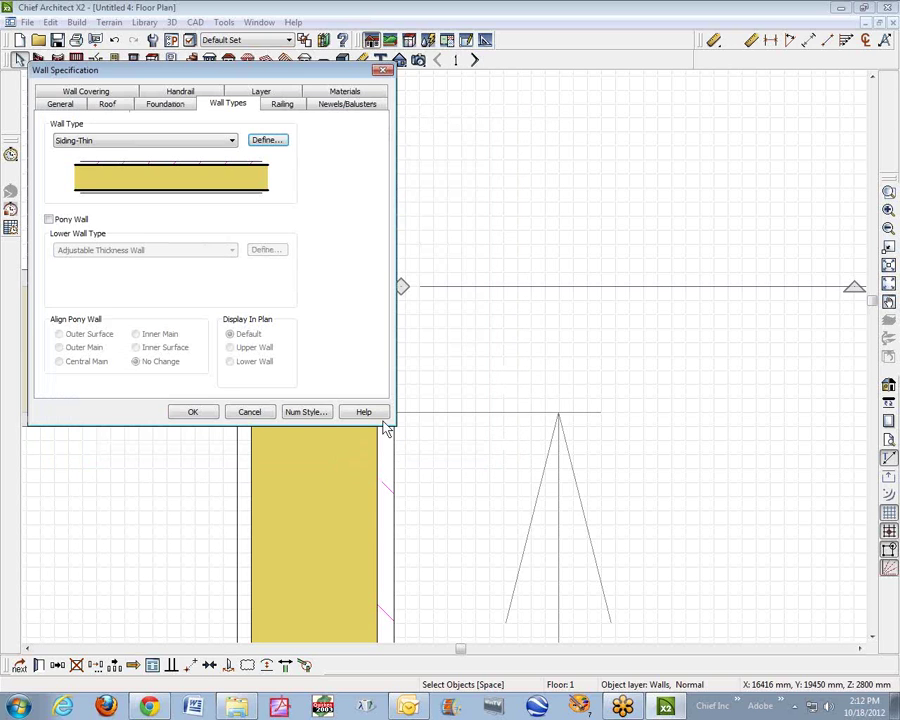
click(206, 417)
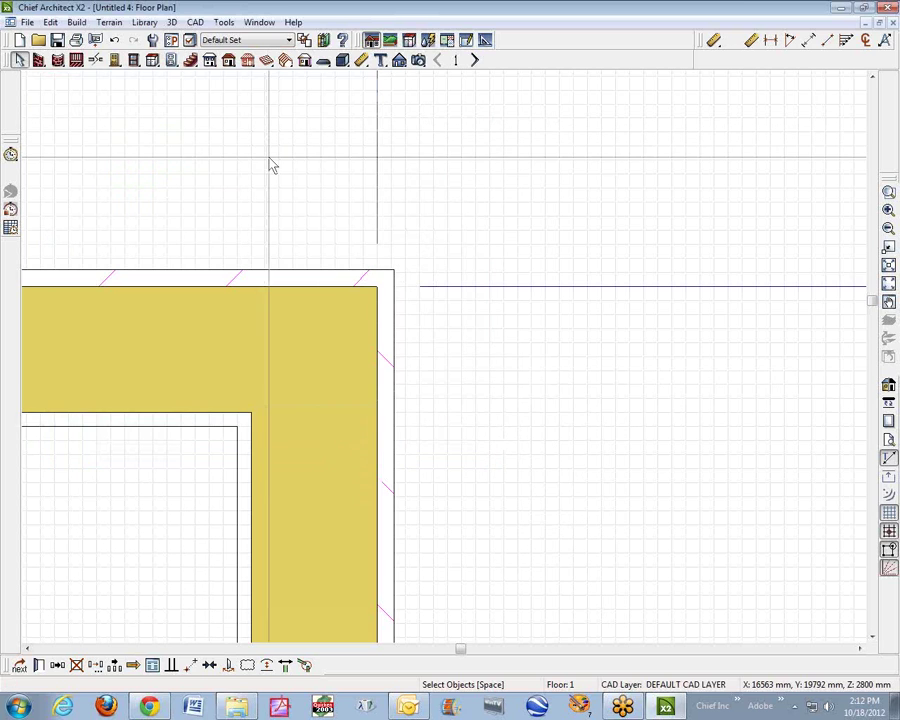
Open the default exterior and interior wall settings and examine the wall types available for exterior walls
click(890, 285)
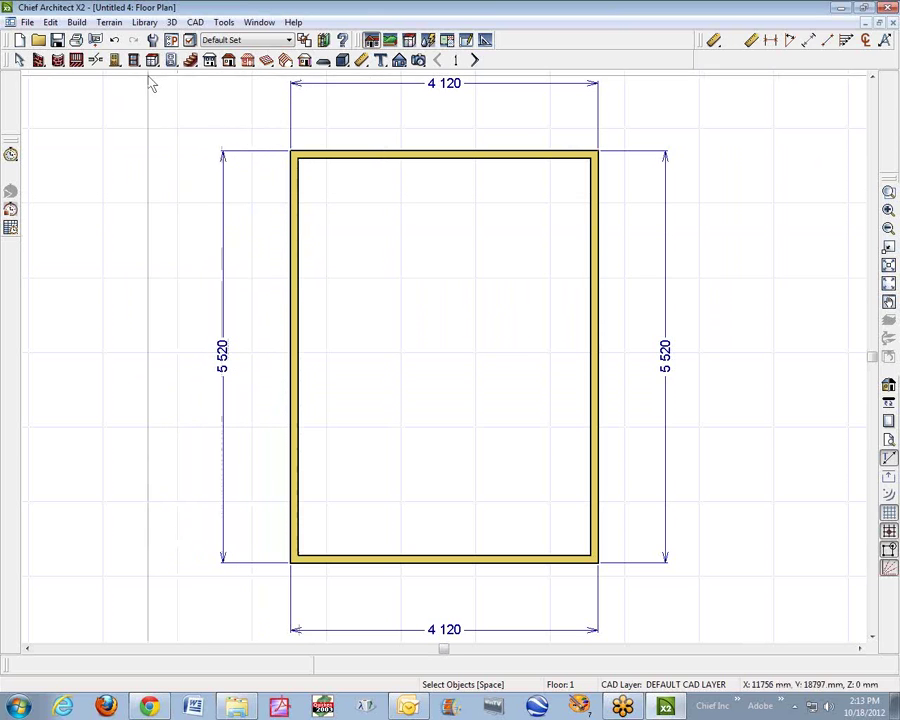
click(48, 23)
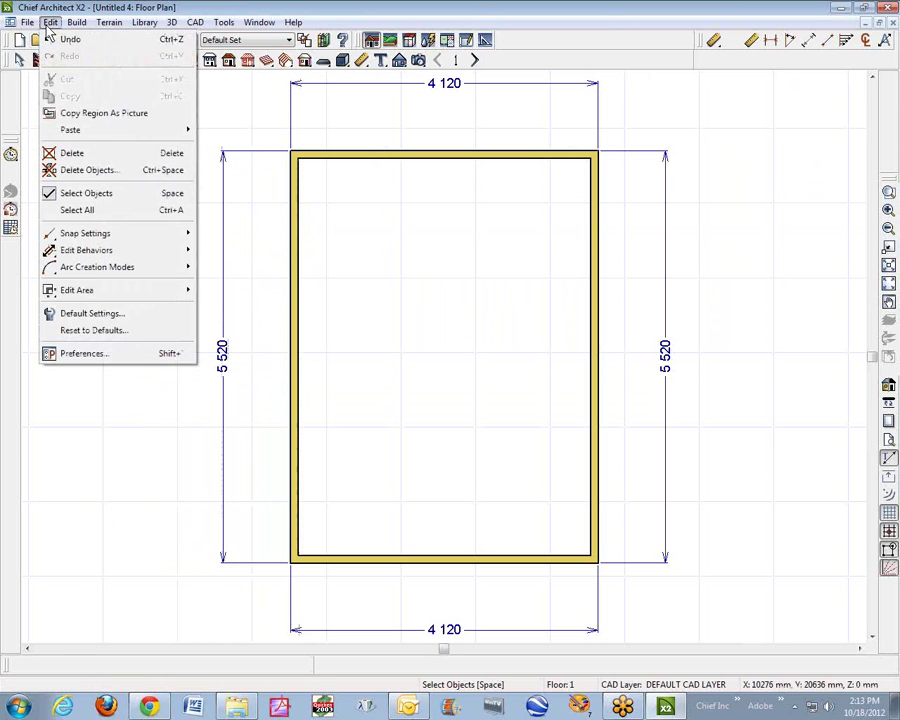
click(76, 315)
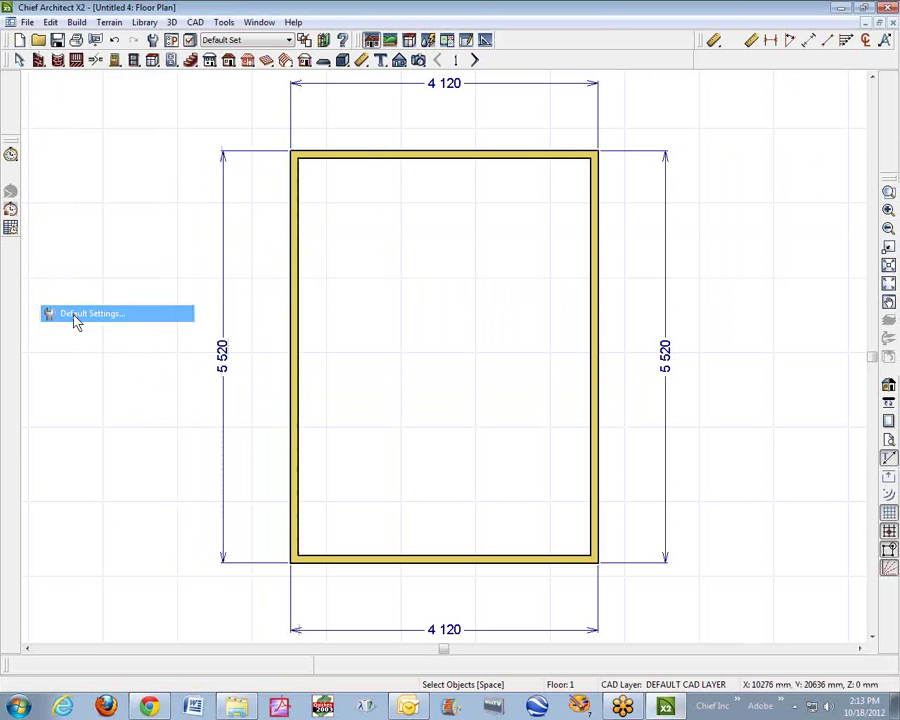
click(59, 323)
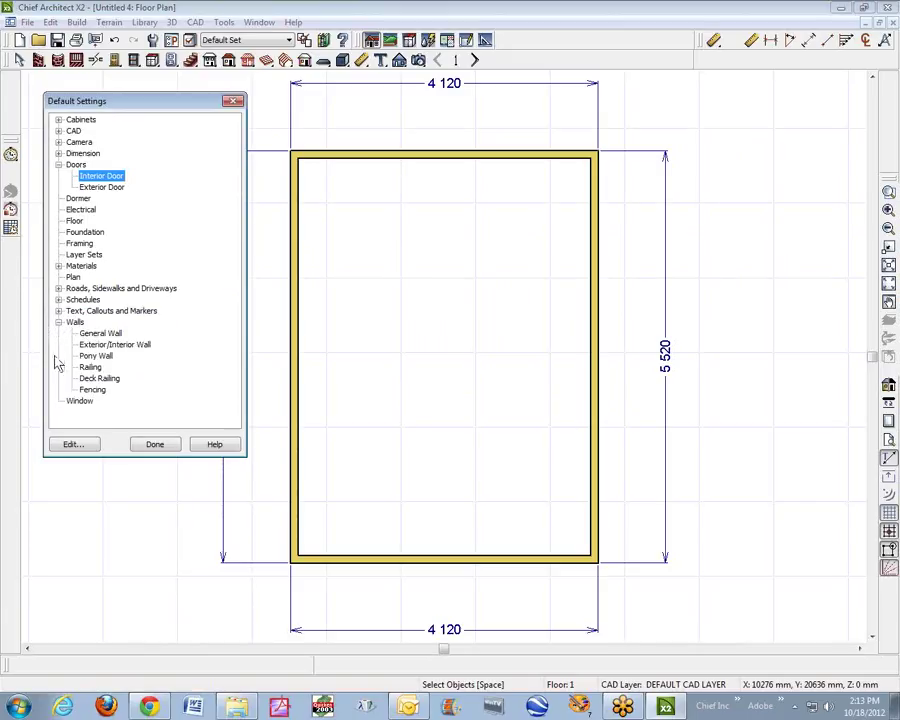
click(125, 346)
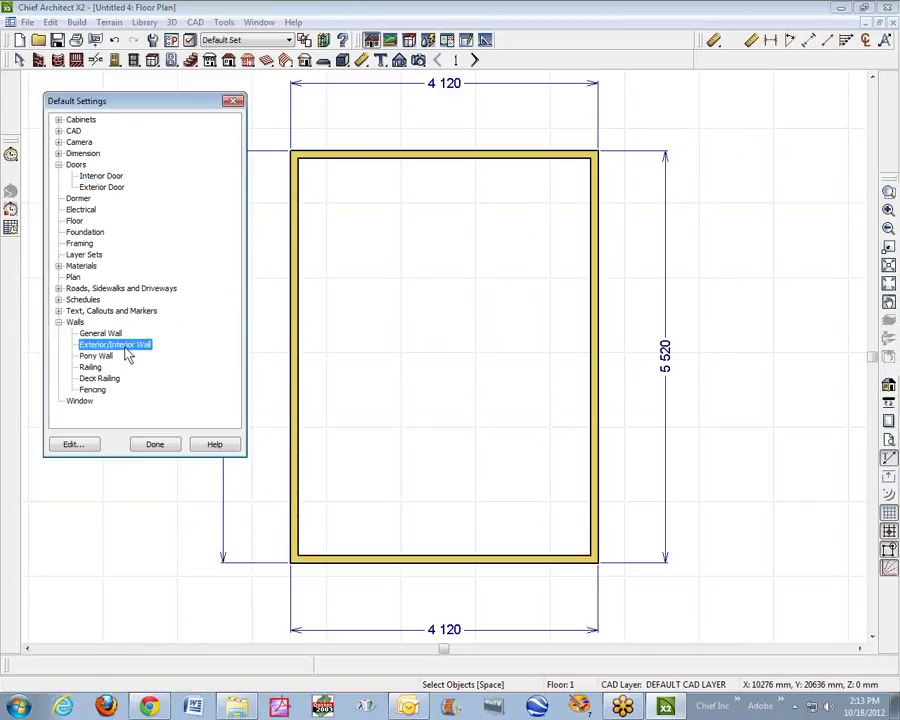
click(72, 445)
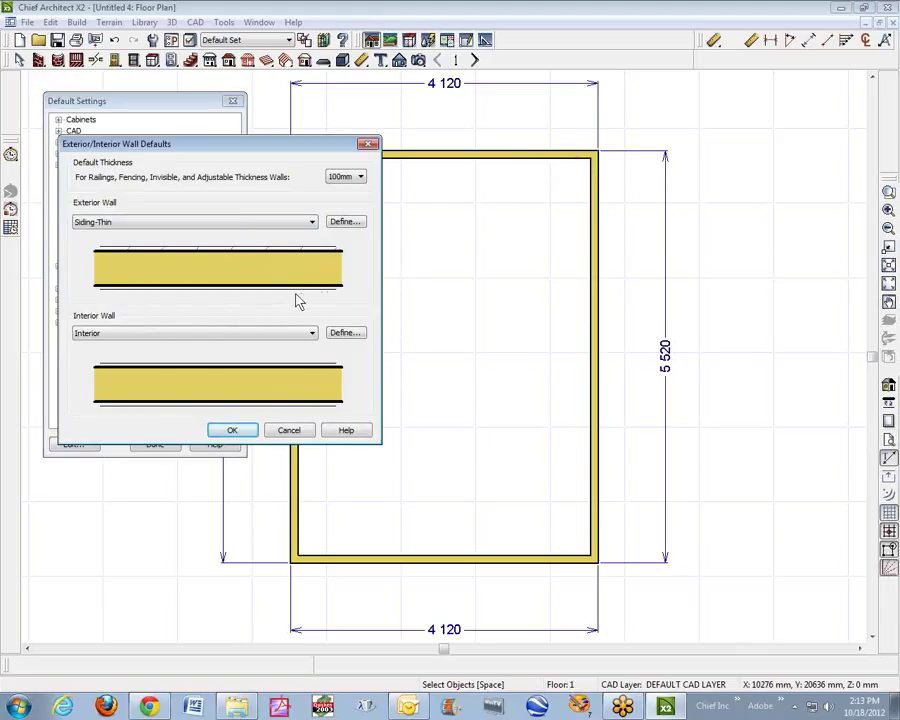
click(312, 223)
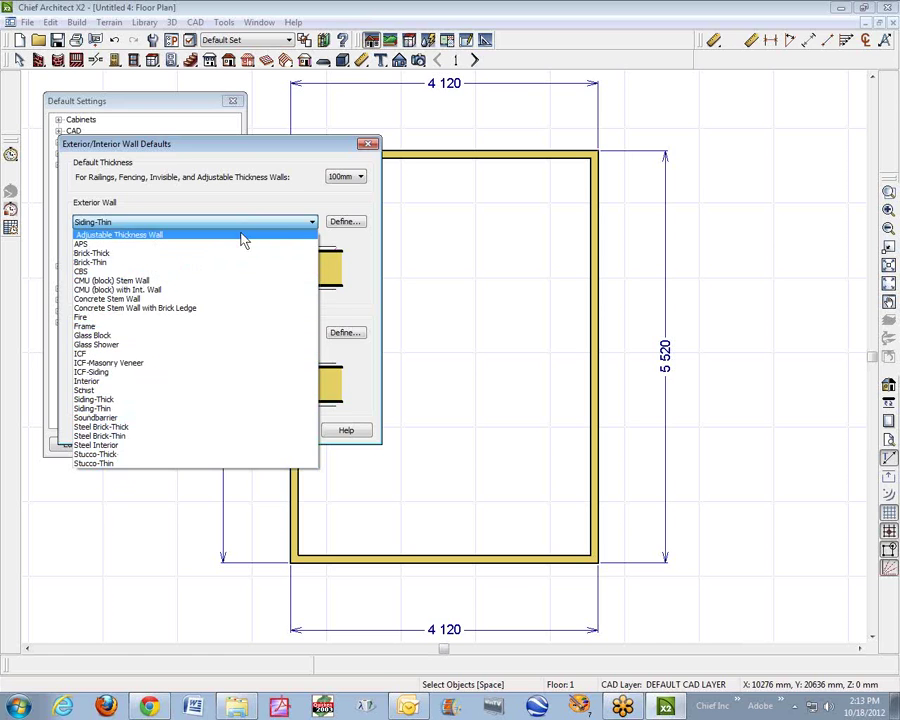
click(358, 254)
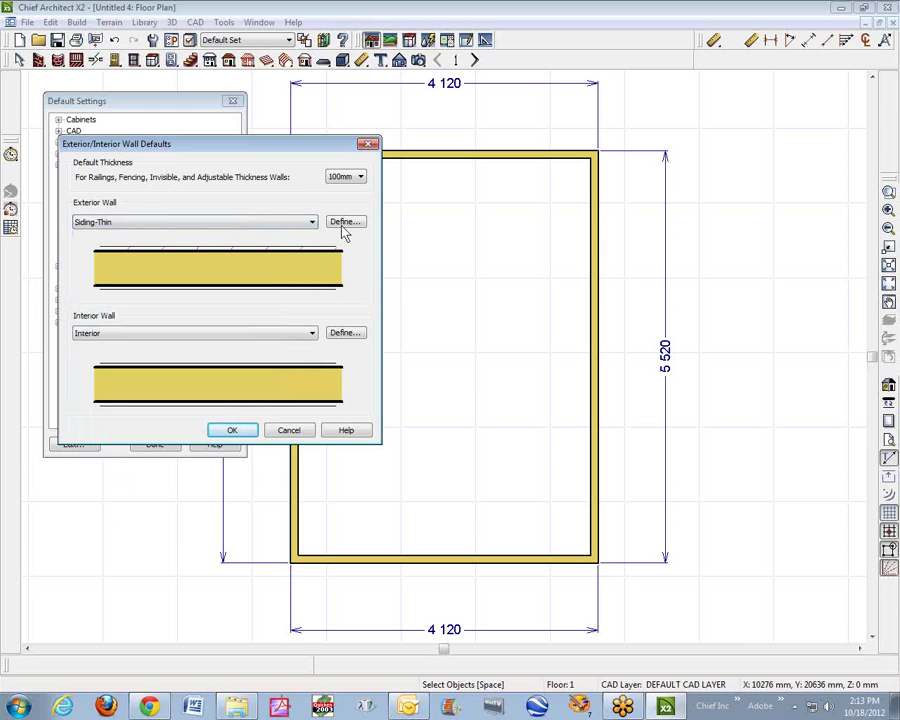
Define a new exterior wall type with a single layer 500 mm thick and select its inner line
click(343, 222)
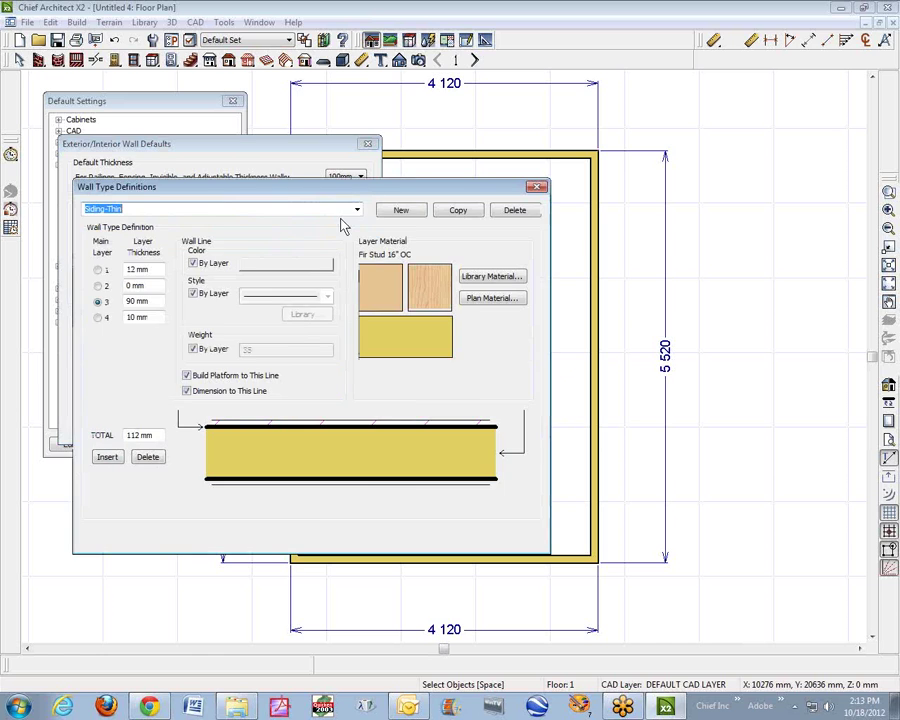
click(400, 211)
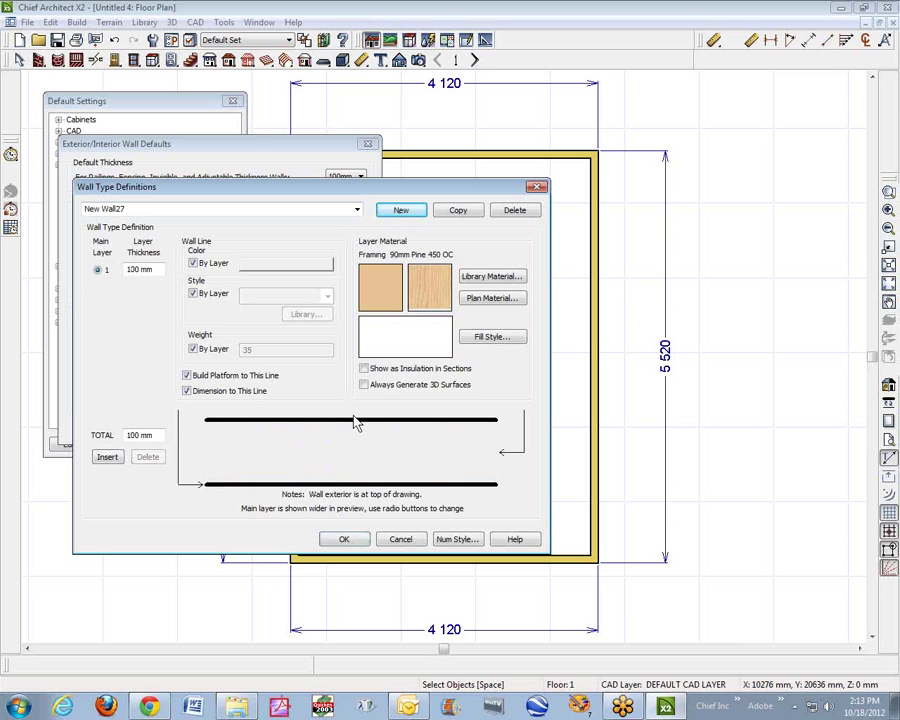
double_click(137, 270)
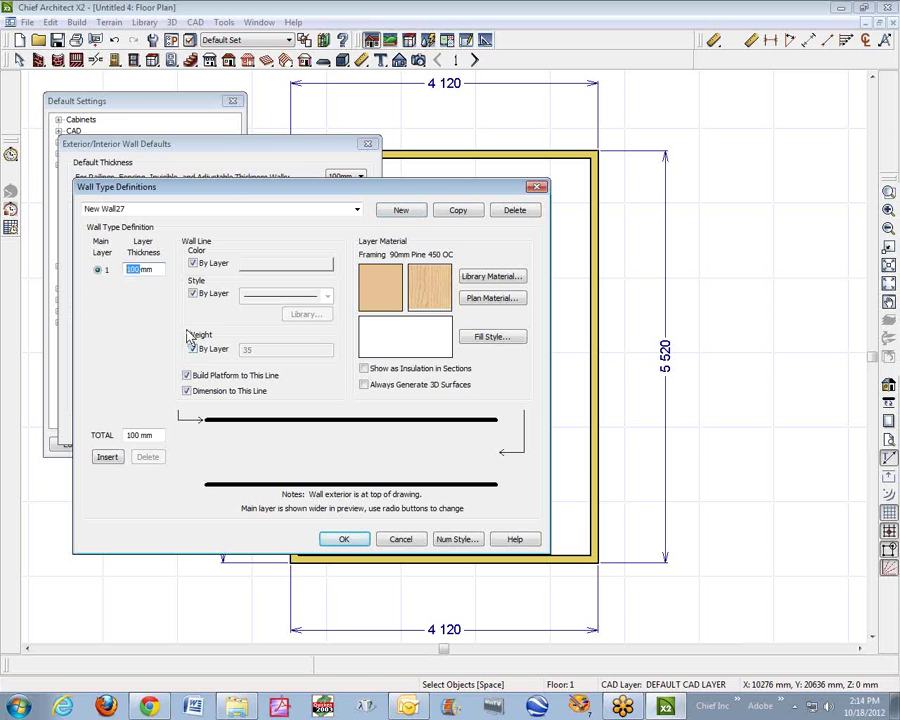
text(500)
key(Tab)
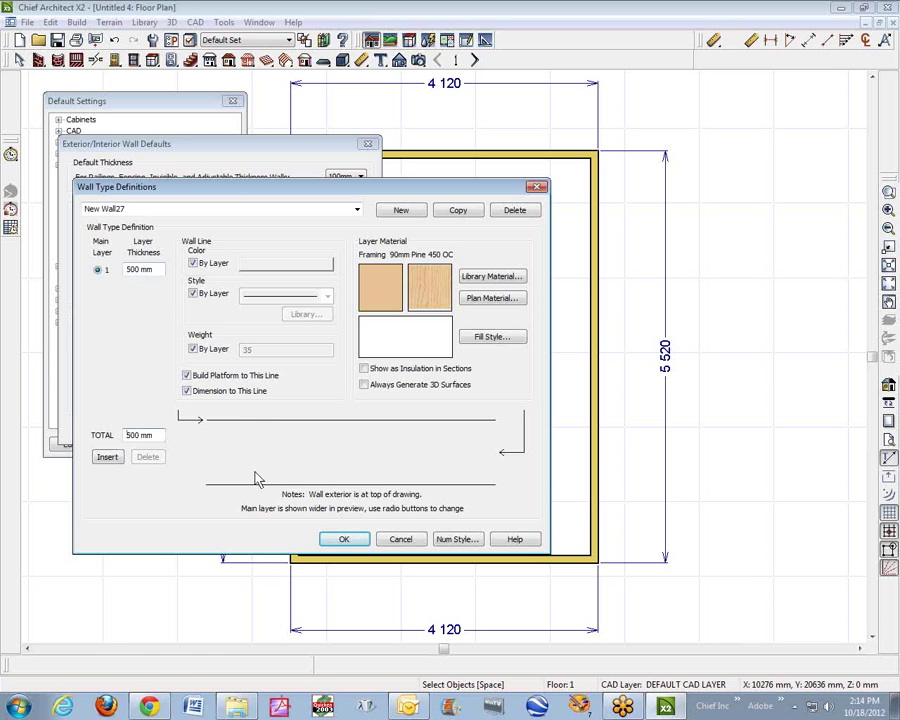
click(355, 448)
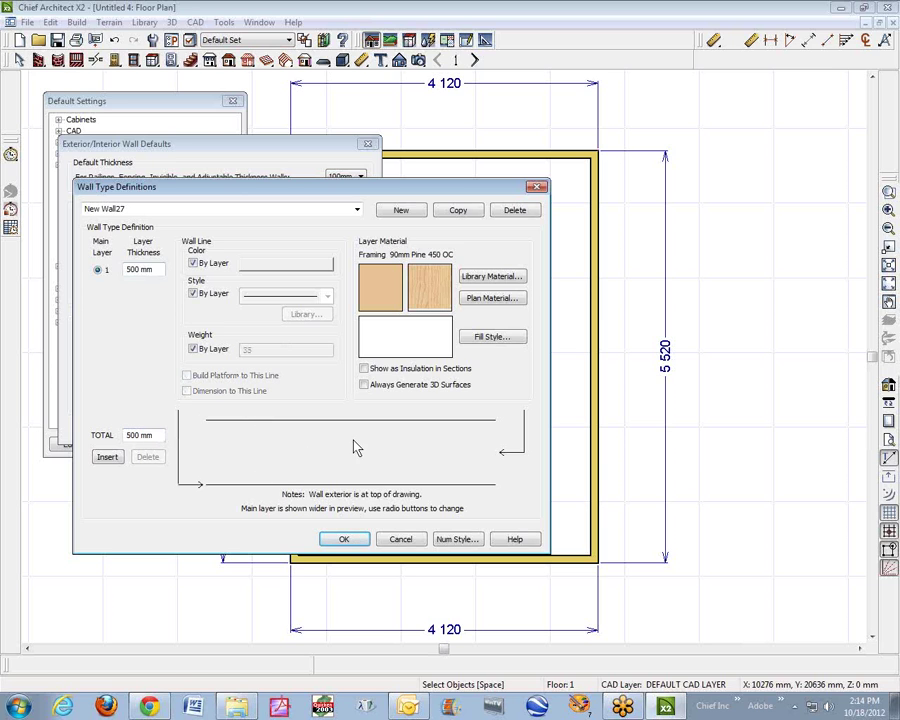
Assign the Stacked Stone library material from Masonry & Stone to the new wall type's layer
click(487, 278)
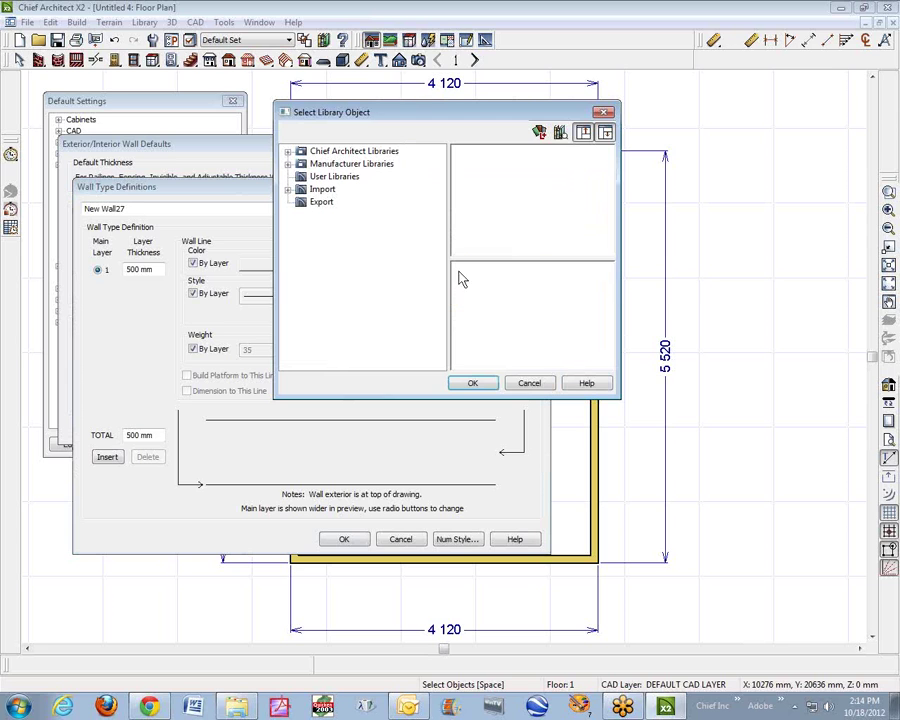
double_click(301, 151)
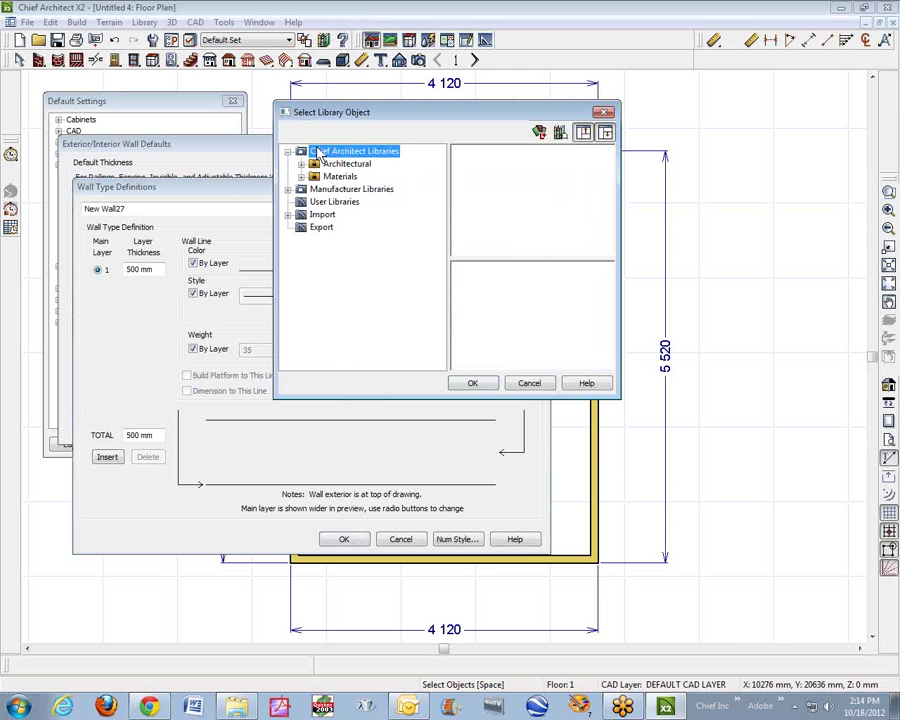
click(288, 189)
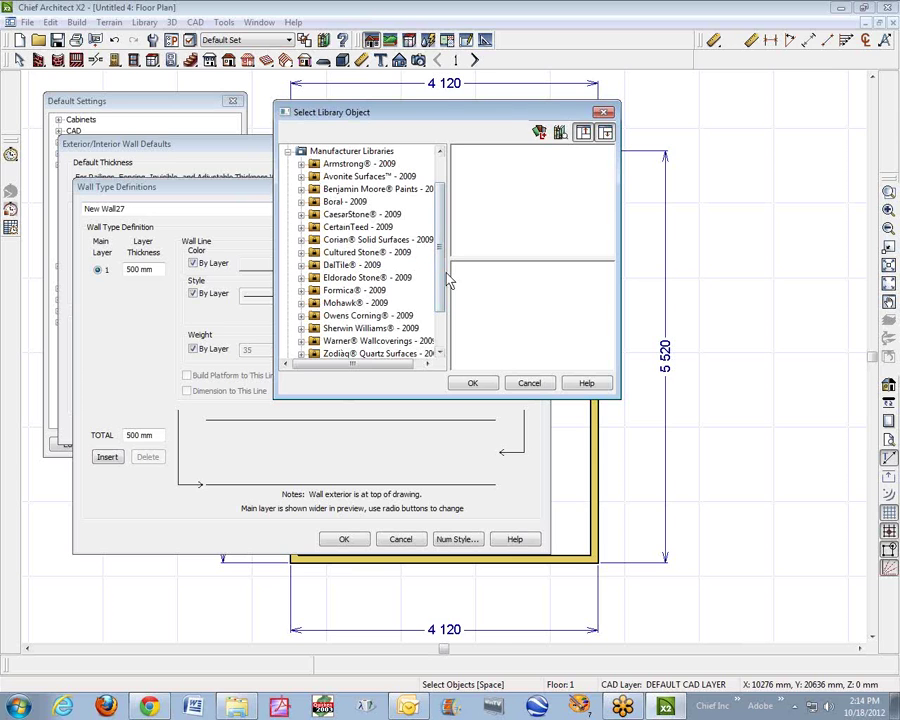
scroll(438, 192, up, 1)
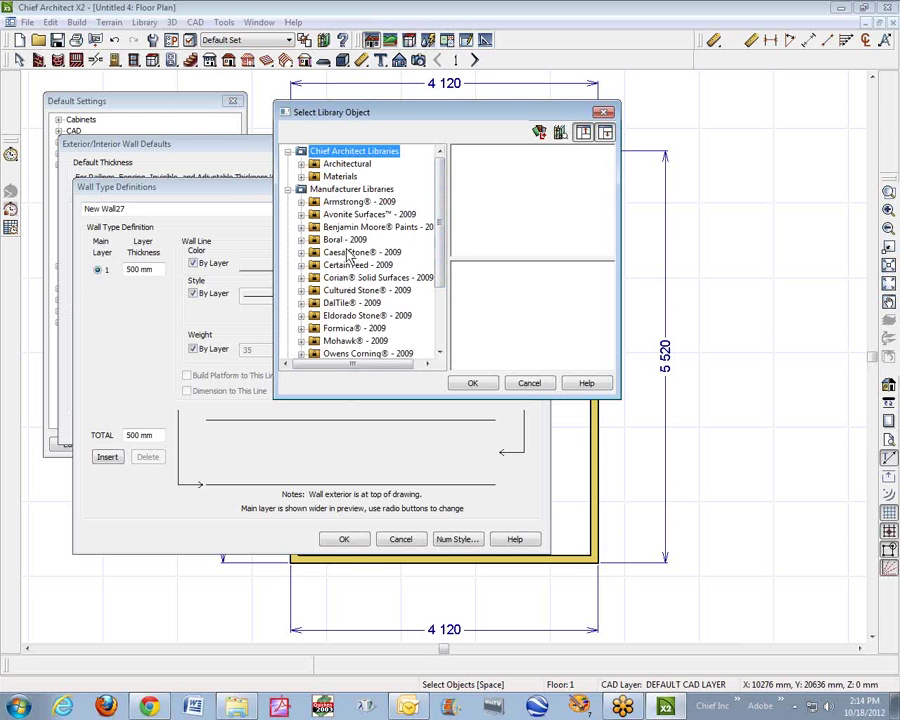
click(288, 189)
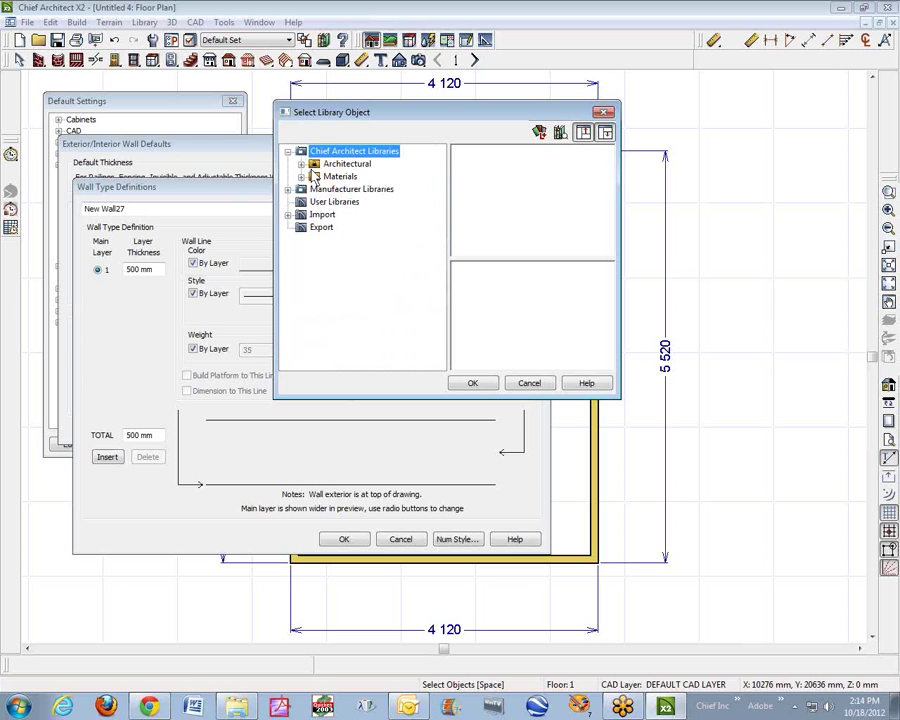
click(302, 176)
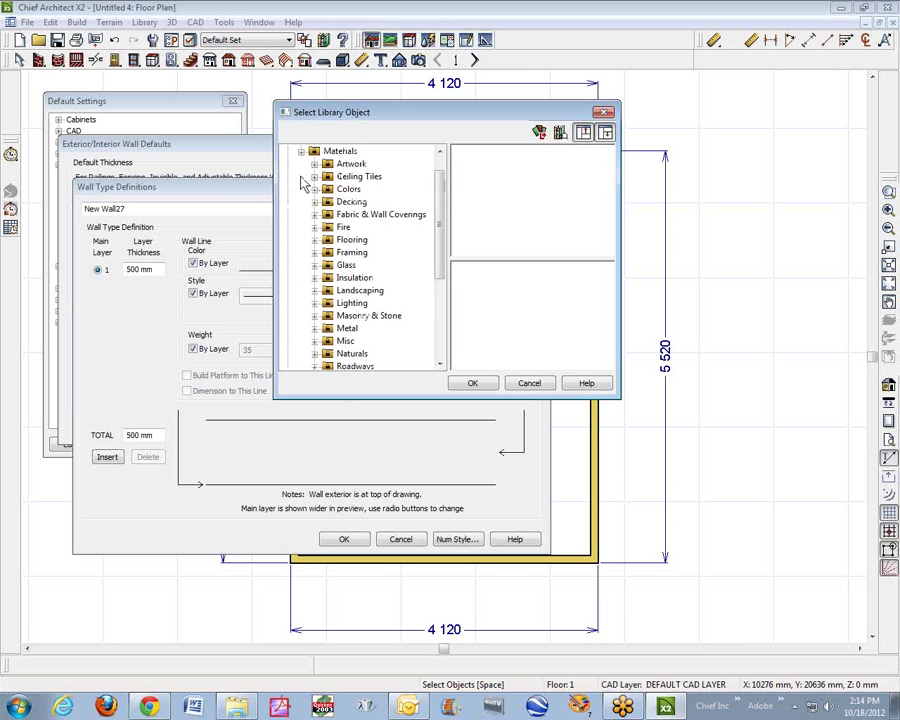
drag(442, 251, 443, 294)
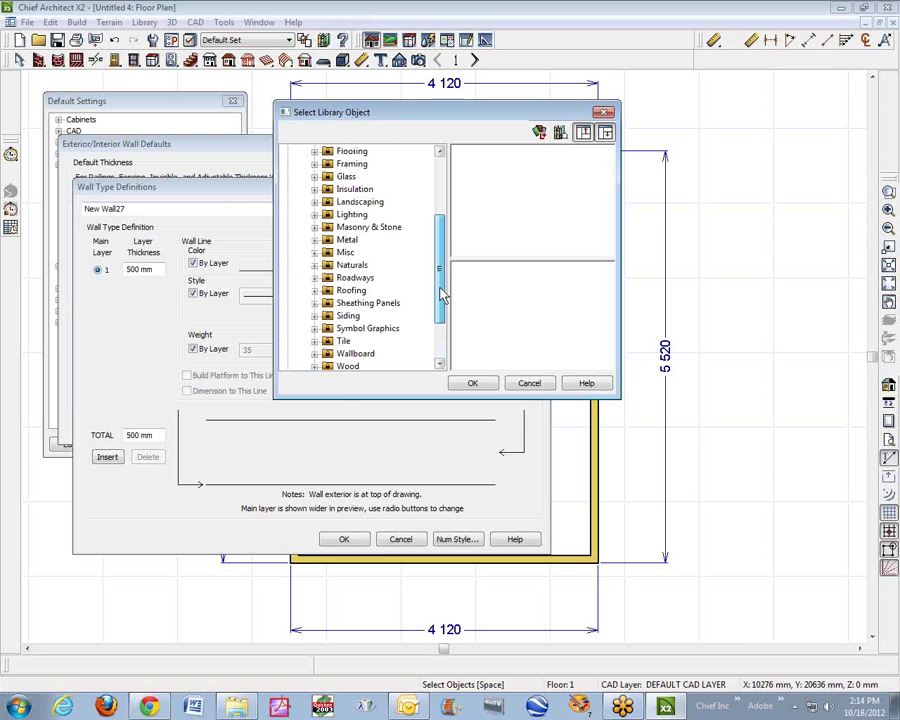
drag(443, 294, 441, 284)
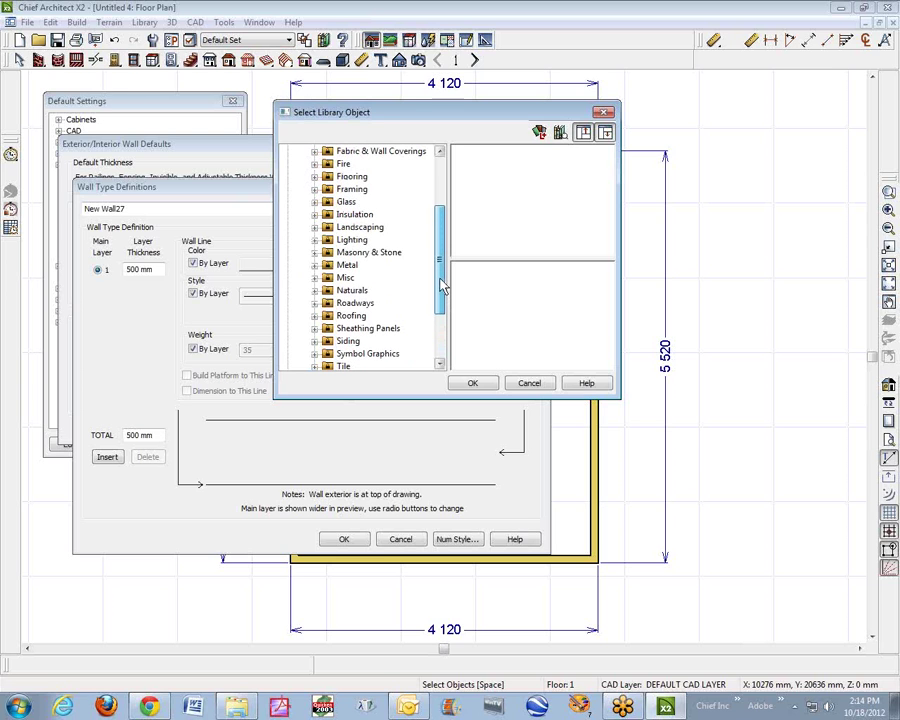
click(316, 253)
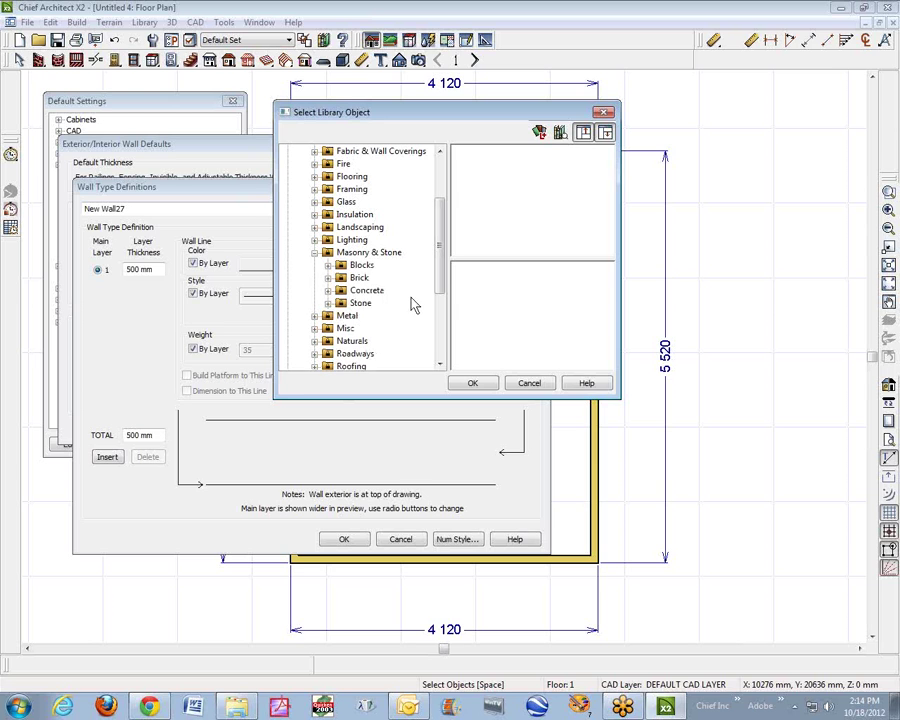
click(355, 304)
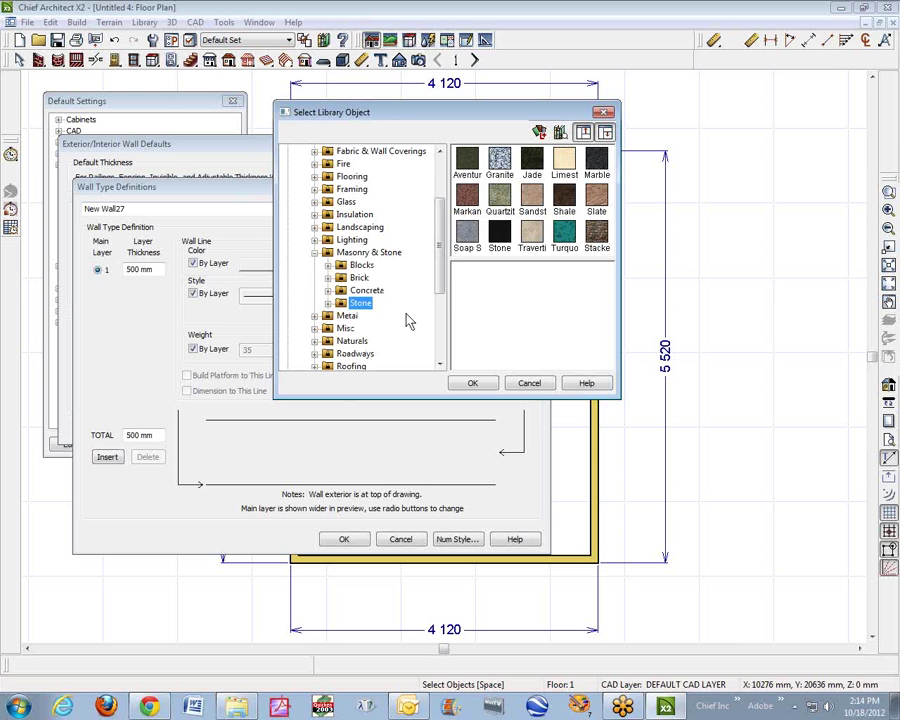
click(599, 236)
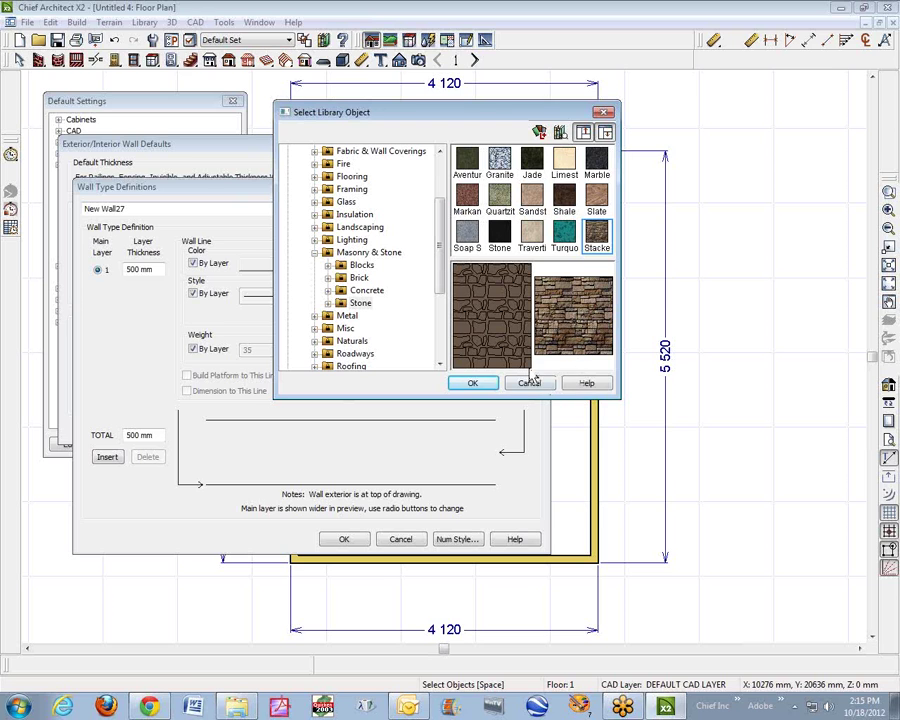
click(475, 384)
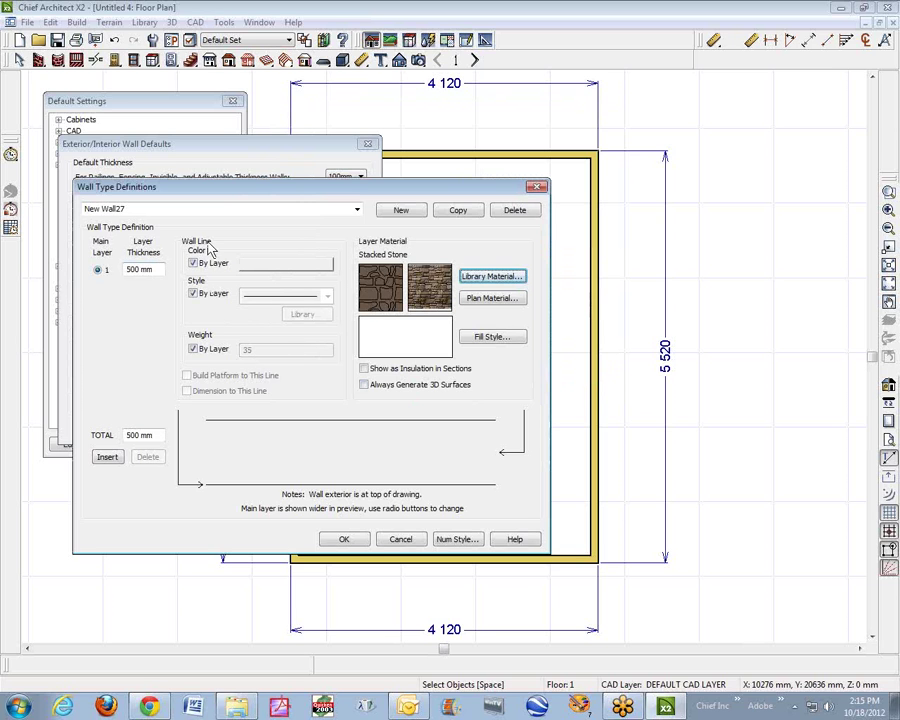
Name the new wall type Stone Wall, accept it as the default exterior wall, and close the default settings
click(129, 209)
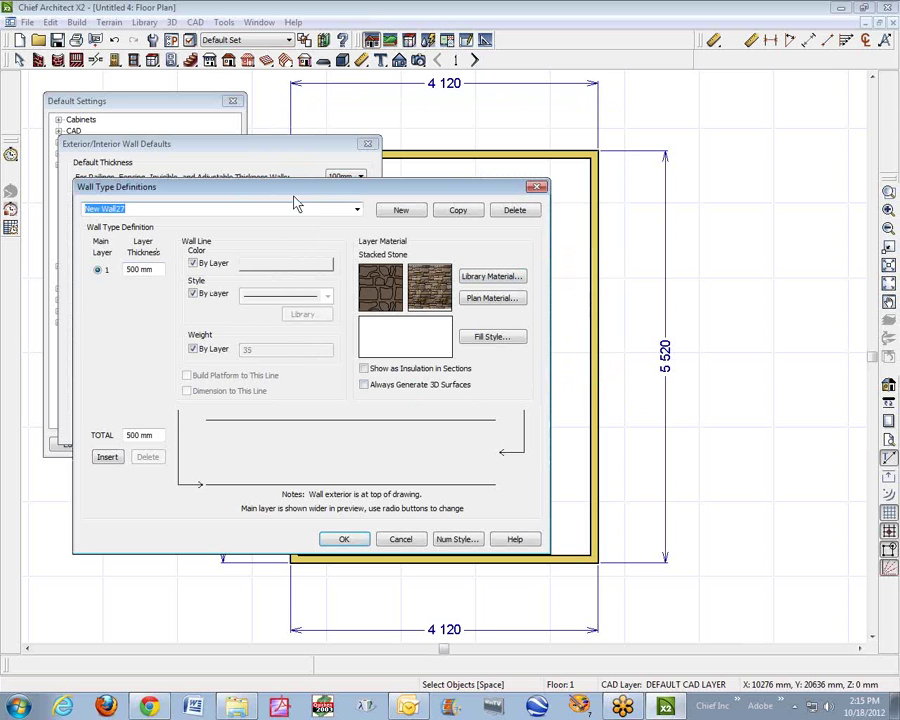
text(Ston)
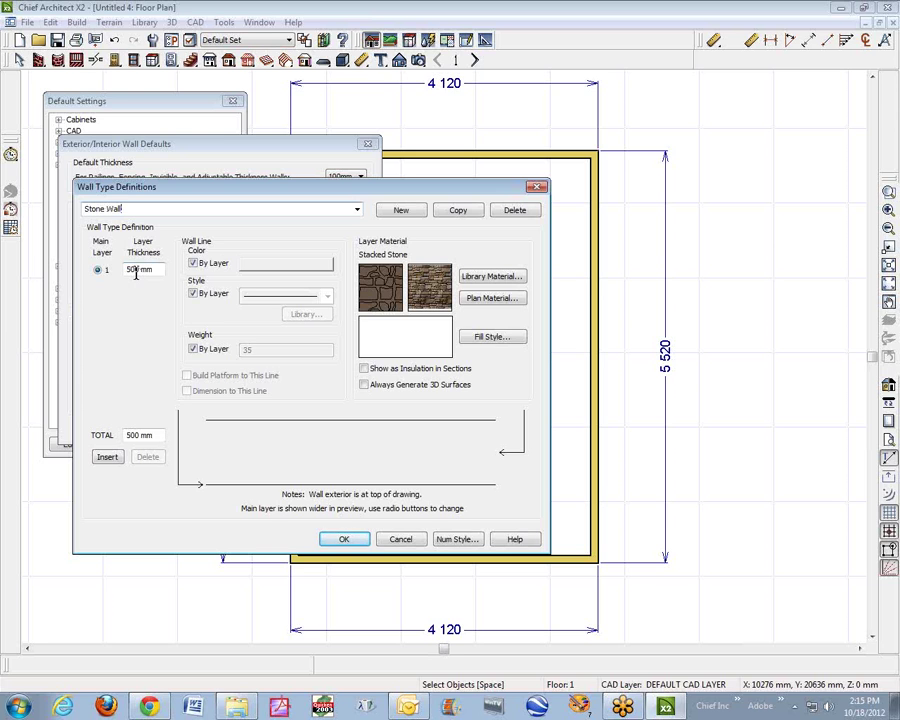
click(362, 539)
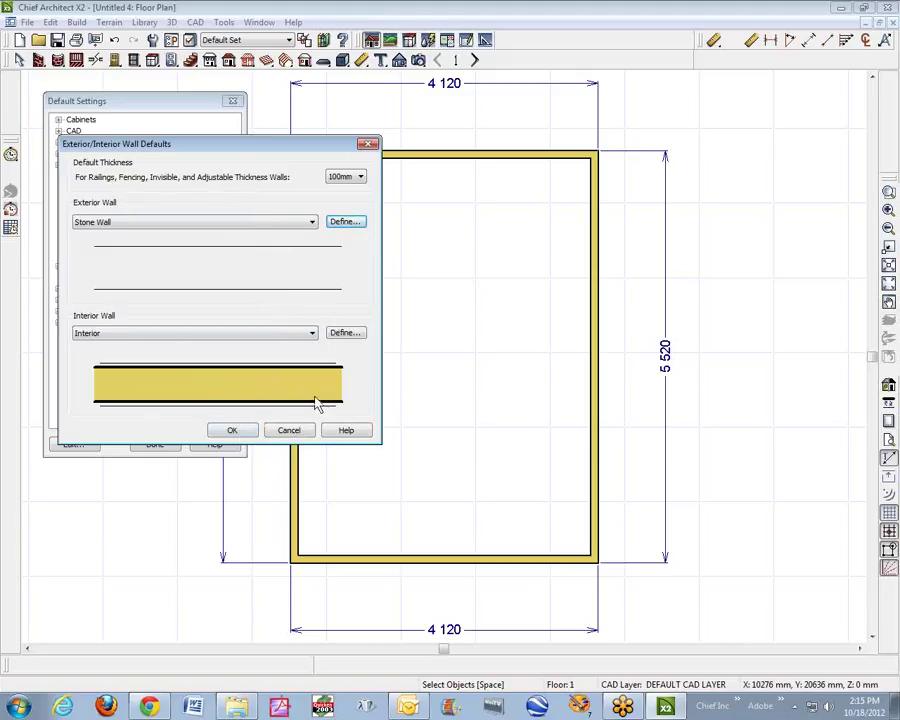
click(232, 431)
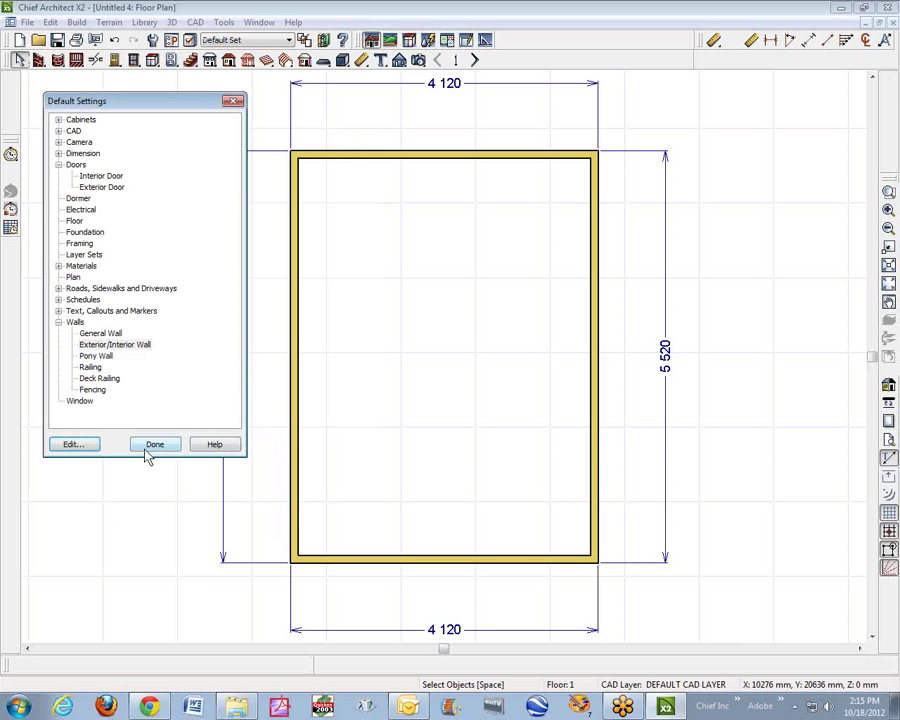
click(147, 450)
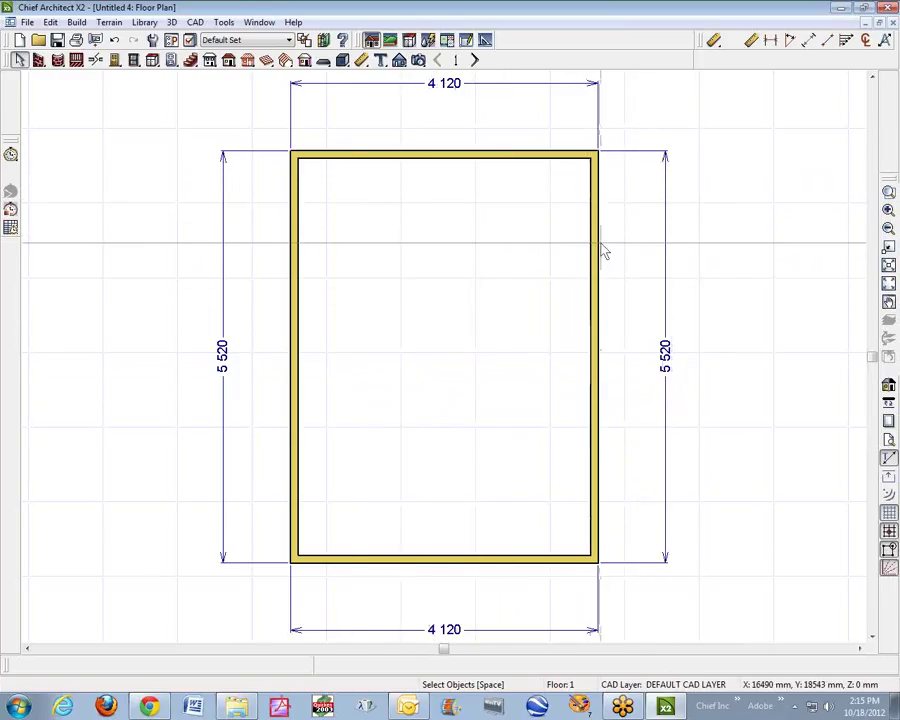
Select all four exterior walls of the plan and change their wall type to Stone Wall
click(481, 158)
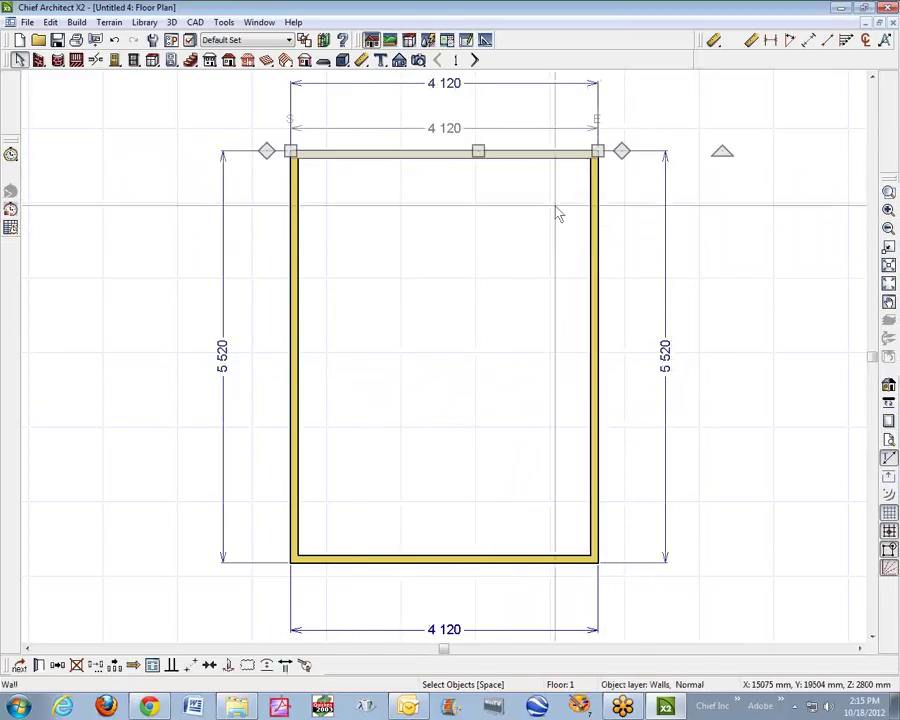
shift+click(598, 292)
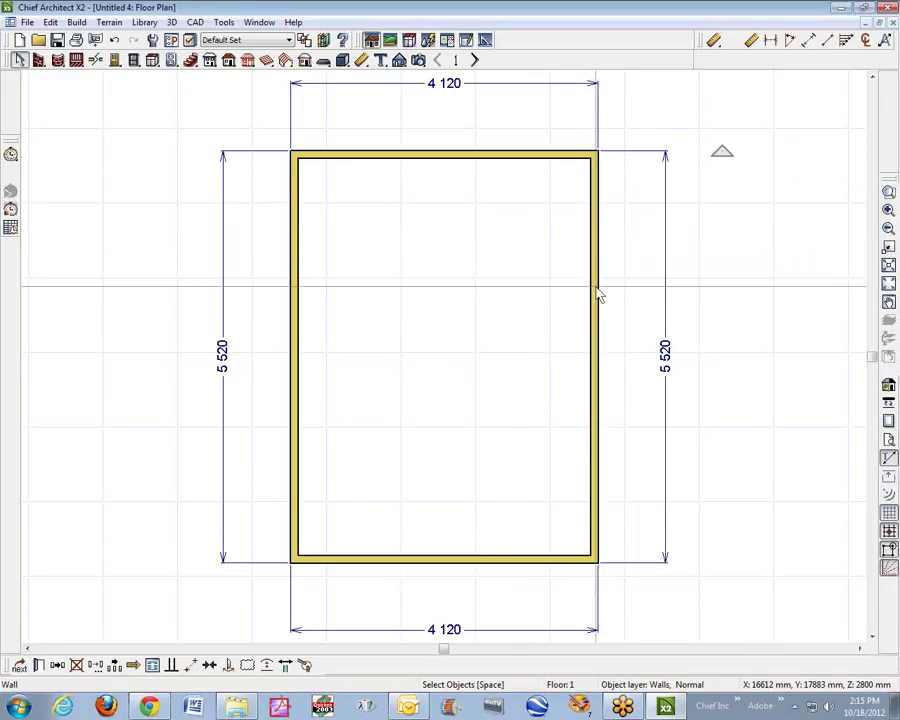
shift+click(491, 559)
shift+click(307, 381)
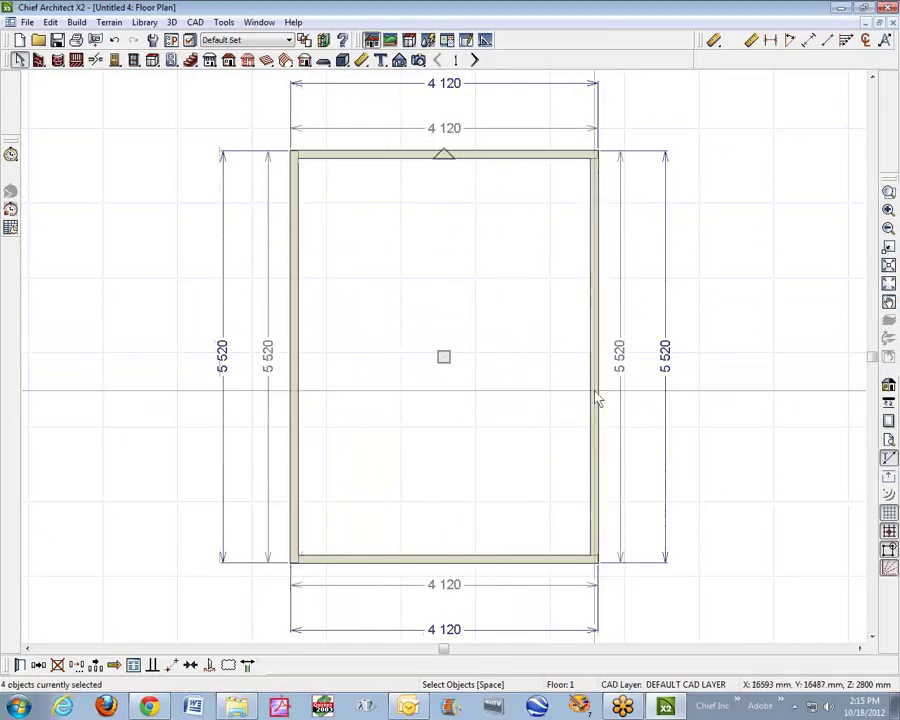
click(20, 665)
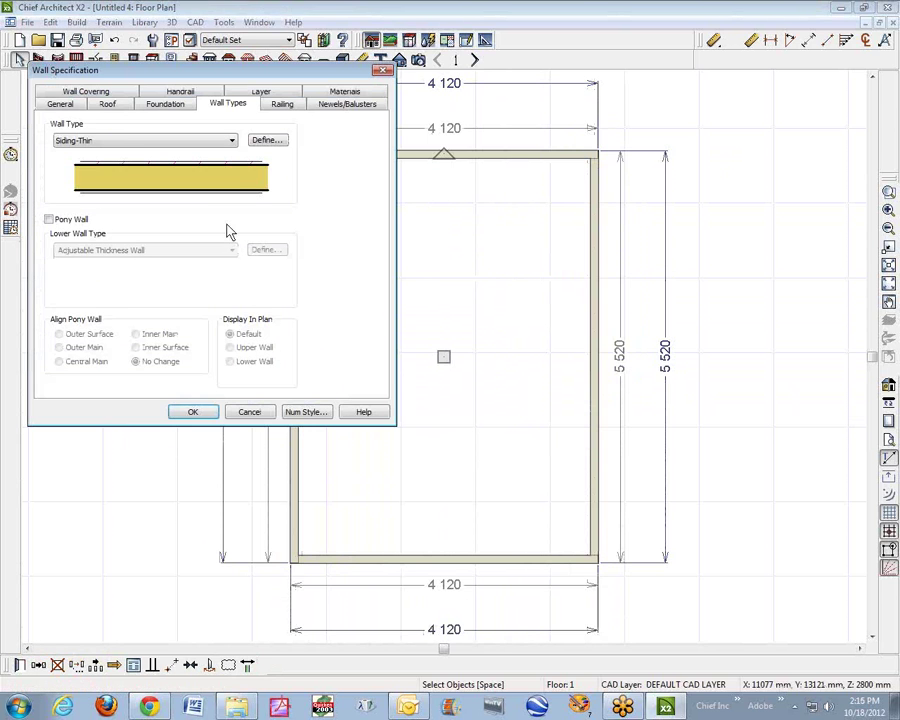
click(226, 146)
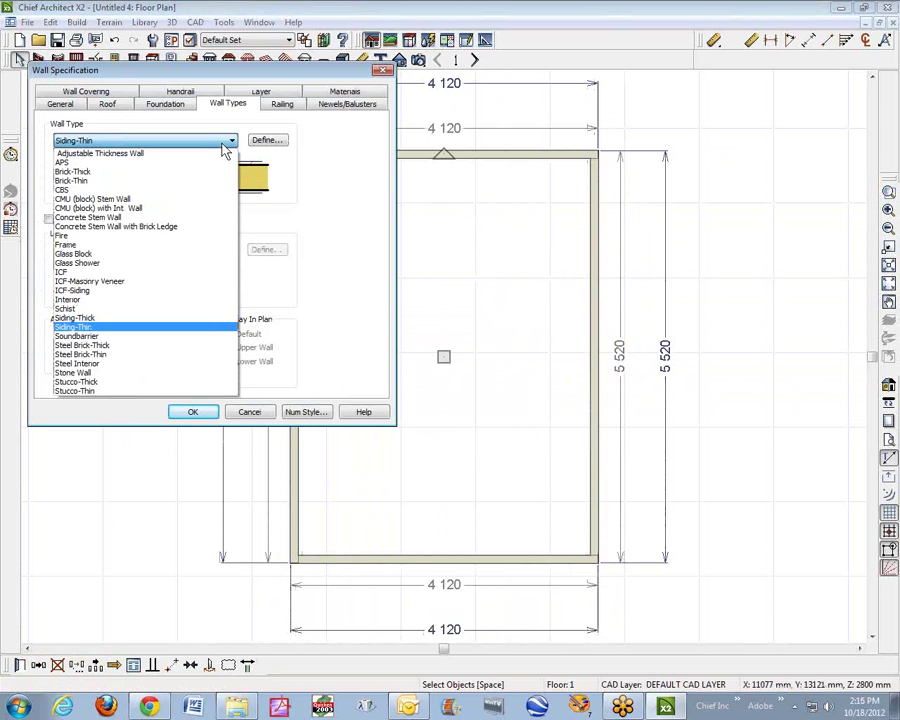
click(88, 375)
click(193, 413)
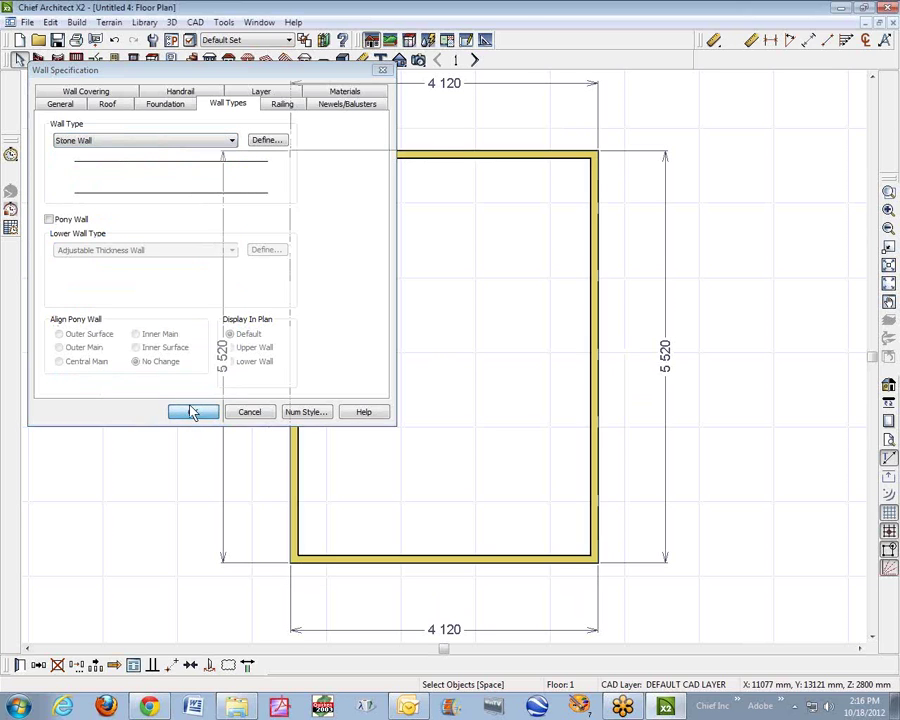
key(Escape)
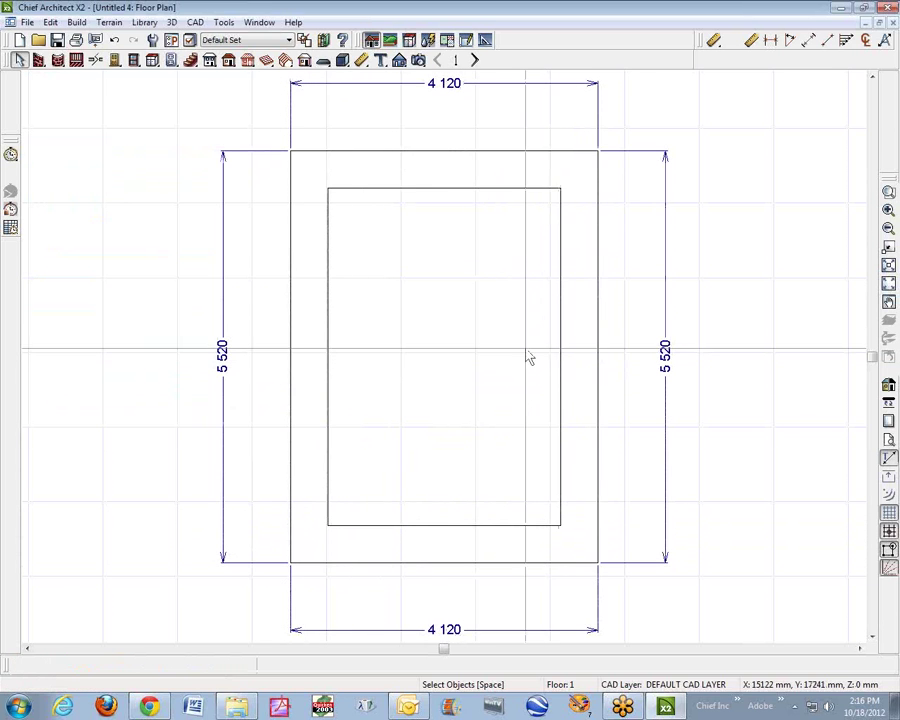
Create a perspective full overview, examine the stone walls from several sides, and close the view
click(420, 60)
click(551, 61)
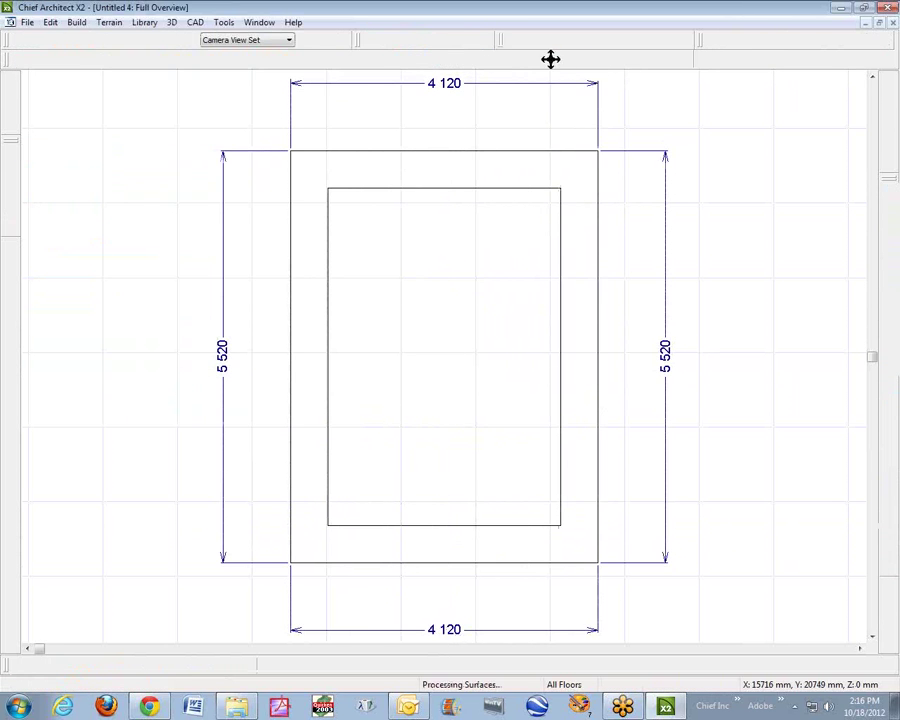
drag(507, 383, 463, 345)
drag(268, 222, 380, 240)
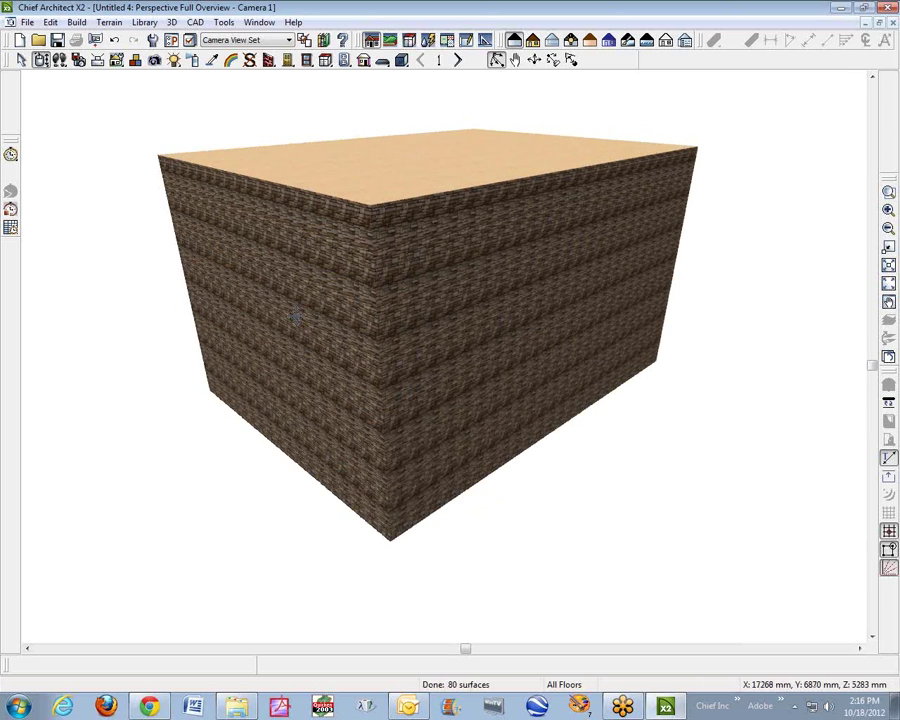
key(space)
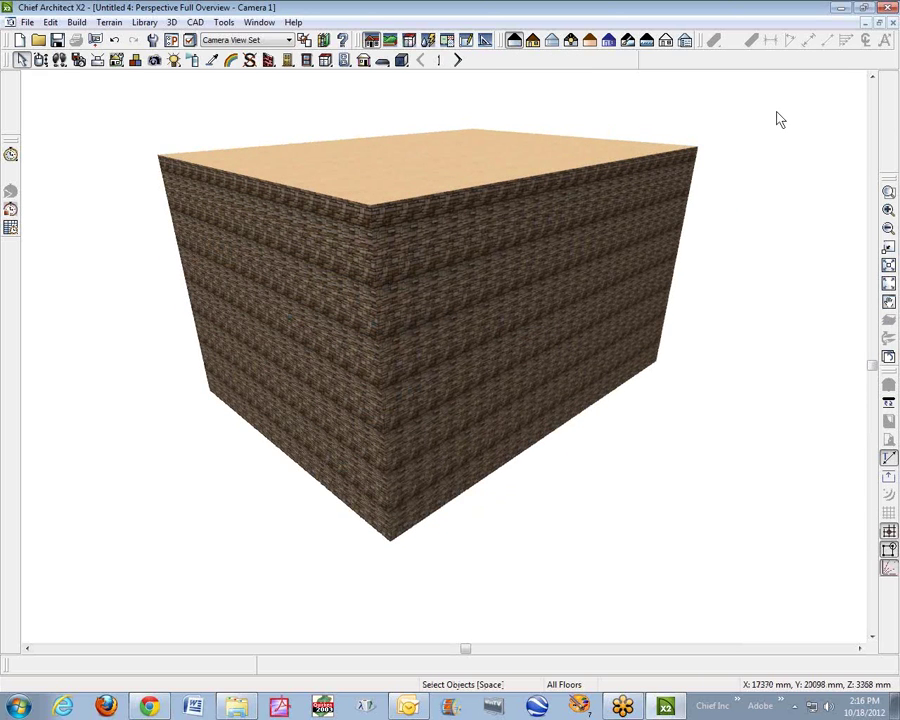
click(890, 23)
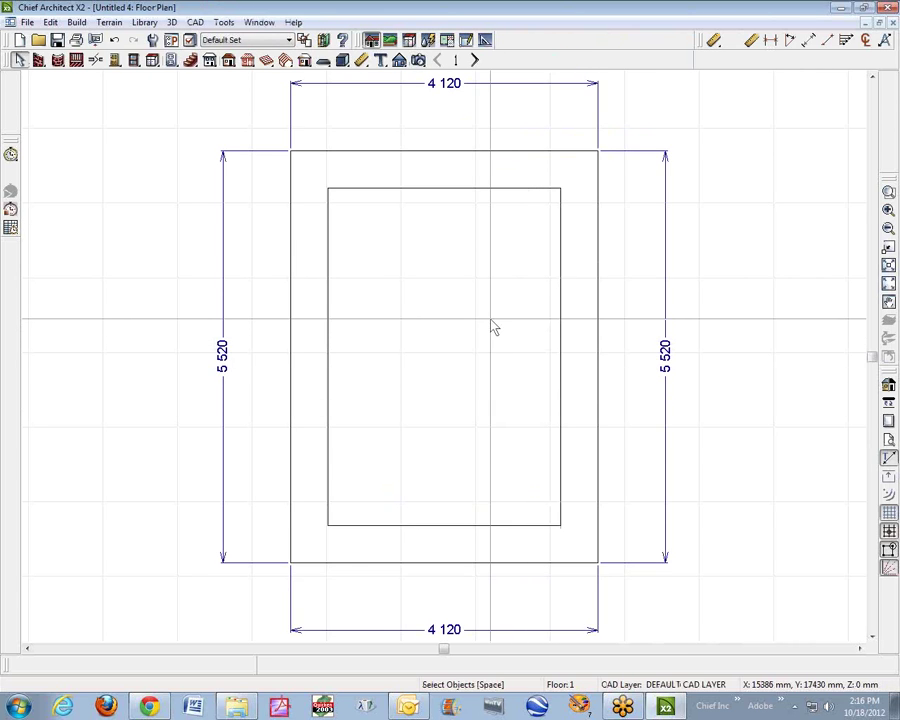
Open the room's specification, examine its floor and ceiling heights, and cancel without changes
right_click(492, 326)
right_click(457, 309)
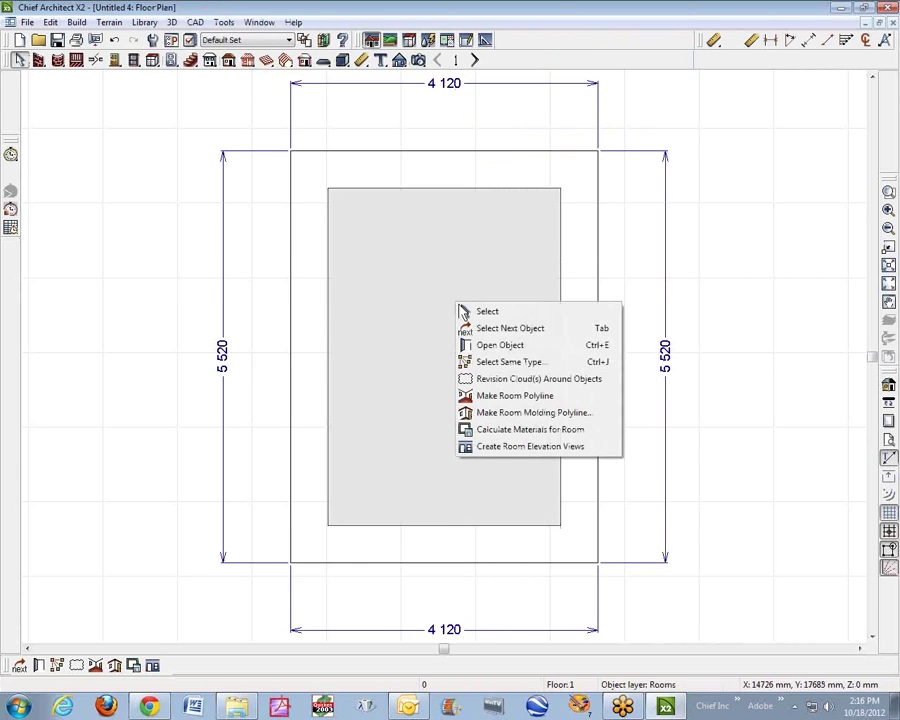
click(520, 345)
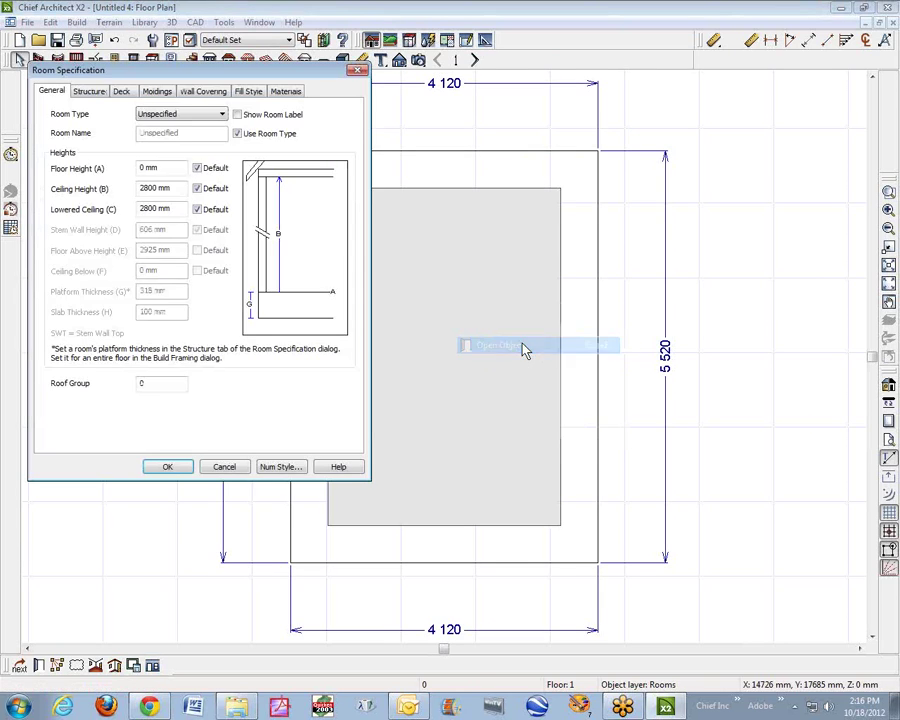
click(197, 209)
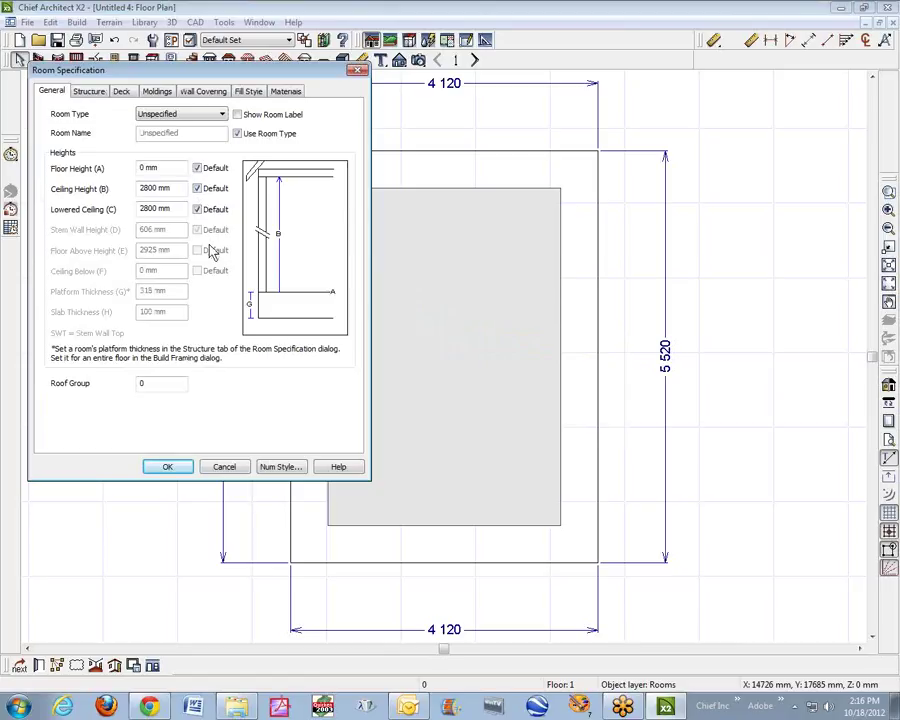
click(226, 468)
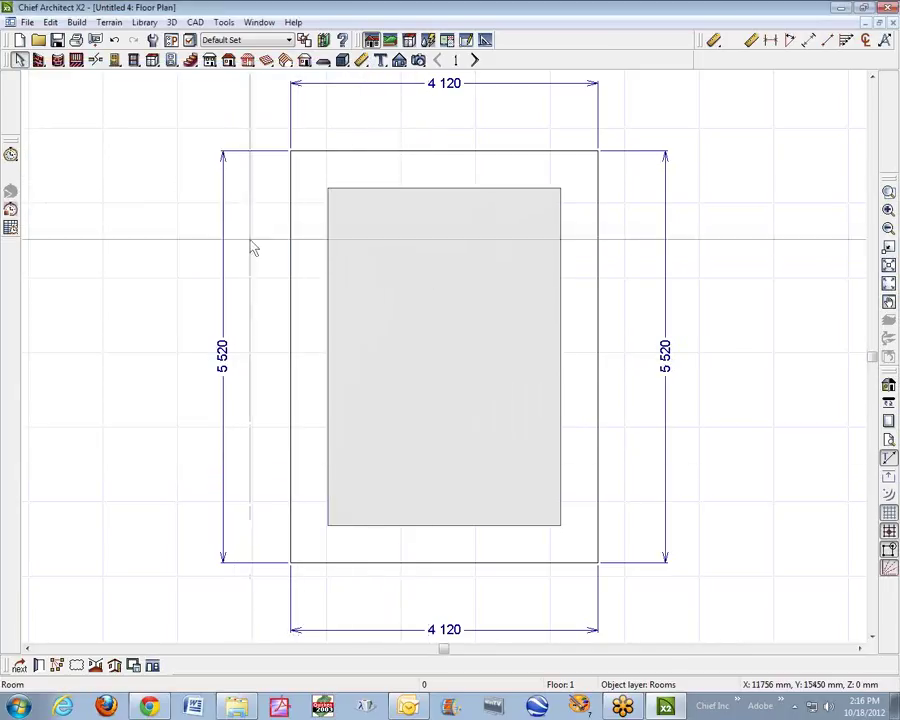
click(406, 64)
drag(465, 277, 464, 130)
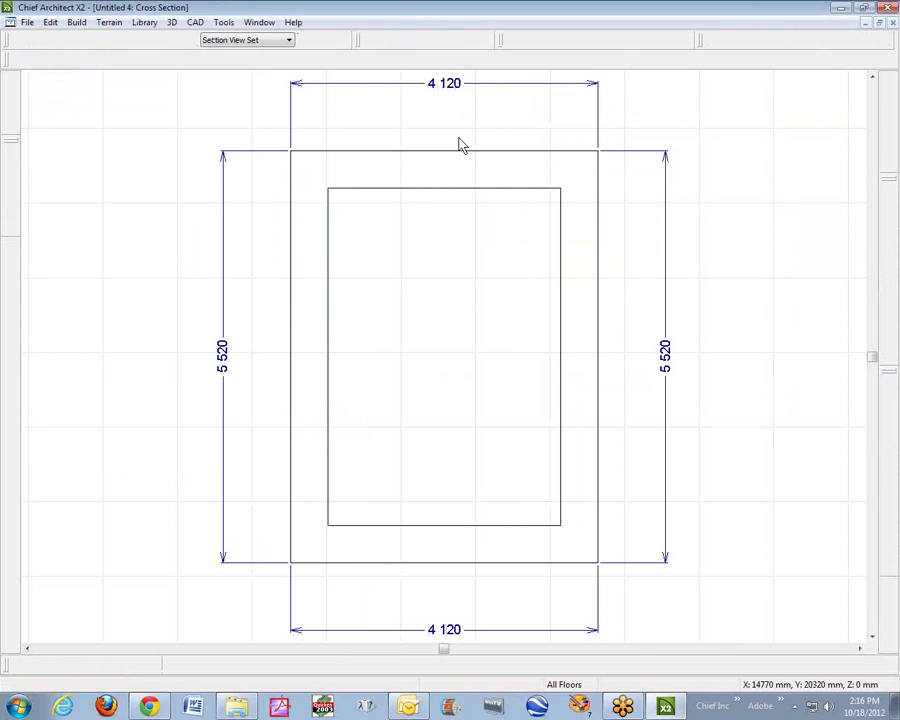
scroll(716, 277, down, 3)
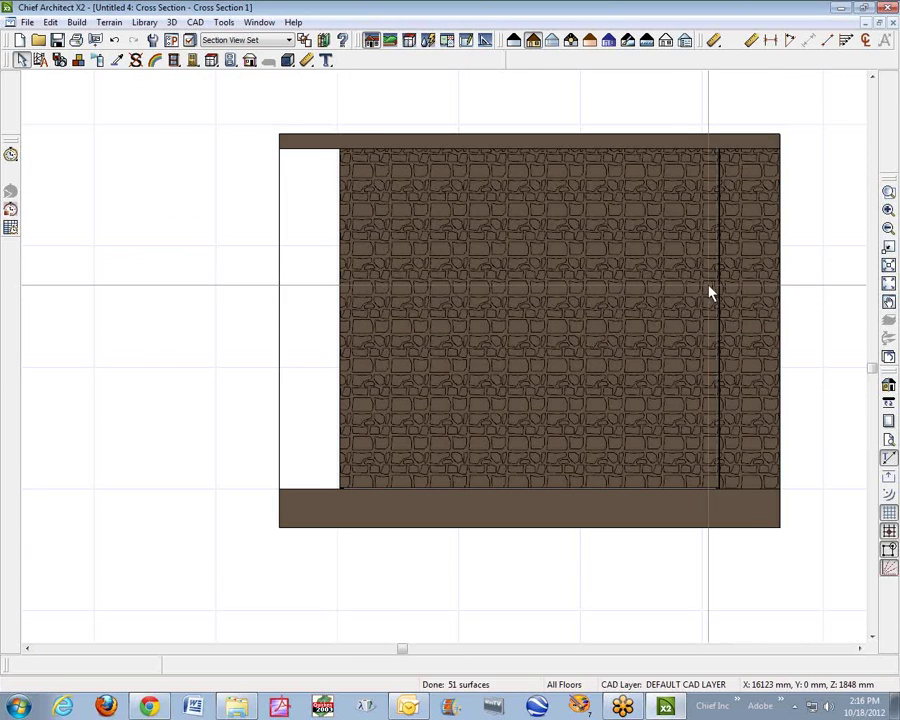
key(ctrl+F4)
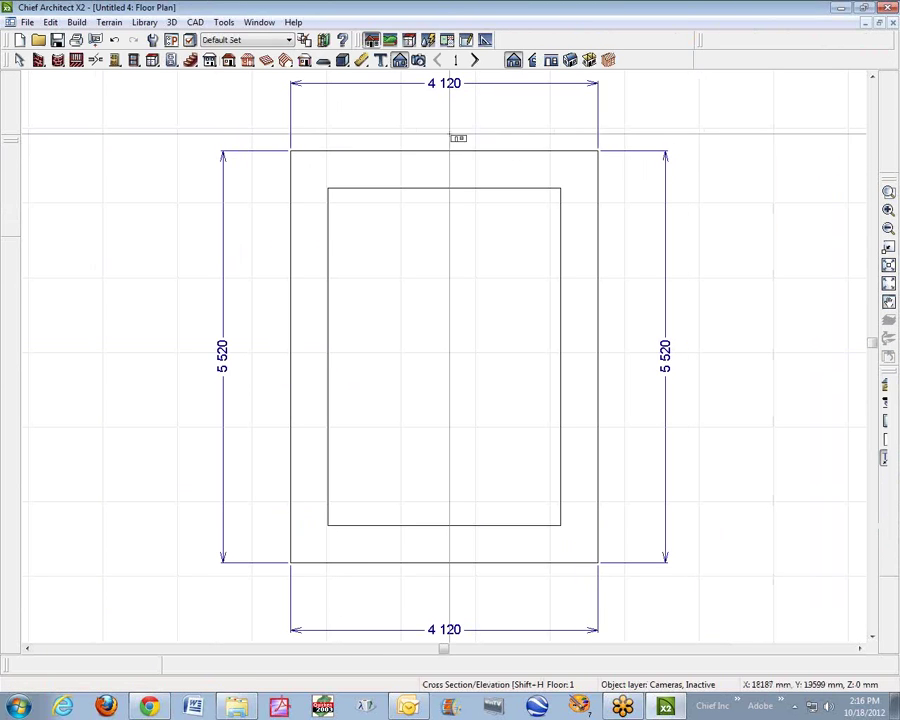
Create a cross section view cutting across the room just below its middle, facing the upper wall of the plan
click(399, 61)
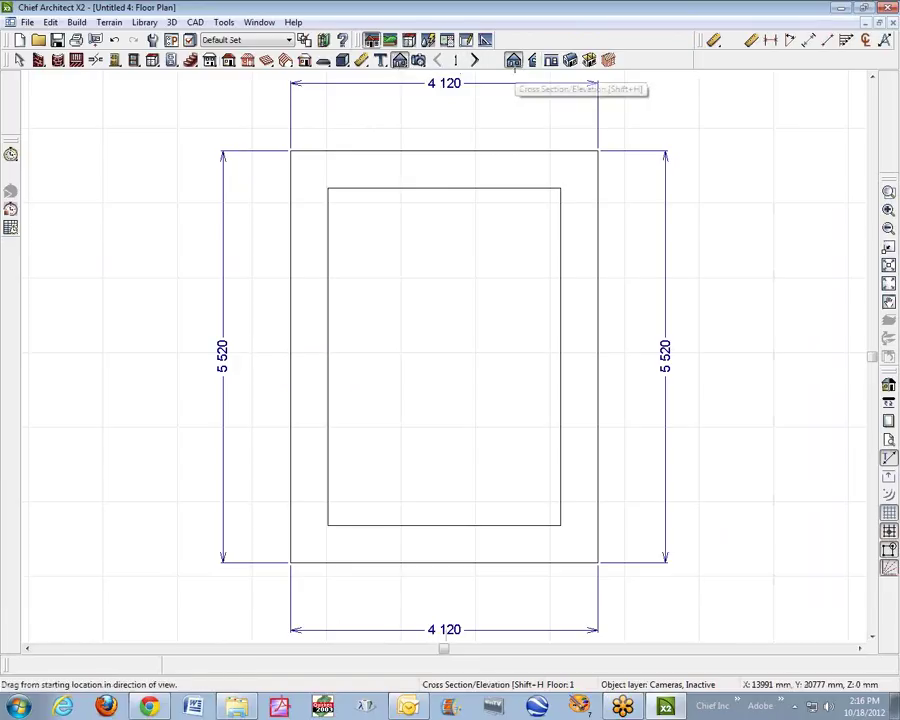
click(513, 62)
drag(451, 385, 457, 117)
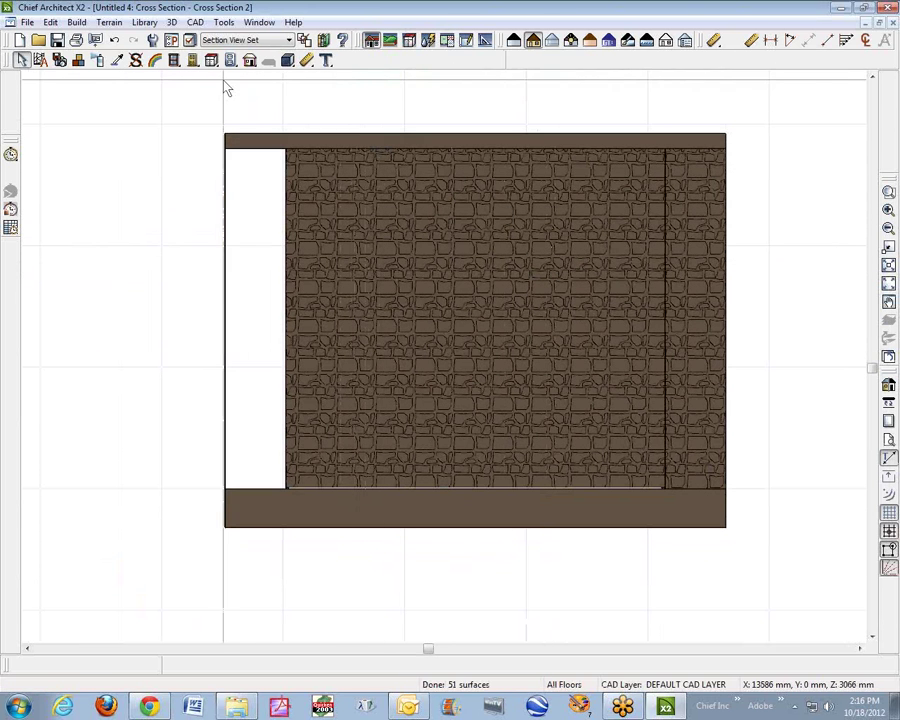
Add an interior dimension from floor to ceiling in the cross section and close the view
click(307, 60)
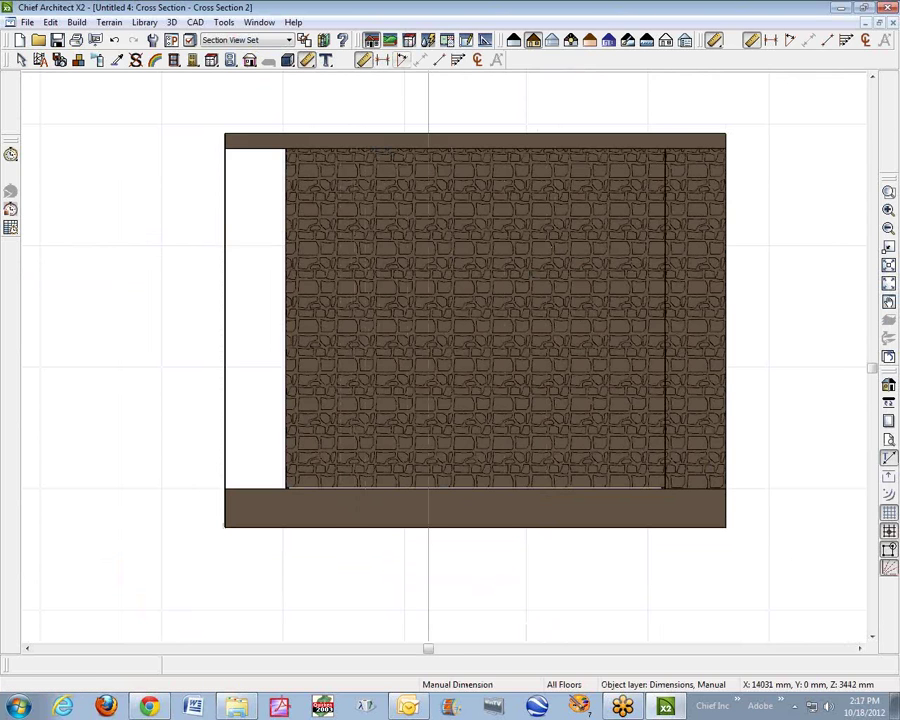
click(383, 60)
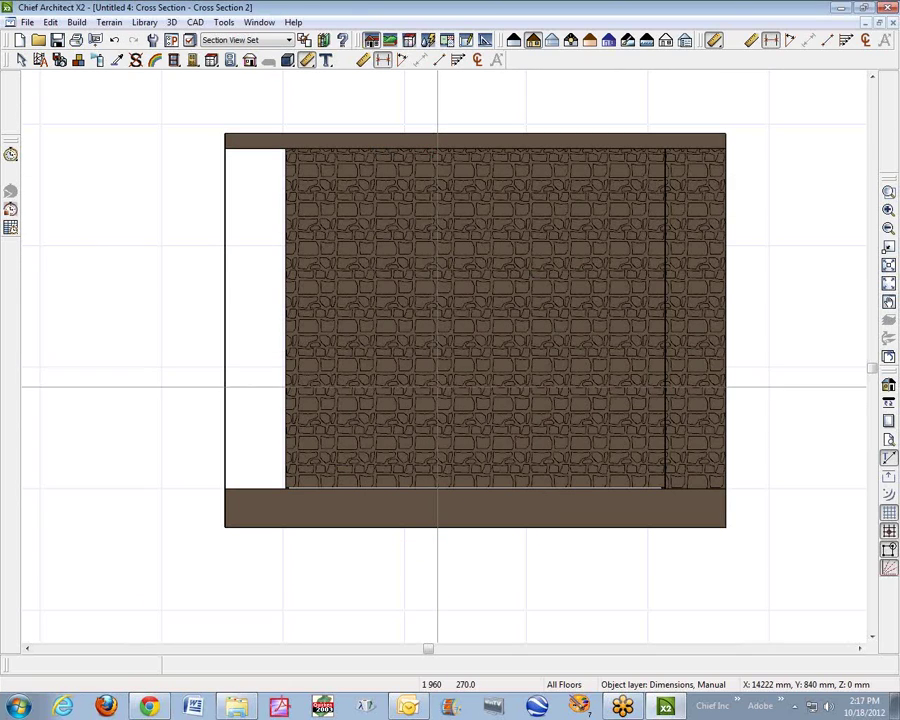
drag(432, 472, 432, 150)
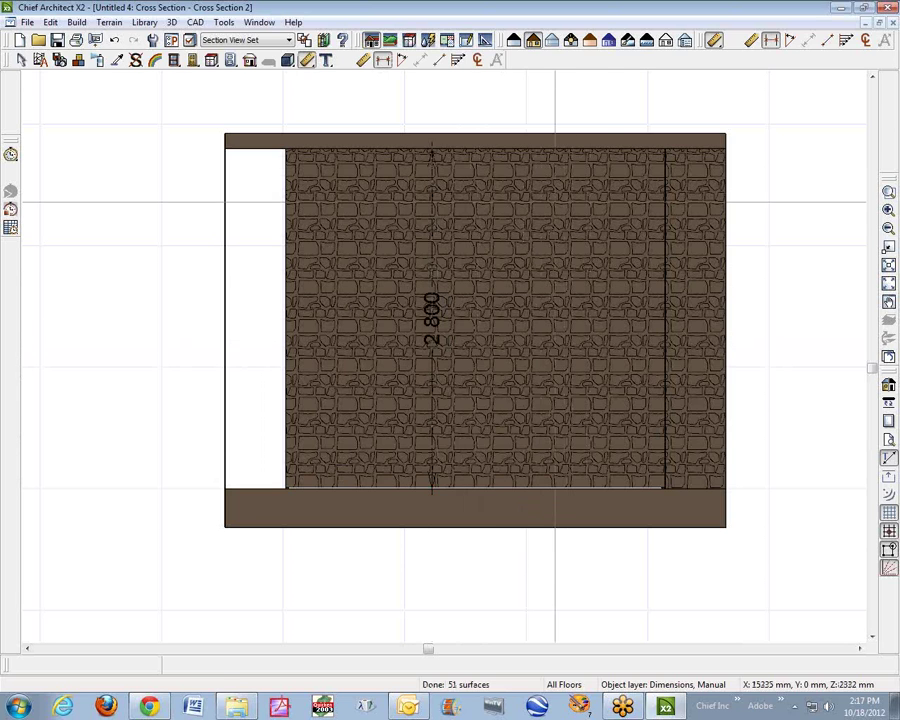
click(891, 21)
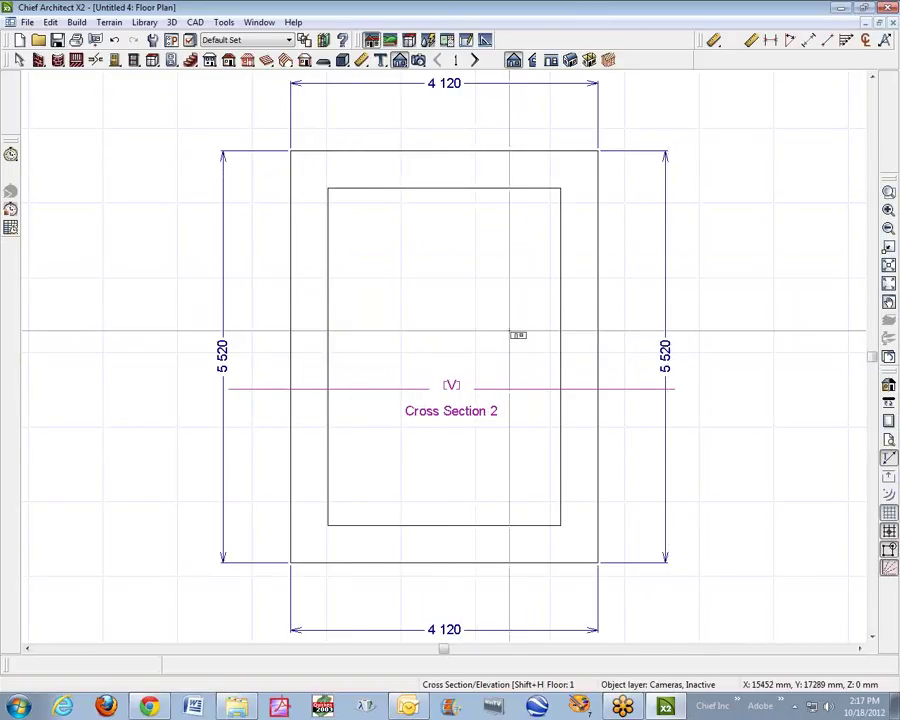
Set the default ceiling height of Floor 1 to 2900 mm and close the default settings
click(52, 23)
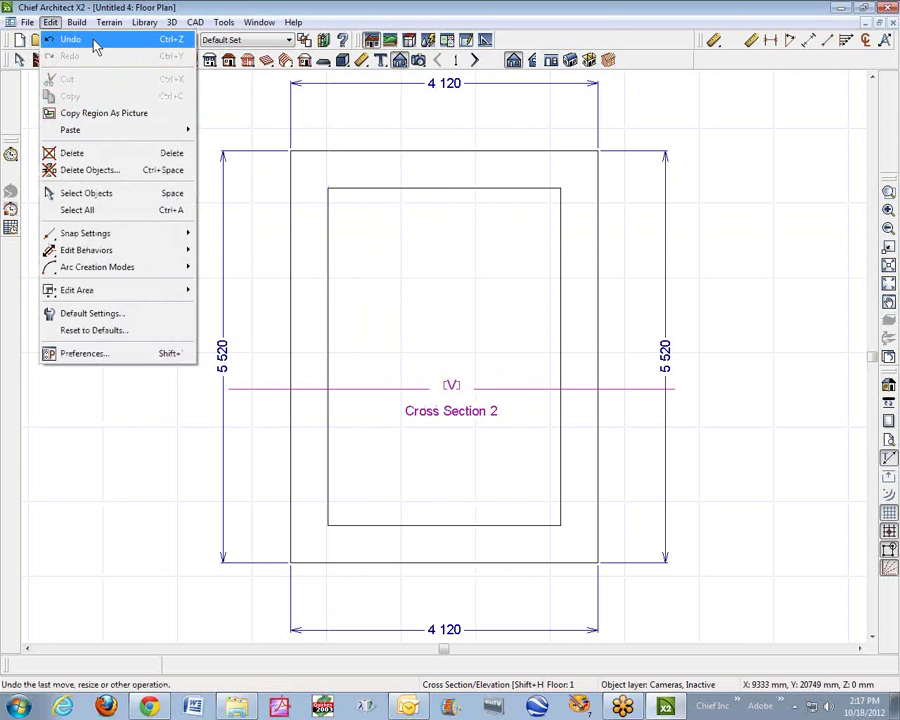
click(68, 314)
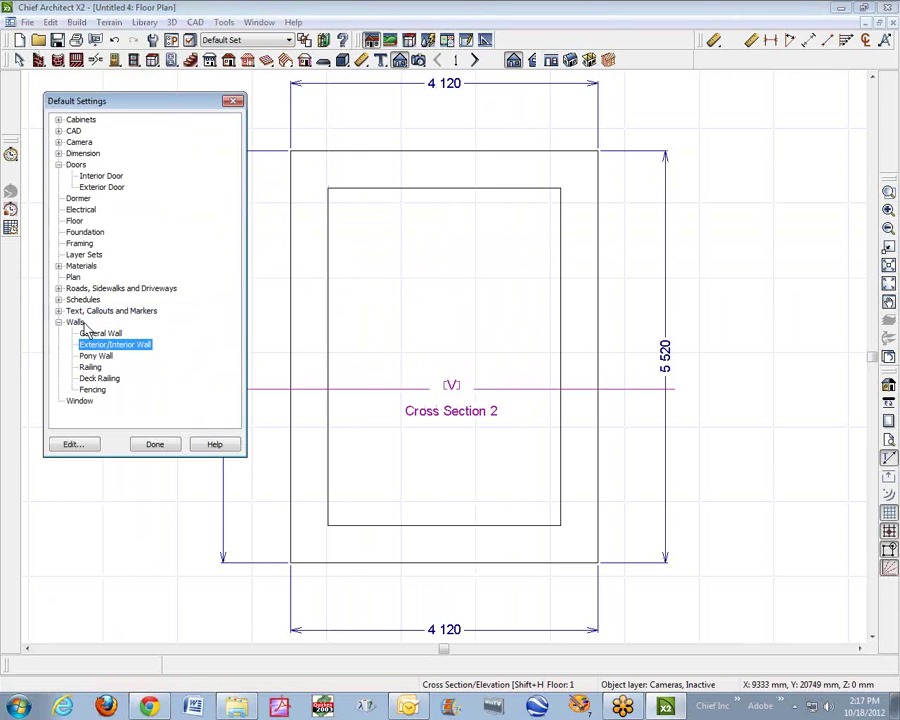
click(74, 221)
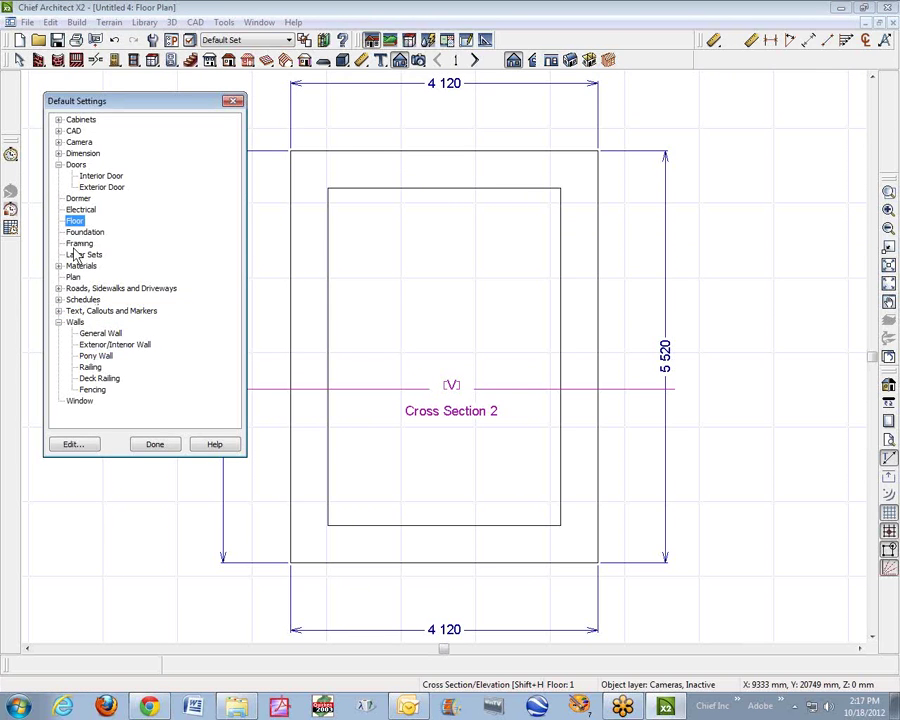
click(76, 445)
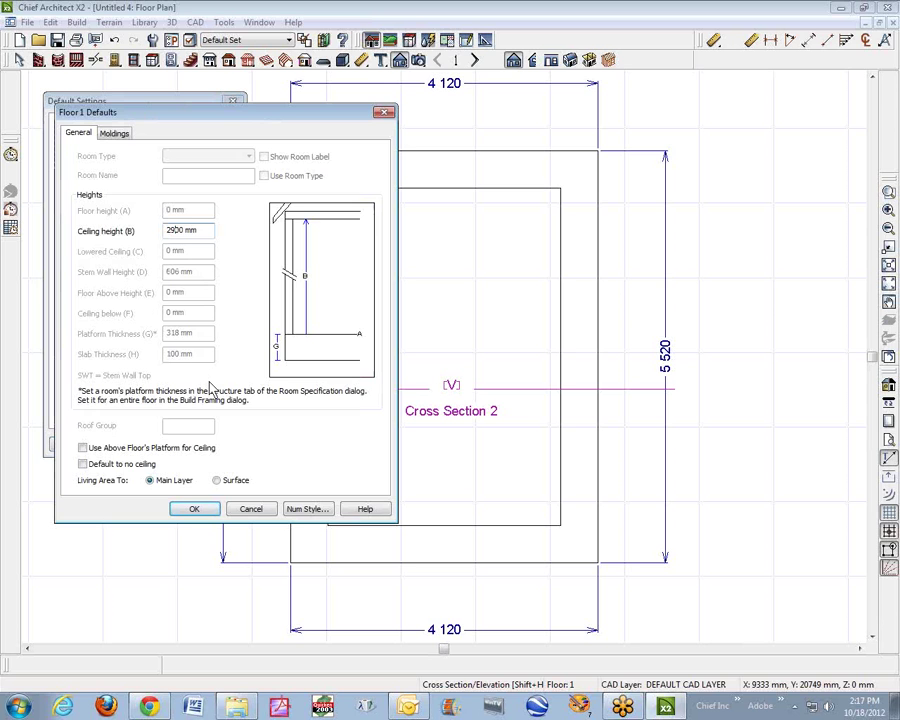
click(194, 509)
click(151, 444)
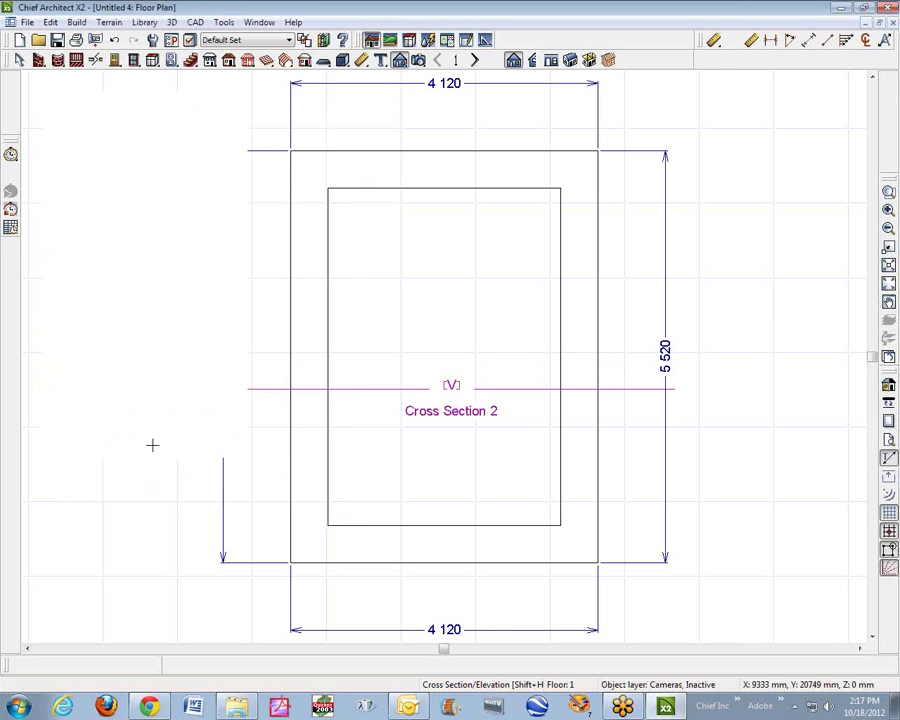
Reopen the room's specification to check its ceiling height against the floor default, and close it
key(space)
right_click(478, 295)
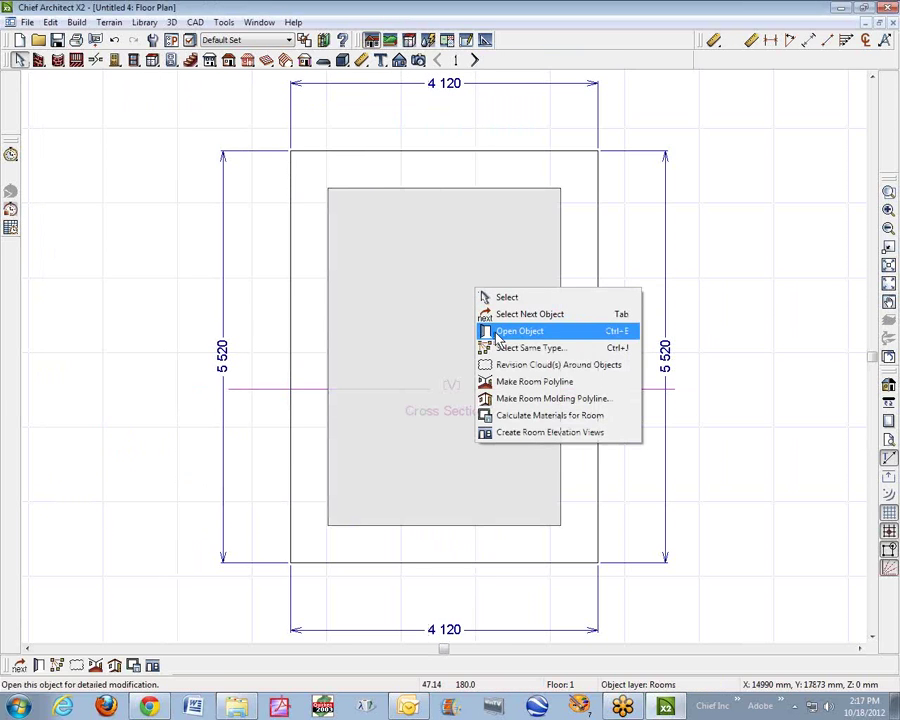
click(490, 330)
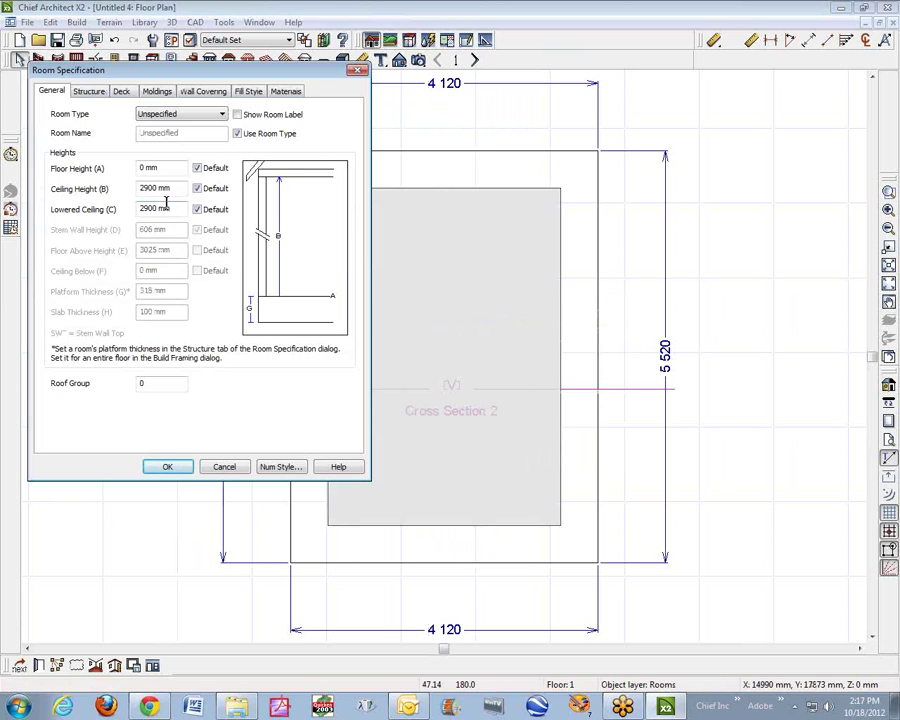
click(183, 468)
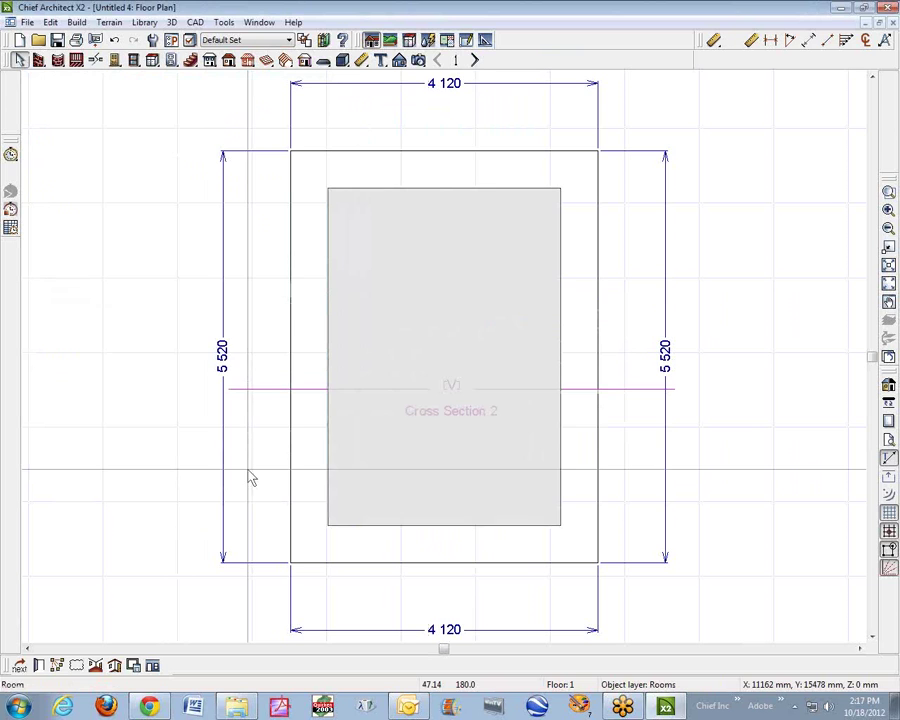
Reopen Cross Section 2, stretch the upper end of the floor-to-ceiling dimension up to the ceiling line, and close the view
double_click(476, 427)
key(space)
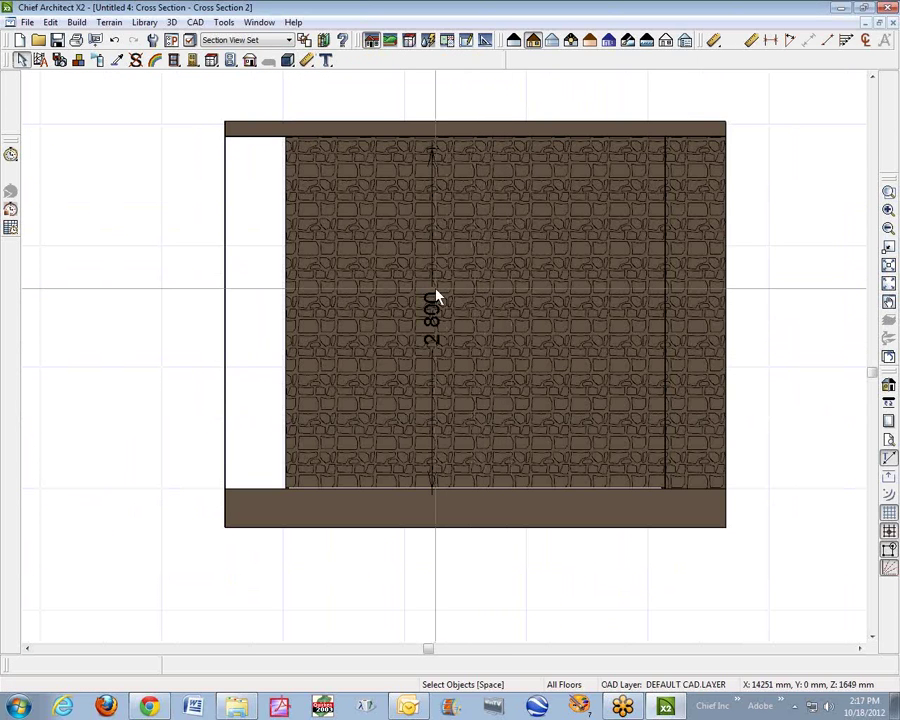
click(432, 297)
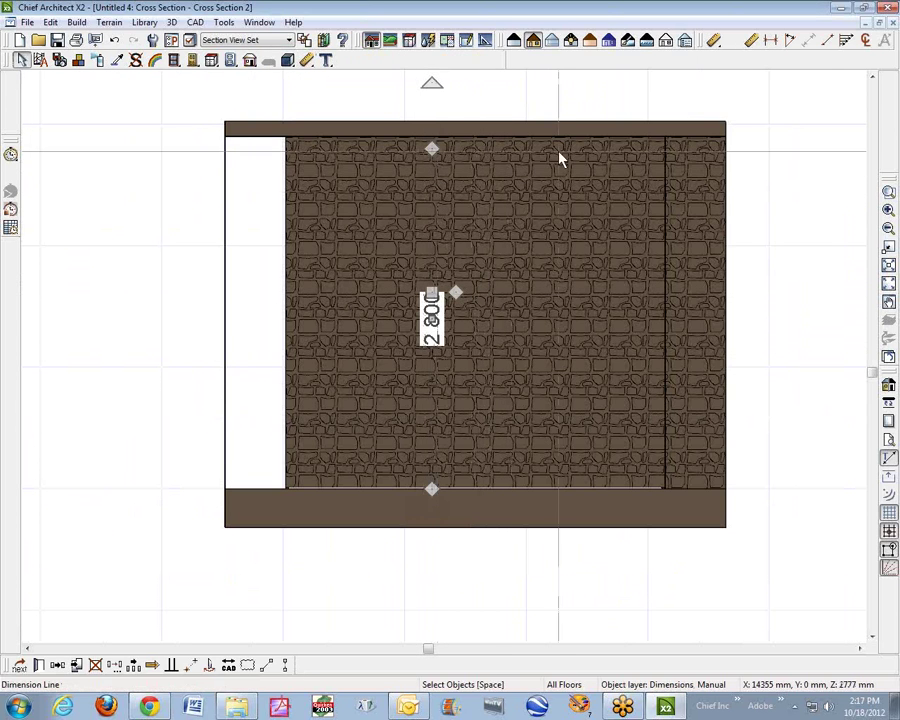
click(889, 192)
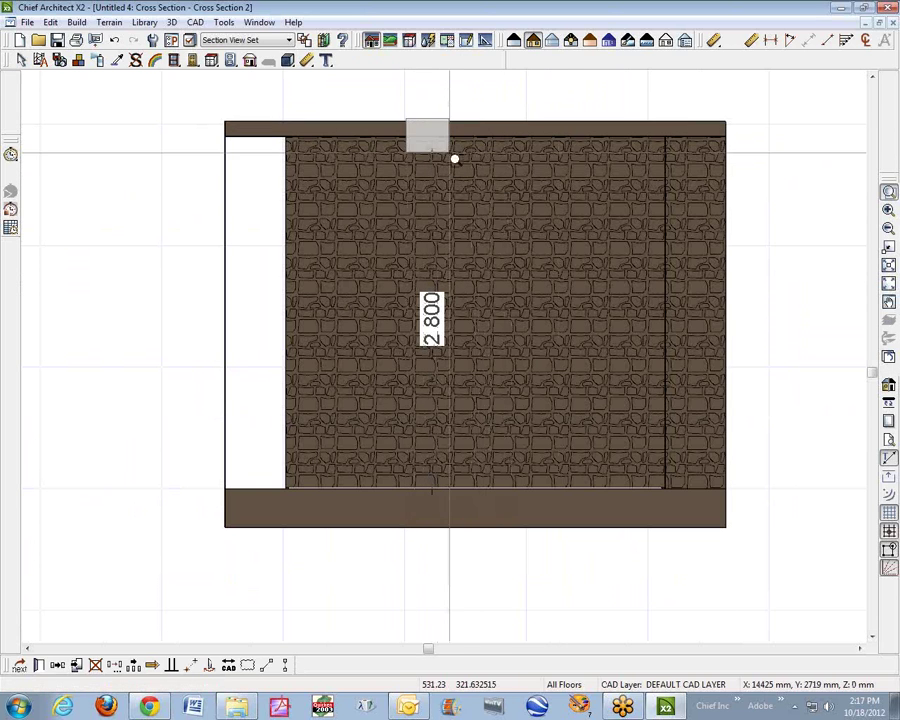
drag(412, 117, 490, 195)
drag(317, 325, 325, 222)
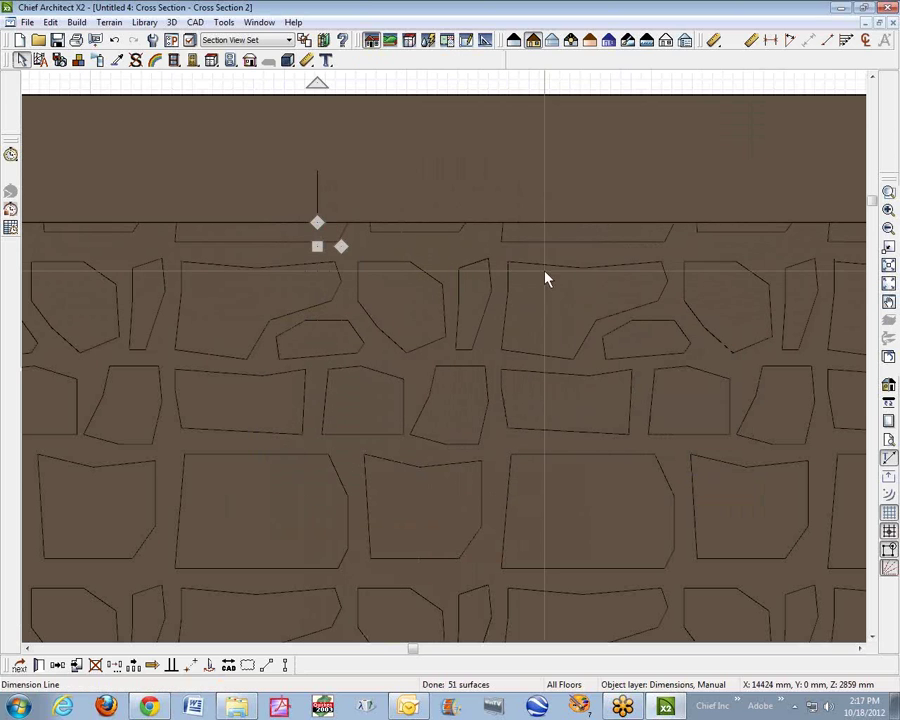
scroll(565, 290, down, 3)
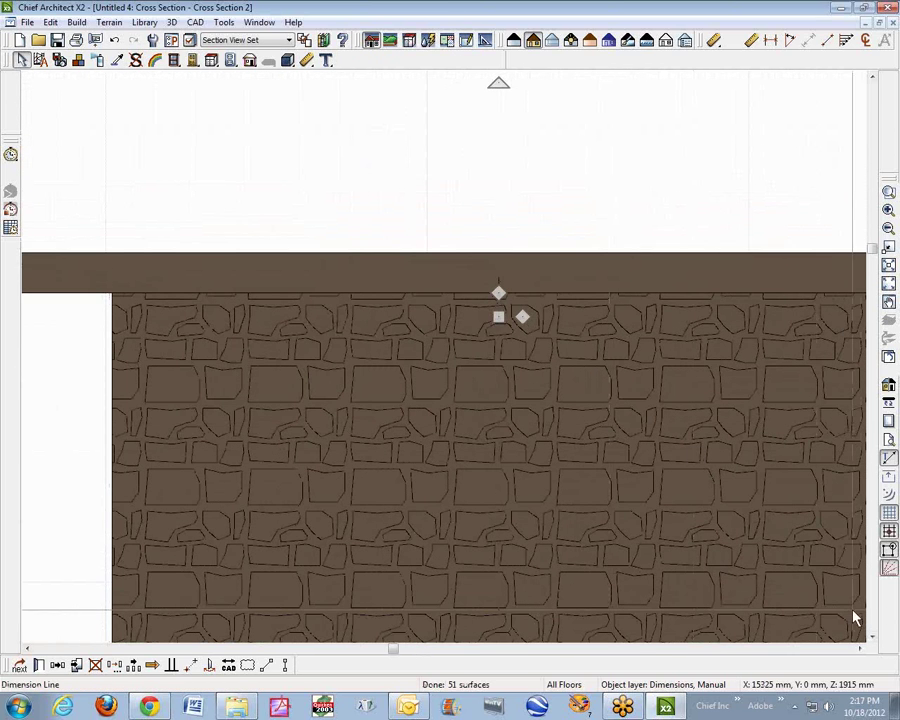
drag(876, 643, 876, 643)
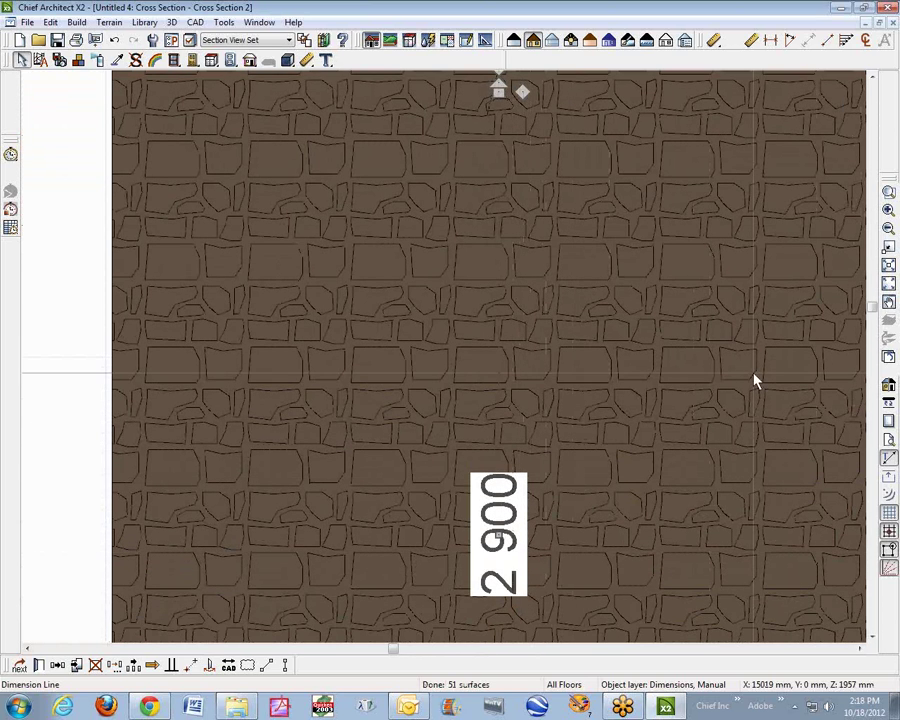
click(887, 229)
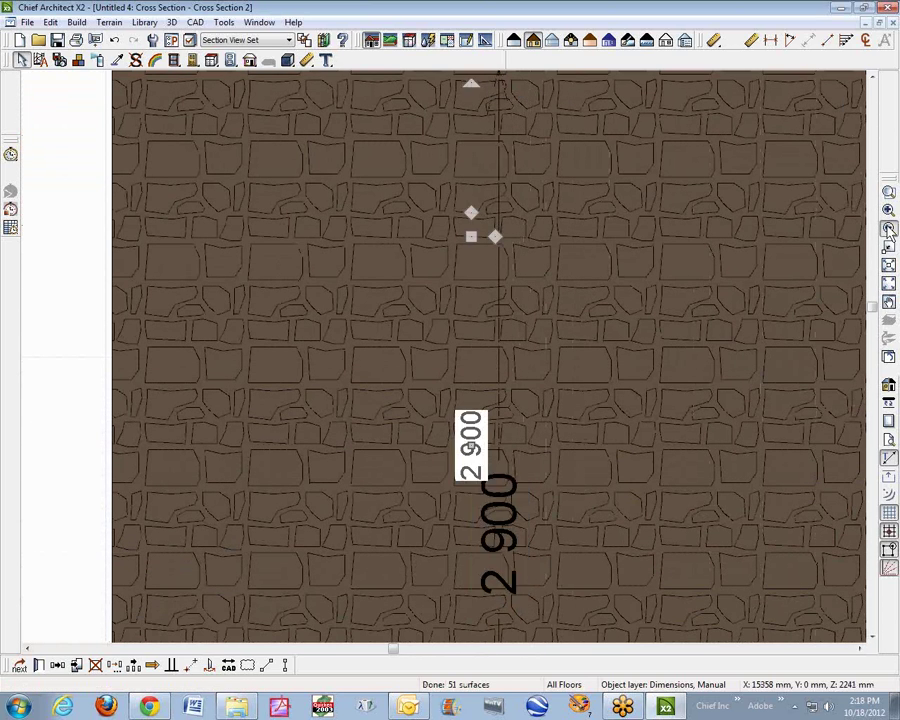
click(888, 230)
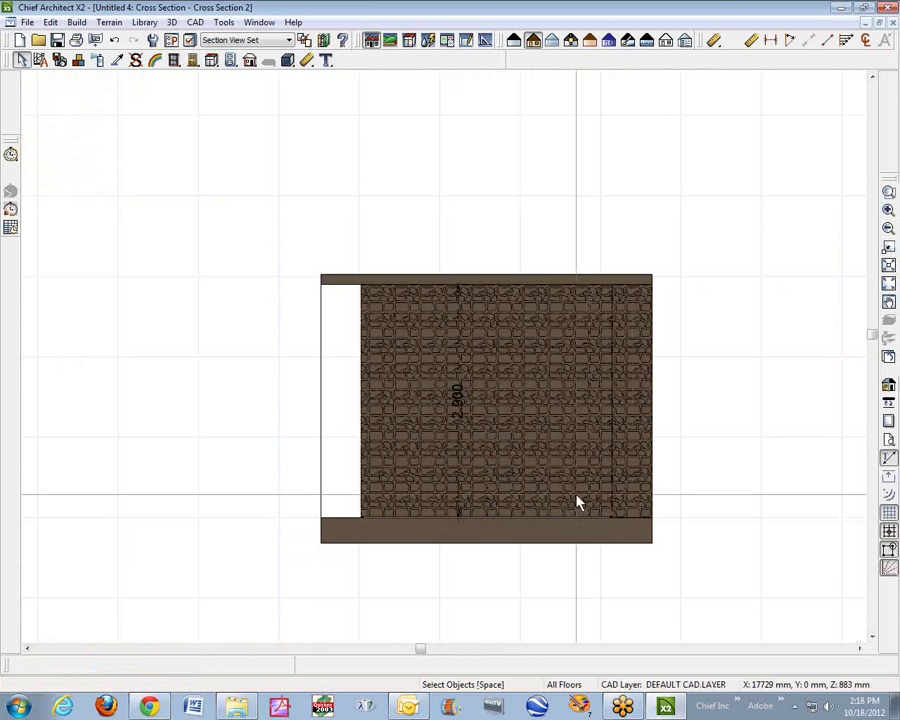
key(ctrl+F4)
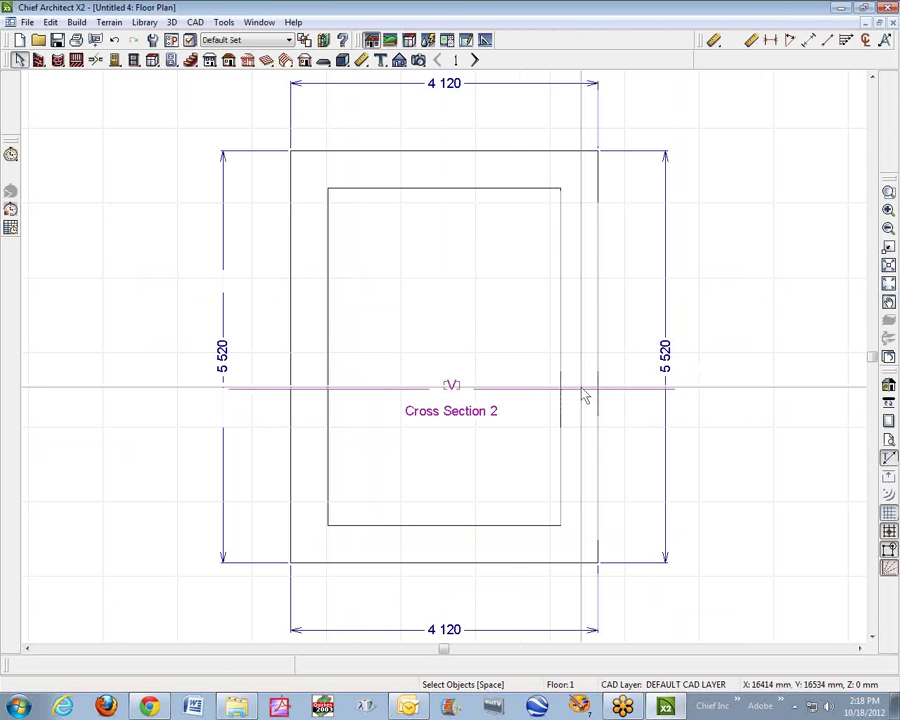
Check the room's ceiling height in its specification and close it without making changes
right_click(479, 294)
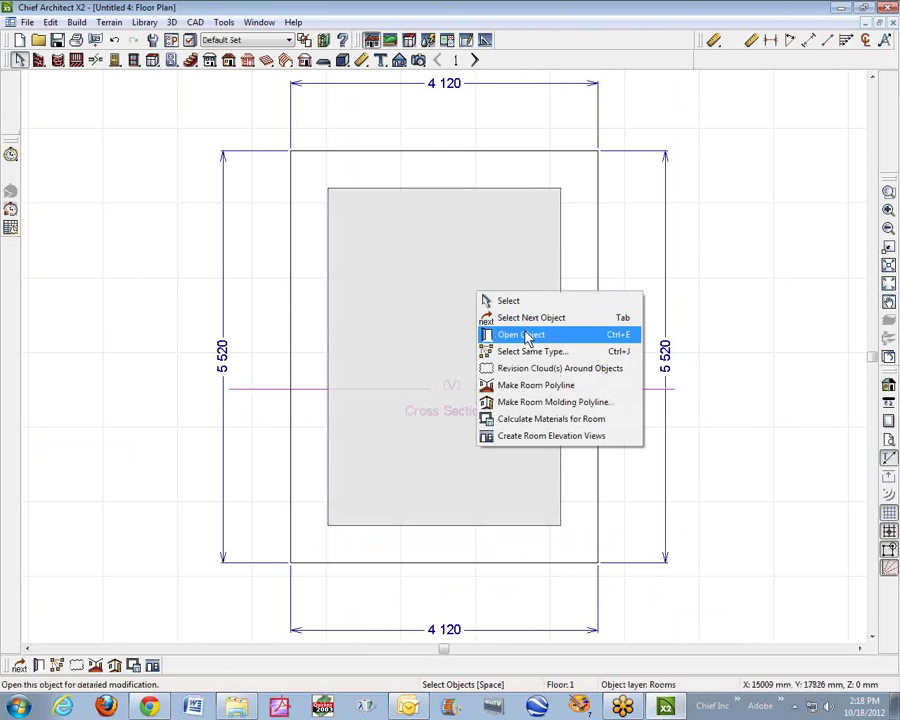
click(500, 334)
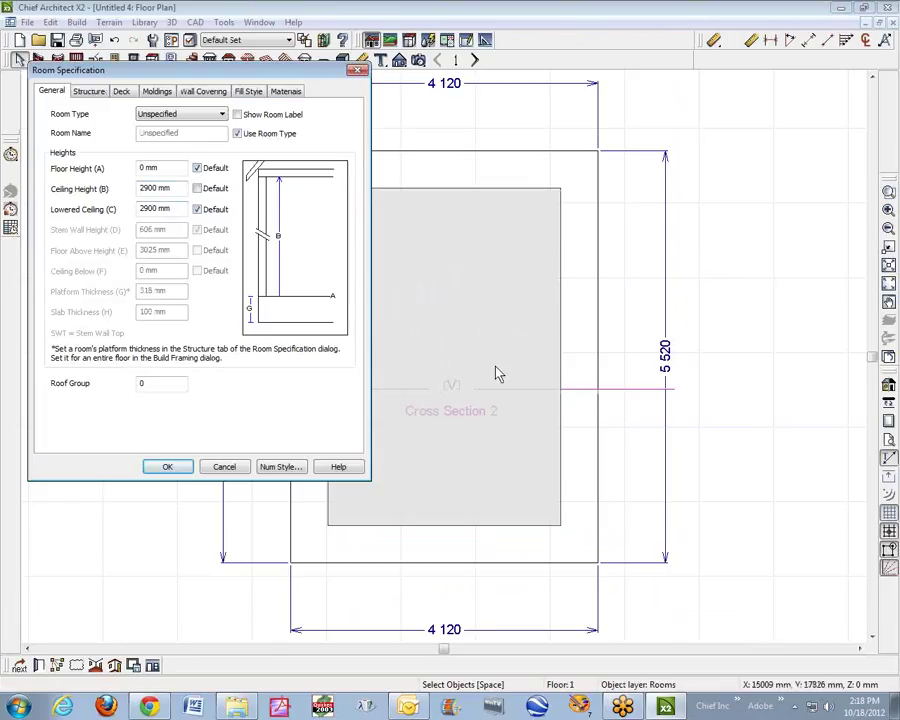
click(224, 467)
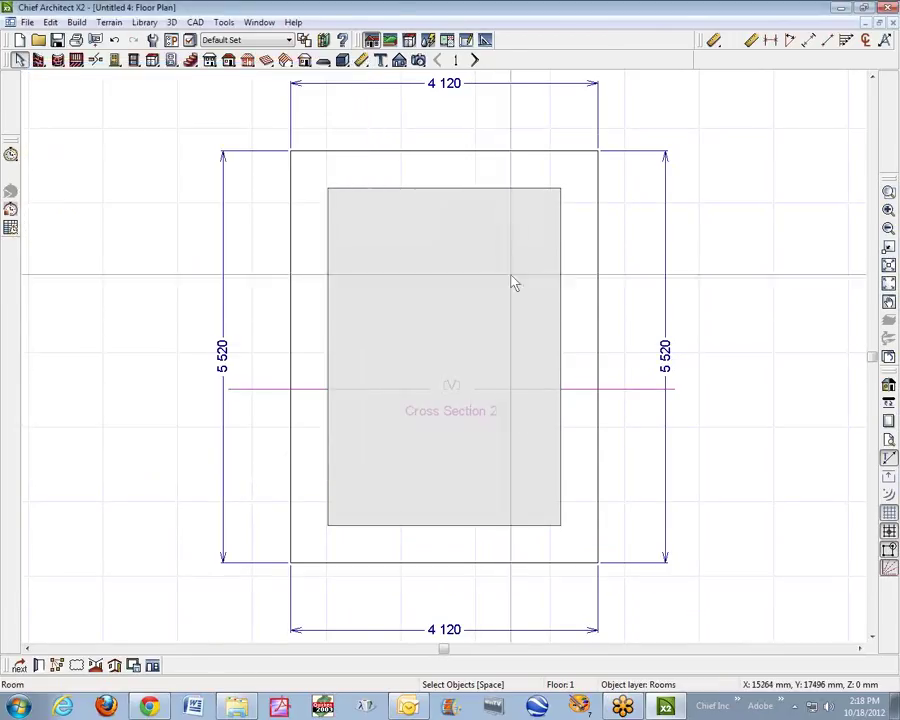
key(Escape)
Draw a straight interior wall horizontally across the middle of the plan, dividing the room into an upper and a lower room
click(38, 60)
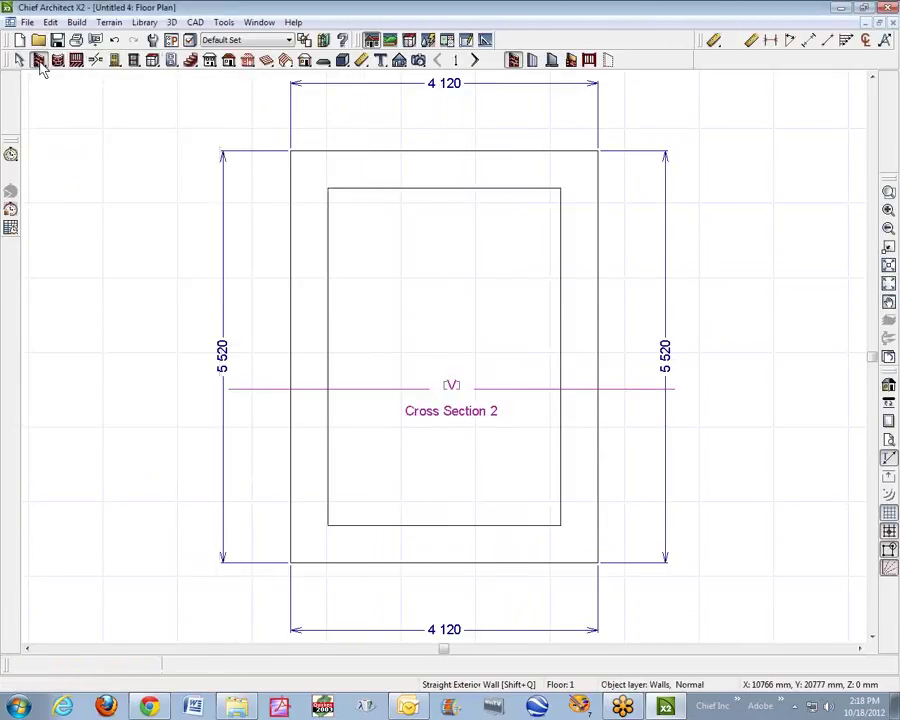
click(533, 60)
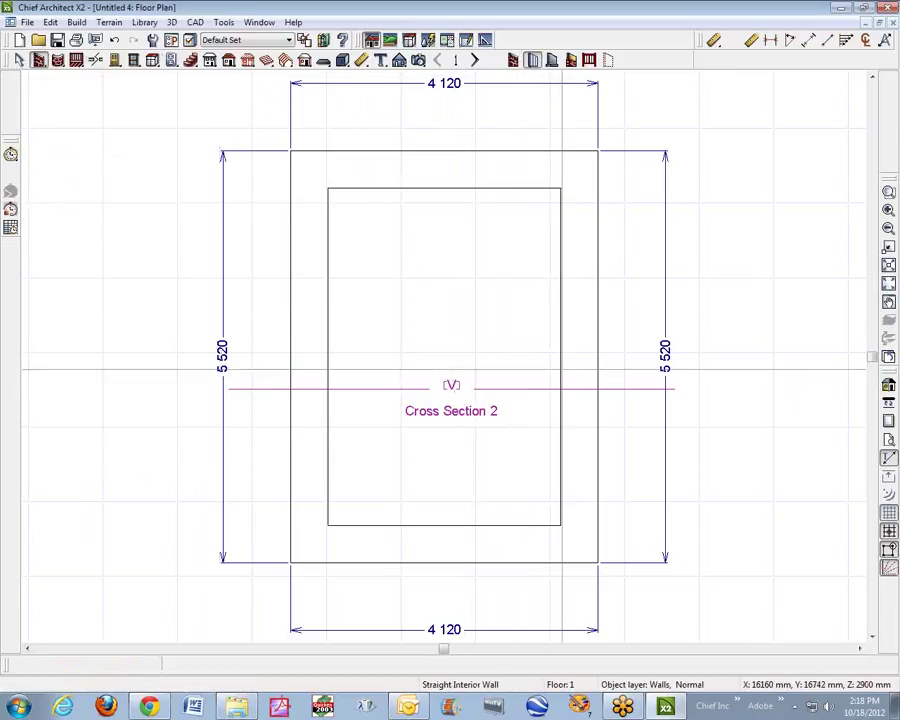
drag(560, 357, 290, 357)
key(space)
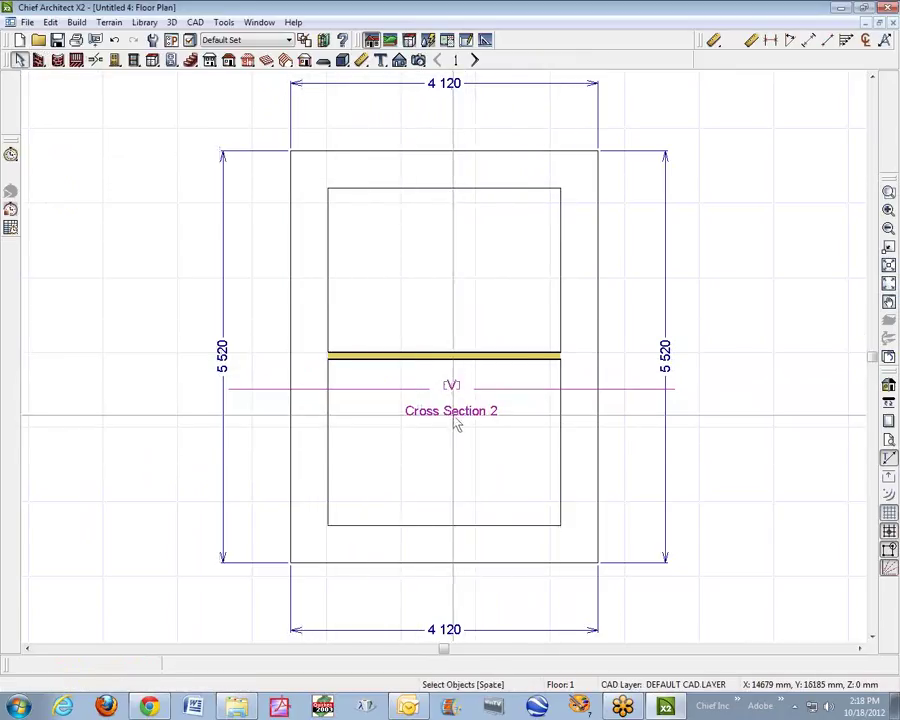
Override the default ceiling height of the lower room with a higher value in its room specification
click(470, 453)
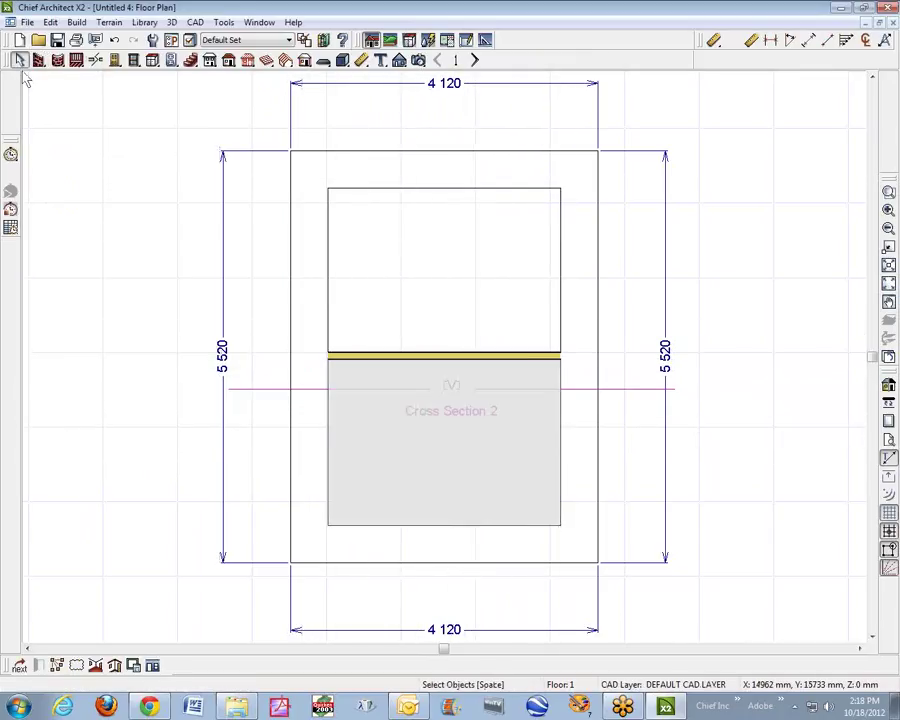
click(38, 665)
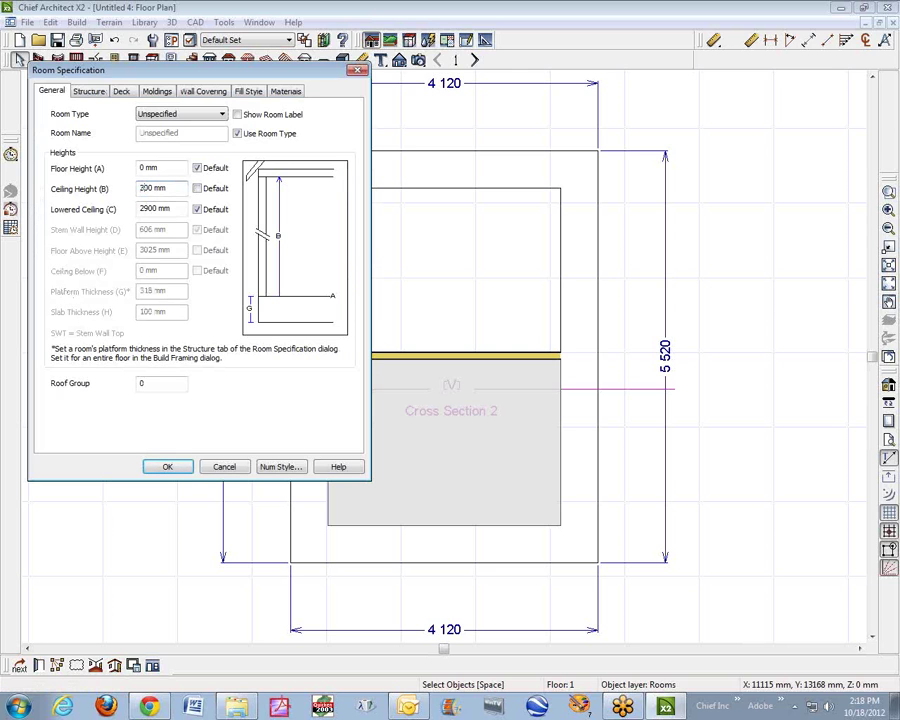
click(166, 467)
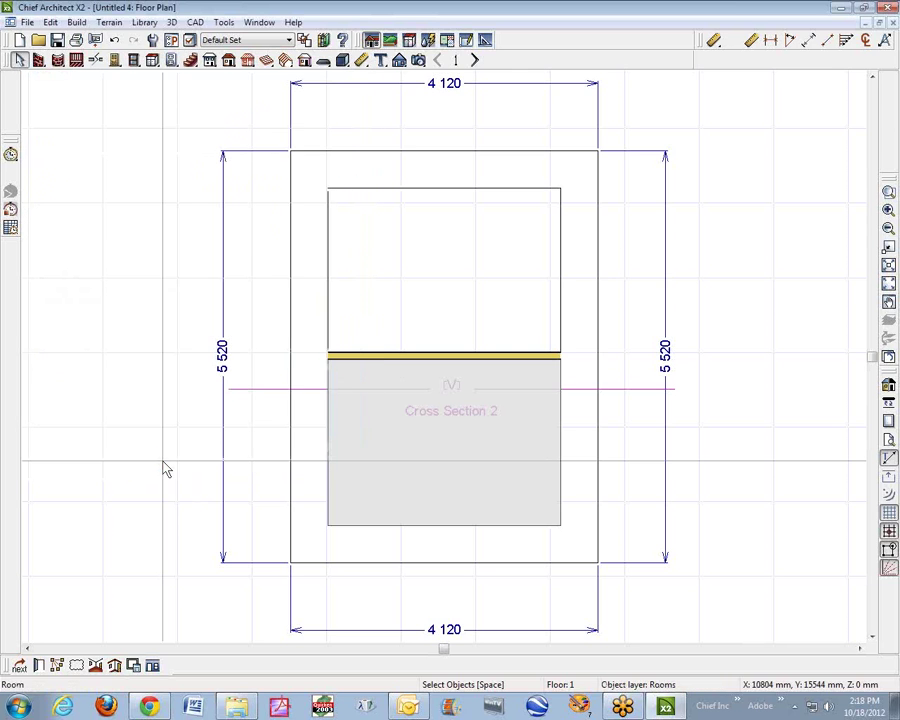
Reopen Cross Section 2 to examine the lower room's raised ceiling, and close the section without saving it
click(512, 388)
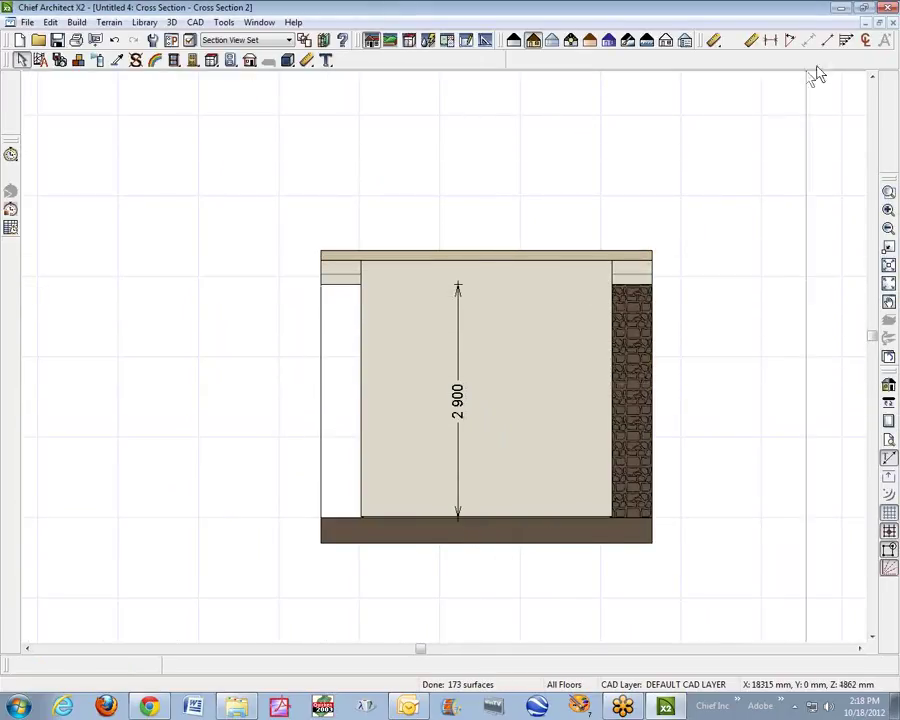
click(893, 23)
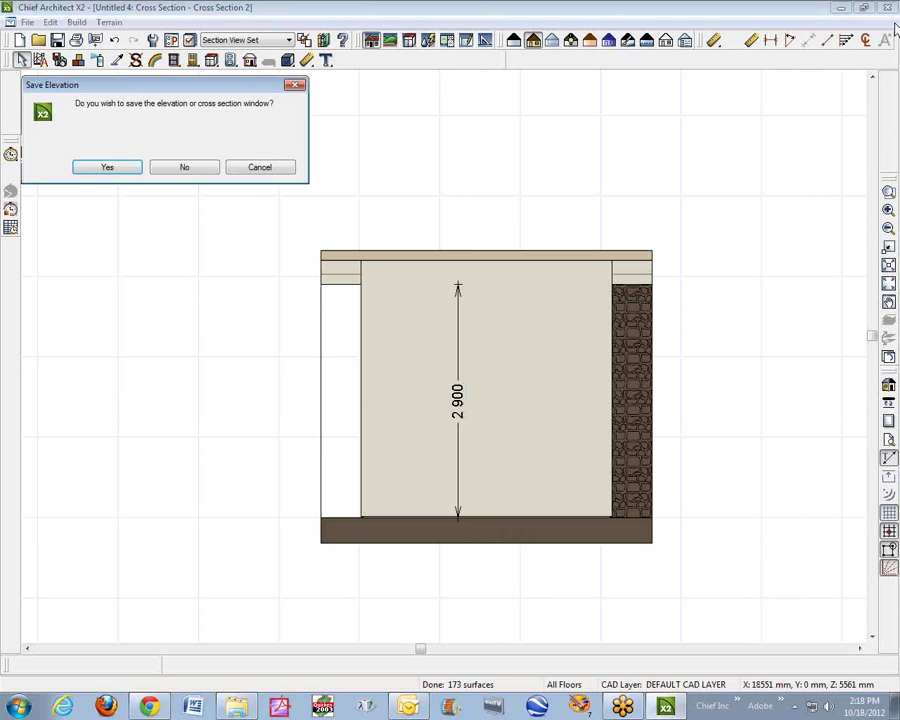
click(190, 166)
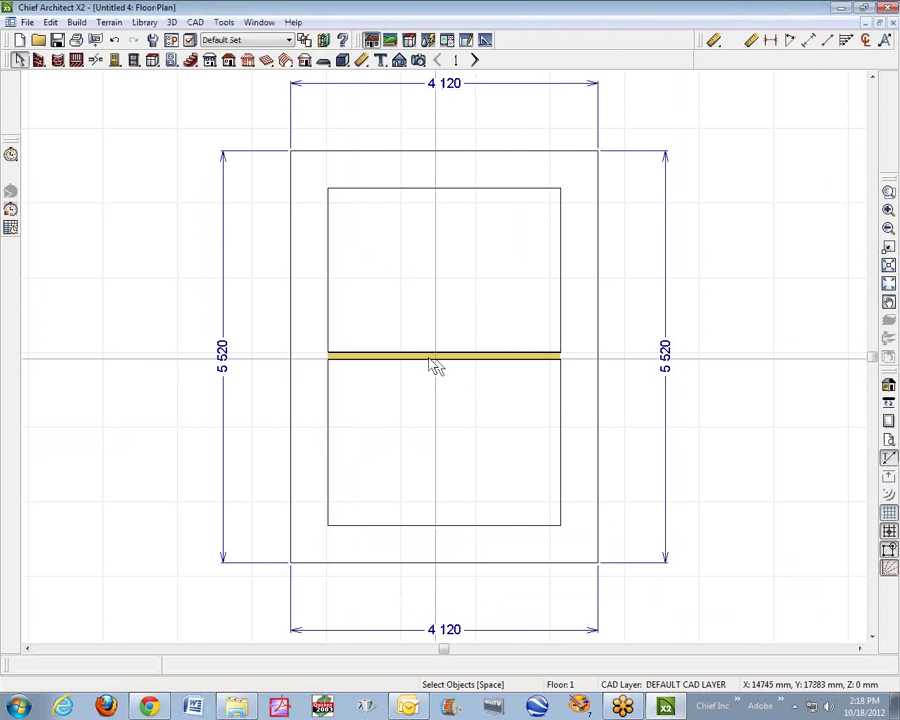
Create a cross section cutting through both rooms to compare their ceiling heights, and close the view
click(399, 60)
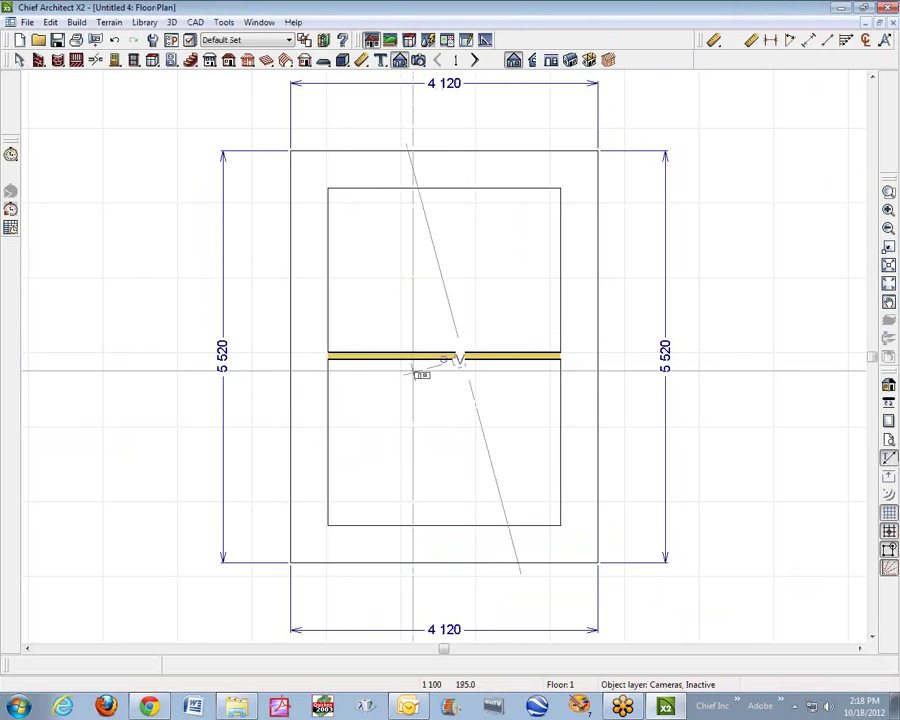
click(421, 373)
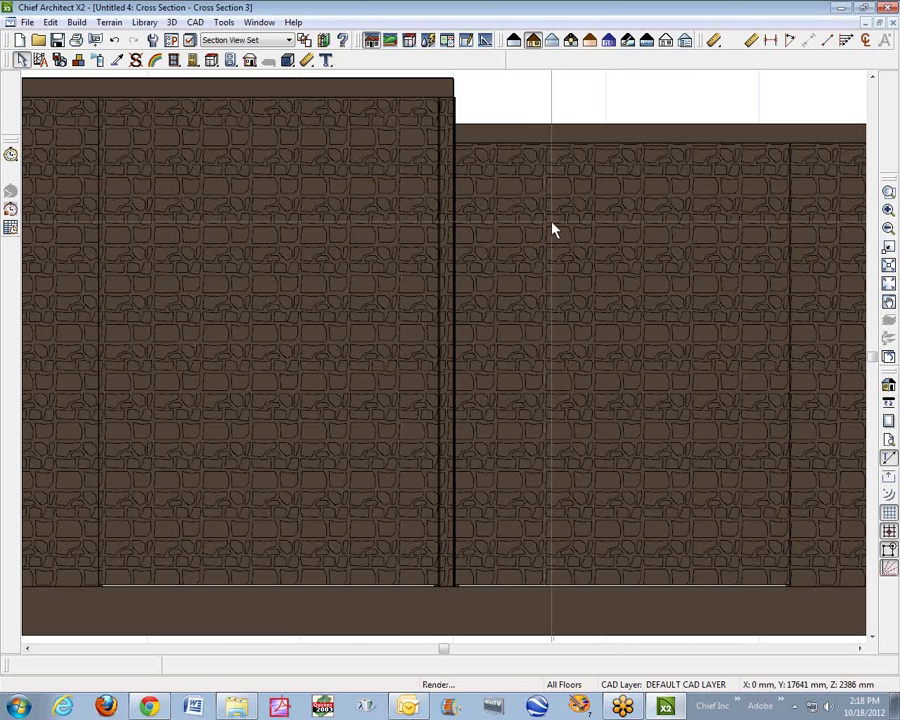
scroll(552, 230, down, 2)
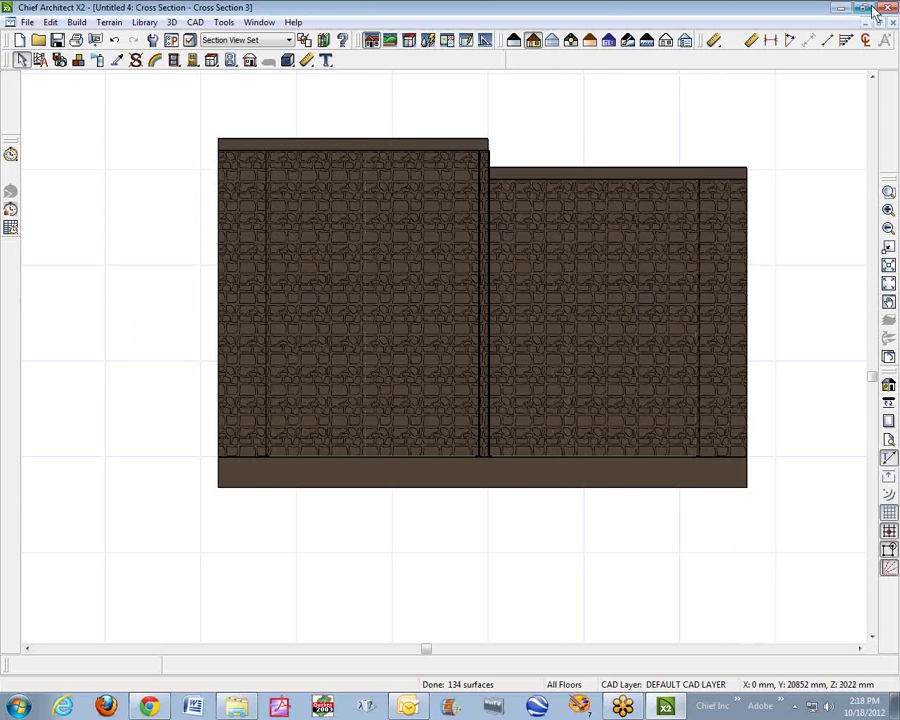
click(891, 24)
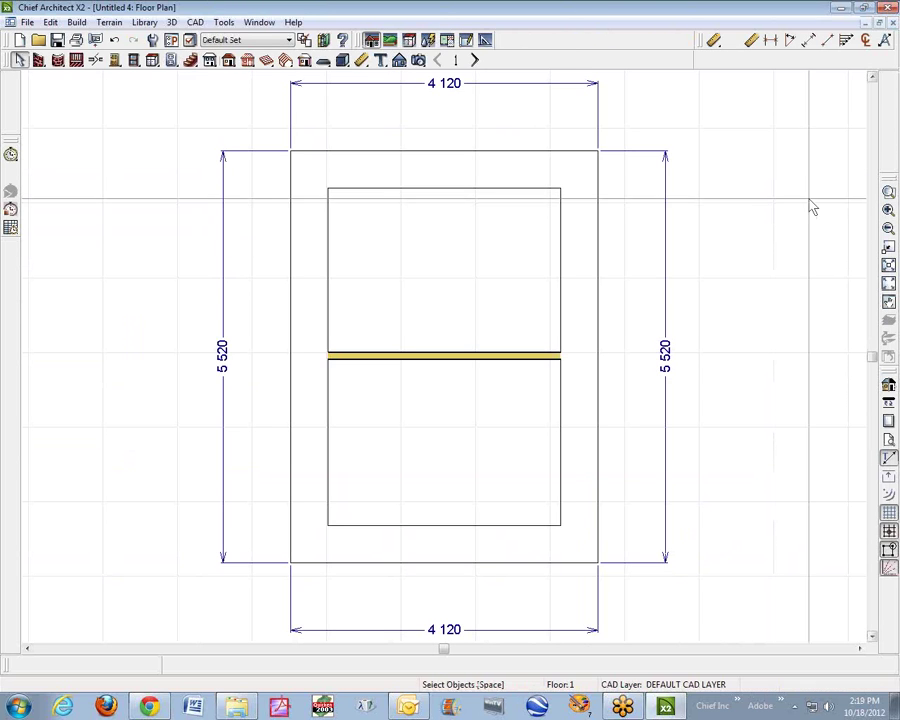
Create a terrain perimeter around the building in the floor plan
scroll(662, 265, down, 2)
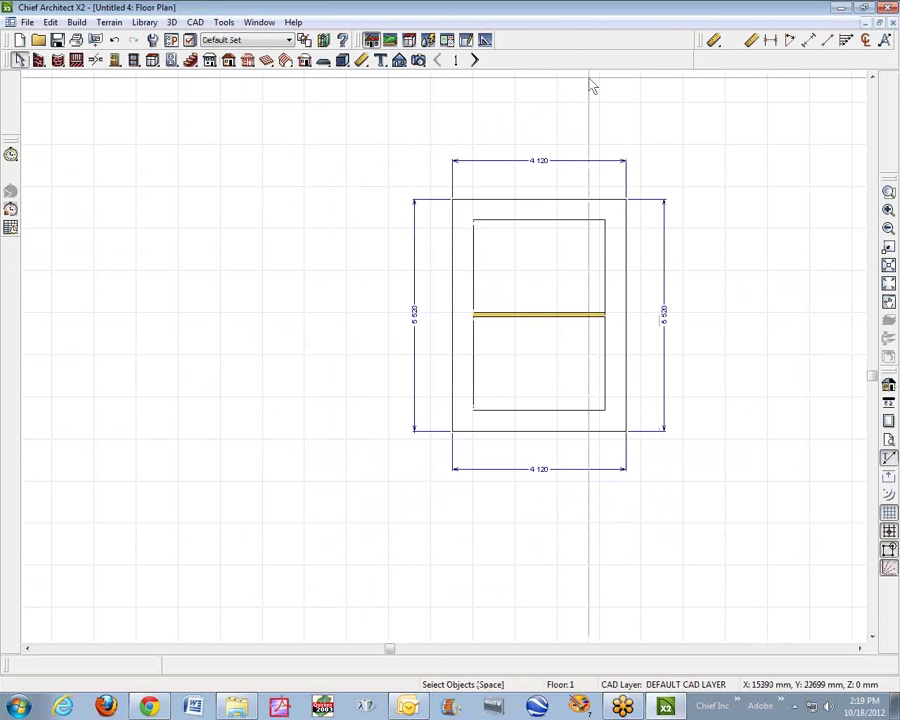
click(888, 228)
click(888, 228)
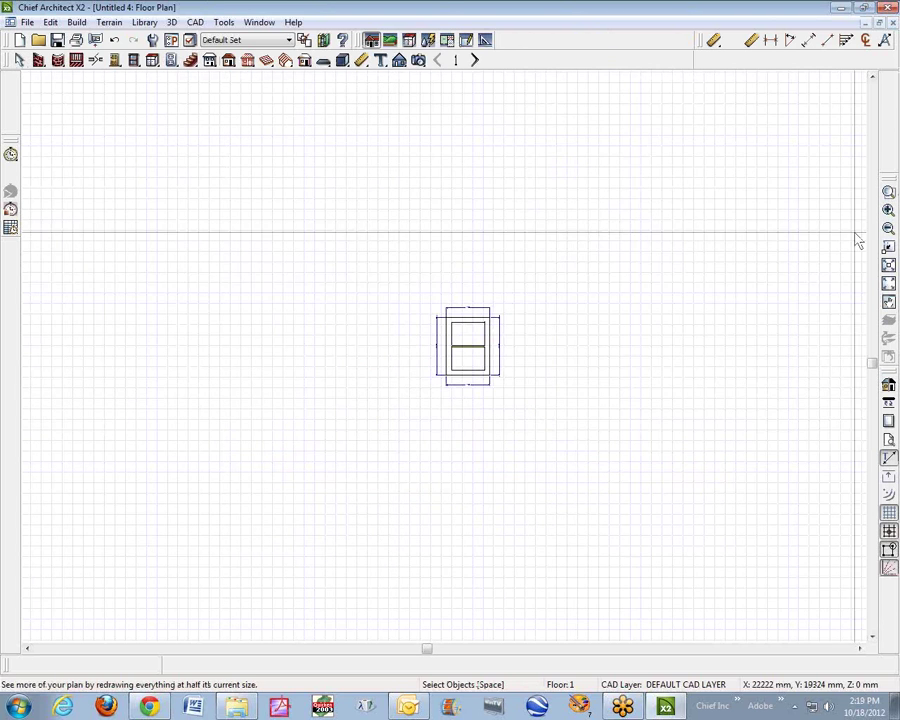
click(116, 27)
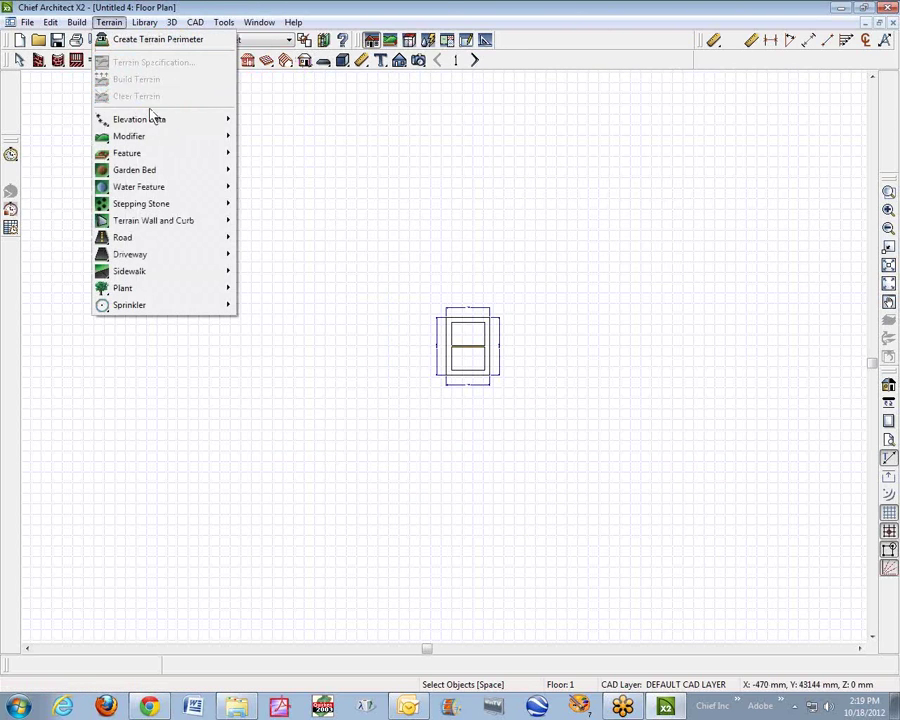
click(151, 40)
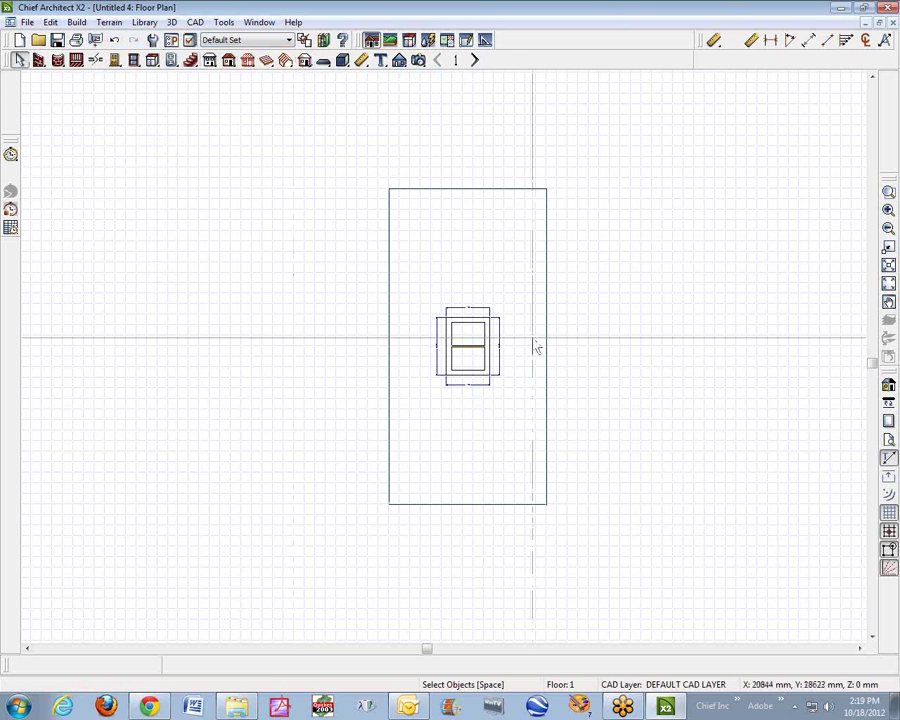
Check the lot dimensions in landscape.bmp and select the terrain perimeter's side edges to inspect its width
click(401, 266)
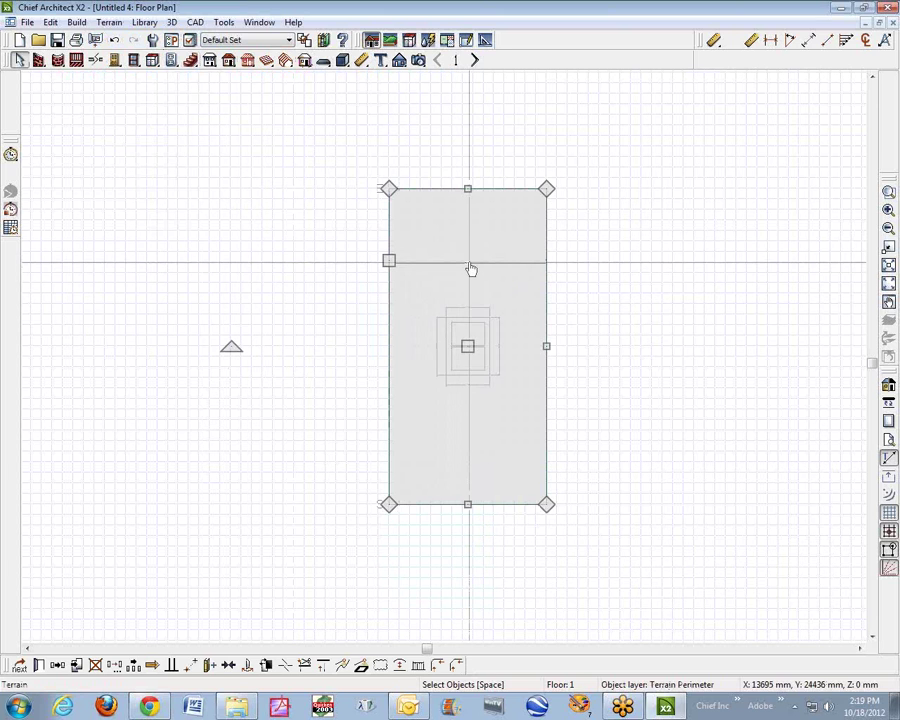
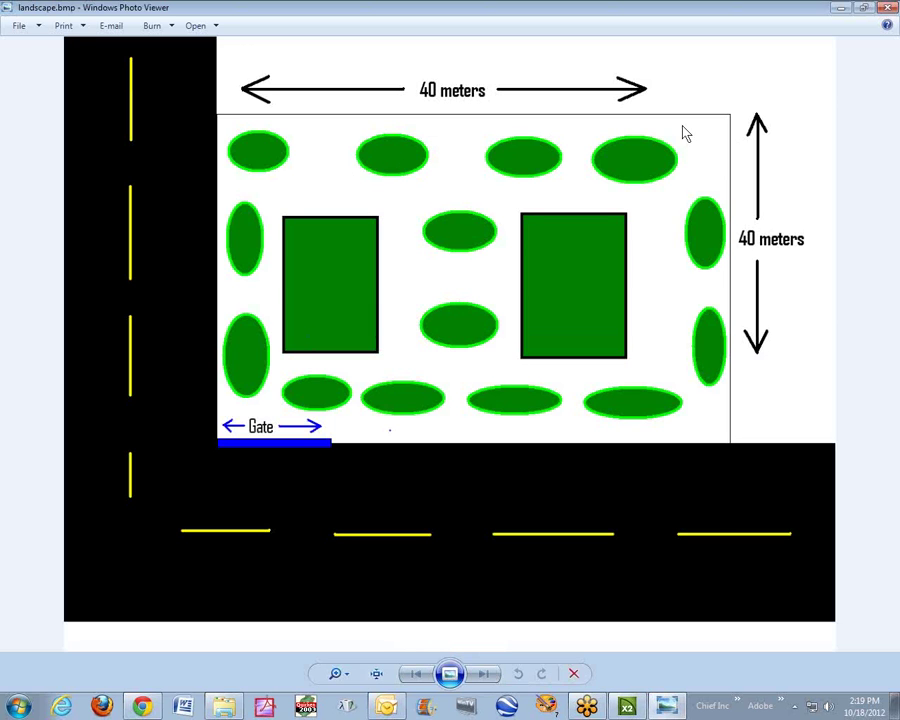
drag(768, 22, 0, 60)
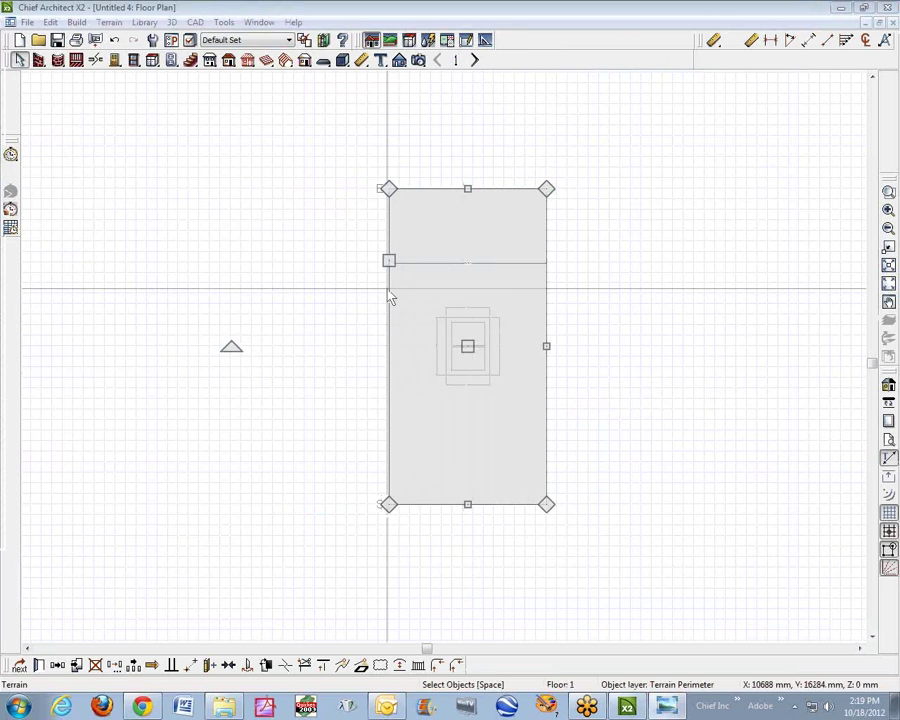
drag(389, 261, 389, 280)
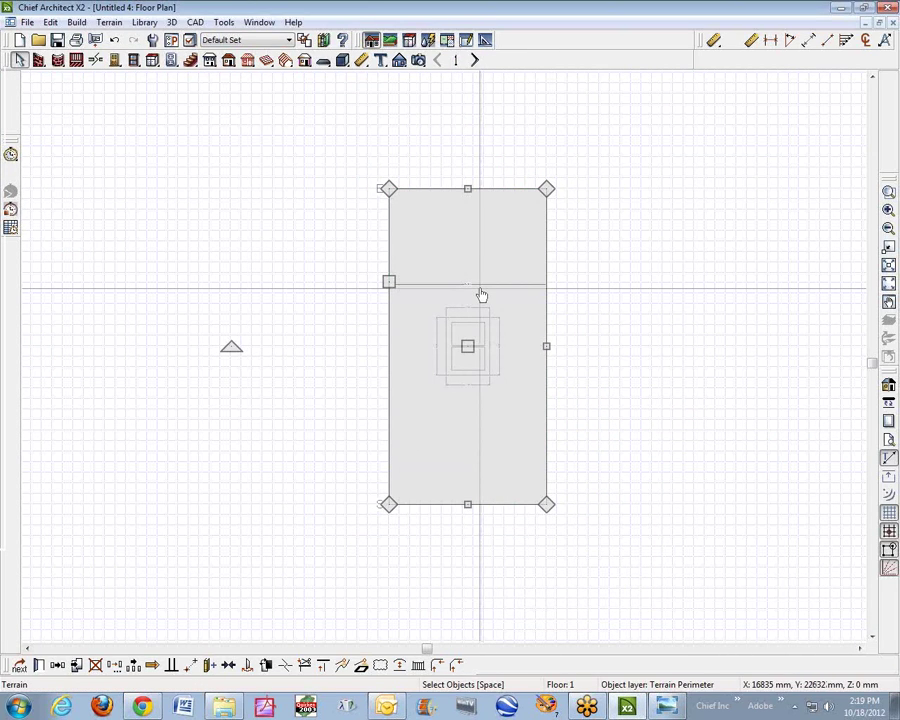
click(546, 262)
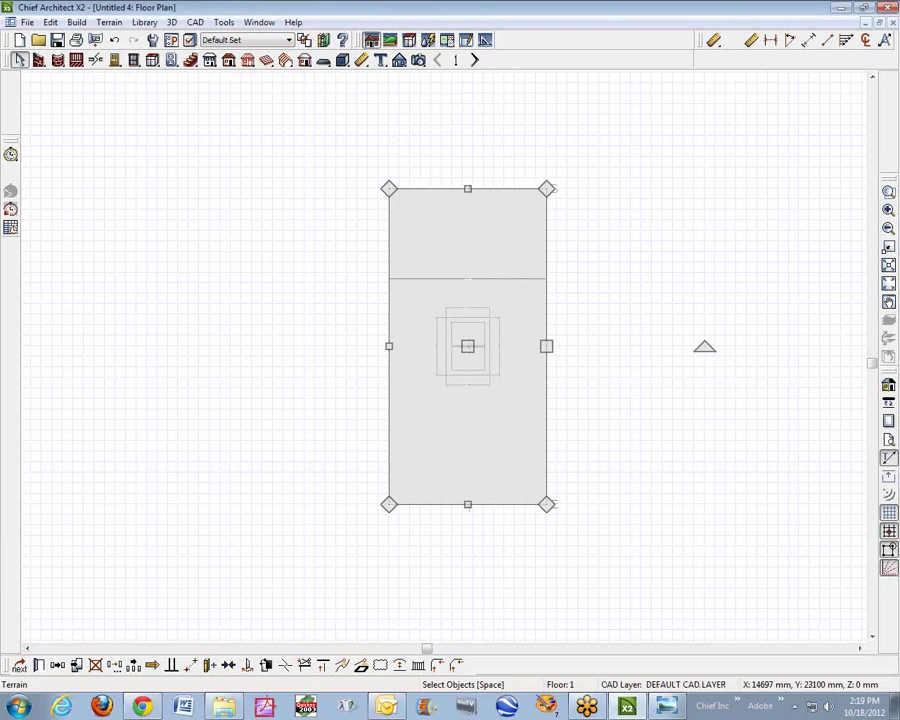
click(636, 264)
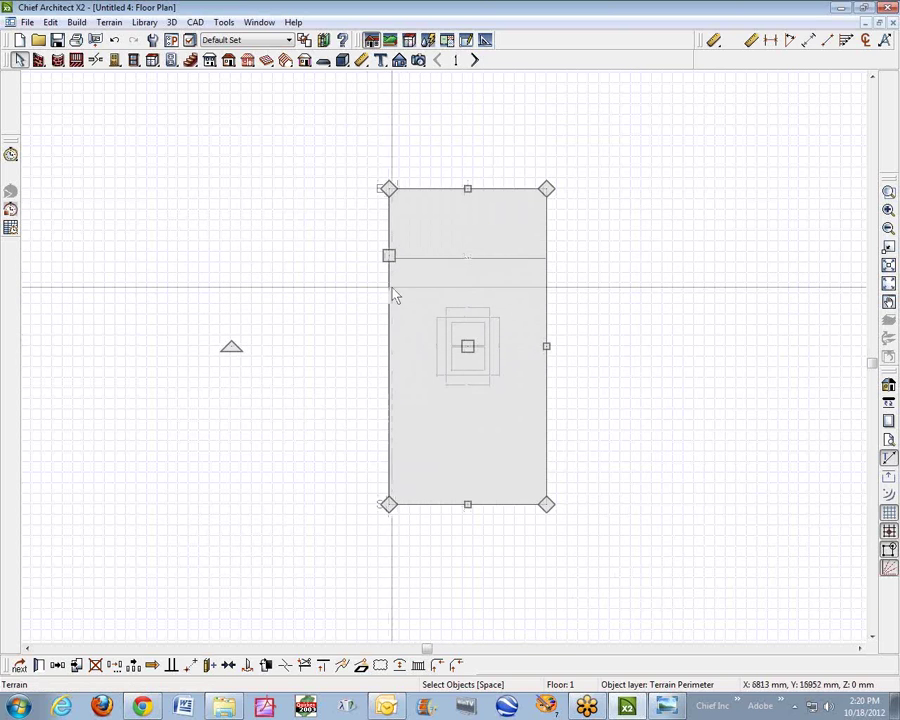
Try to set the terrain perimeter's width to "40 meters"
click(467, 265)
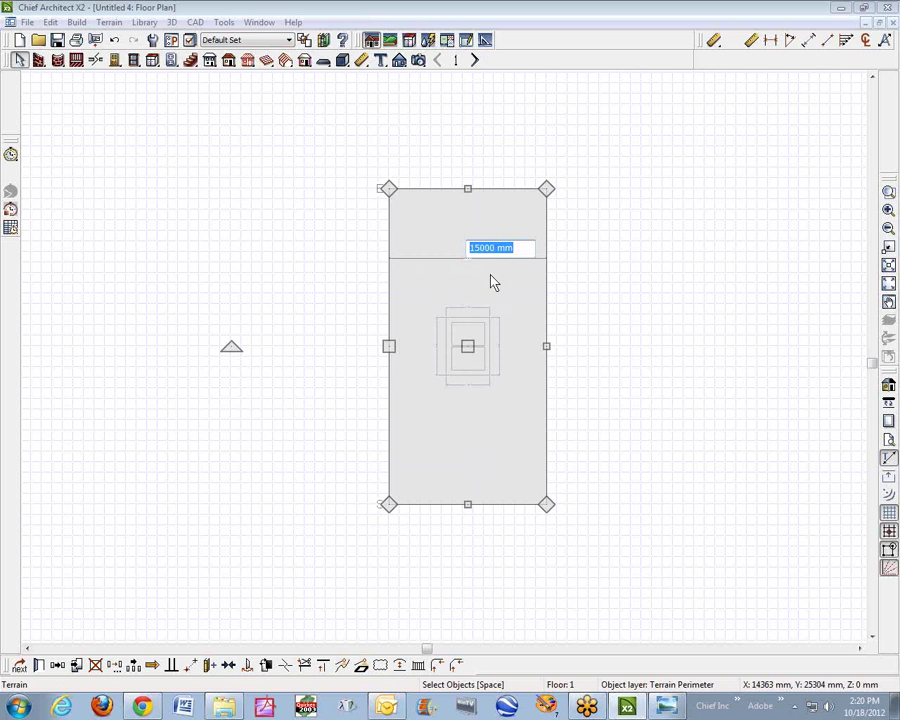
text(4)
text(0 meters)
key(Return)
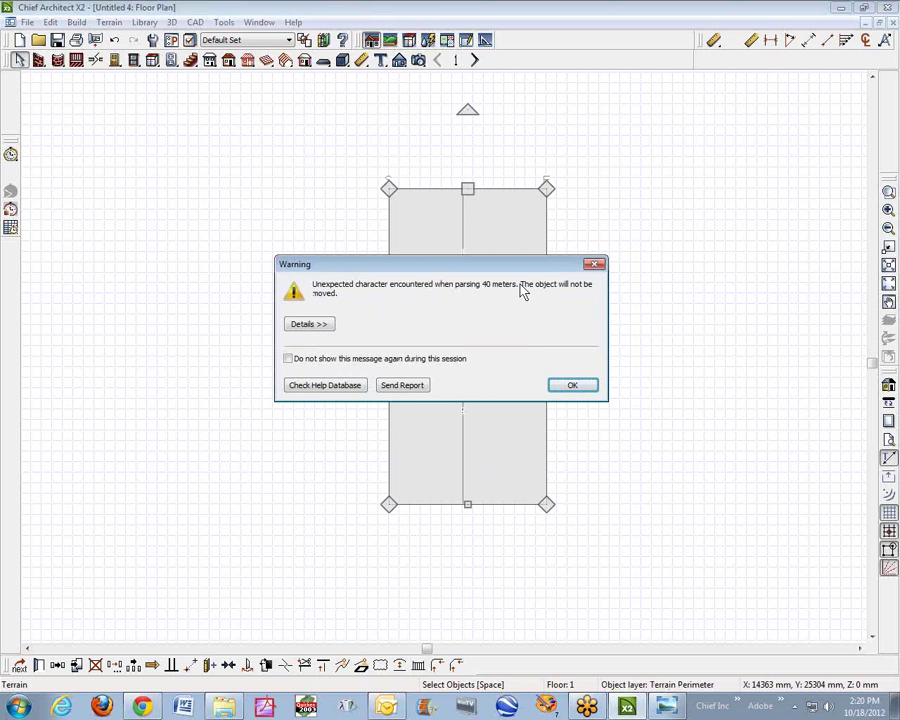
click(592, 386)
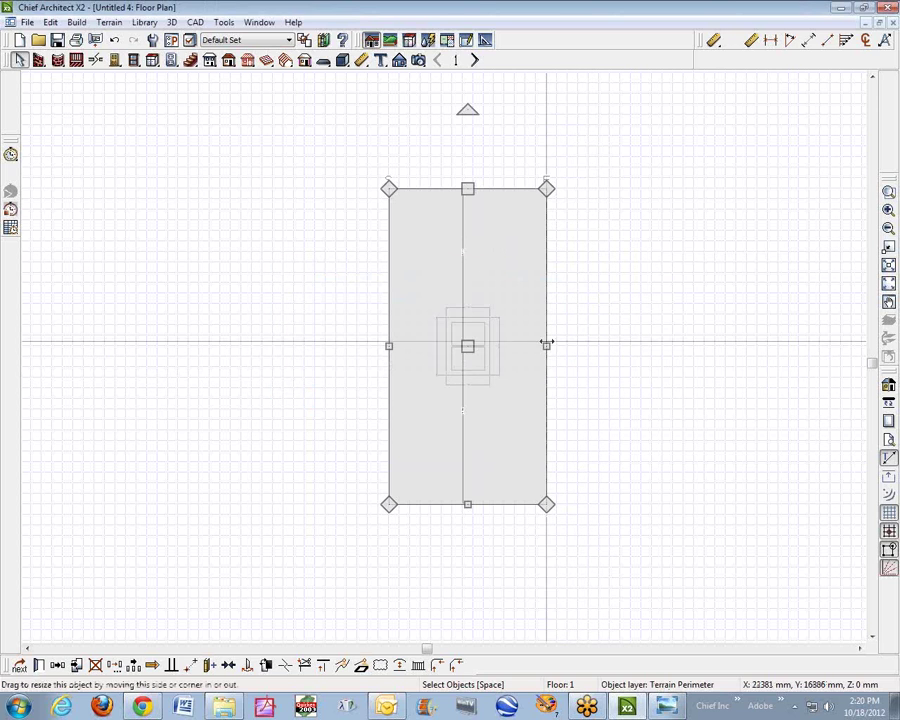
Select the terrain perimeter's left edge and set the overall width to 40 m
click(399, 246)
click(399, 246)
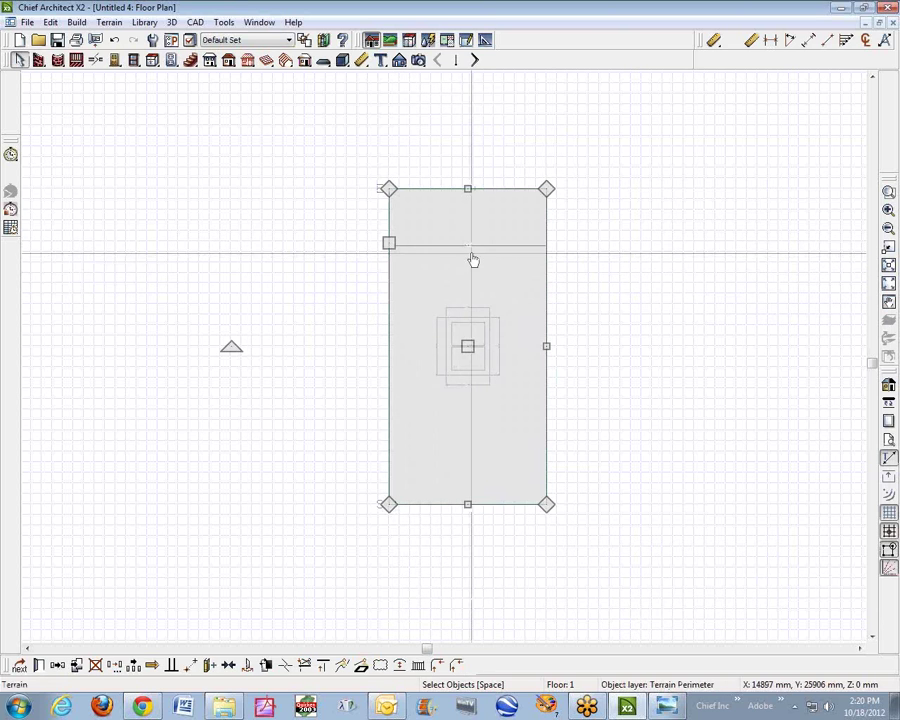
click(469, 251)
click(519, 234)
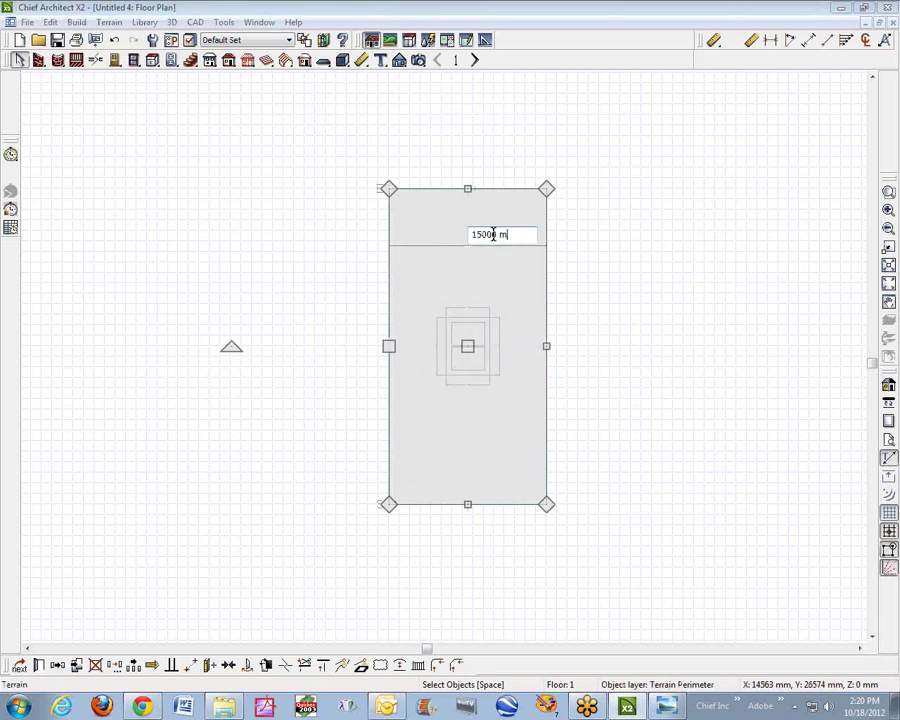
drag(494, 235, 326, 240)
text(40)
key(Return)
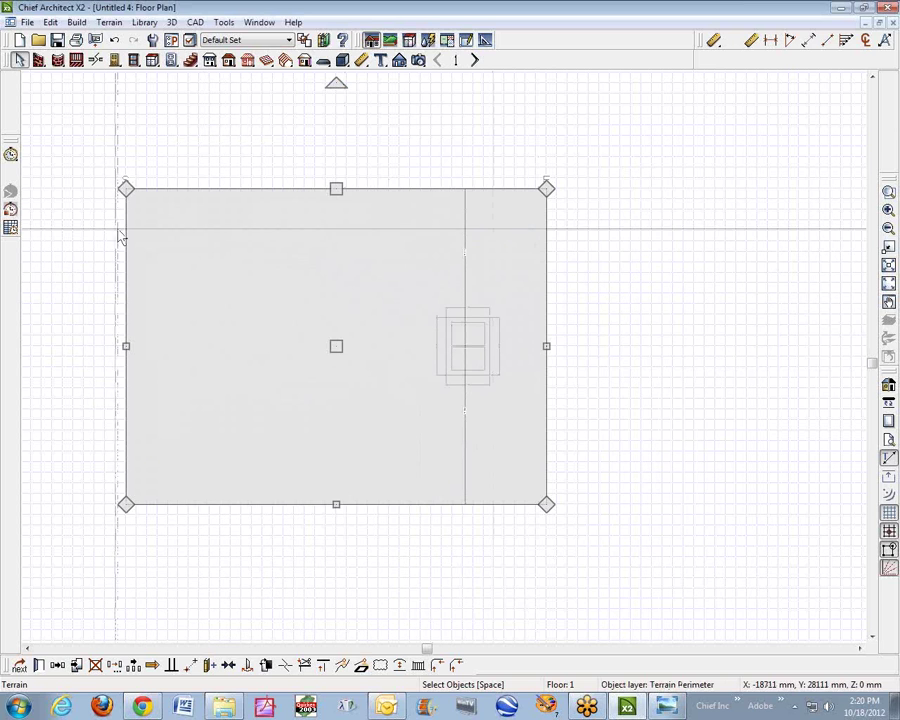
Set the vertical distance between the building and the terrain perimeter's upper edge to 40 m, and clear the selection
click(438, 504)
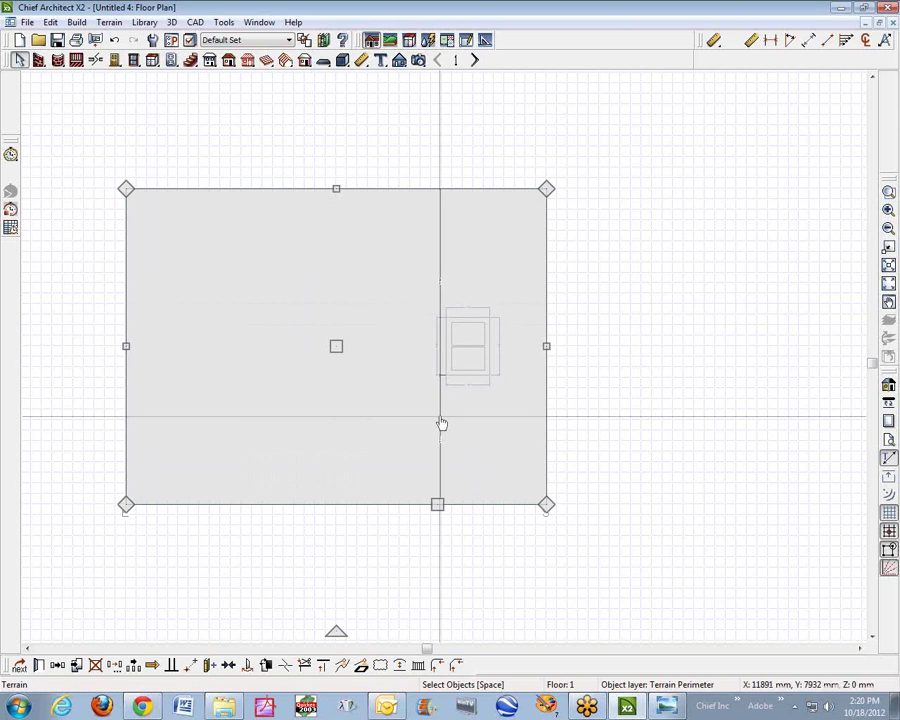
click(439, 293)
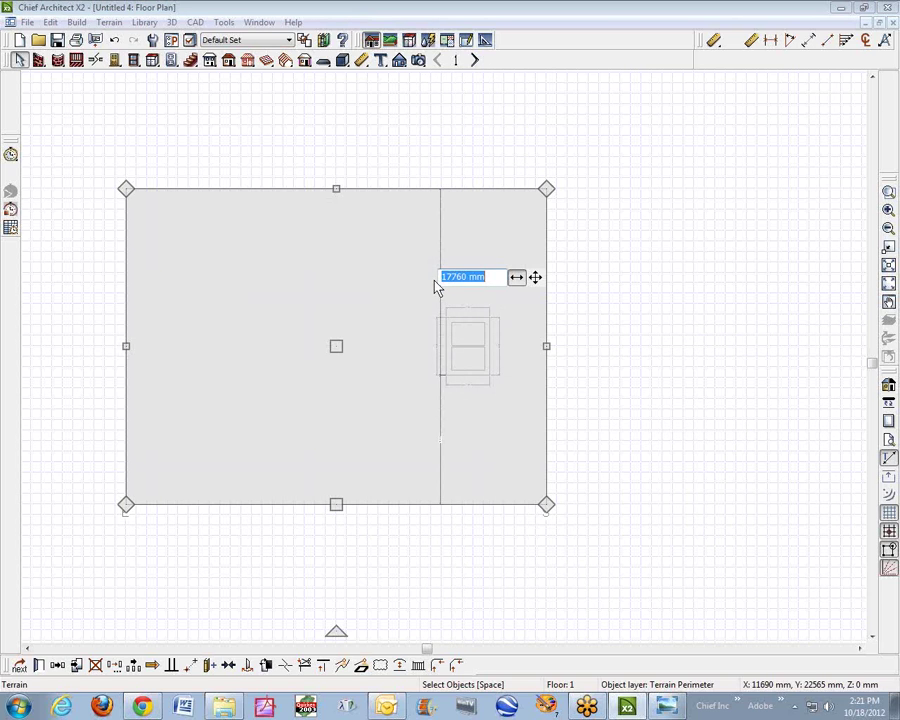
text(40)
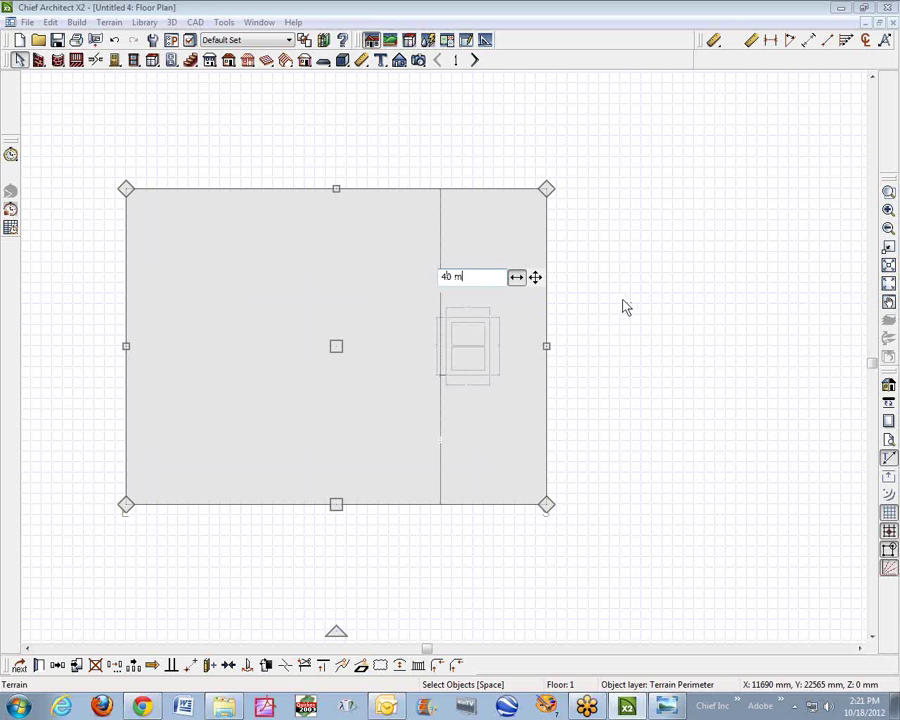
key(Return)
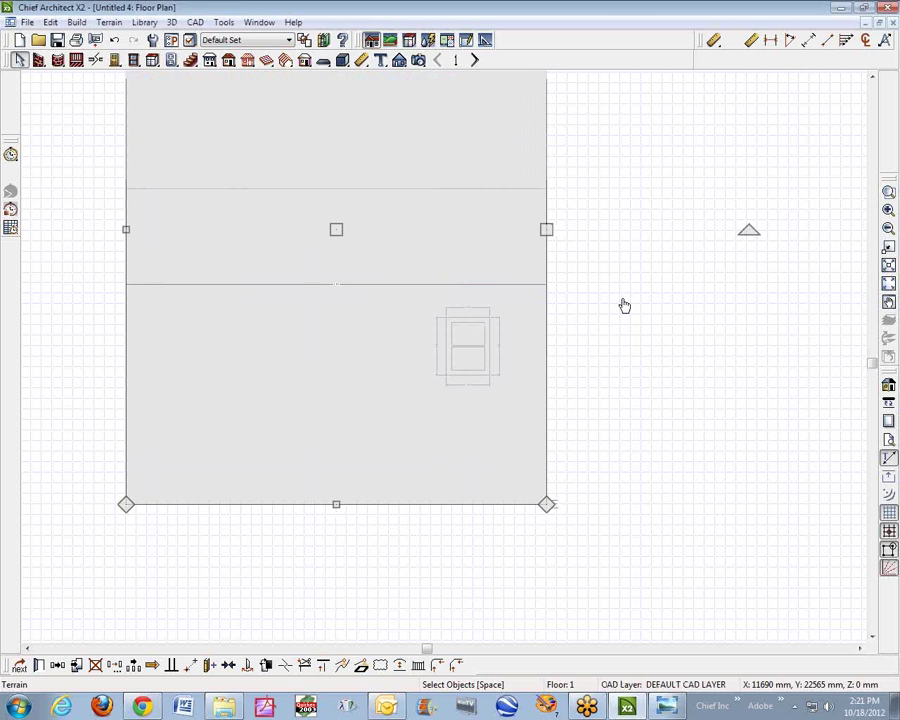
click(890, 230)
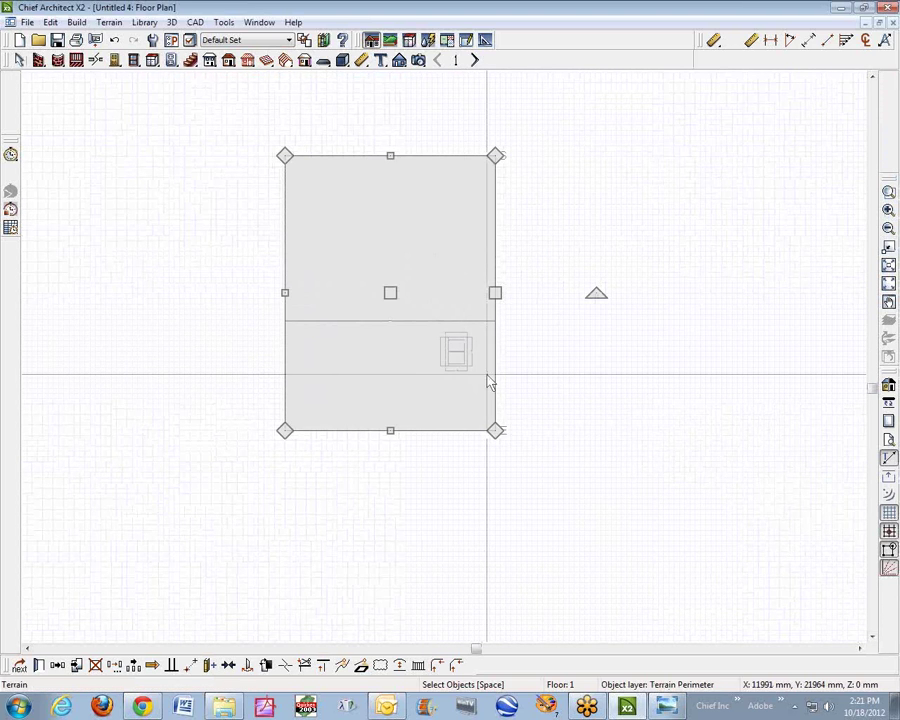
key(Escape)
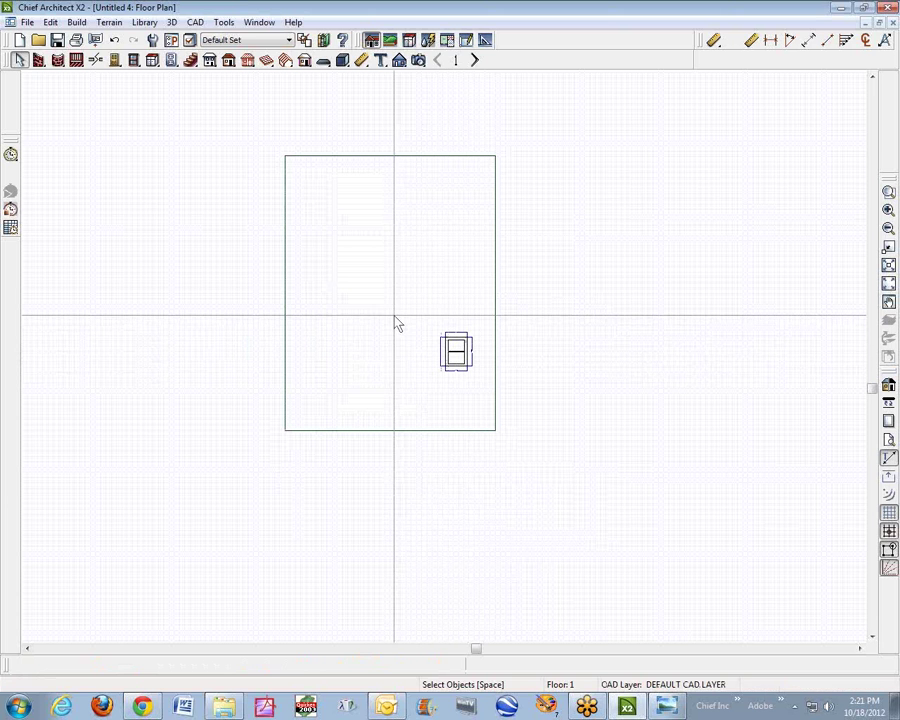
Move the whole terrain perimeter slightly up and right so the building sits closer to its lower edge
click(286, 313)
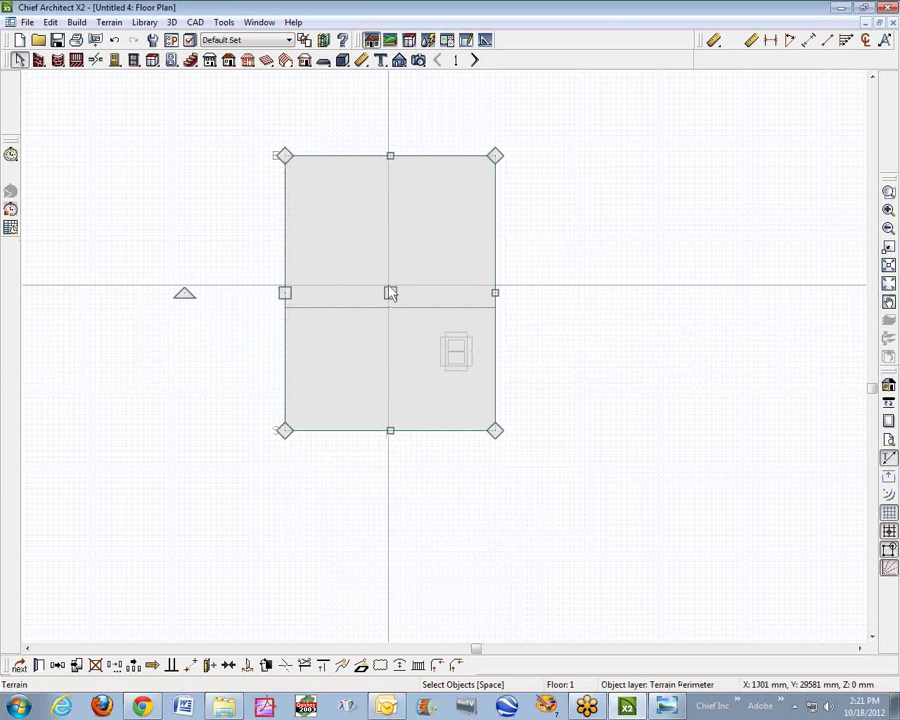
drag(389, 291, 396, 261)
key(Escape)
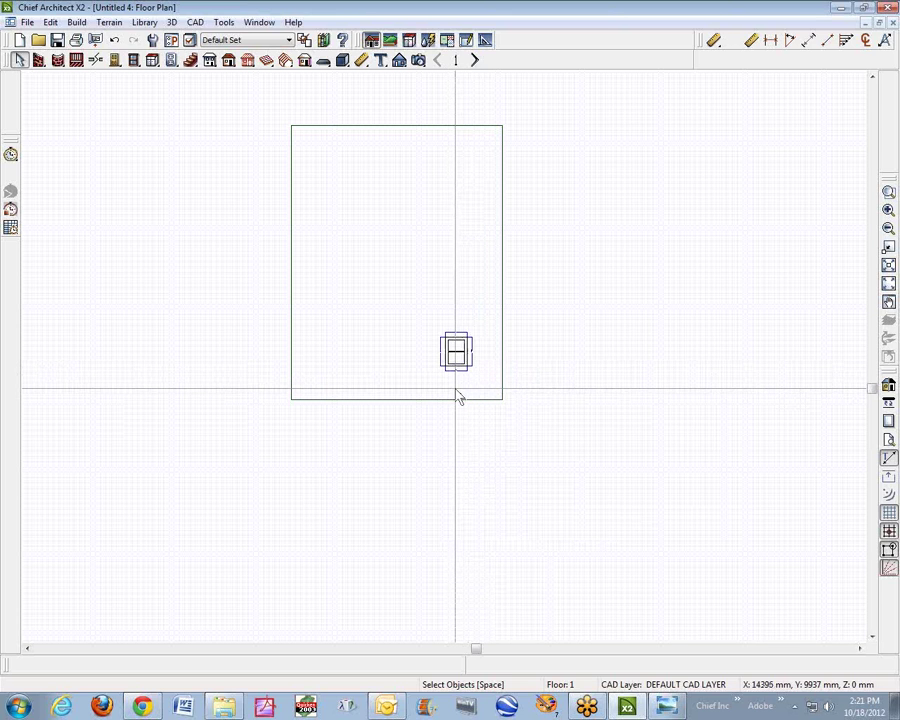
click(500, 315)
key(Escape)
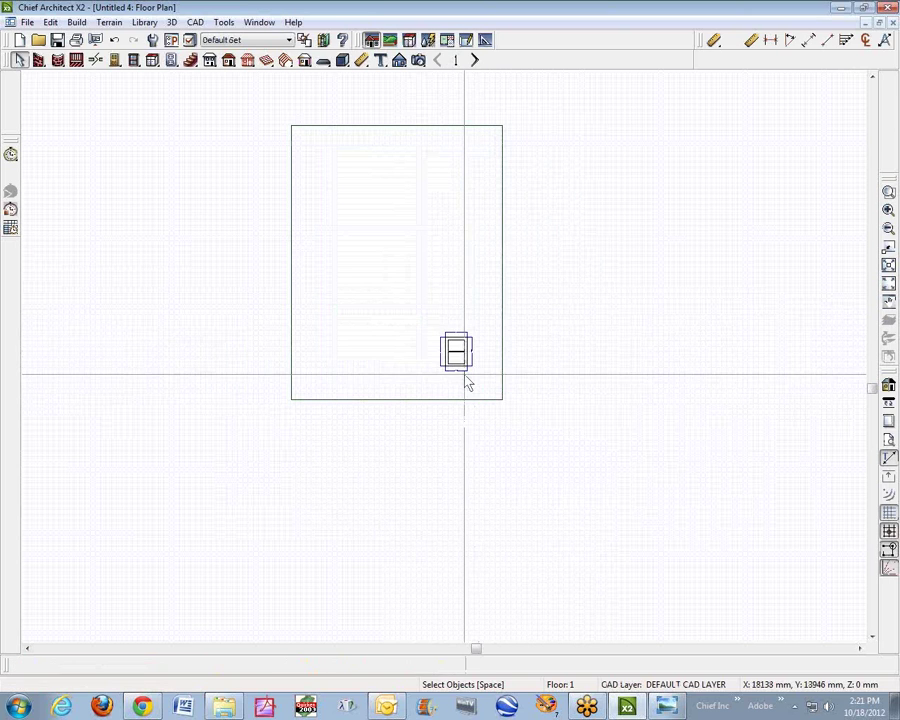
Create a perspective full overview of the building on its terrain
click(419, 61)
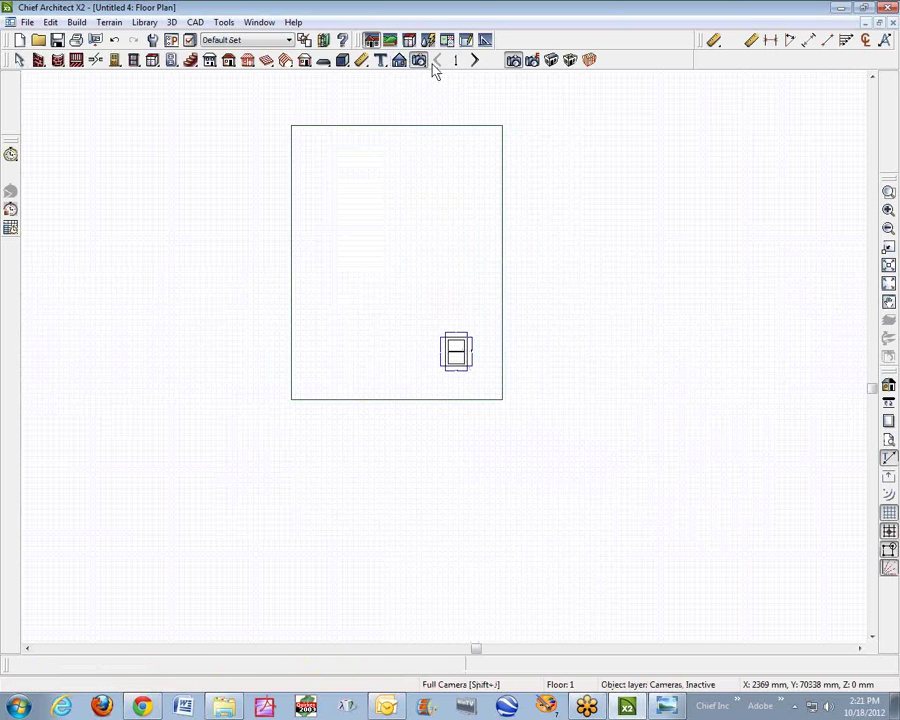
click(562, 62)
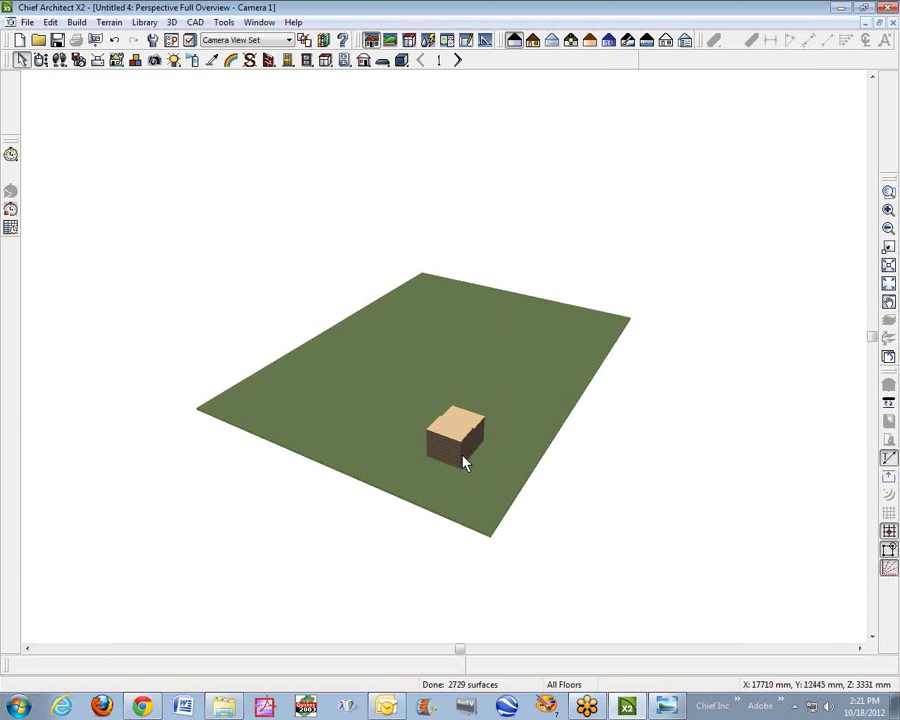
scroll(458, 463, up, 4)
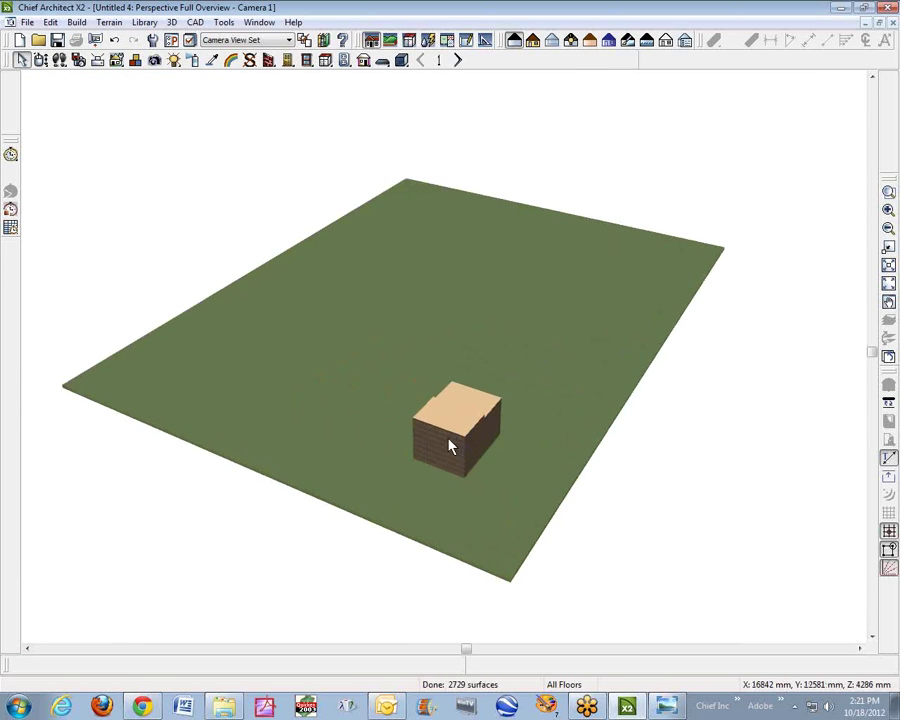
Select the terrain in the overview, undock the Edit toolbar so it floats over the model, and clear the selection
click(396, 326)
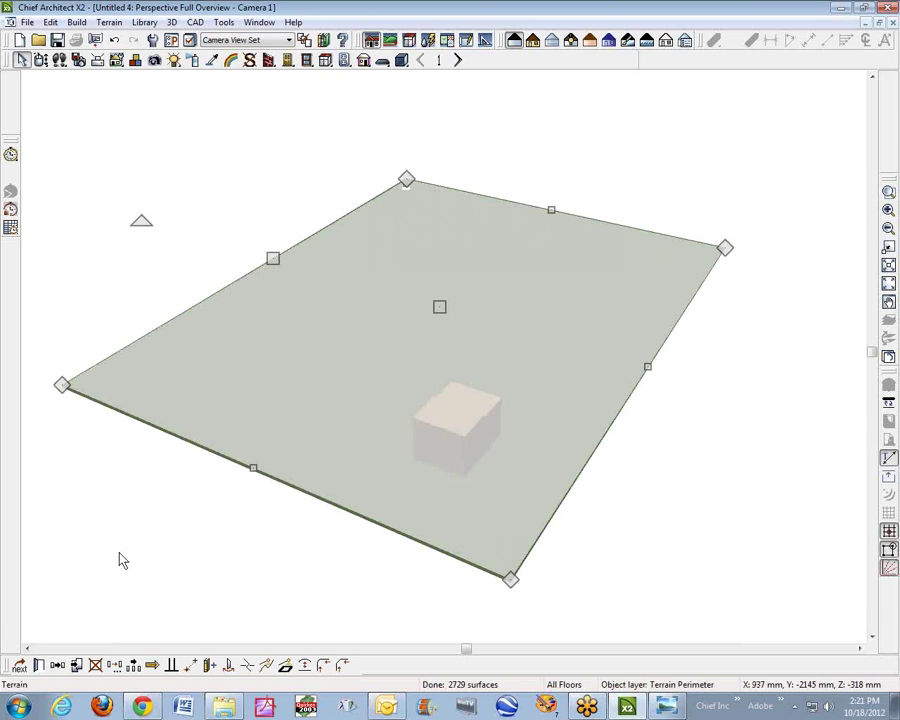
drag(8, 665, 137, 676)
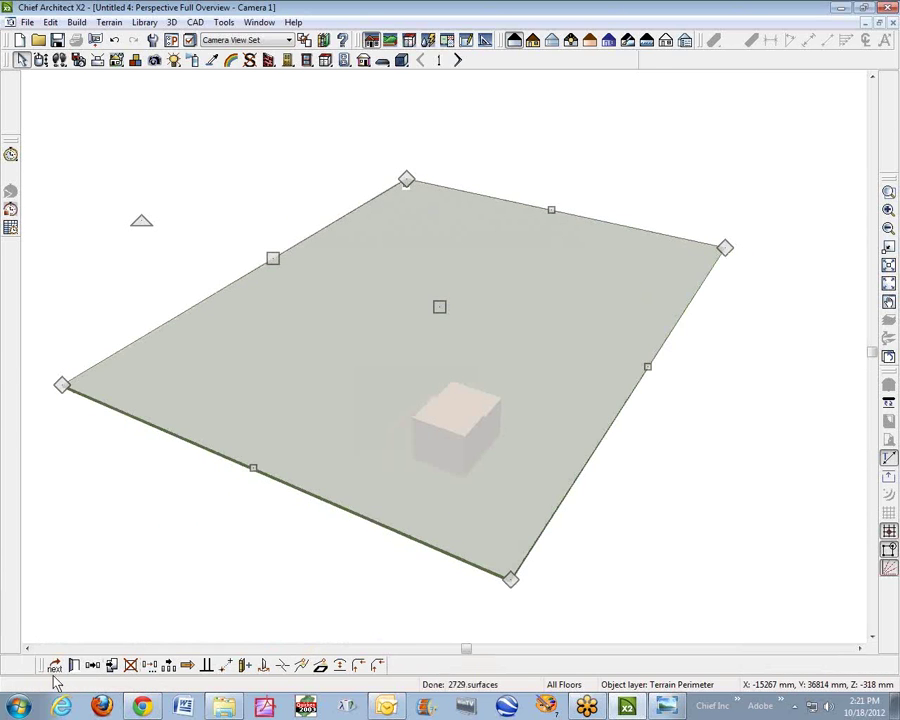
drag(45, 670, 272, 362)
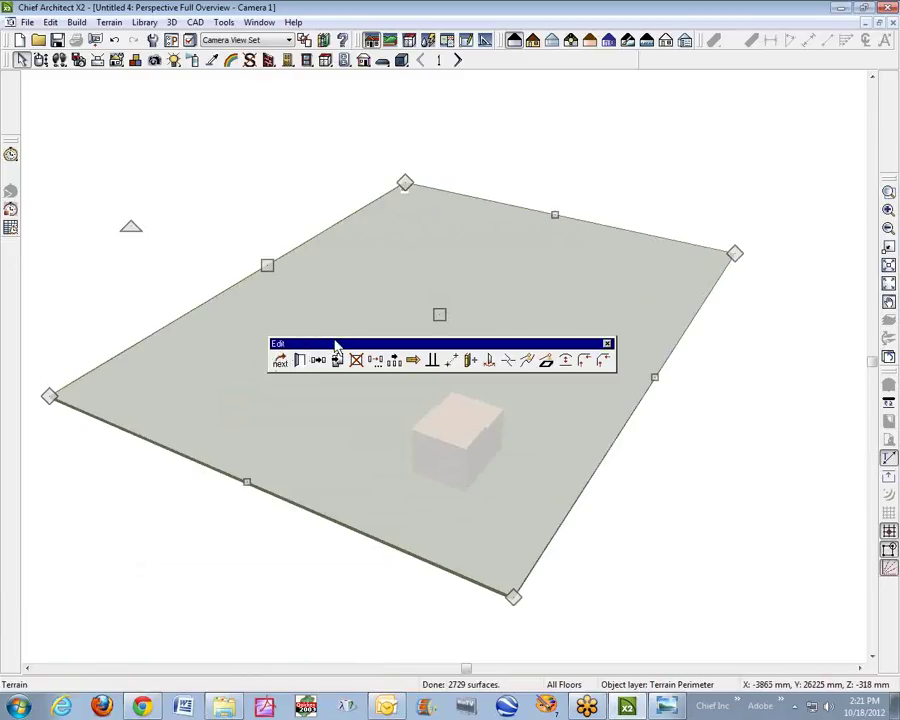
click(260, 204)
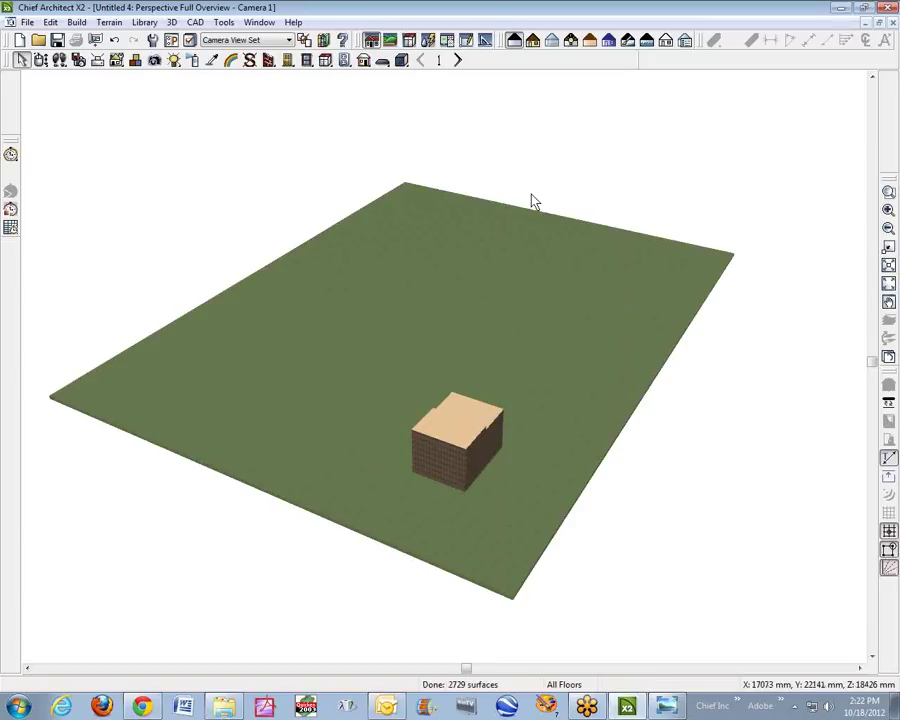
Open the terrain's specification from the overview and select the Terrain component in its material settings
click(432, 225)
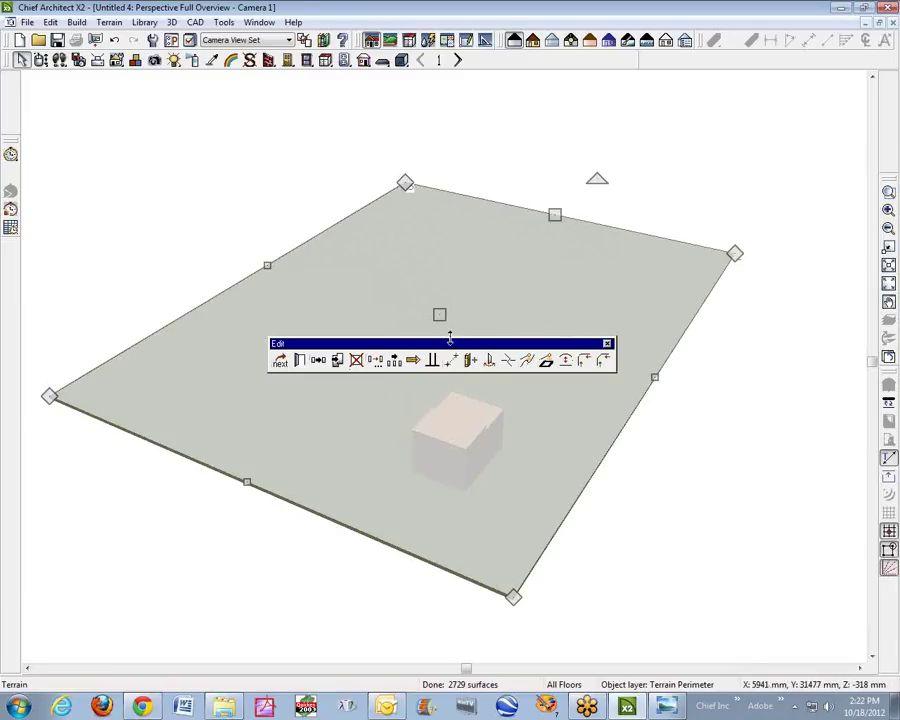
click(300, 361)
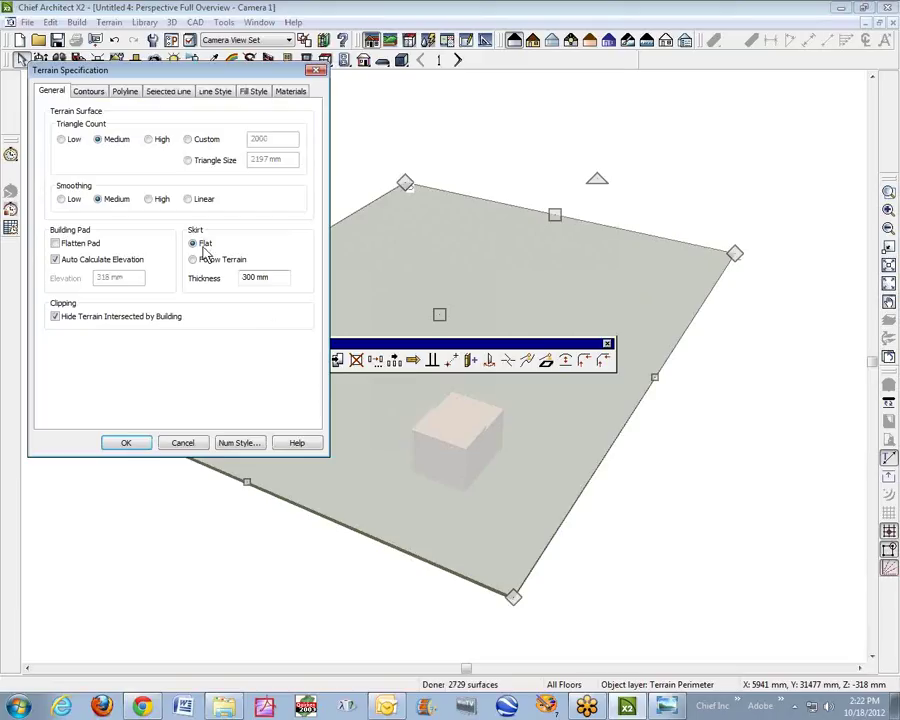
click(289, 91)
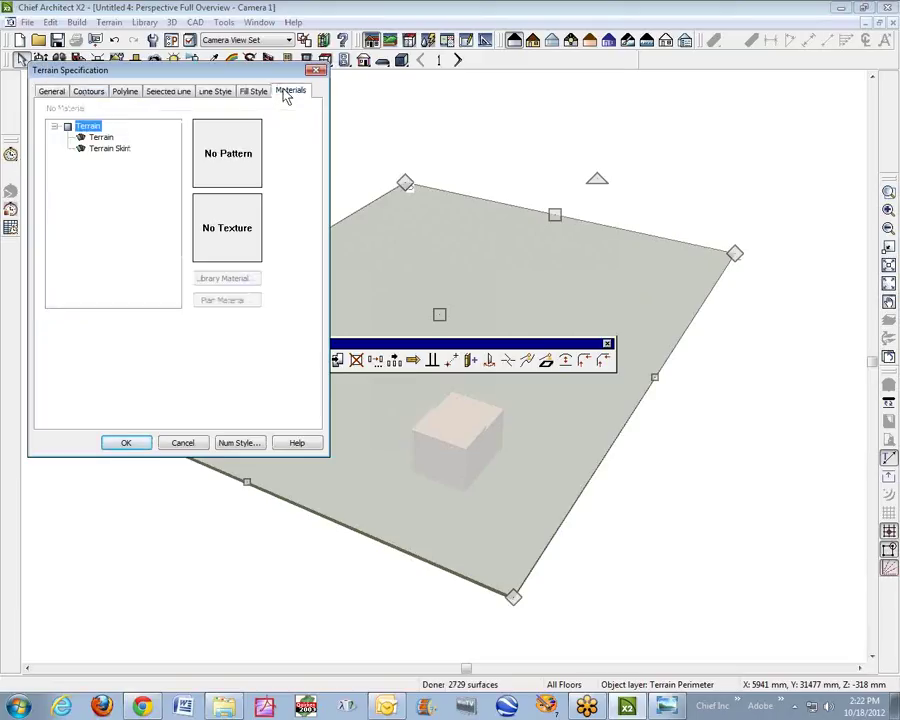
click(101, 137)
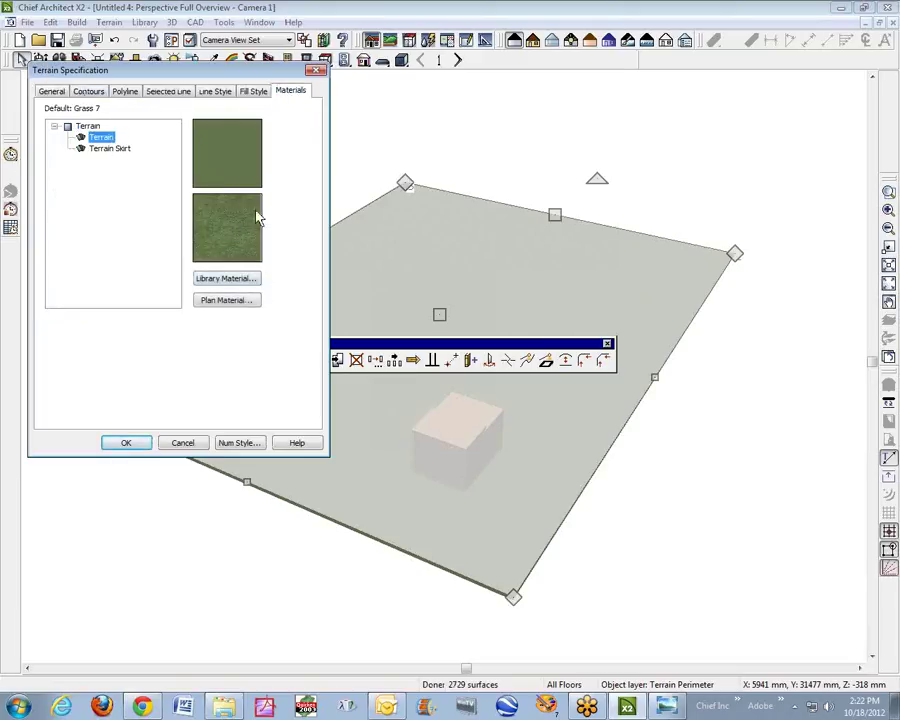
click(227, 301)
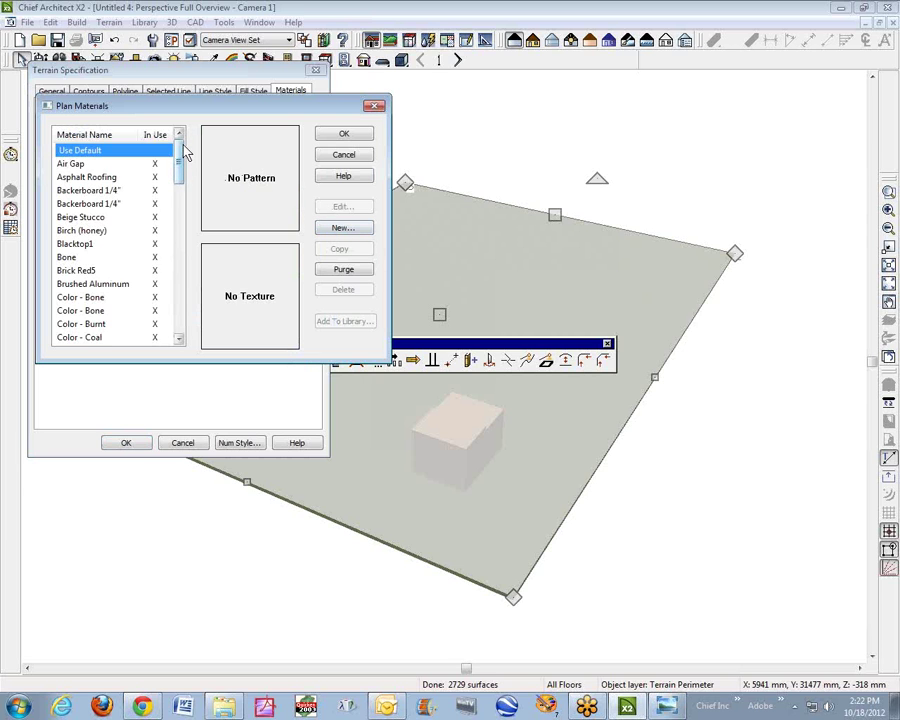
drag(181, 147, 181, 178)
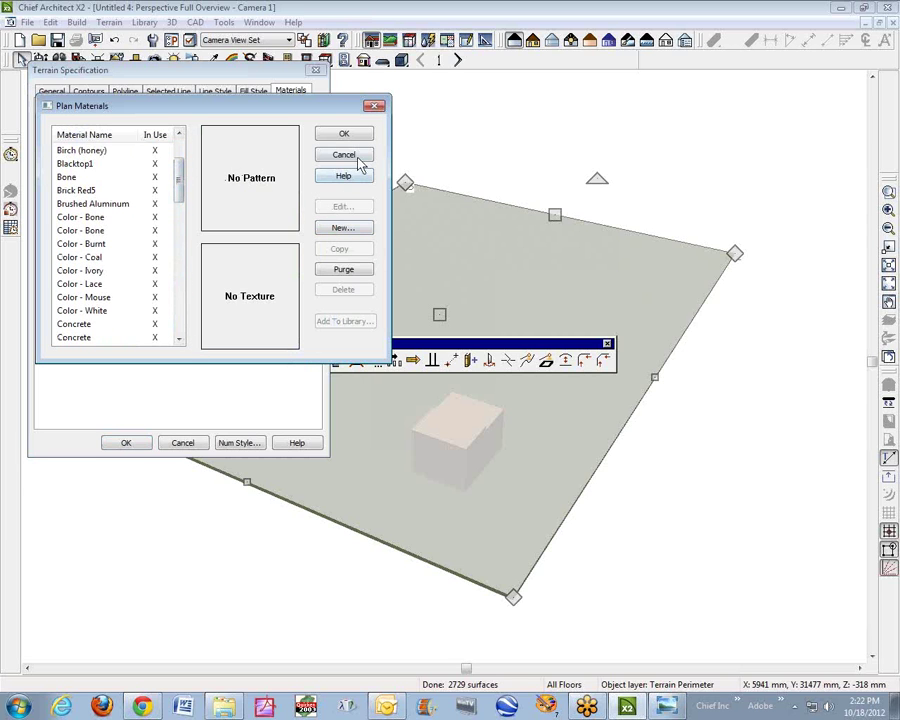
click(356, 158)
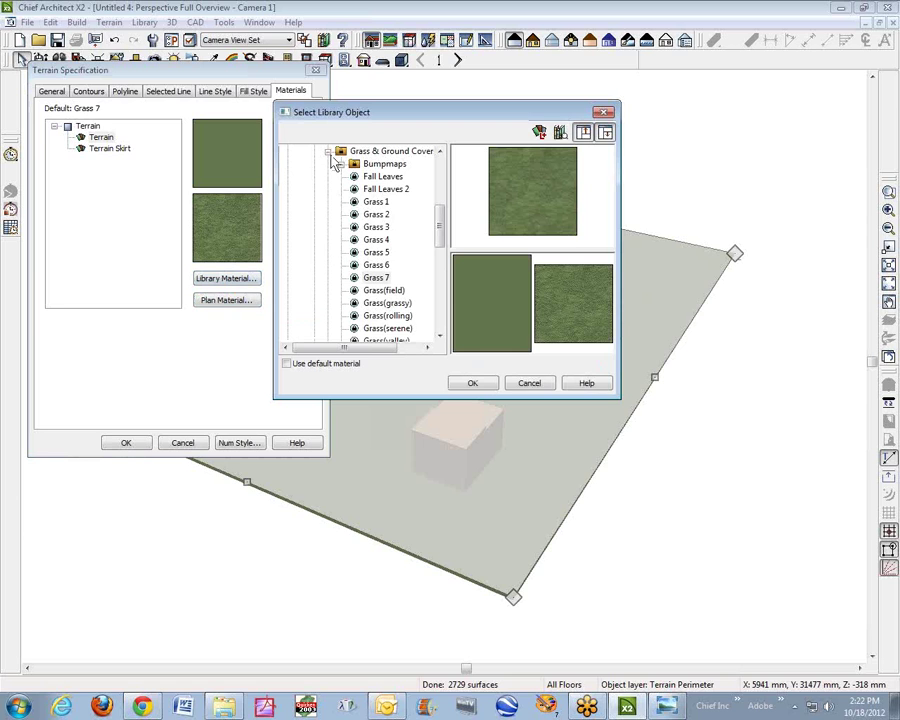
Assign Sand2 from the material library's Landscaping, Sand & Soil category to the Terrain component and apply the terrain specification
click(329, 152)
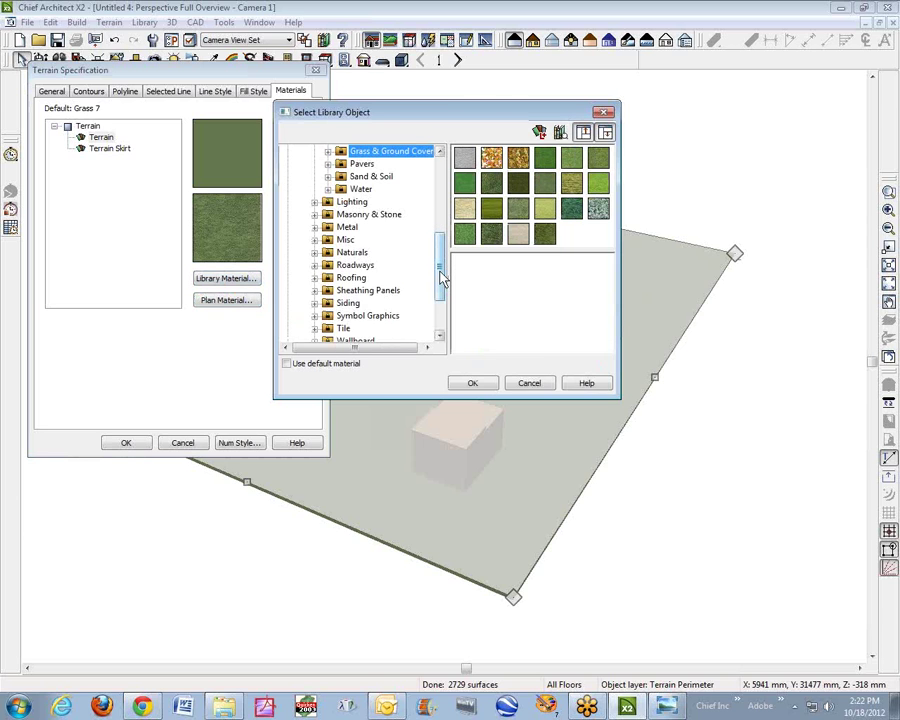
drag(443, 280, 440, 256)
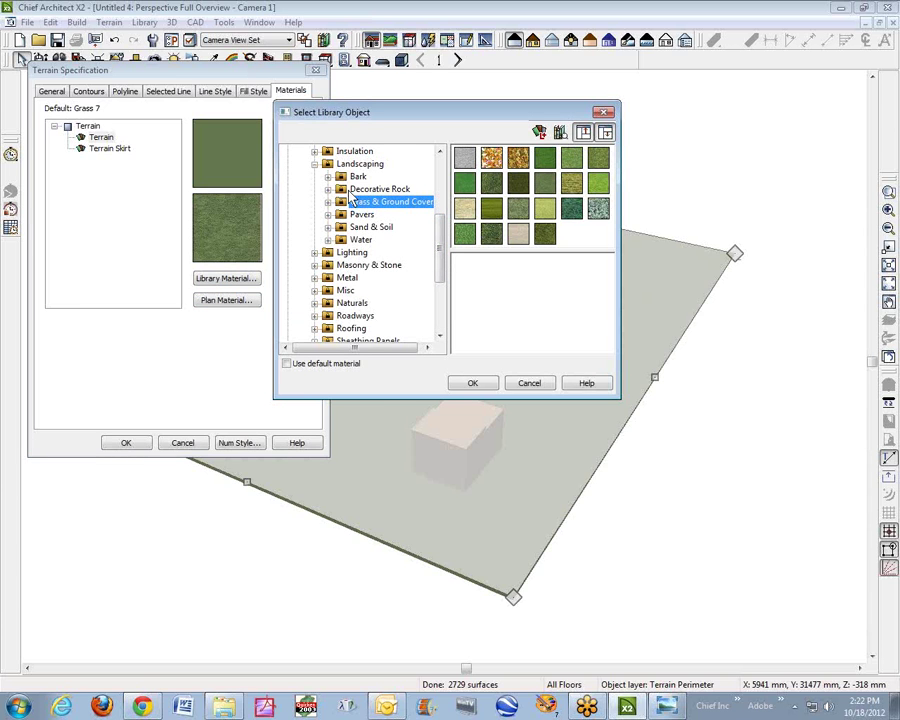
click(360, 229)
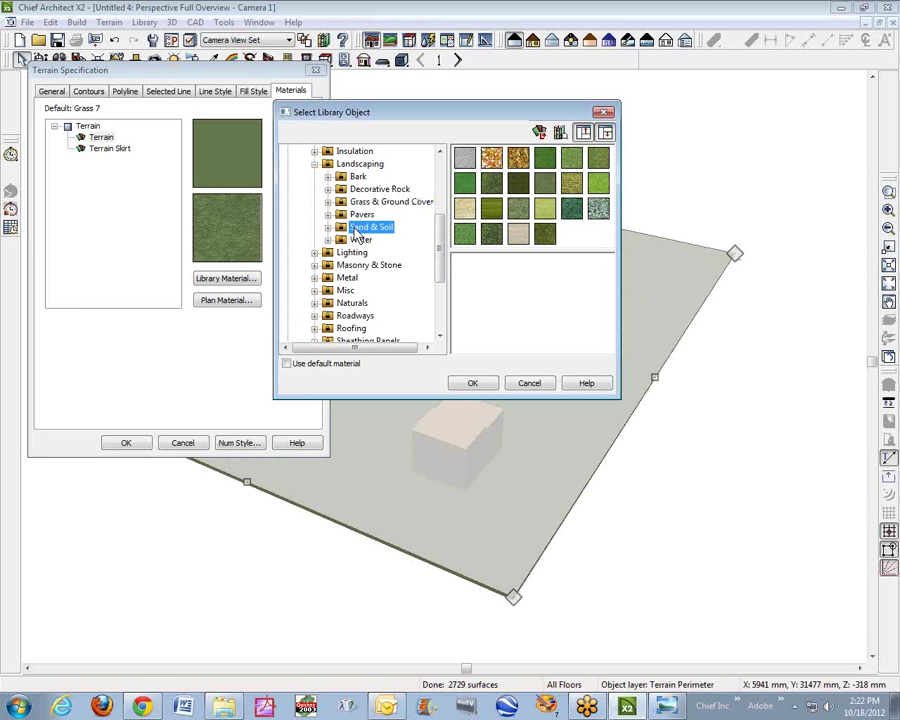
click(513, 232)
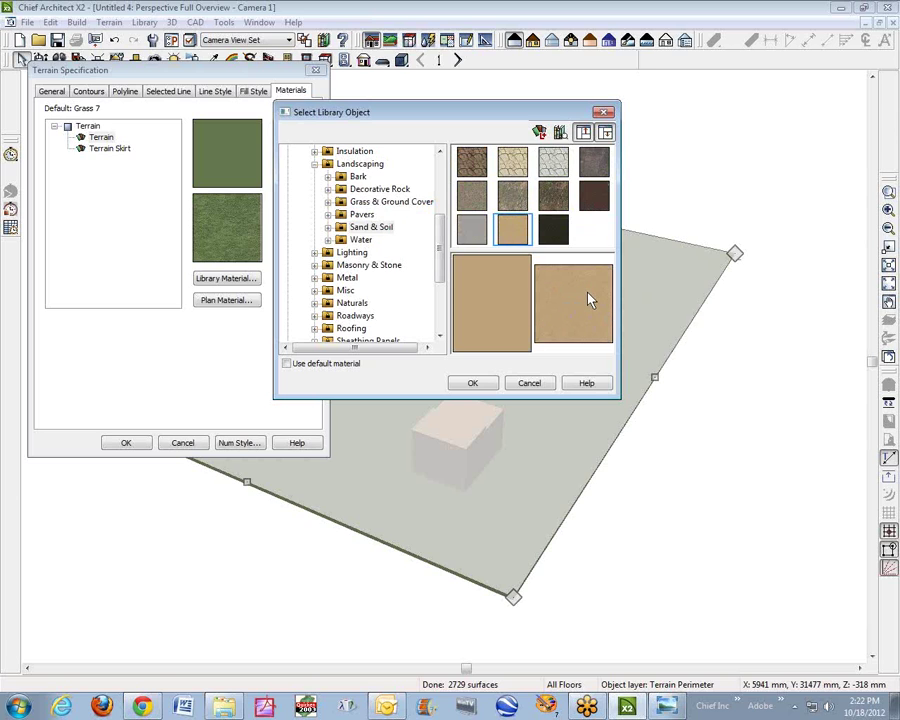
click(476, 384)
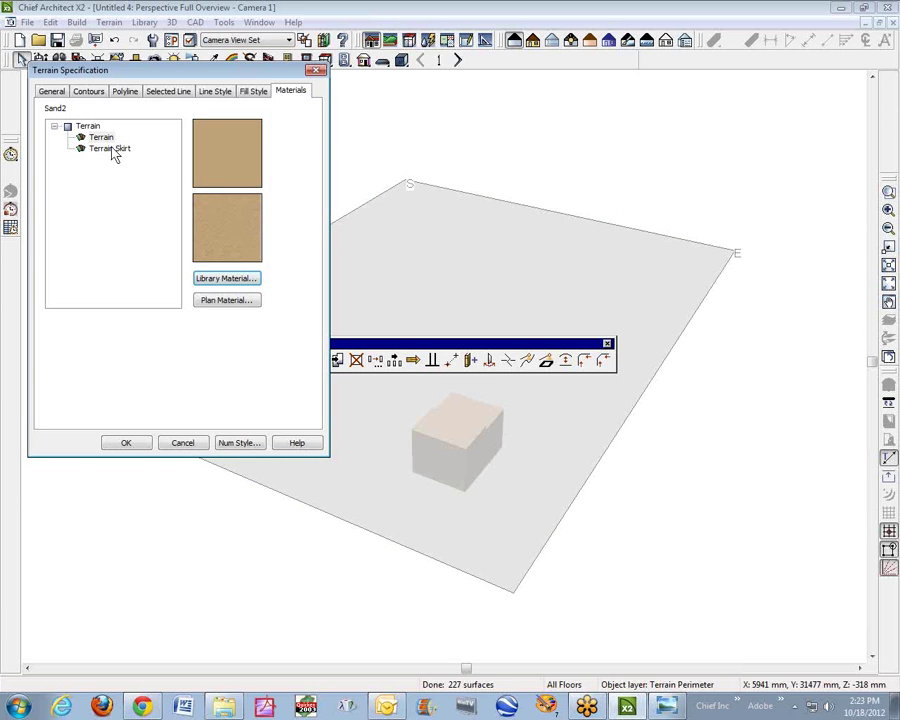
click(104, 138)
click(105, 149)
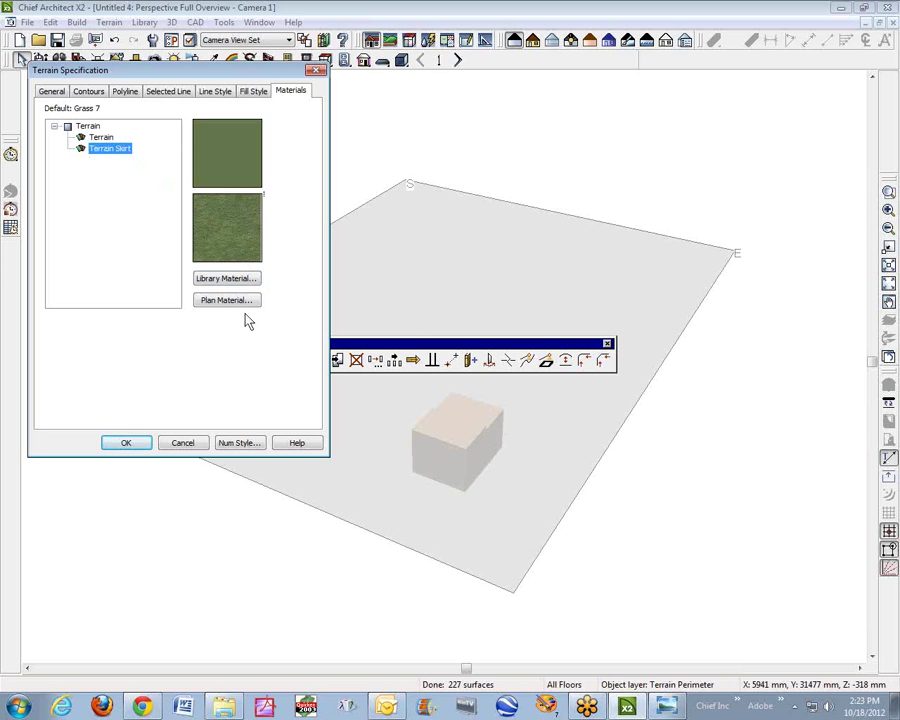
click(138, 447)
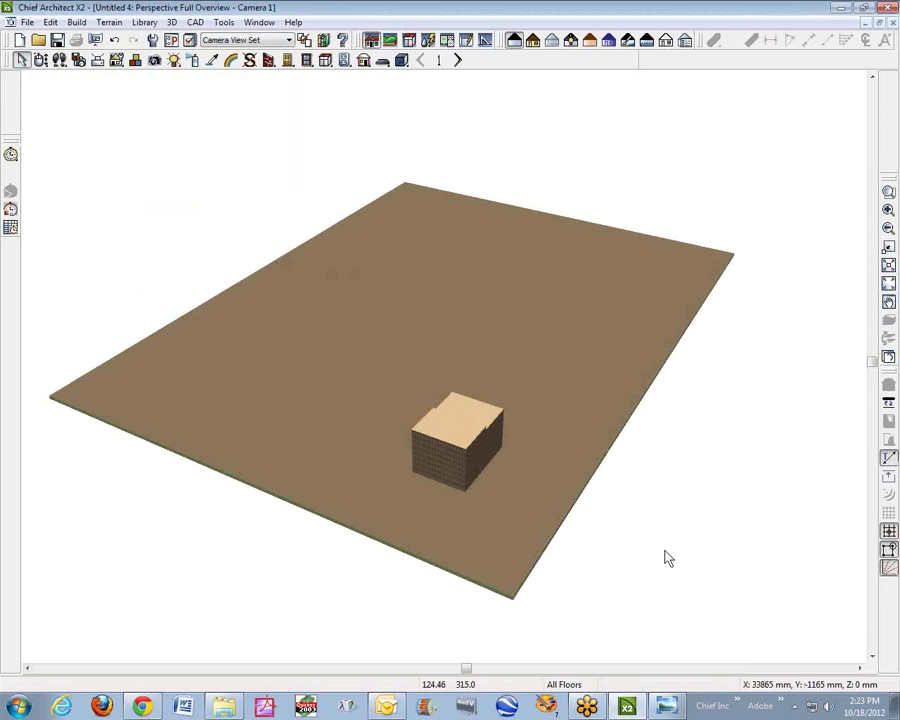
Reopen the terrain's specification and choose Sand2 from the plan materials for the Terrain Skirt
click(40, 60)
drag(228, 391, 226, 316)
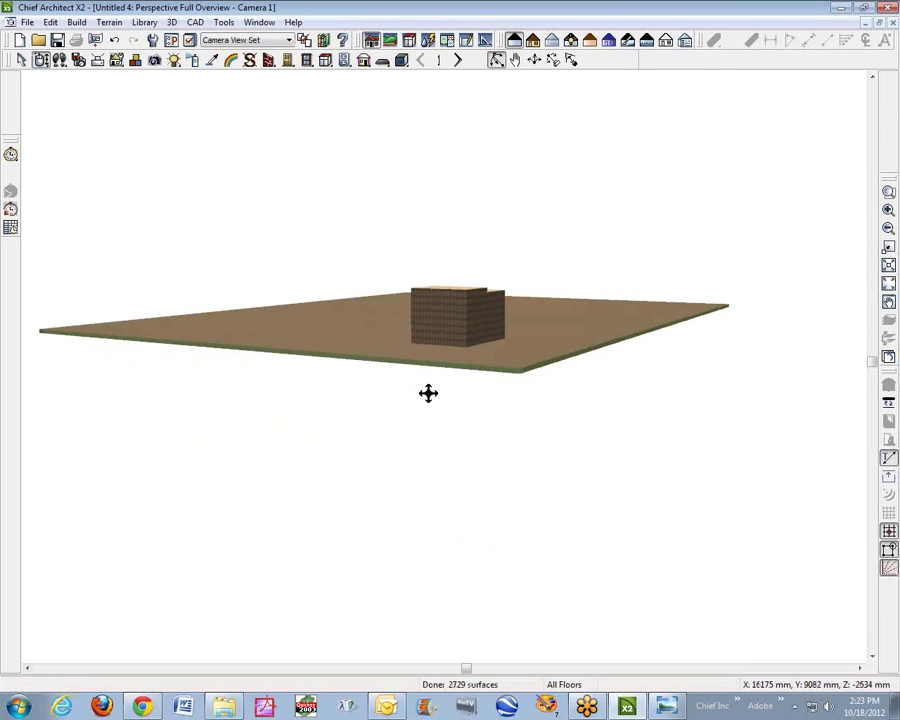
scroll(449, 370, up, 3)
scroll(449, 370, up, 3)
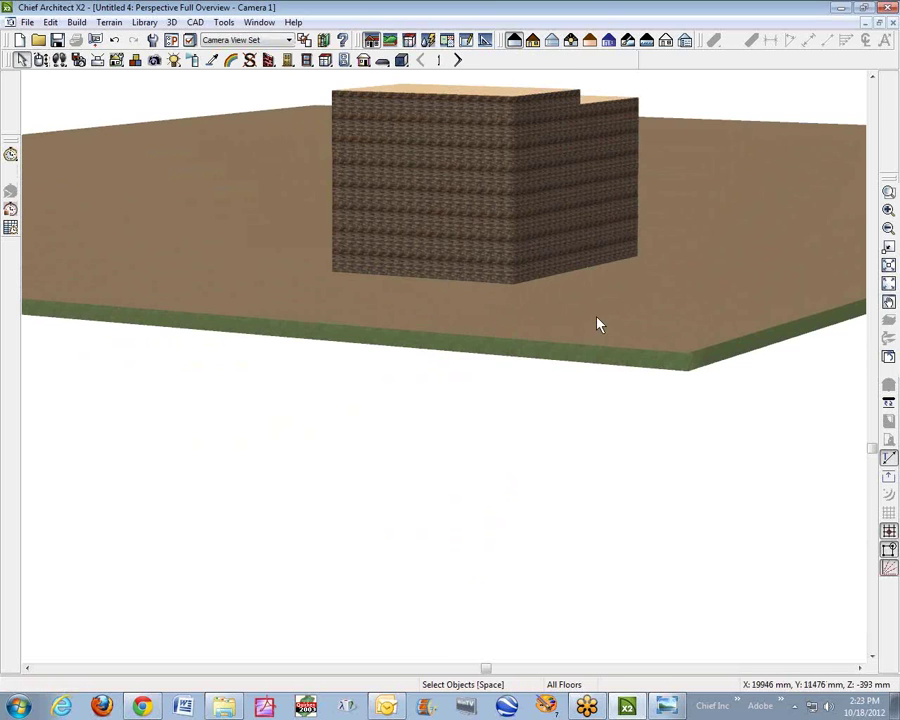
right_click(543, 362)
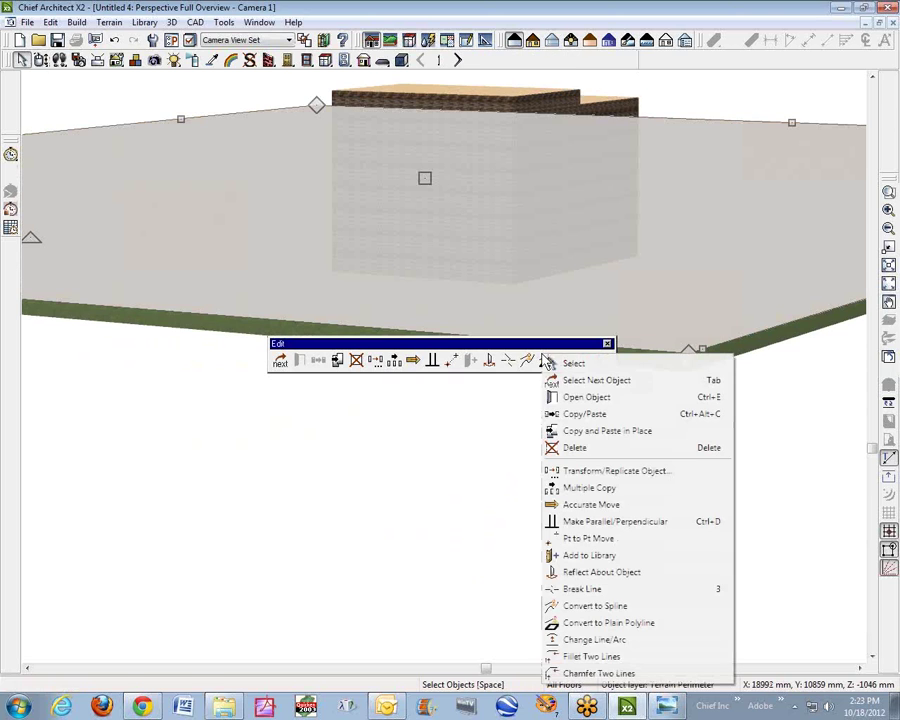
click(601, 399)
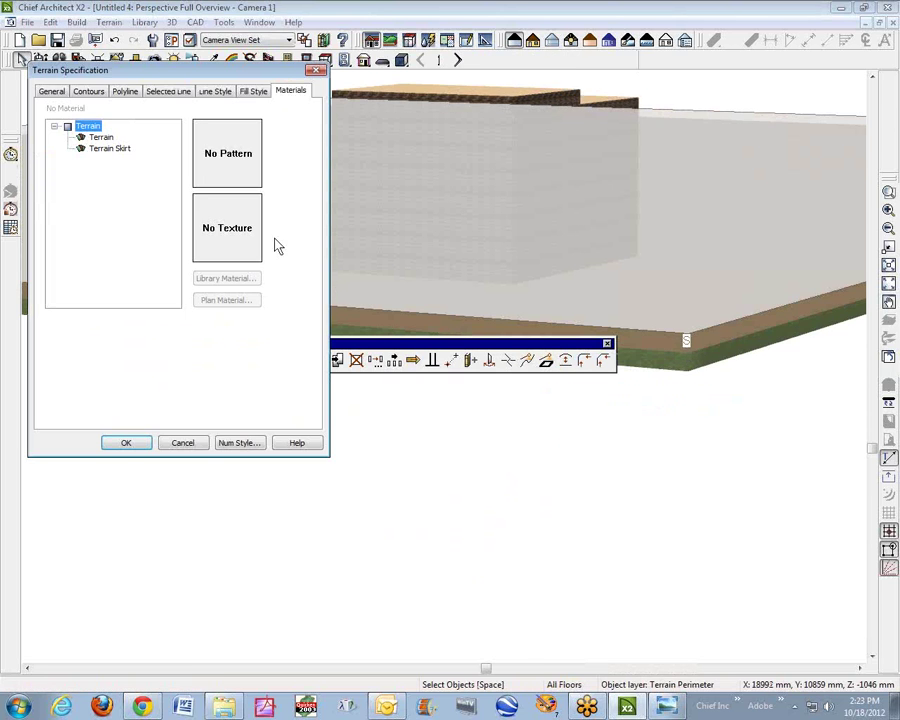
click(112, 148)
click(227, 301)
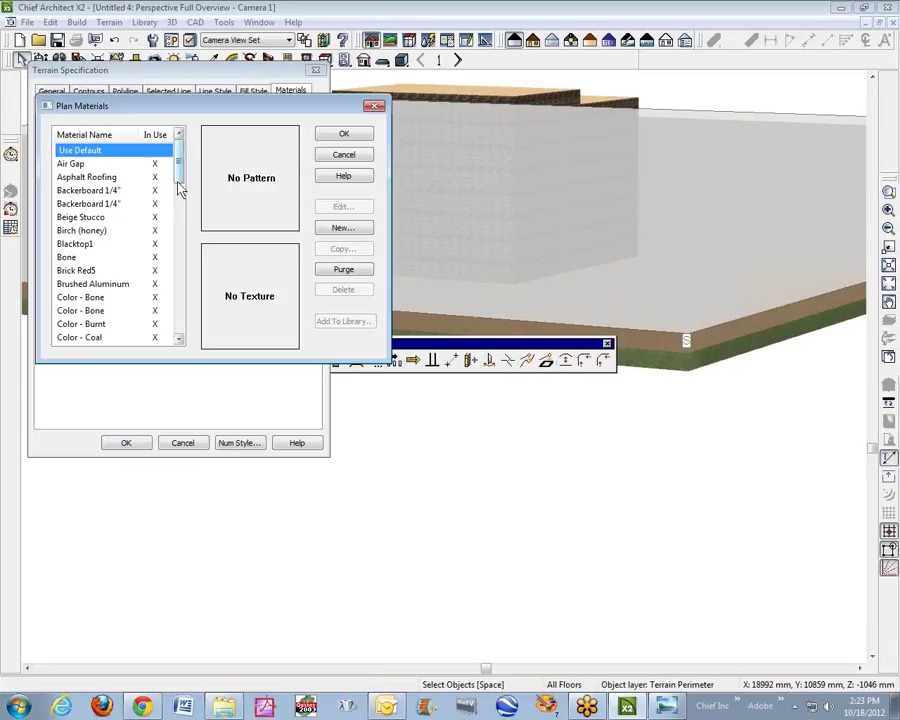
key(s)
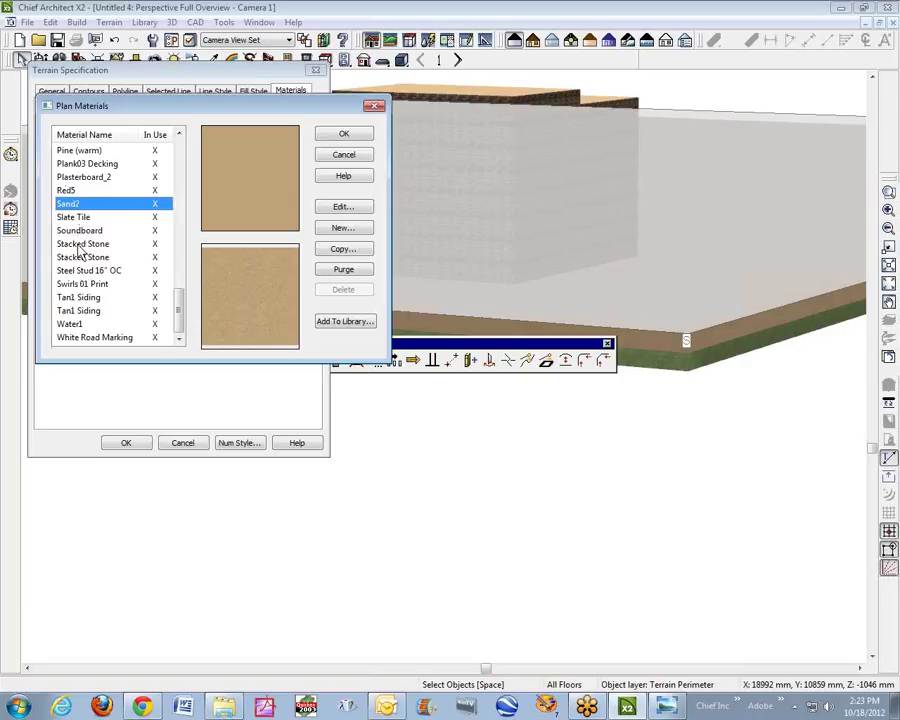
Apply the Sand2 plan material to the terrain skirt
click(344, 134)
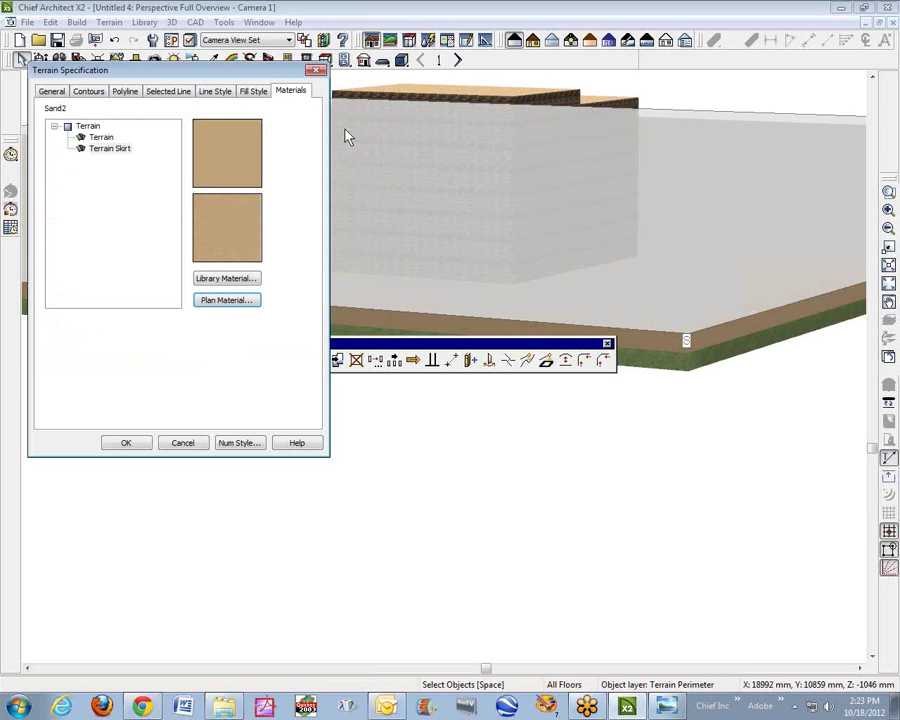
click(127, 443)
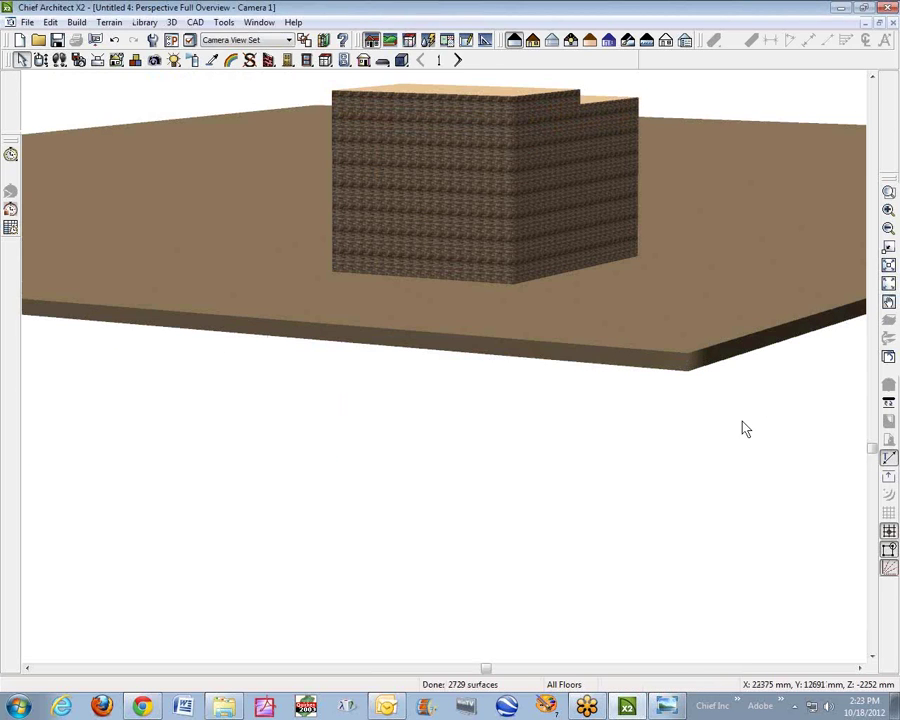
Set the terrain skirt thickness to 1000 mm and close the perspective camera view to return to the floor plan
click(577, 363)
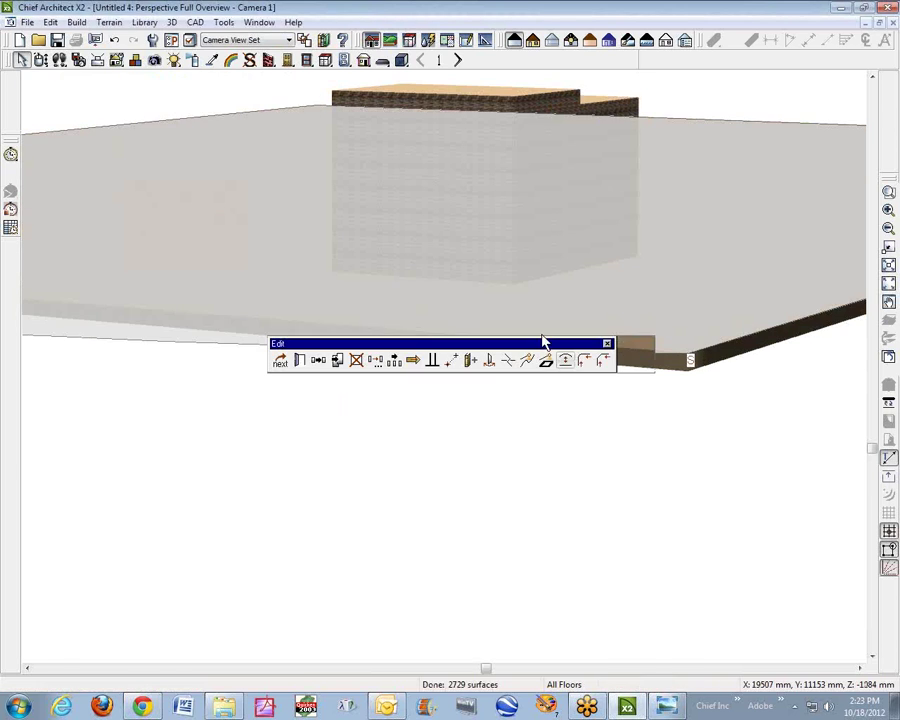
click(305, 369)
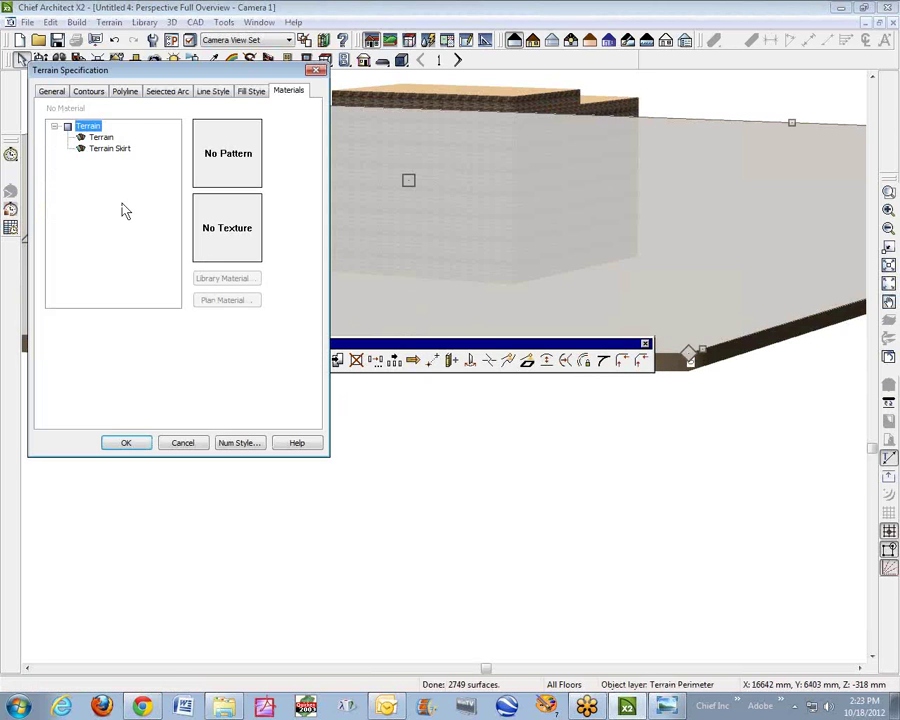
click(53, 91)
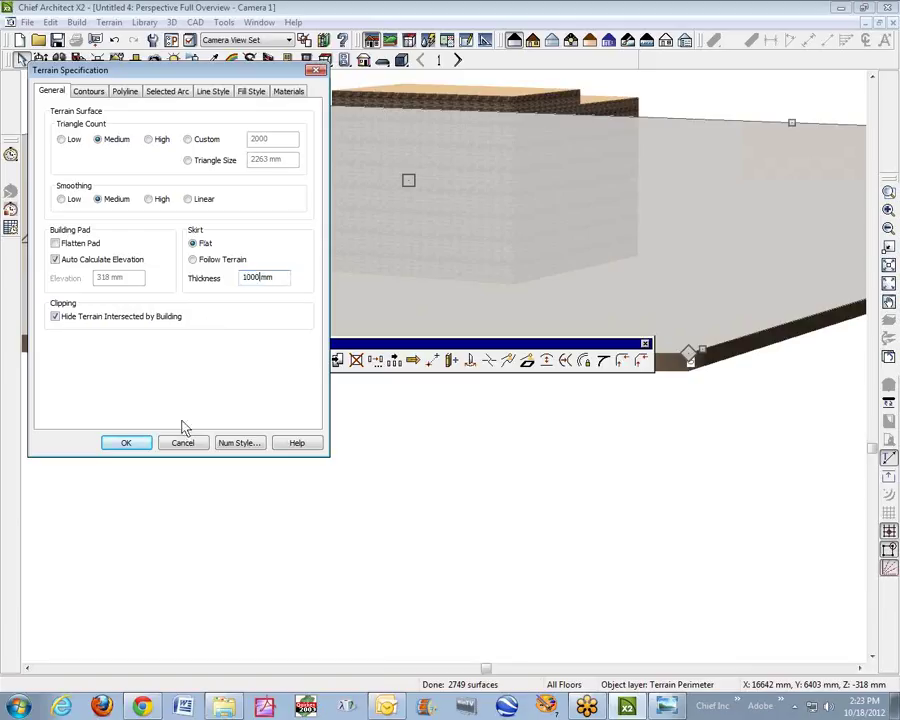
click(124, 444)
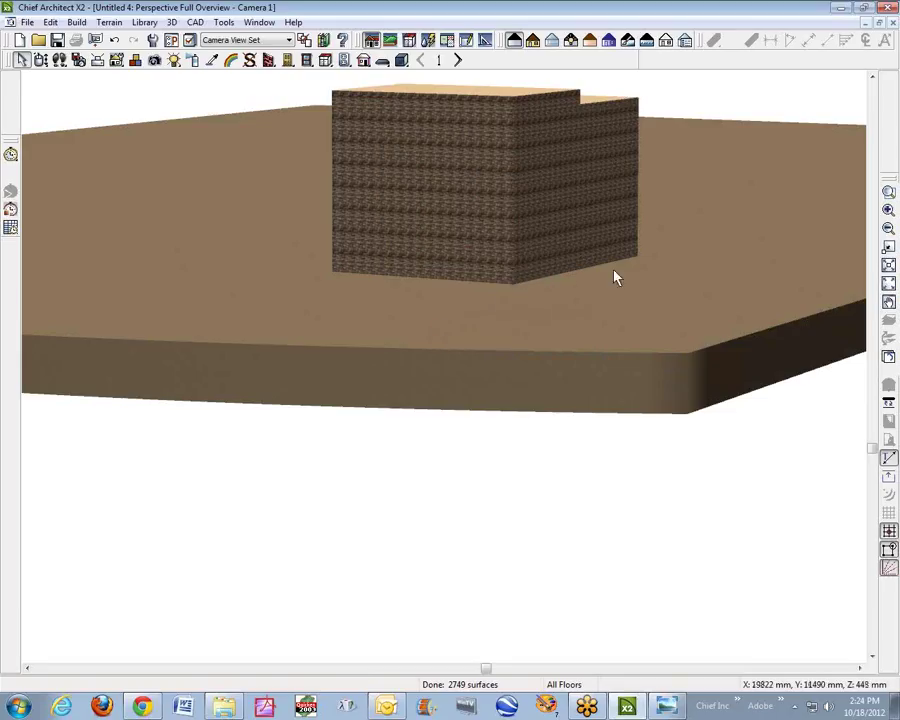
click(893, 24)
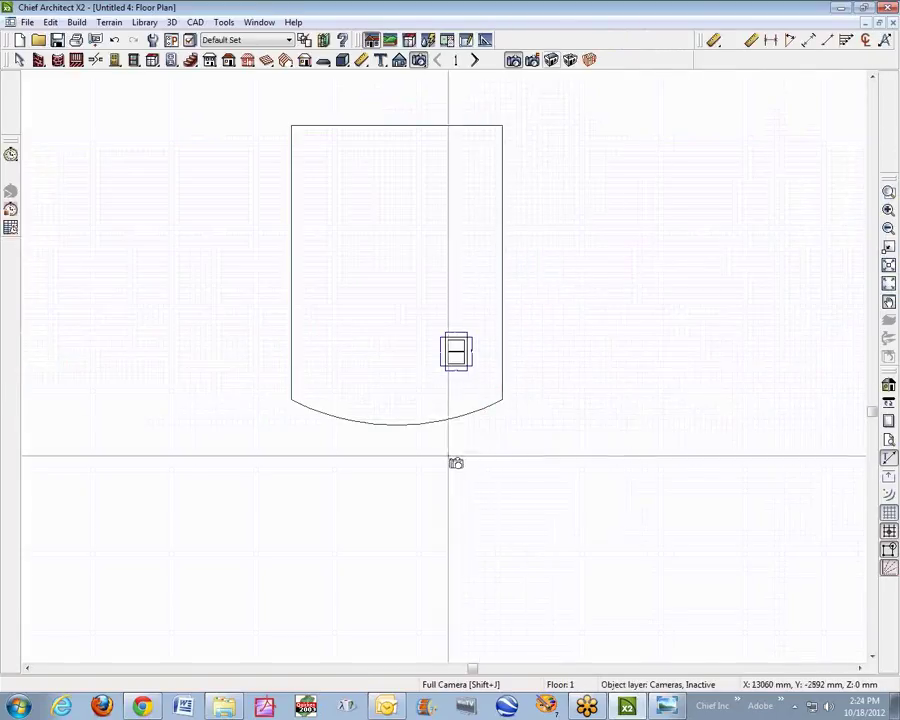
Convert the curved lower edge of the terrain perimeter into a straight line with Change Line/Arc
click(426, 427)
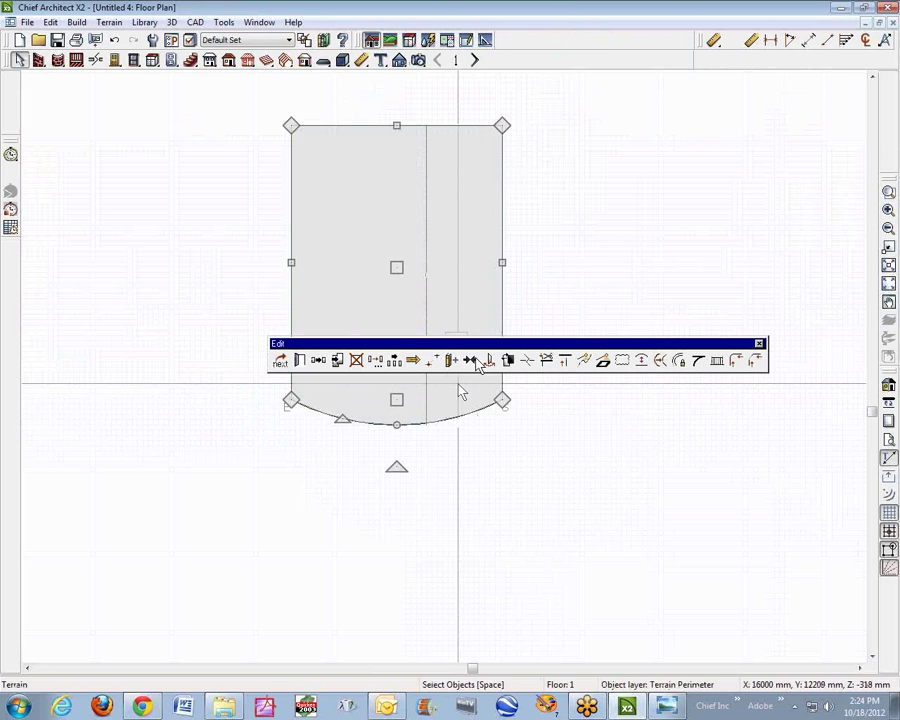
drag(453, 345, 444, 471)
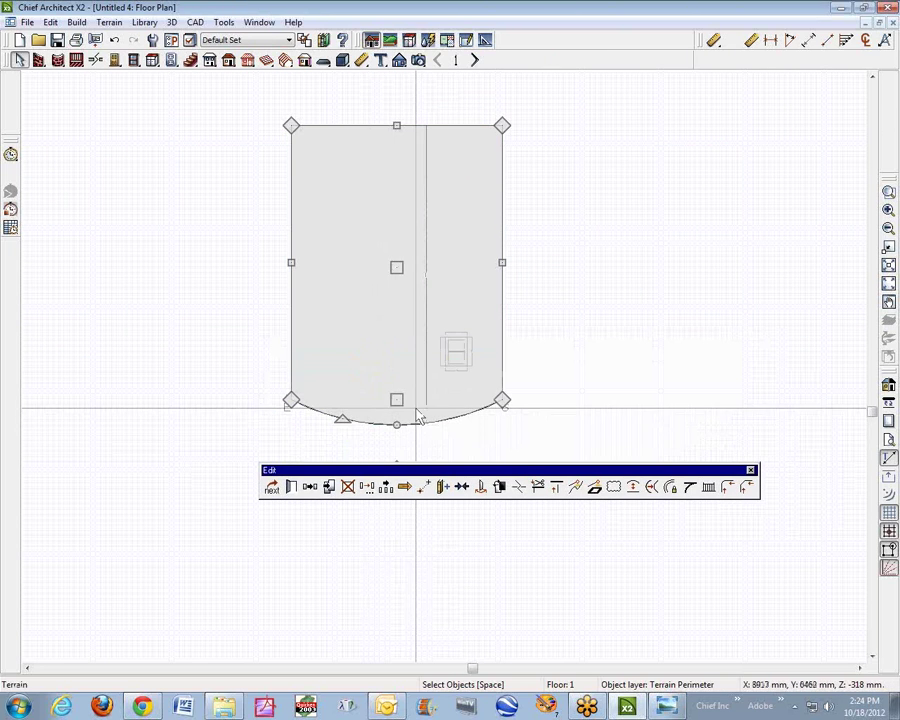
click(480, 432)
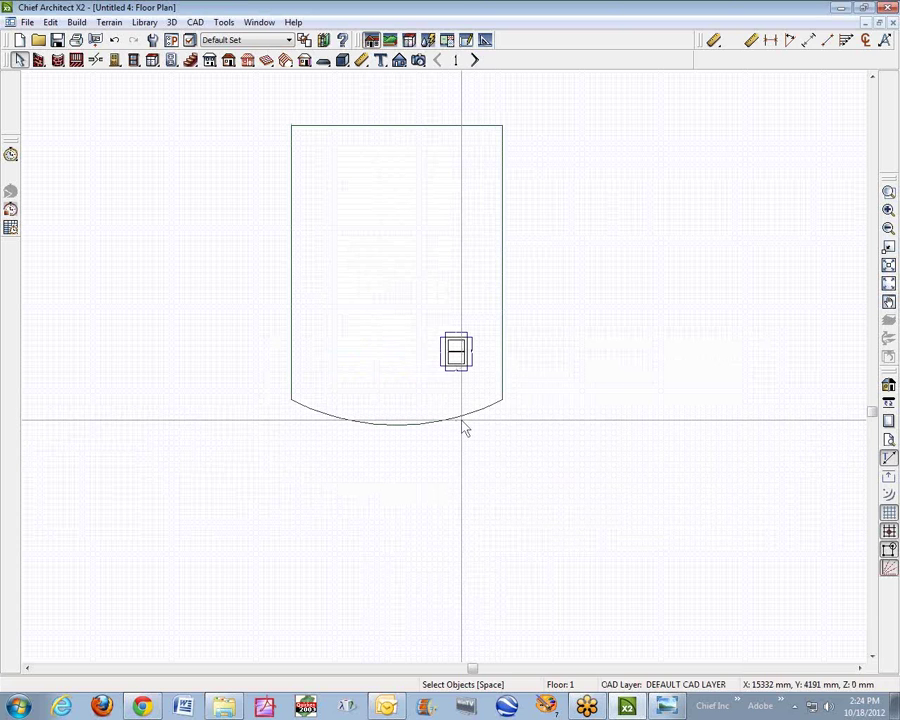
click(462, 414)
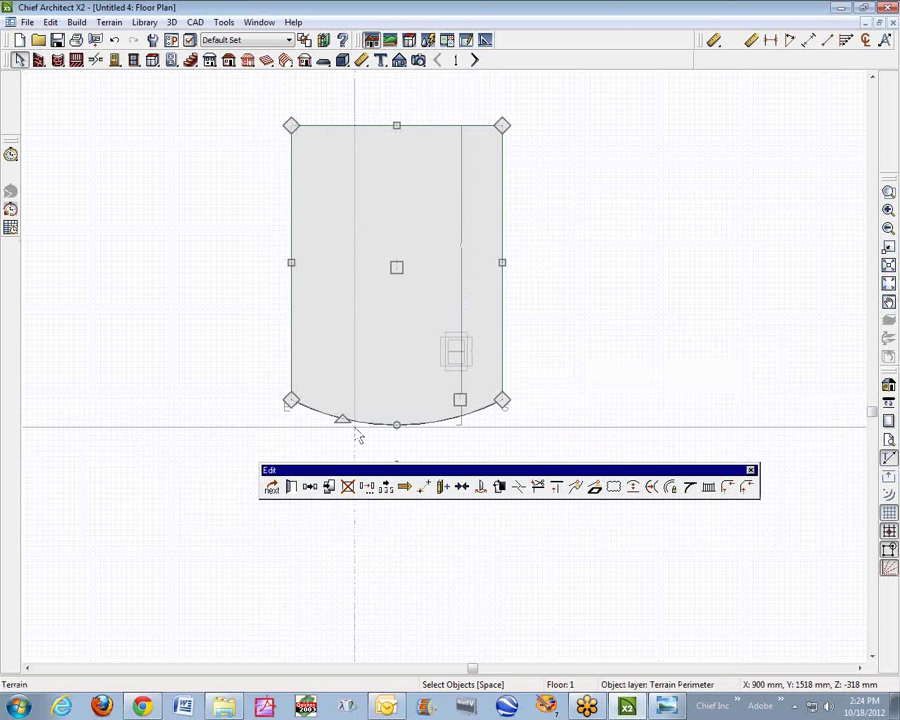
click(632, 488)
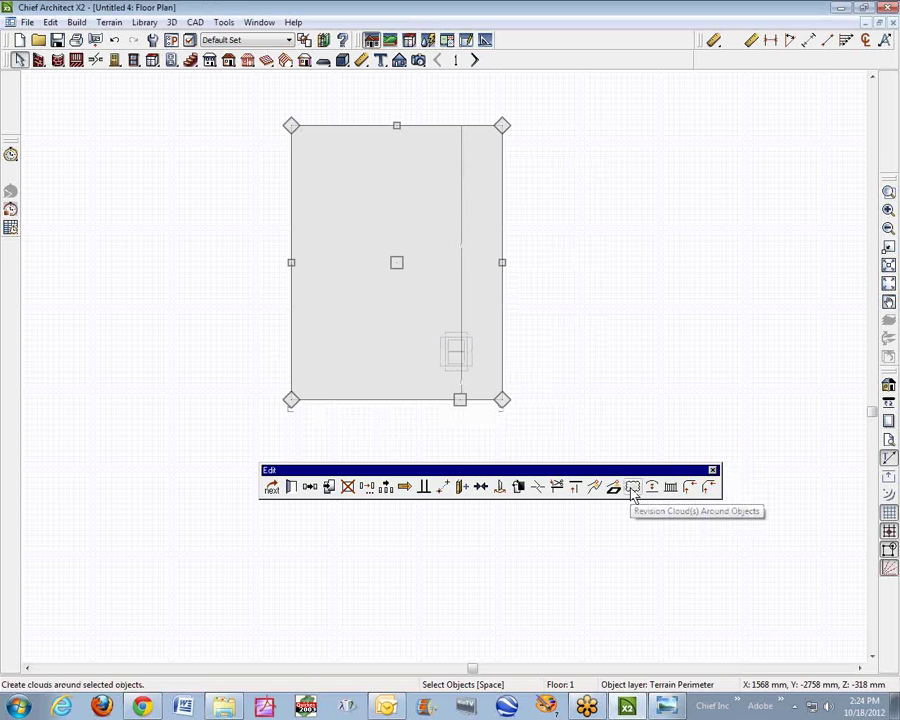
click(651, 487)
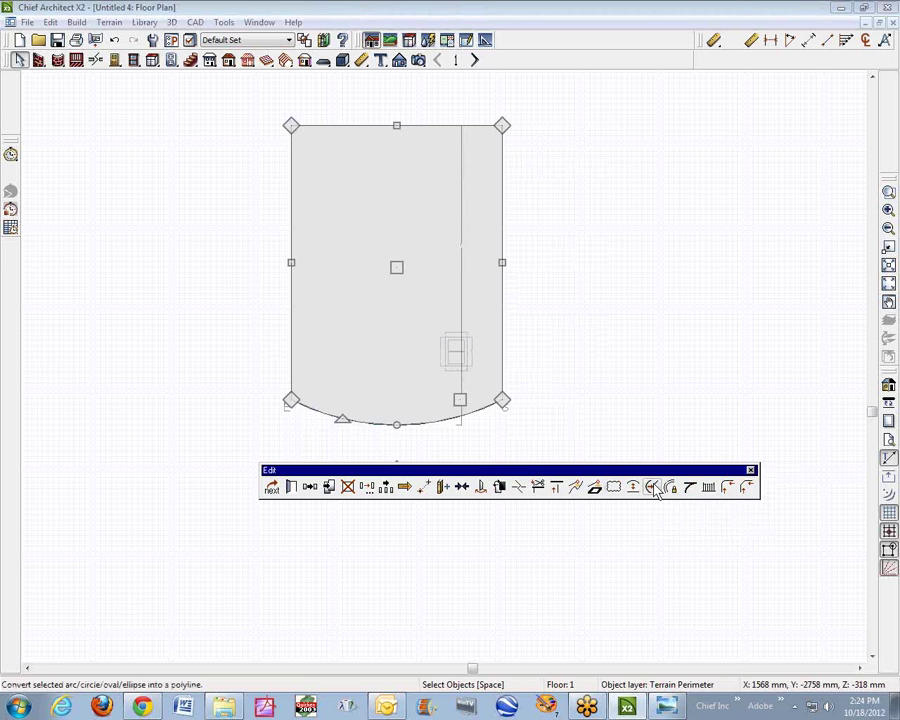
click(652, 487)
click(103, 148)
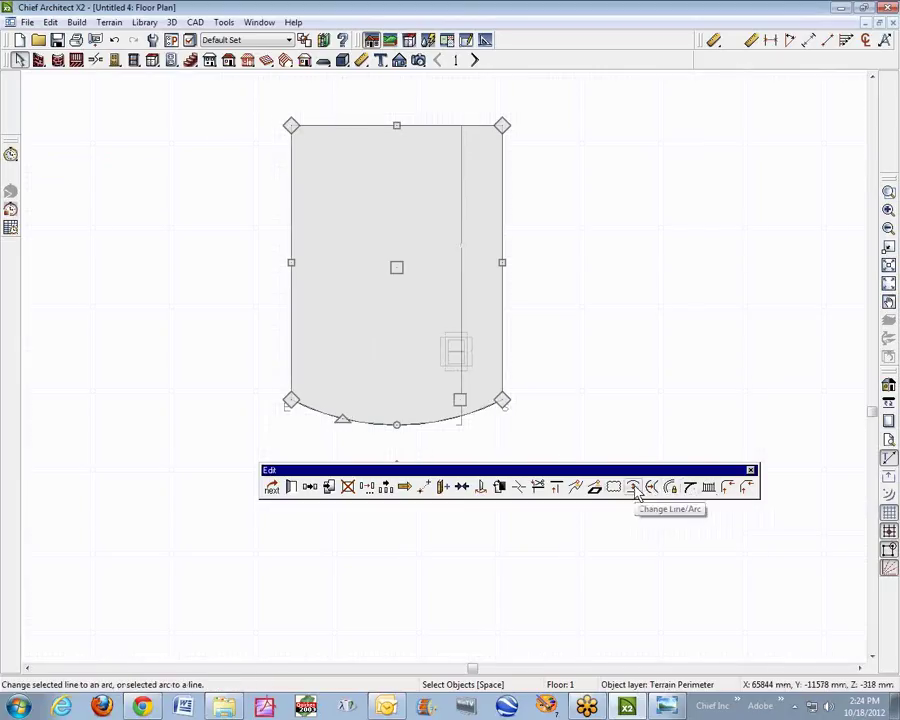
click(634, 487)
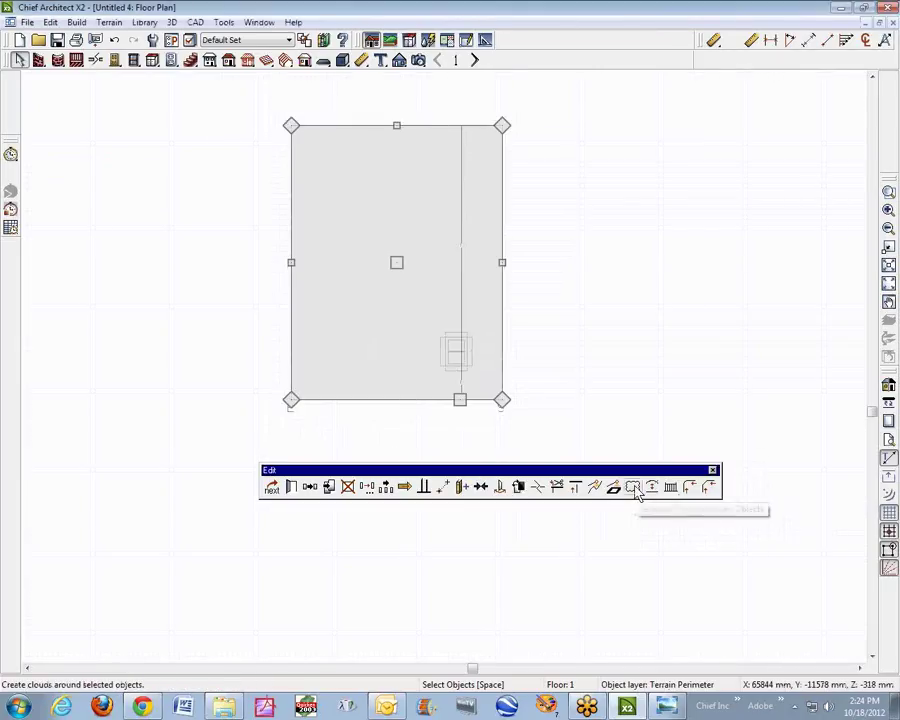
click(575, 371)
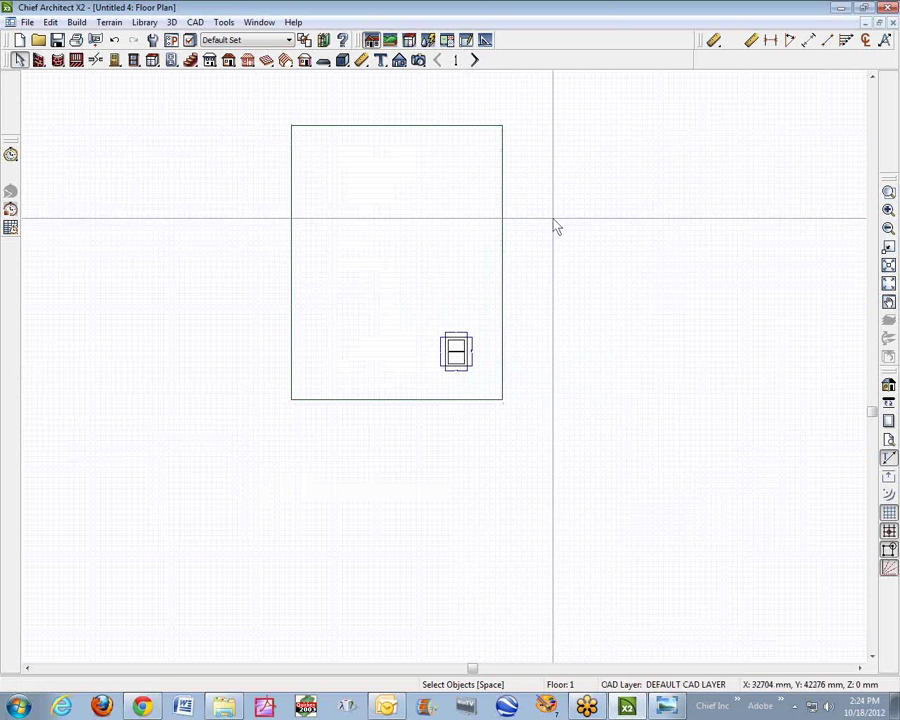
Hide the reference grid and turn off grid snaps in the floor plan
click(889, 193)
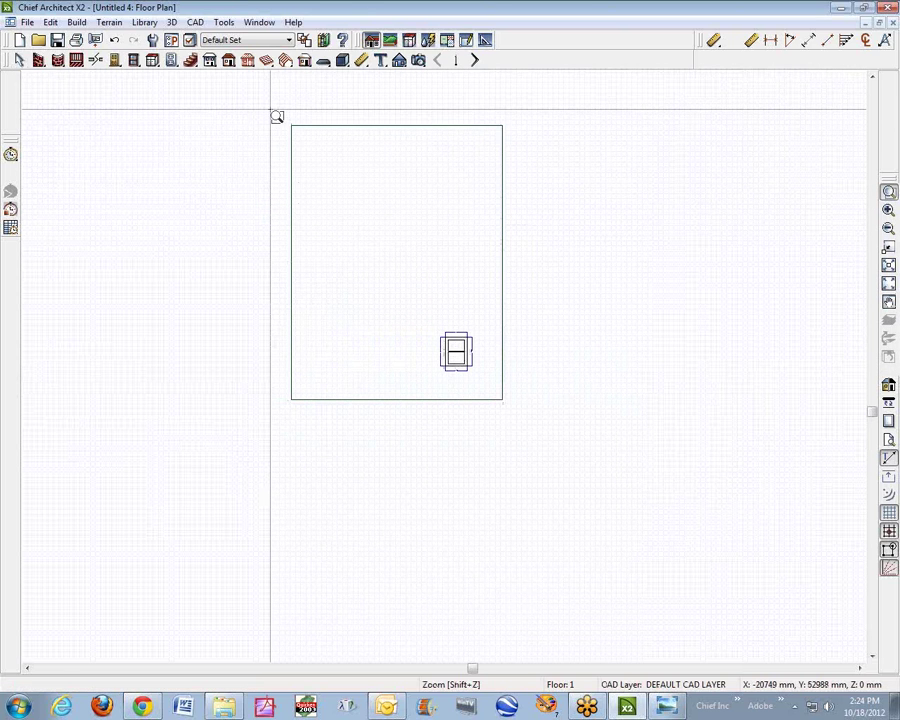
drag(277, 117, 544, 428)
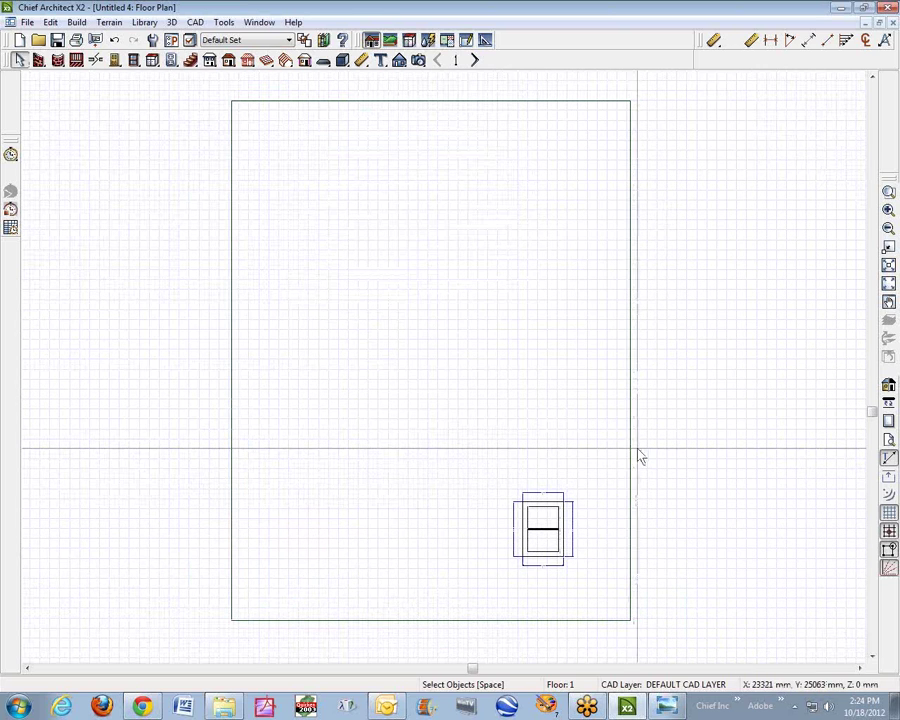
click(889, 532)
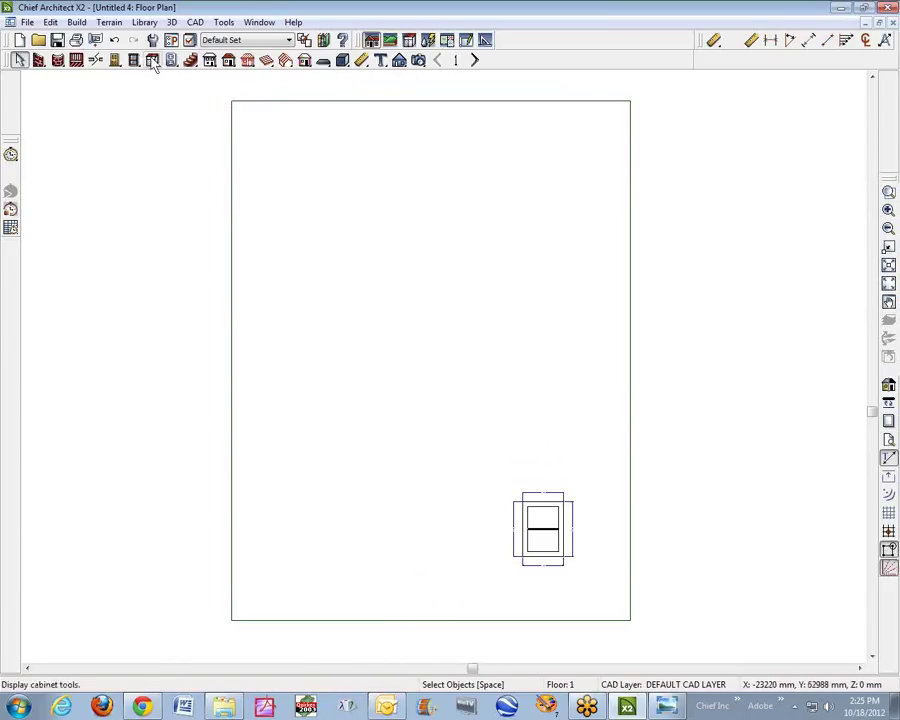
Draw a small upright rectangular terrain feature near the upper-left corner of the terrain perimeter
click(106, 23)
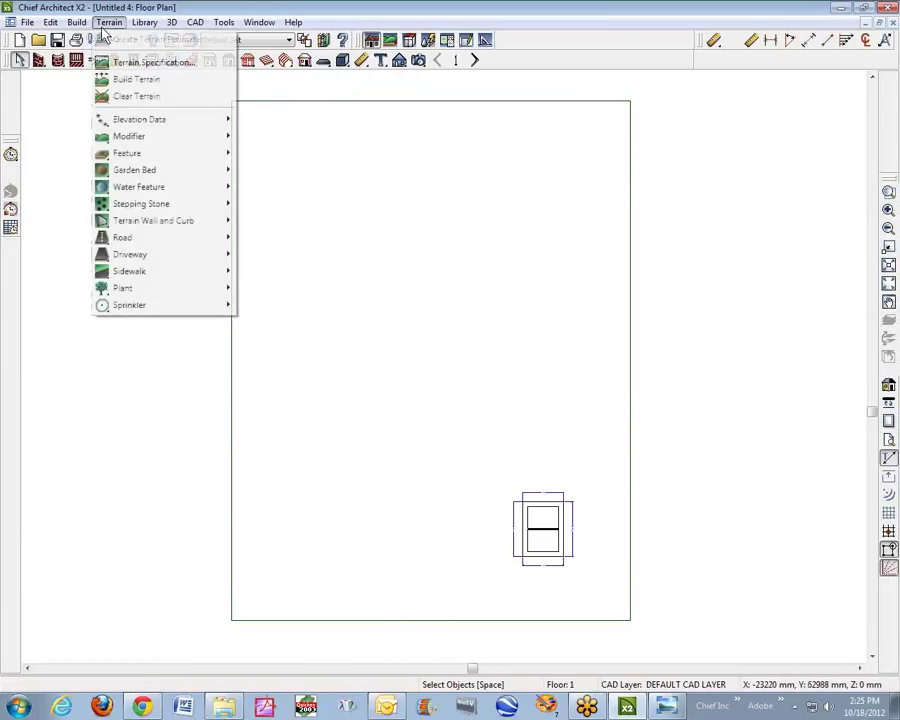
mouse_move(160, 157)
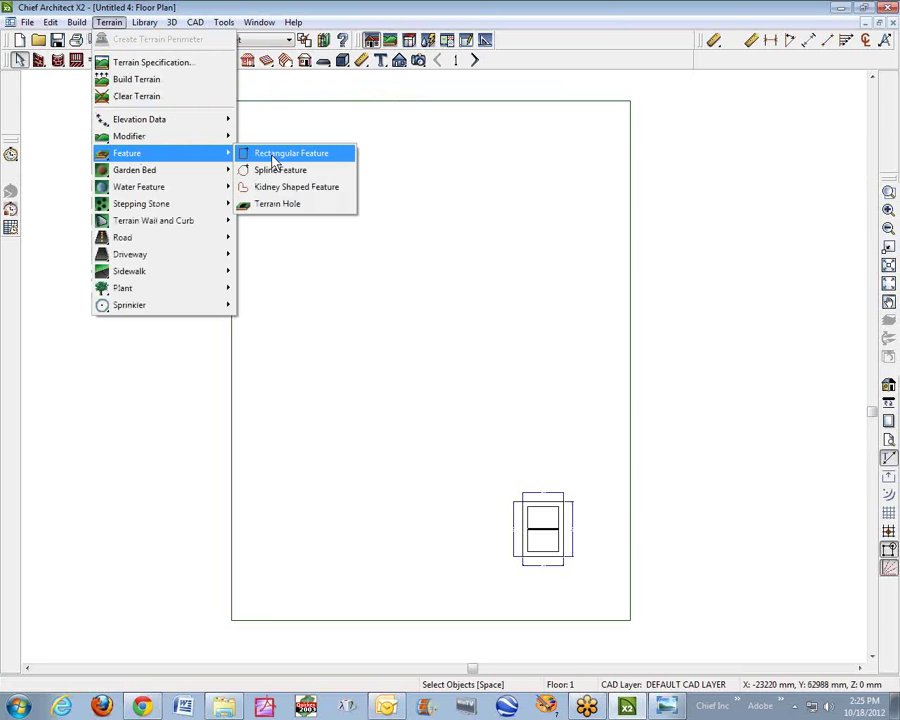
click(274, 160)
drag(297, 149, 337, 204)
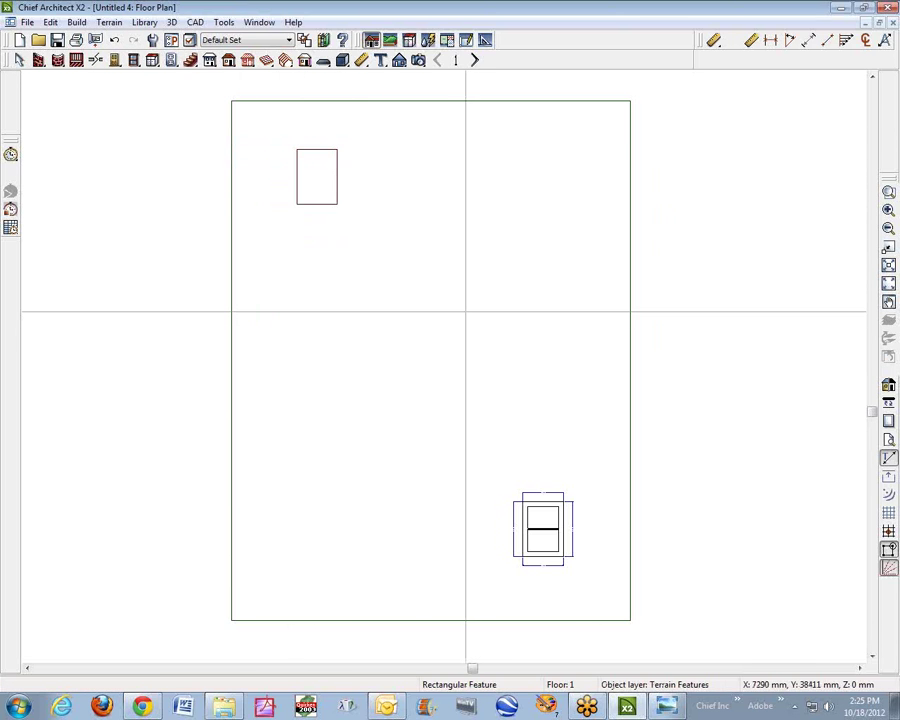
Draw a spline terrain feature of similar size to the right of the rectangular feature
click(110, 23)
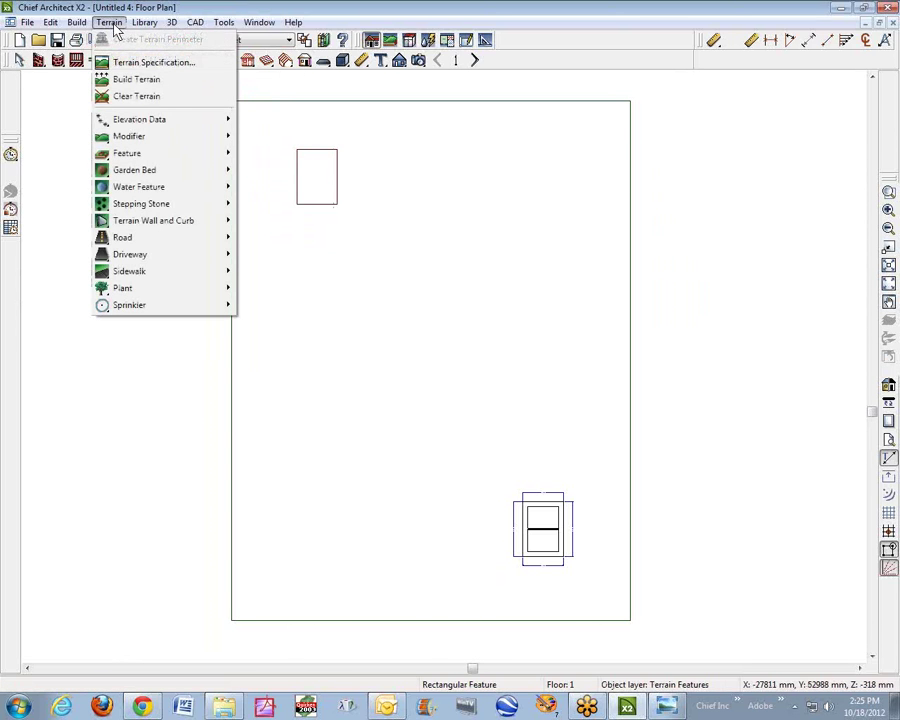
mouse_move(146, 123)
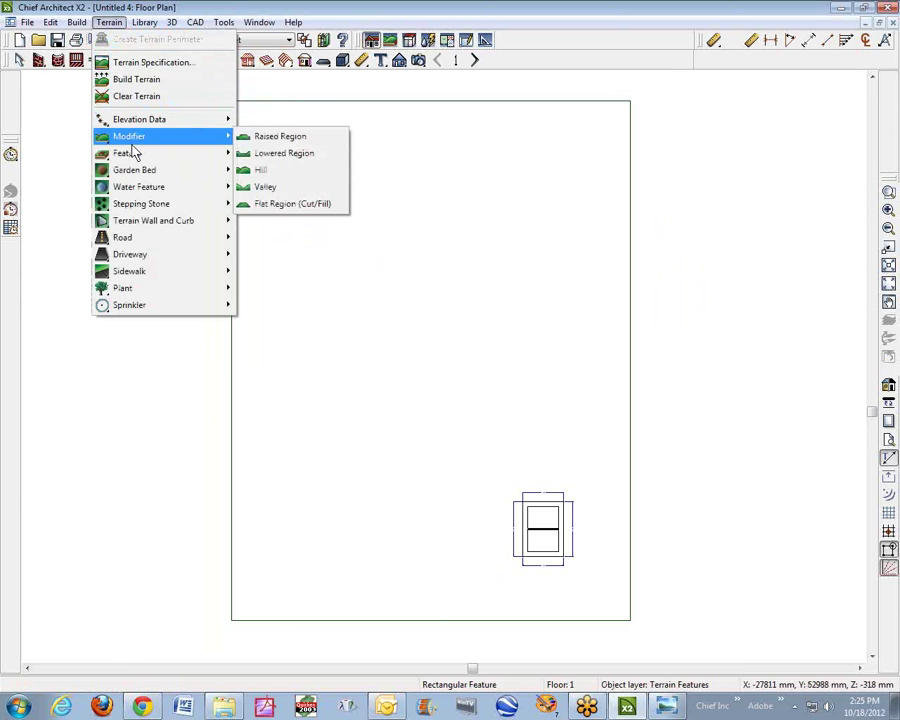
mouse_move(132, 156)
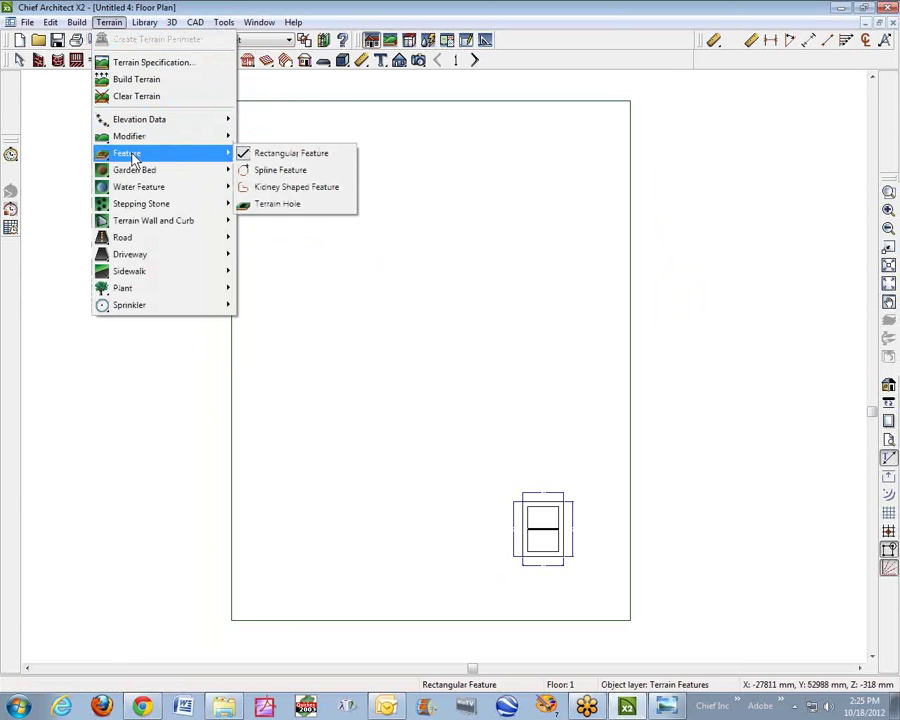
click(282, 172)
click(296, 176)
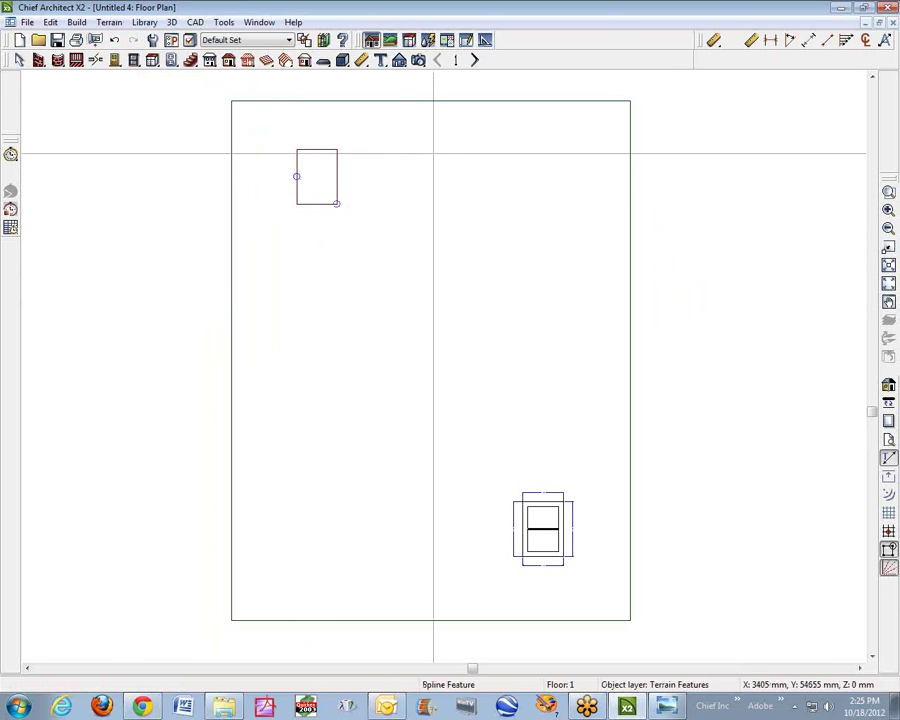
double_click(462, 194)
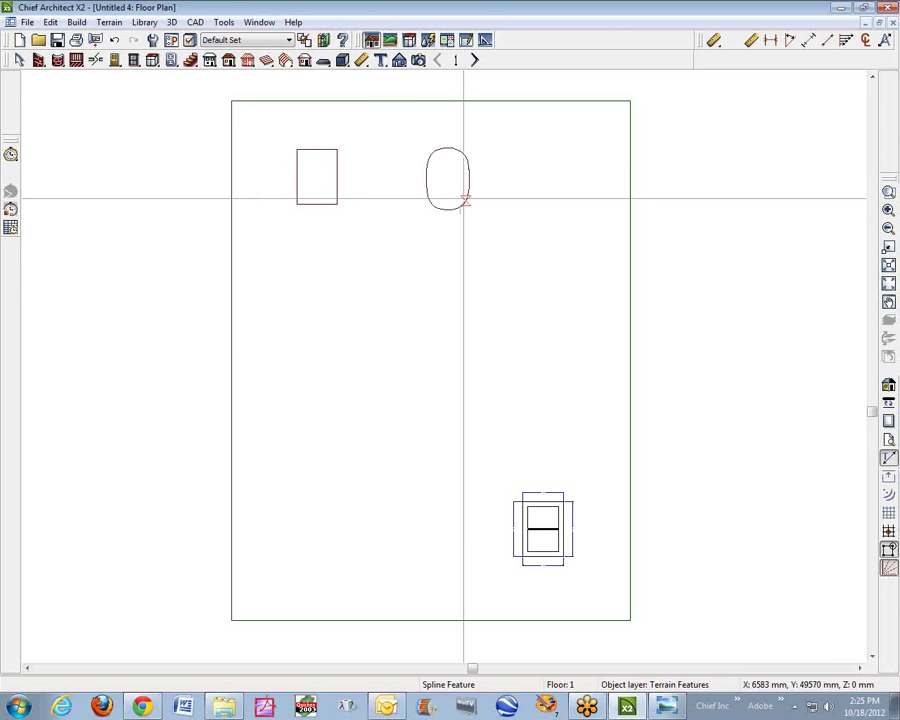
click(432, 153)
key(Escape)
key(space)
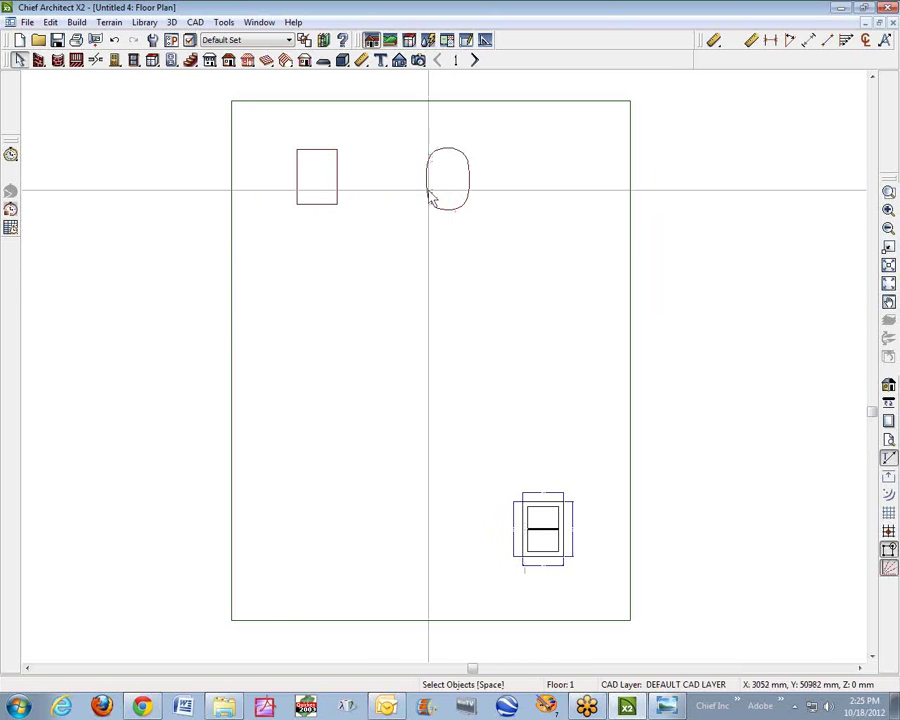
Reshape the spline feature by pulling its lower-left corner point up and outward
click(430, 187)
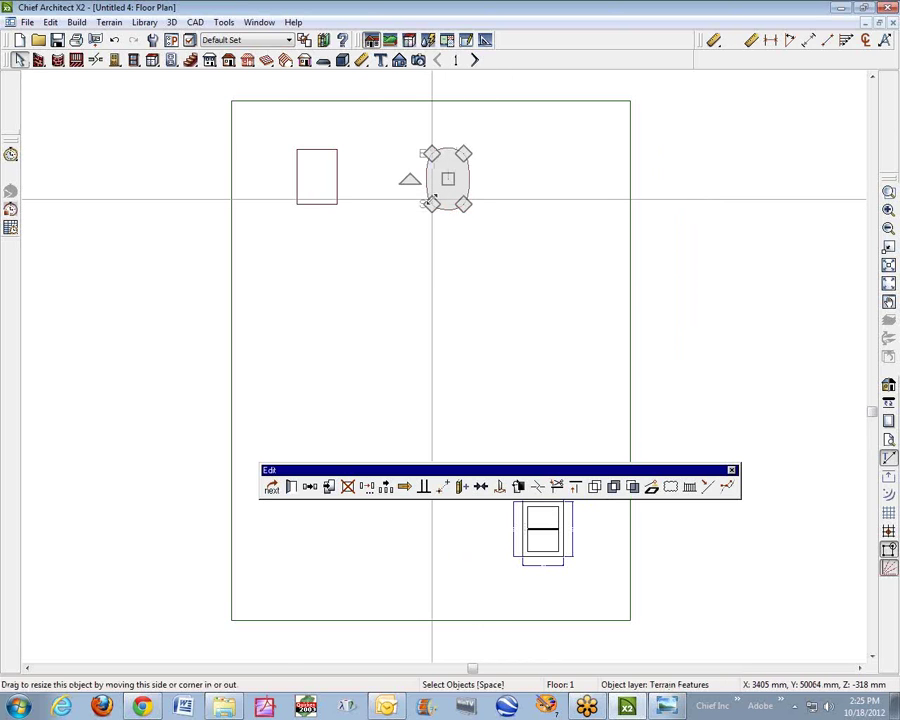
drag(430, 203, 418, 178)
click(342, 186)
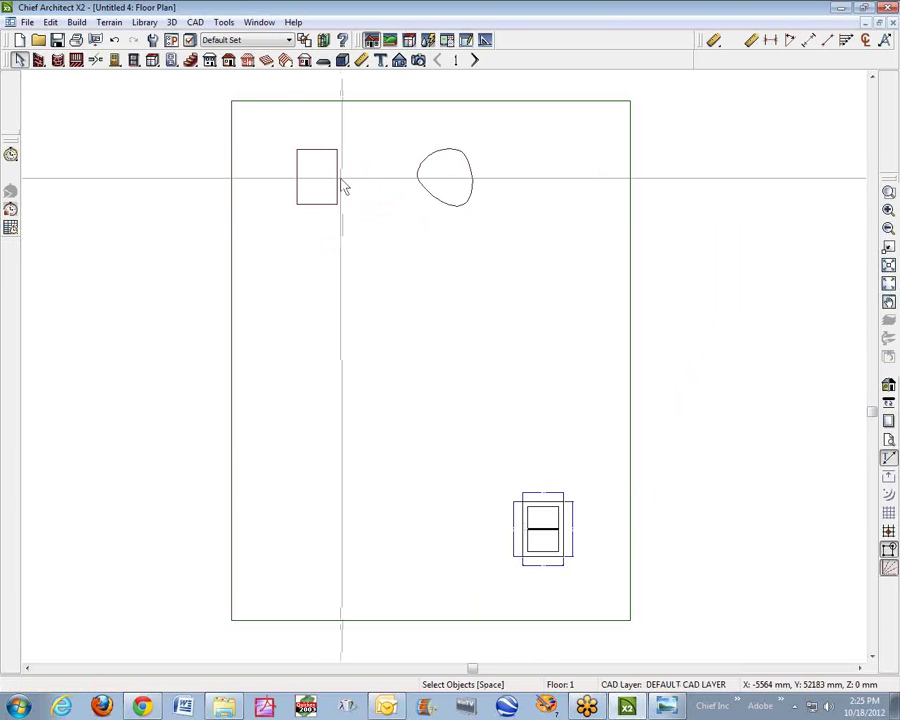
Turn the rectangular feature's right edge into an outward-bulging arc with Change Line/Arc, and undo the change
click(336, 188)
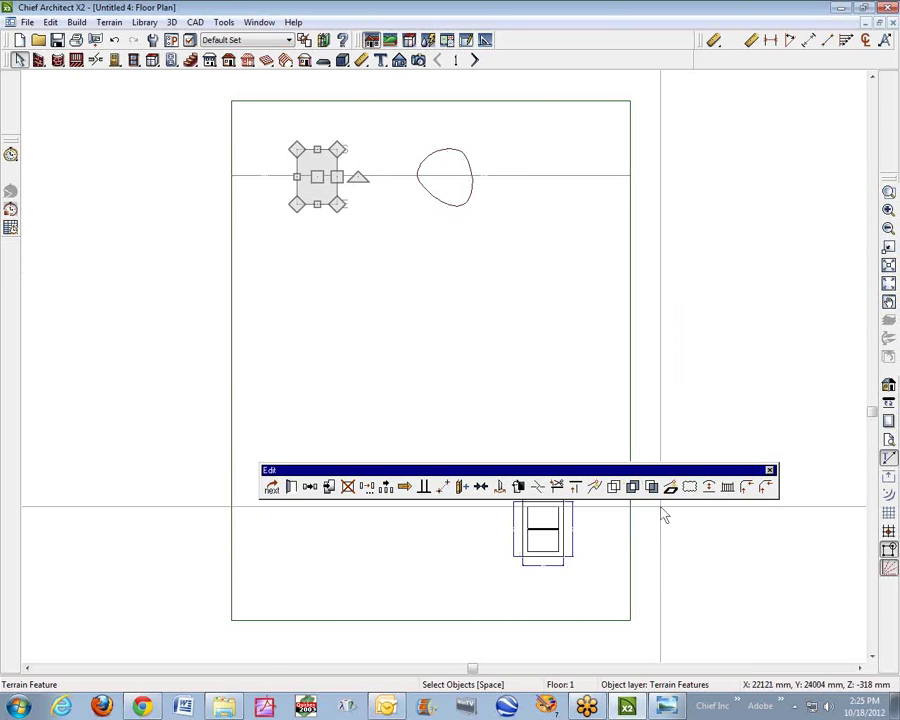
click(710, 488)
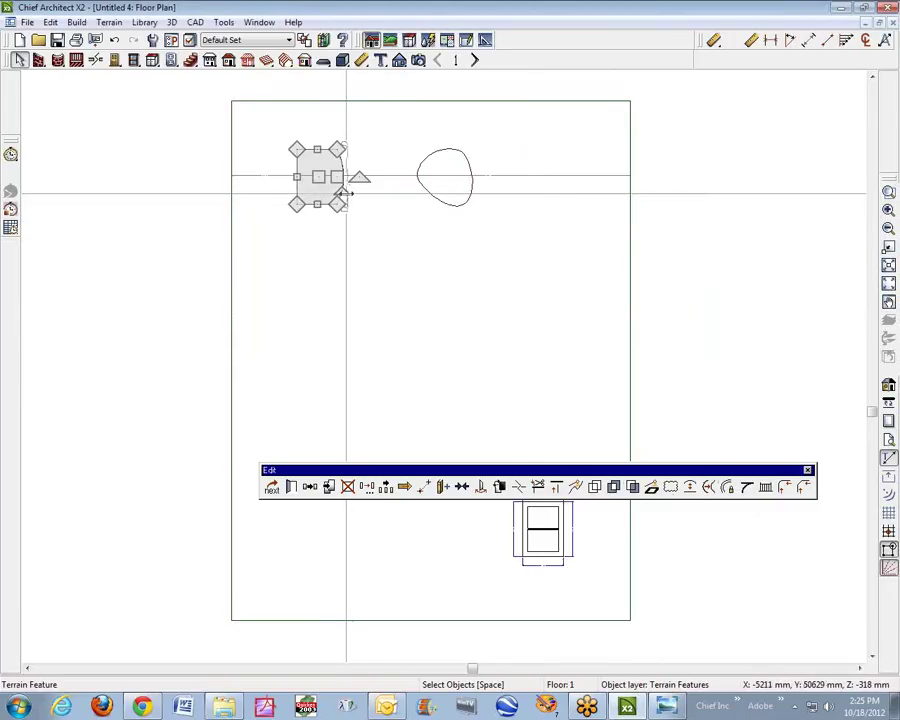
mouse_move(342, 193)
mouse_down()
mouse_move(364, 195)
mouse_move(318, 191)
mouse_move(362, 191)
mouse_move(301, 178)
mouse_move(348, 194)
mouse_up()
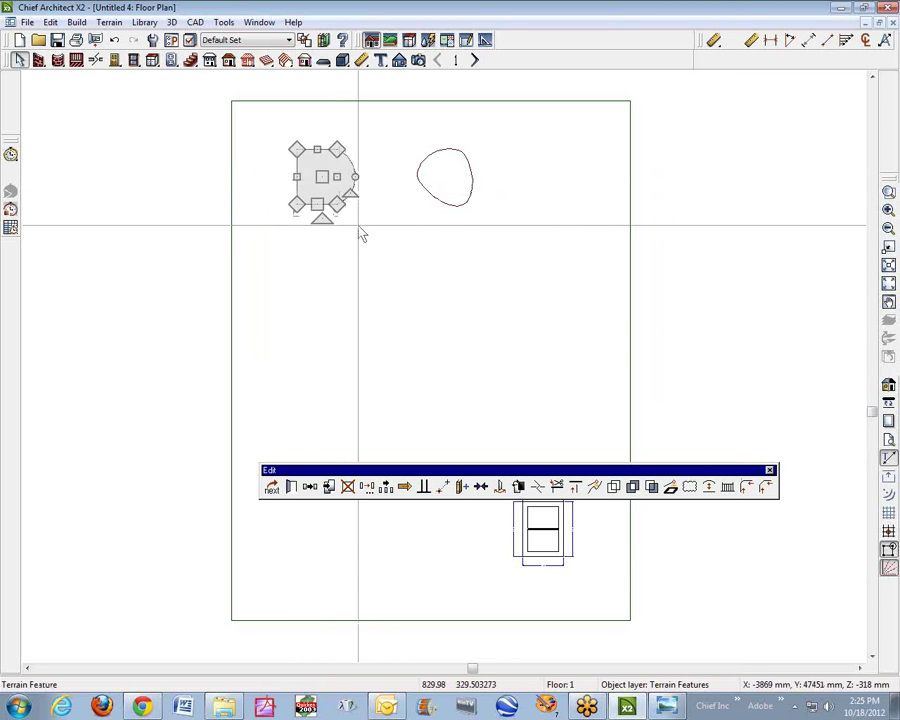
click(364, 193)
click(358, 190)
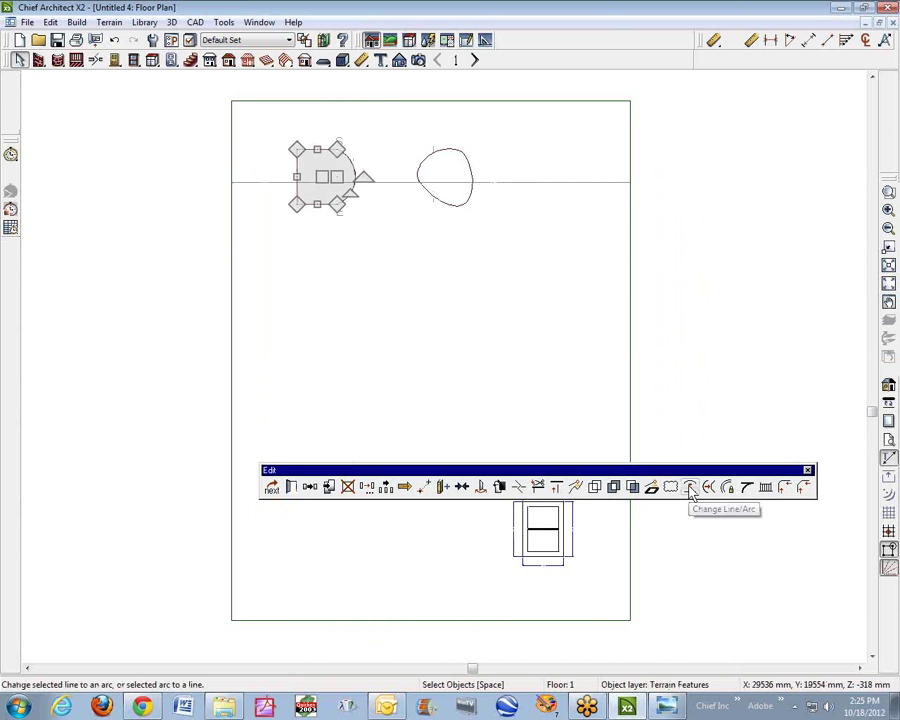
key(ctrl+z)
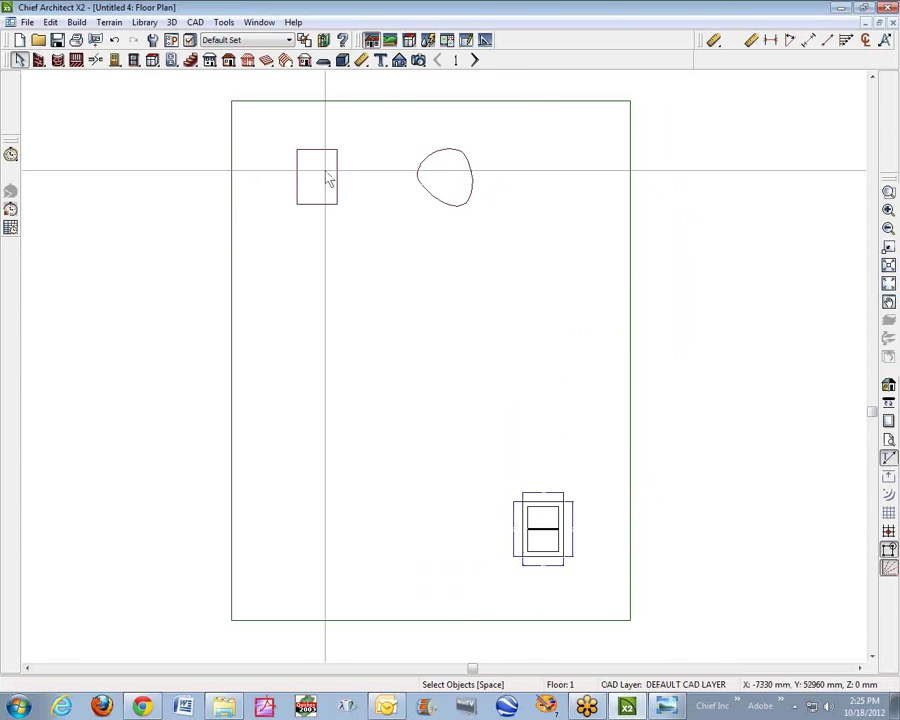
Draw a small kidney-shaped terrain feature to the right of the spline feature, near the terrain's upper edge
click(110, 23)
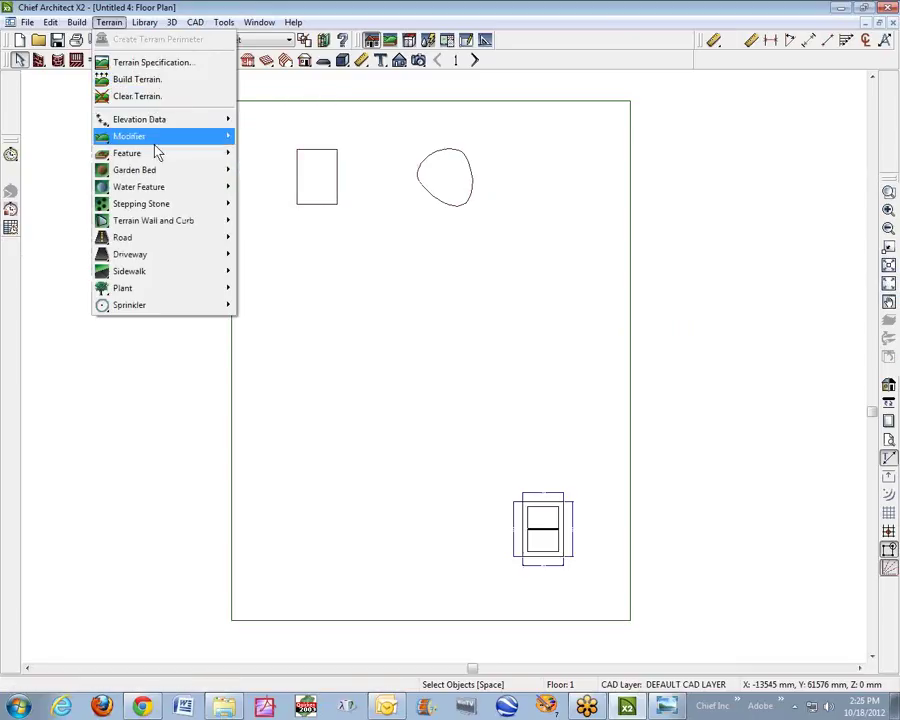
mouse_move(160, 153)
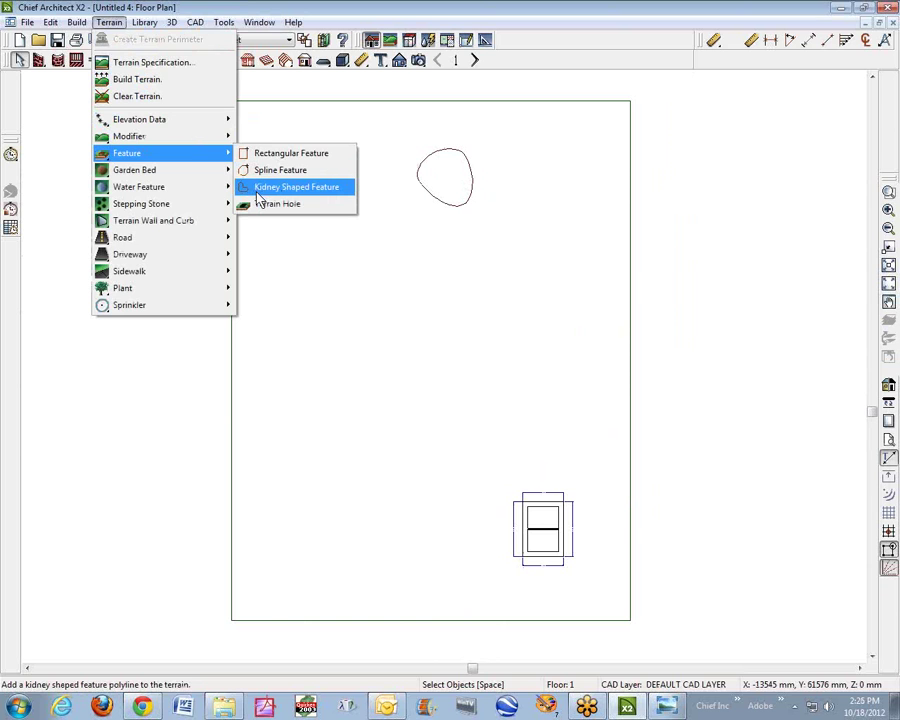
click(270, 187)
drag(524, 154, 548, 203)
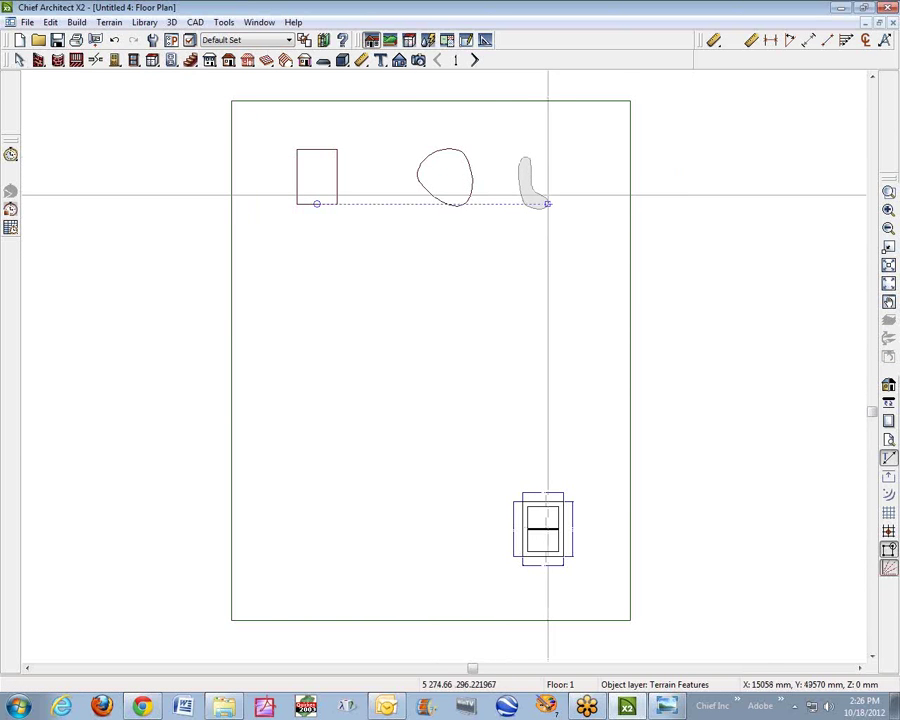
Shift the kidney-shaped feature slightly right and down, and stretch its lower-right end outward
key(space)
click(542, 202)
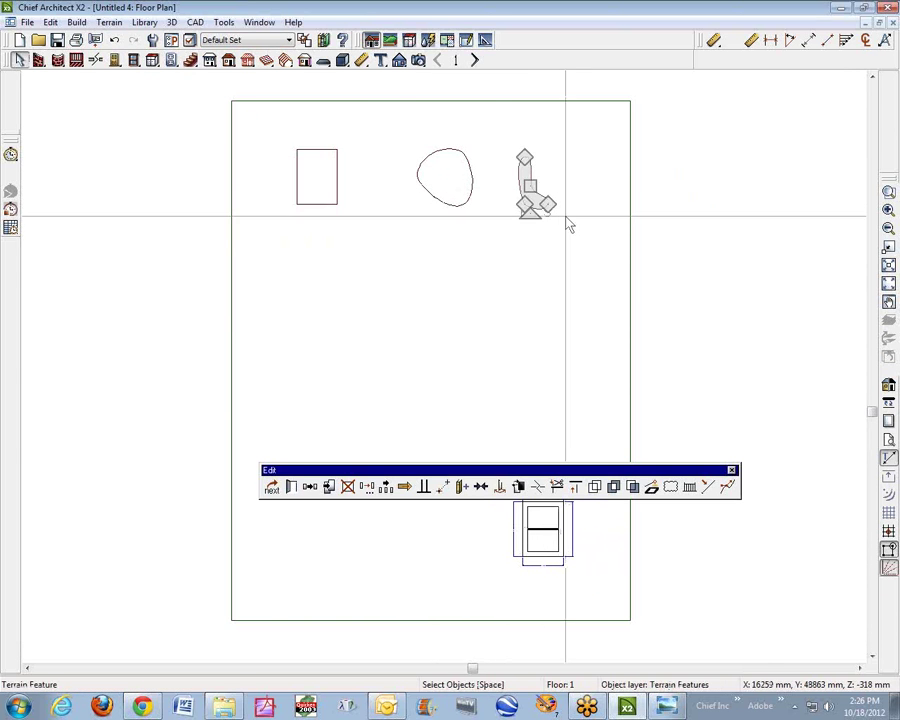
mouse_move(548, 204)
mouse_down()
mouse_move(563, 202)
mouse_move(549, 178)
mouse_move(514, 206)
mouse_move(565, 183)
mouse_move(540, 192)
mouse_move(556, 194)
mouse_up()
Move the spline feature slightly up and right, and the rectangular feature slightly to the left
click(478, 191)
click(474, 190)
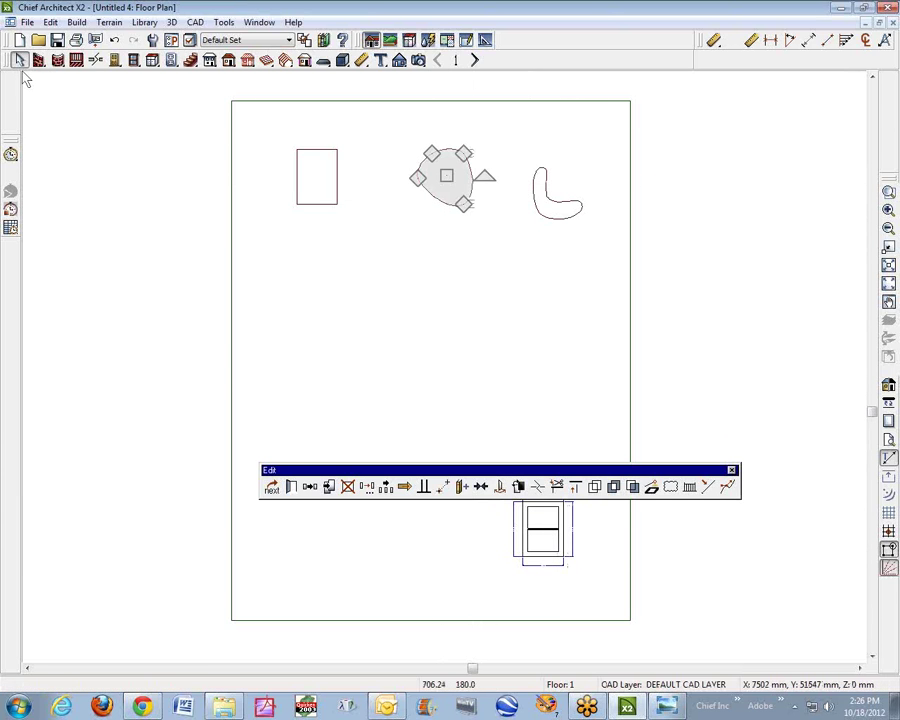
mouse_move(438, 181)
mouse_down()
mouse_move(450, 183)
mouse_move(452, 168)
mouse_up()
click(328, 187)
click(335, 184)
drag(330, 184, 302, 175)
Stretch the kidney-shaped feature by pulling its upper end up and to the left
click(536, 195)
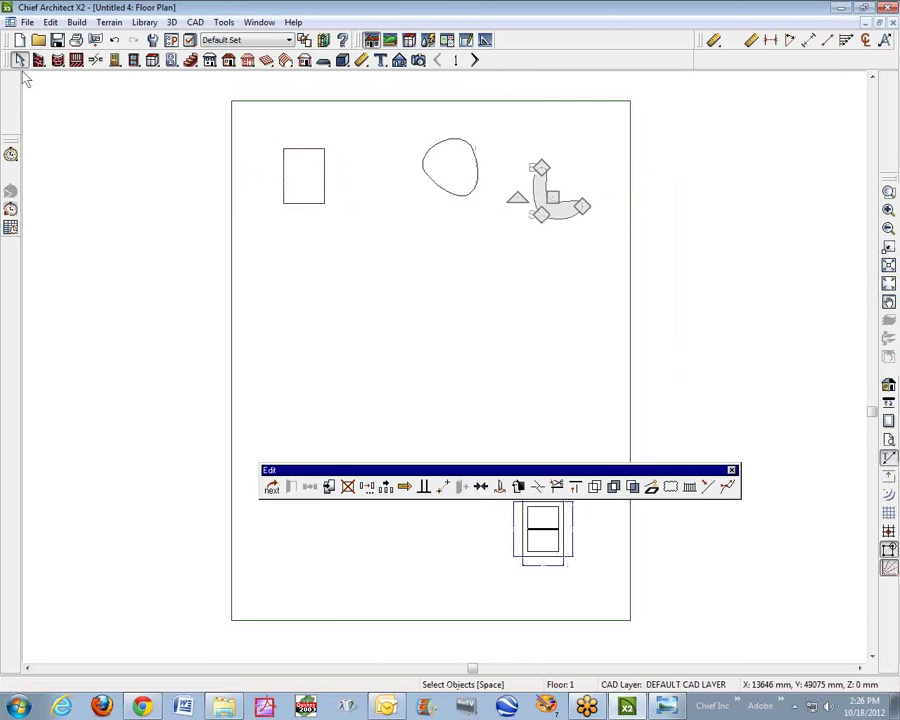
drag(537, 167, 518, 148)
click(388, 138)
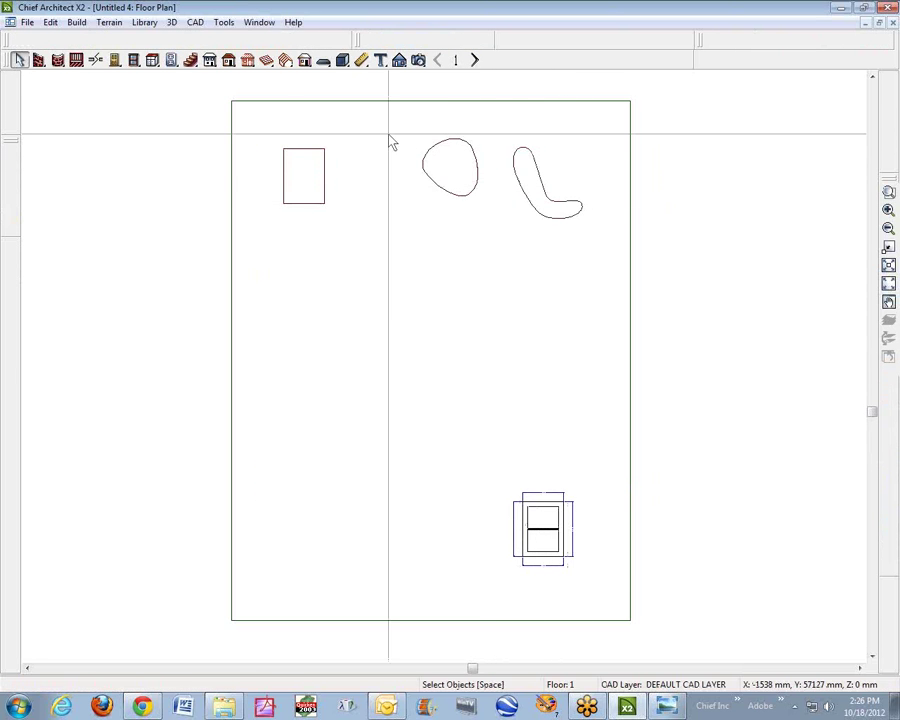
Draw an upright rectangular terrain hole below the gap between the rectangular and spline features
click(109, 22)
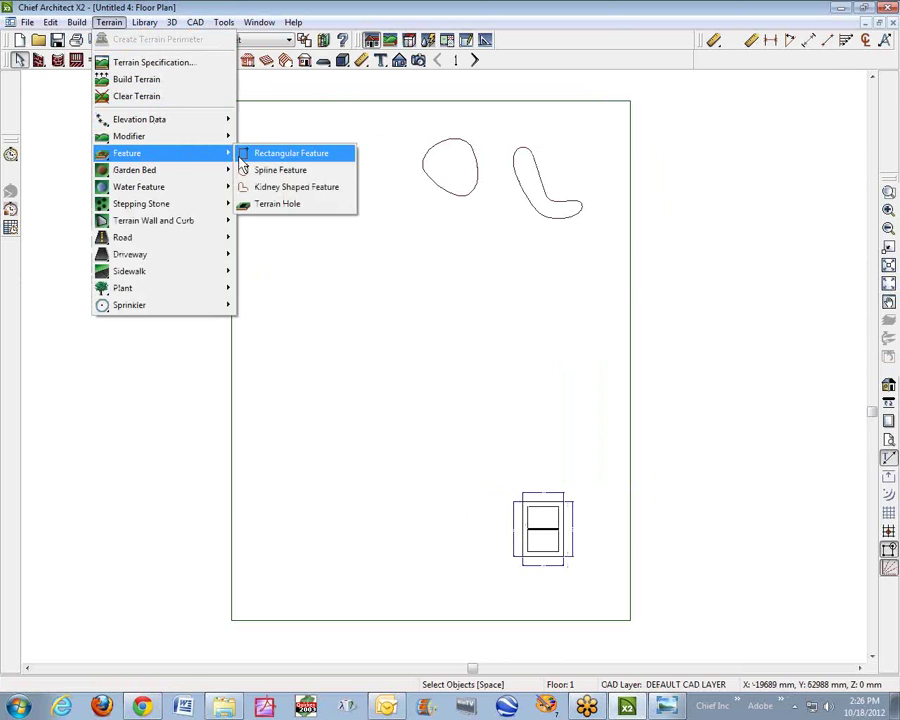
click(267, 204)
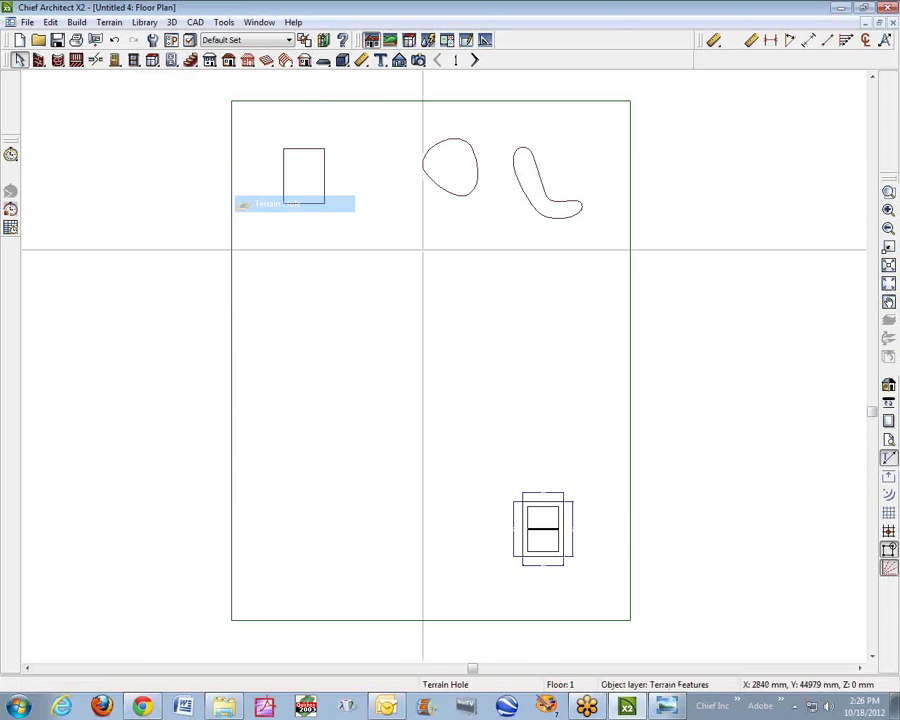
drag(372, 241, 437, 336)
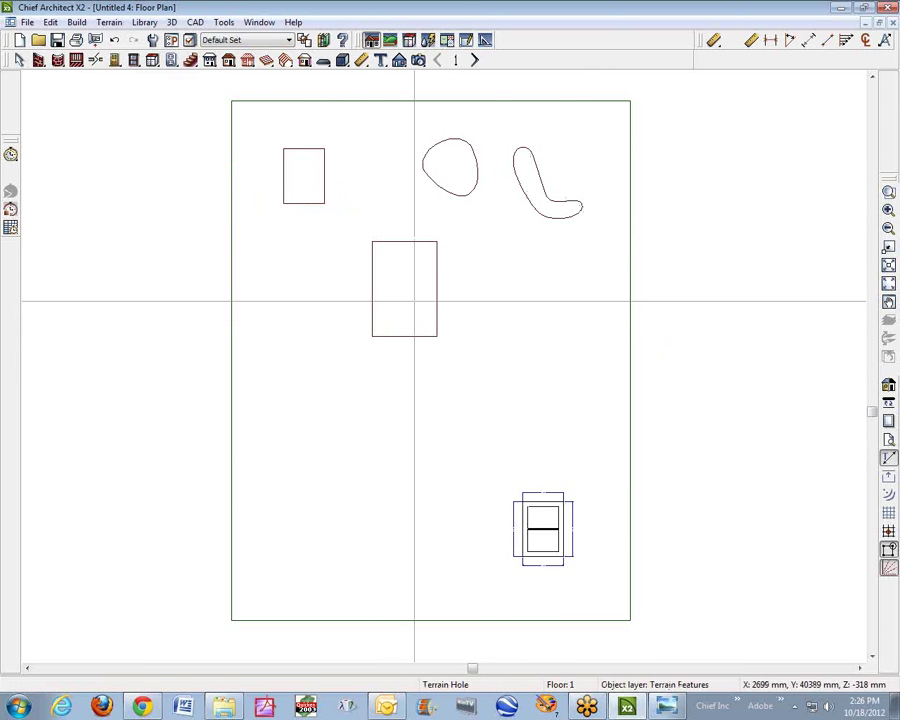
key(space)
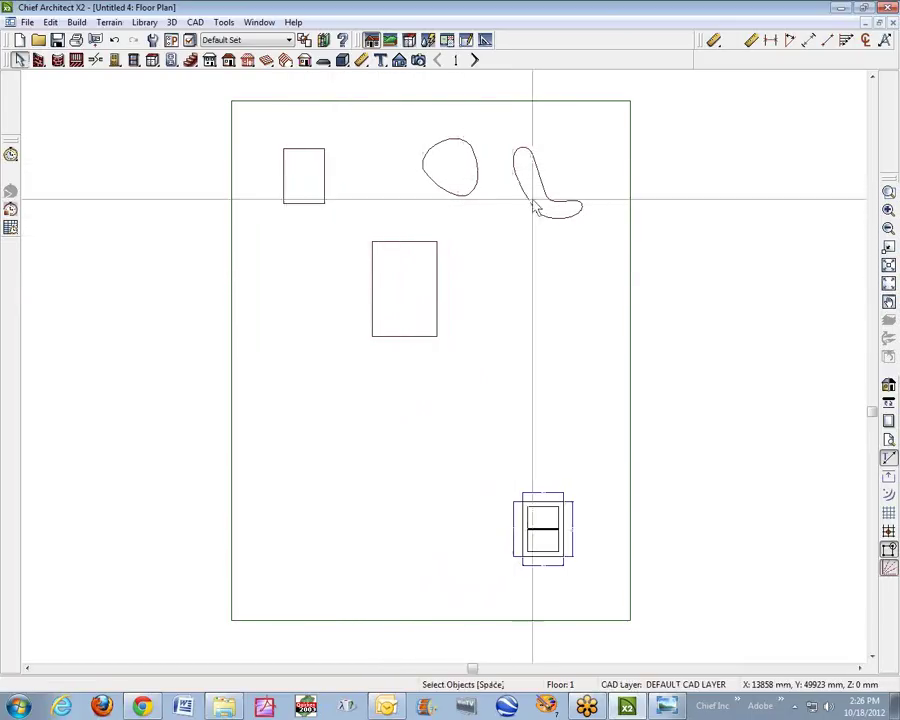
Create a perspective full overview of the plan and examine the terrain hole and features up close
click(419, 60)
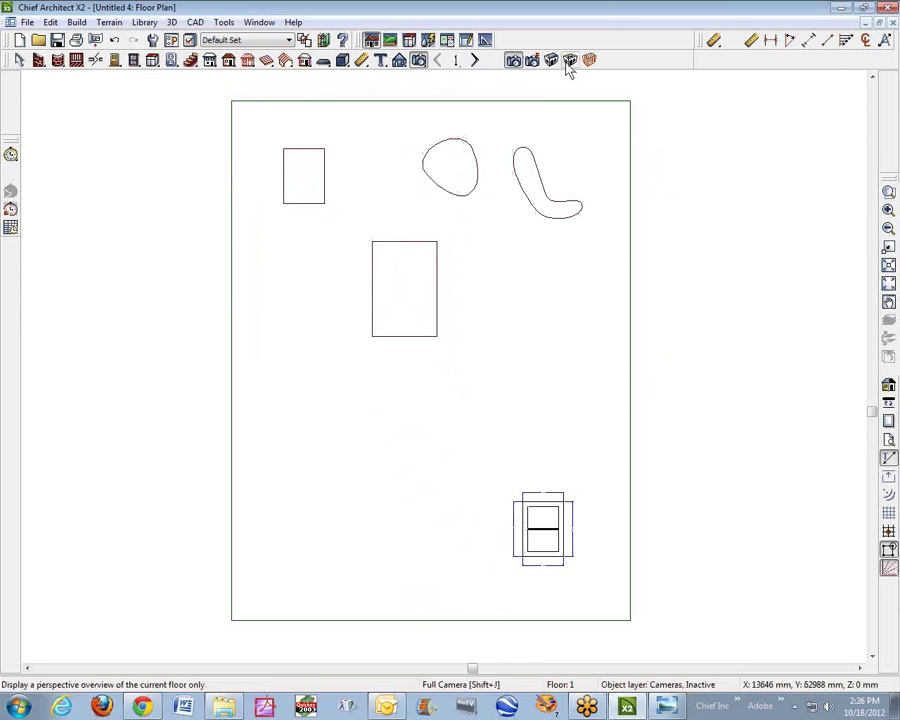
click(553, 62)
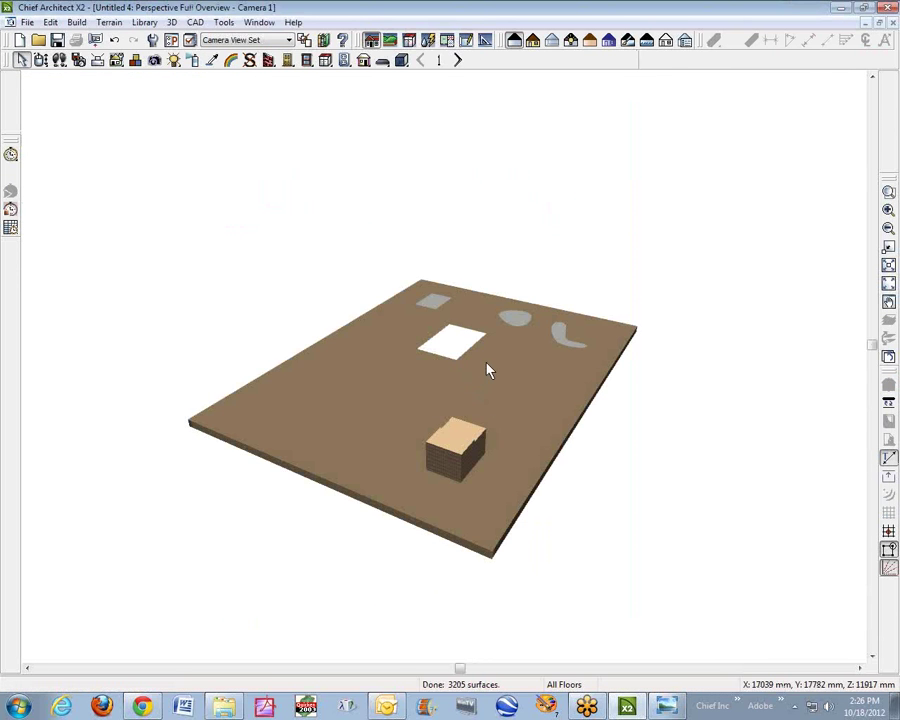
scroll(488, 370, up, 10)
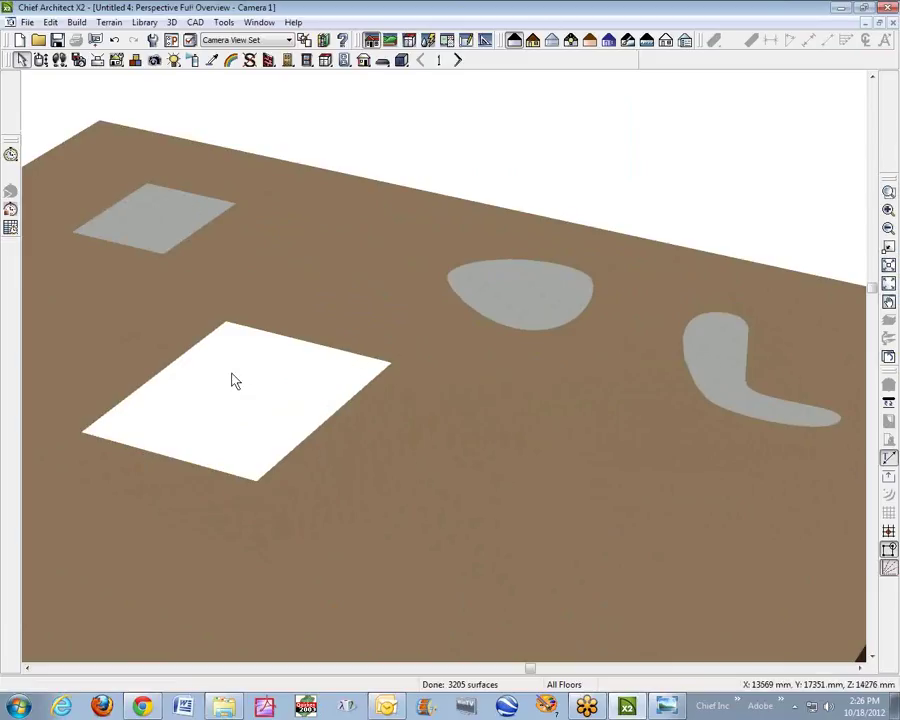
click(340, 416)
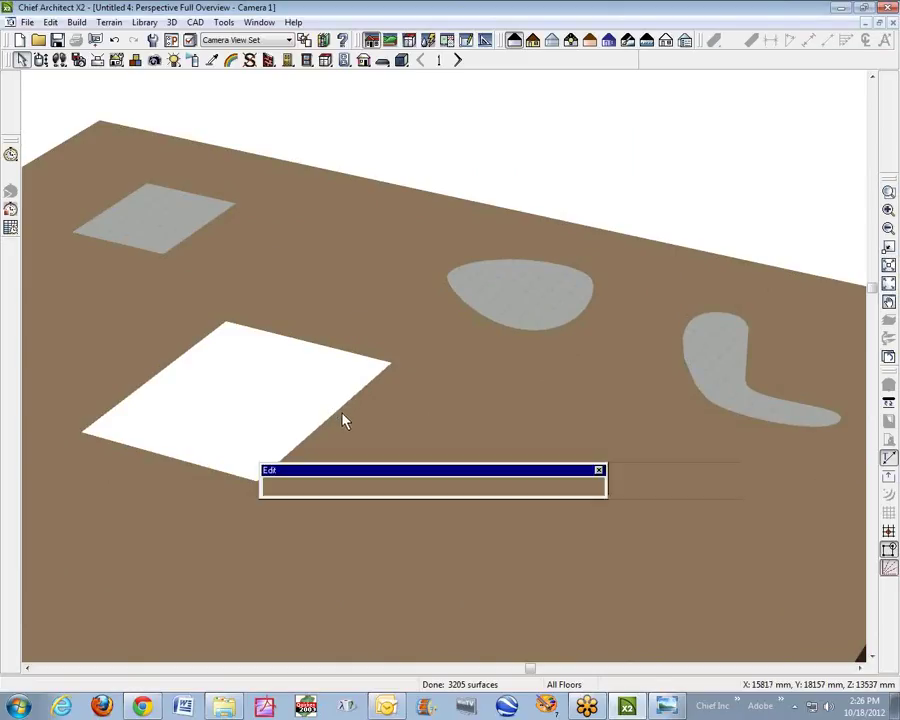
key(Escape)
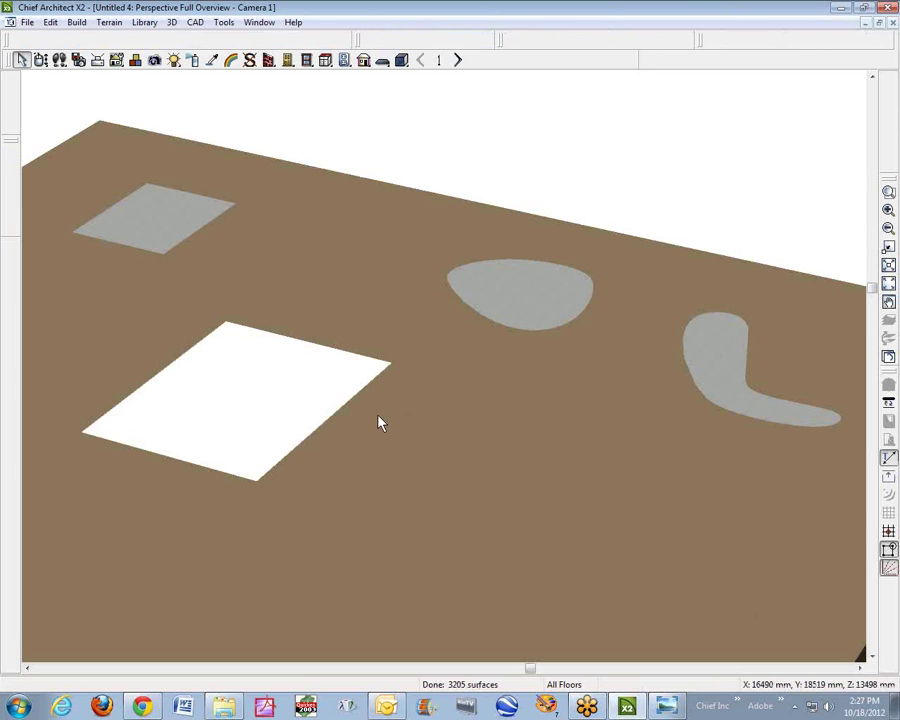
Change the spline feature's material to the plan material Water1 and inspect the result in the 3D view
right_click(515, 290)
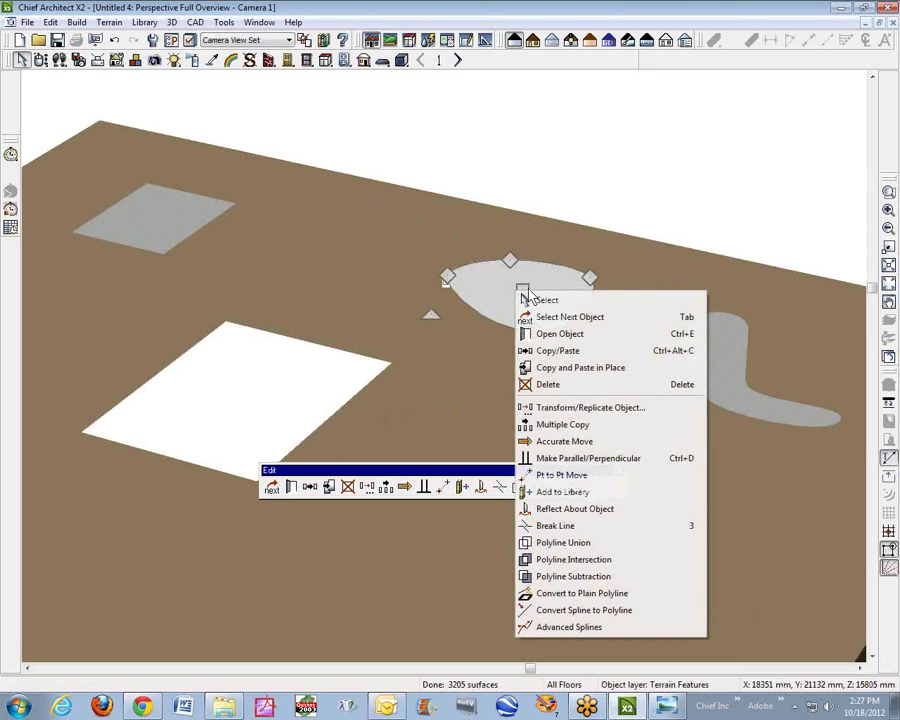
click(578, 334)
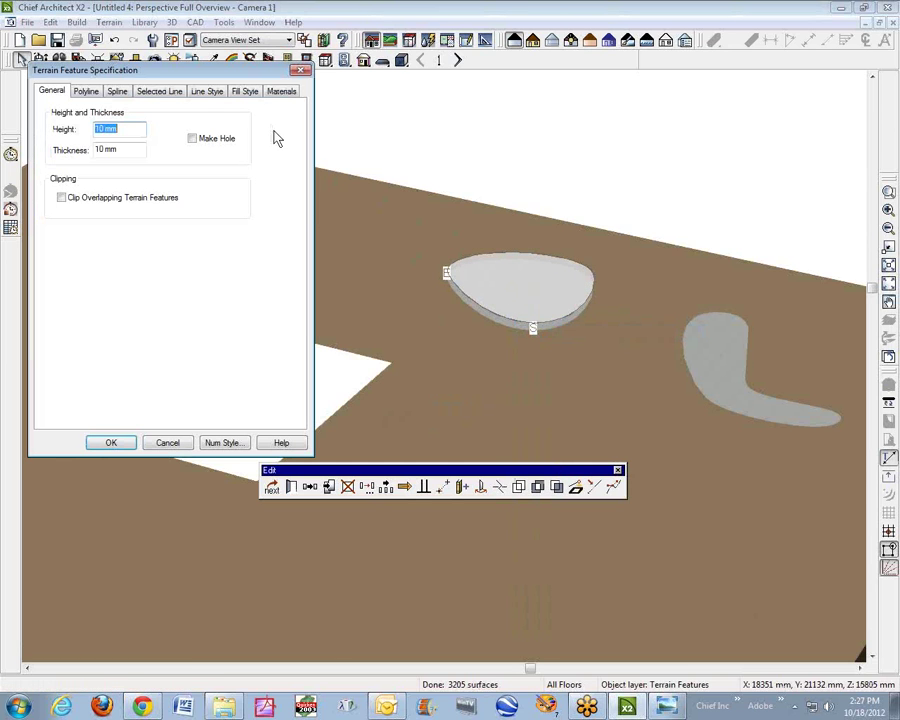
click(282, 91)
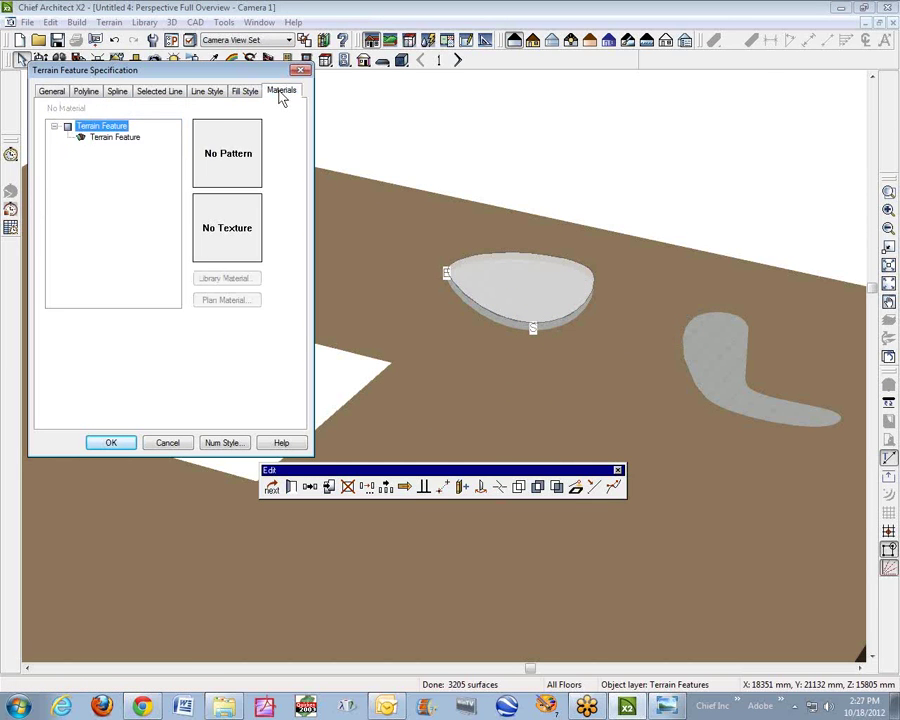
click(102, 139)
click(240, 303)
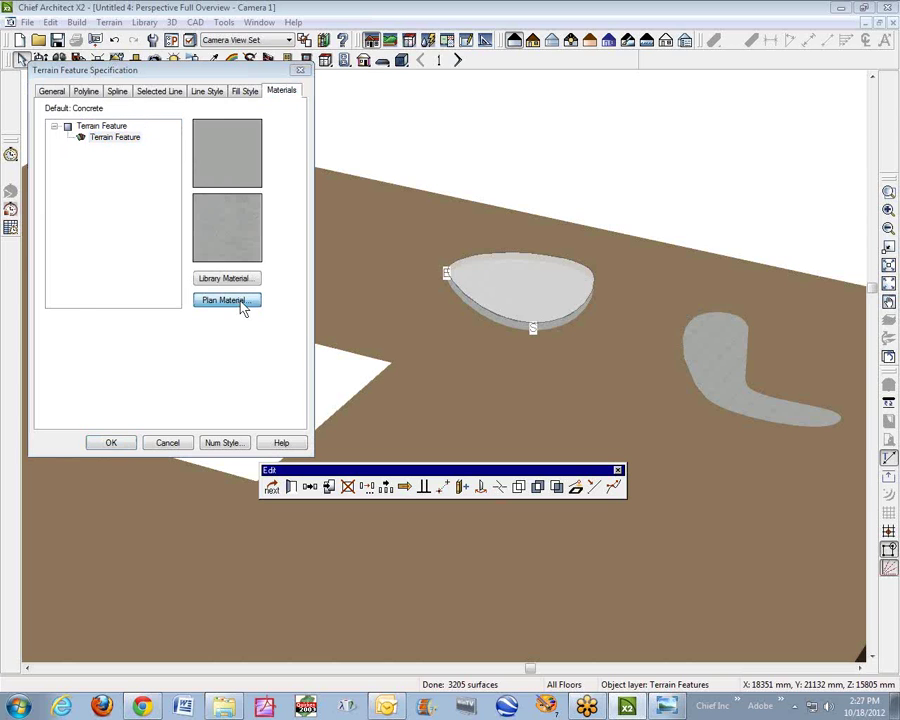
drag(179, 172, 181, 345)
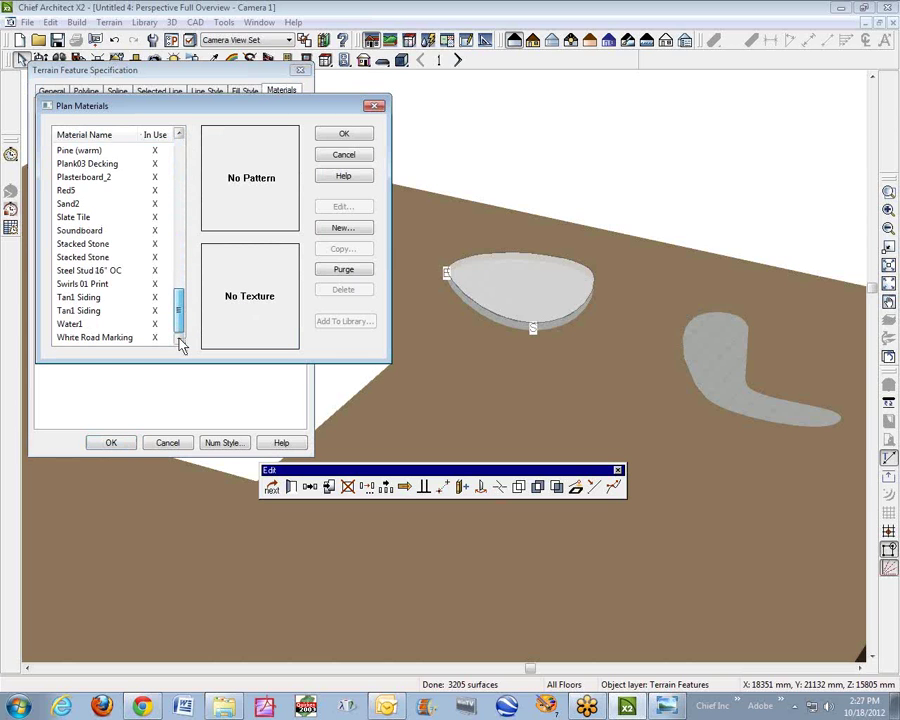
click(116, 324)
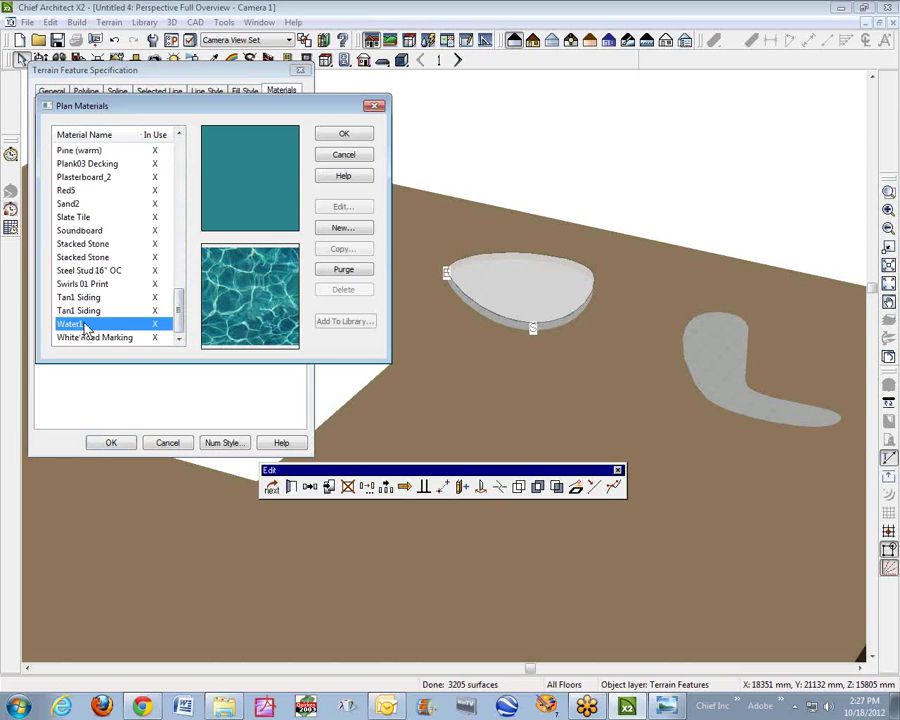
click(344, 135)
click(116, 443)
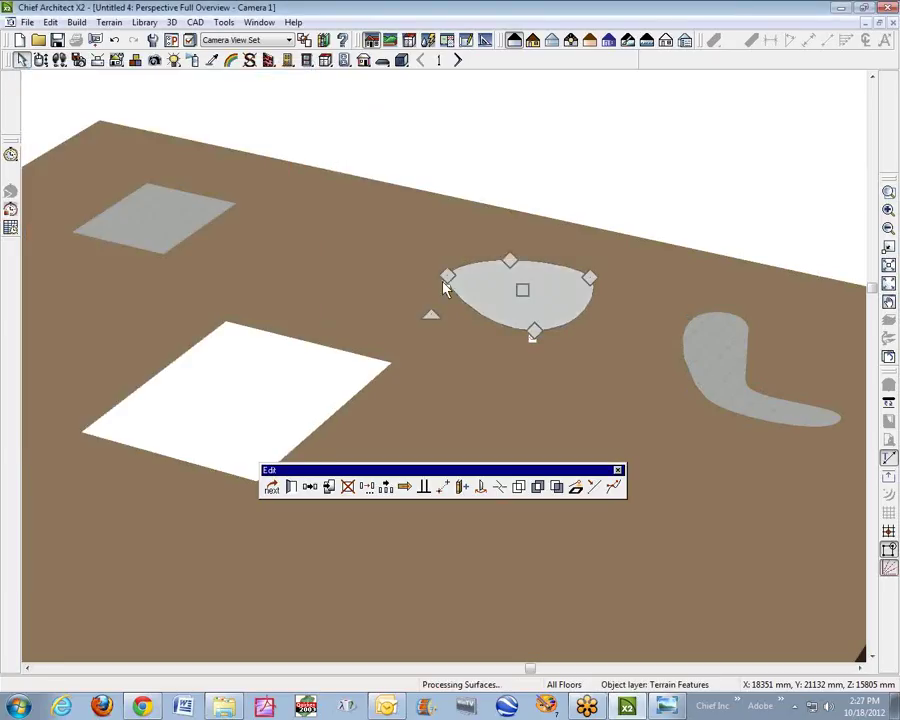
click(599, 345)
scroll(535, 293, up, 3)
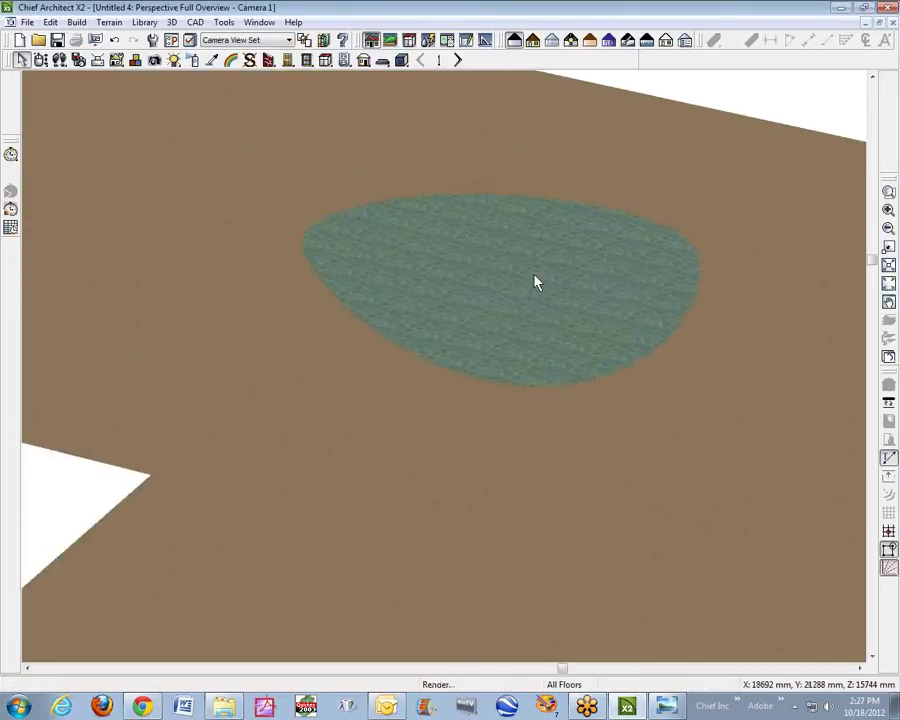
scroll(536, 275, up, 3)
scroll(536, 270, down, 5)
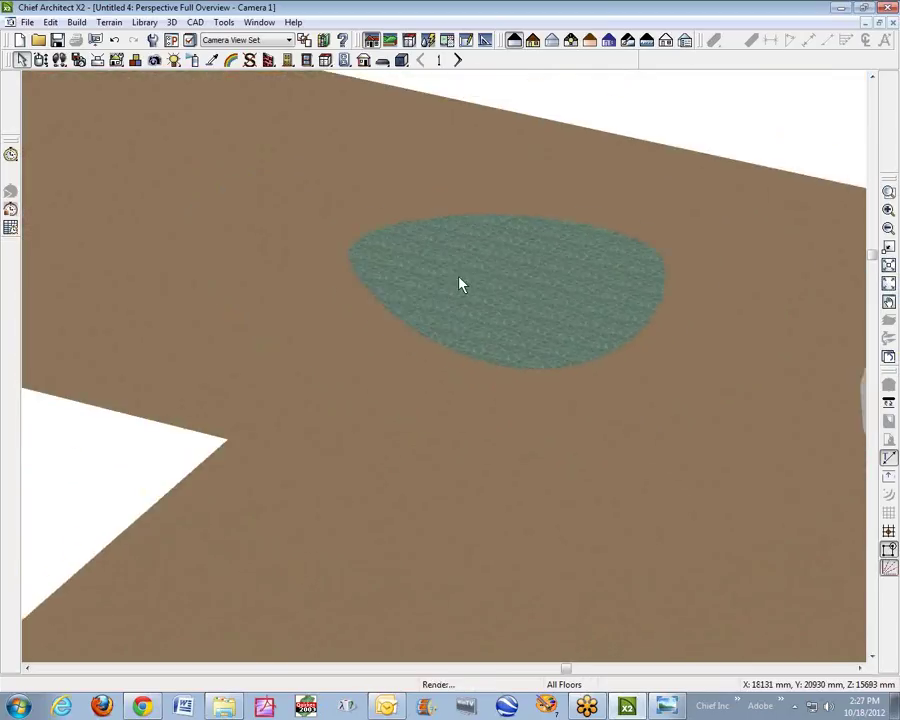
scroll(464, 280, down, 6)
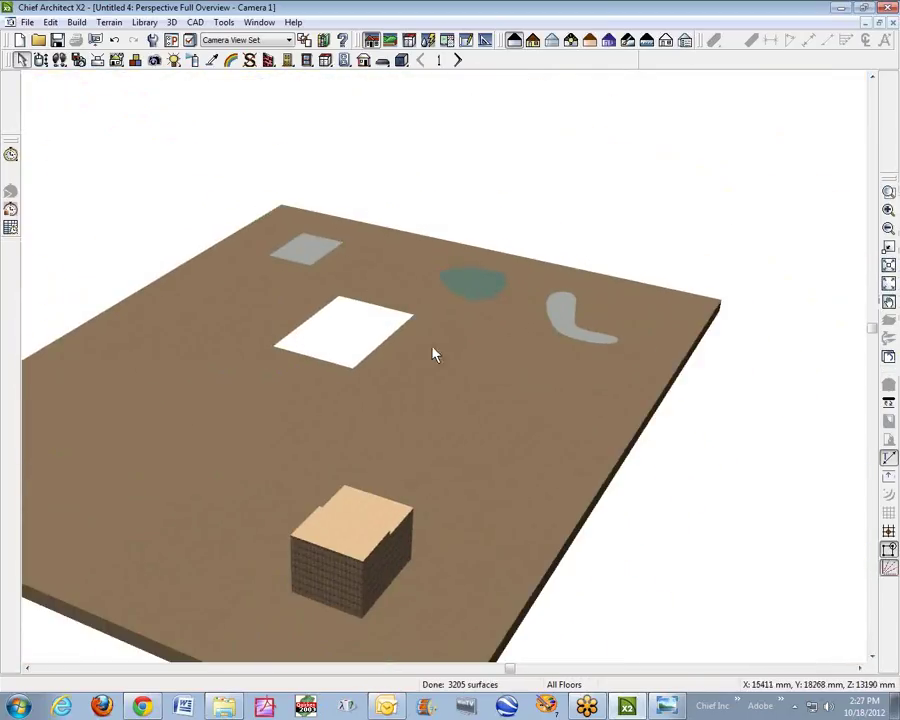
Widen the rectangular terrain feature in the 3D view by extending its side toward the water-textured feature
click(325, 250)
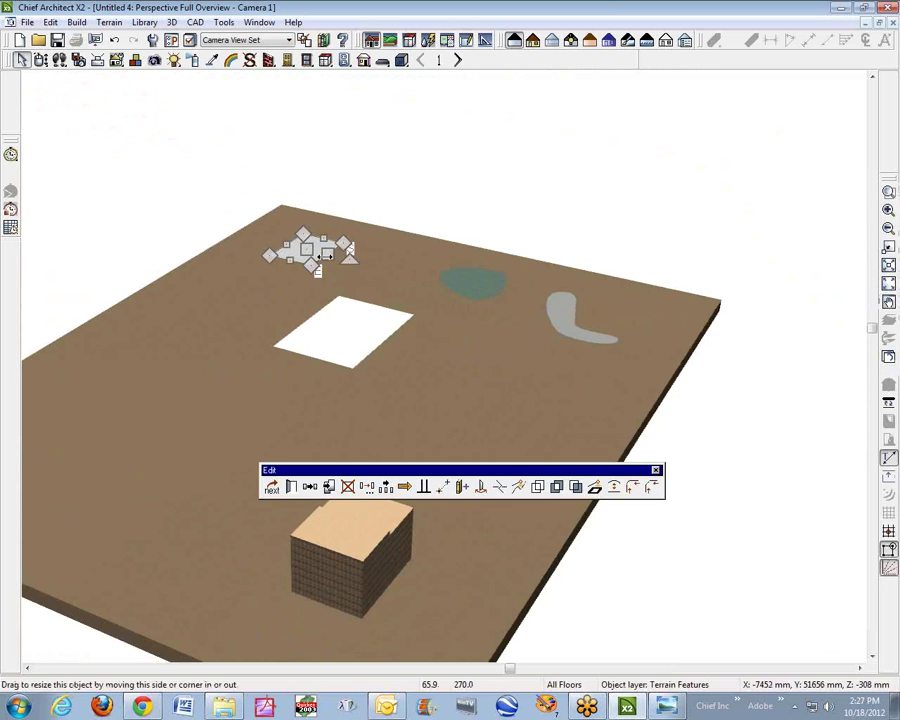
drag(325, 256, 378, 312)
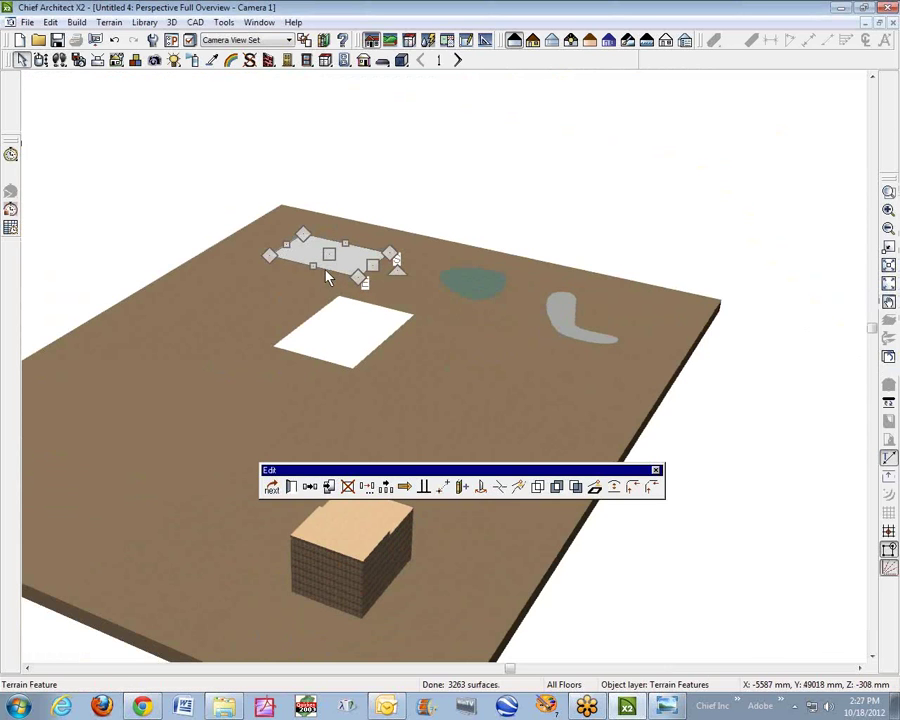
mouse_move(310, 268)
mouse_down()
mouse_move(290, 294)
mouse_move(310, 262)
mouse_up()
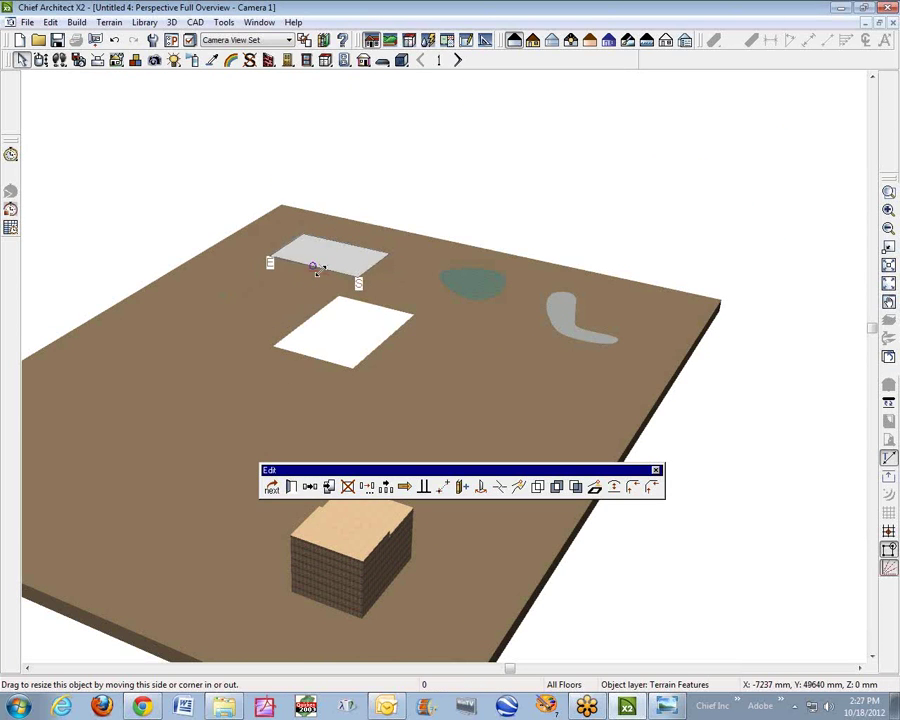
click(372, 267)
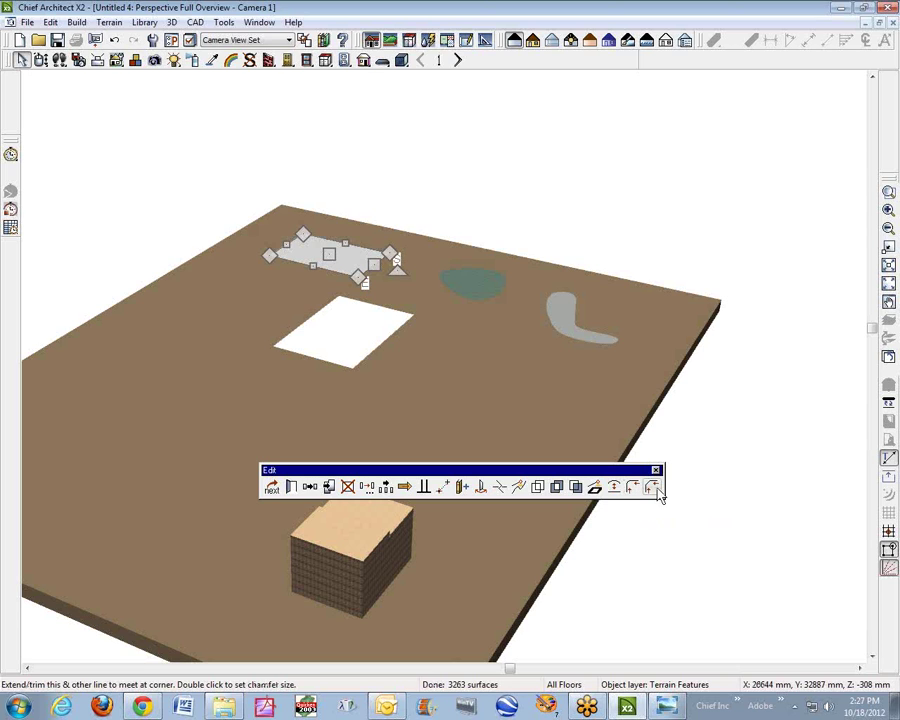
click(581, 161)
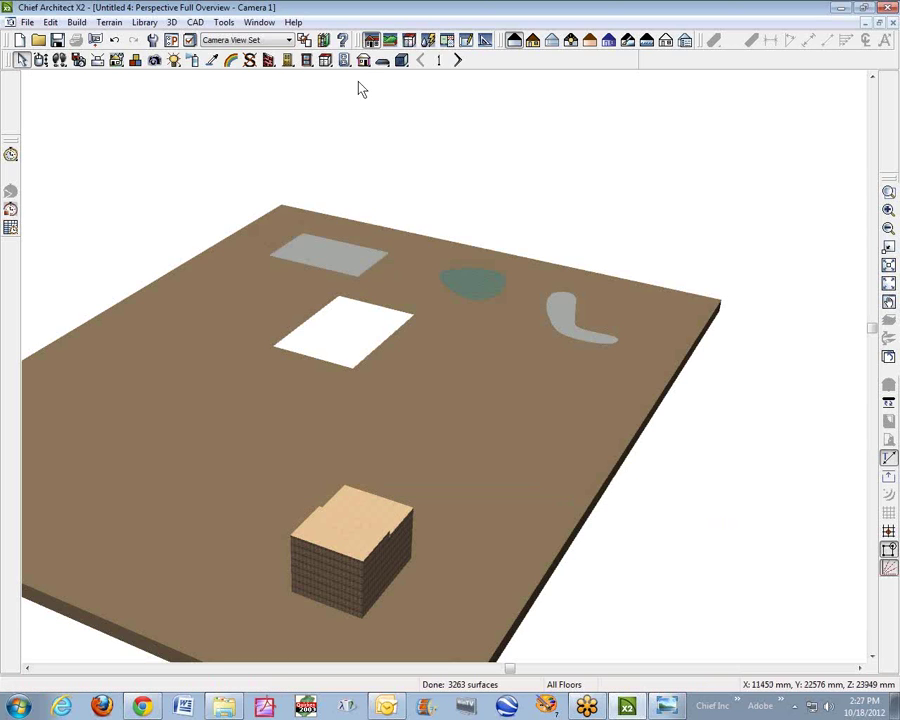
Open the Chief Architect X2 Reference Manual PDF and search the document for "fillet"
click(294, 23)
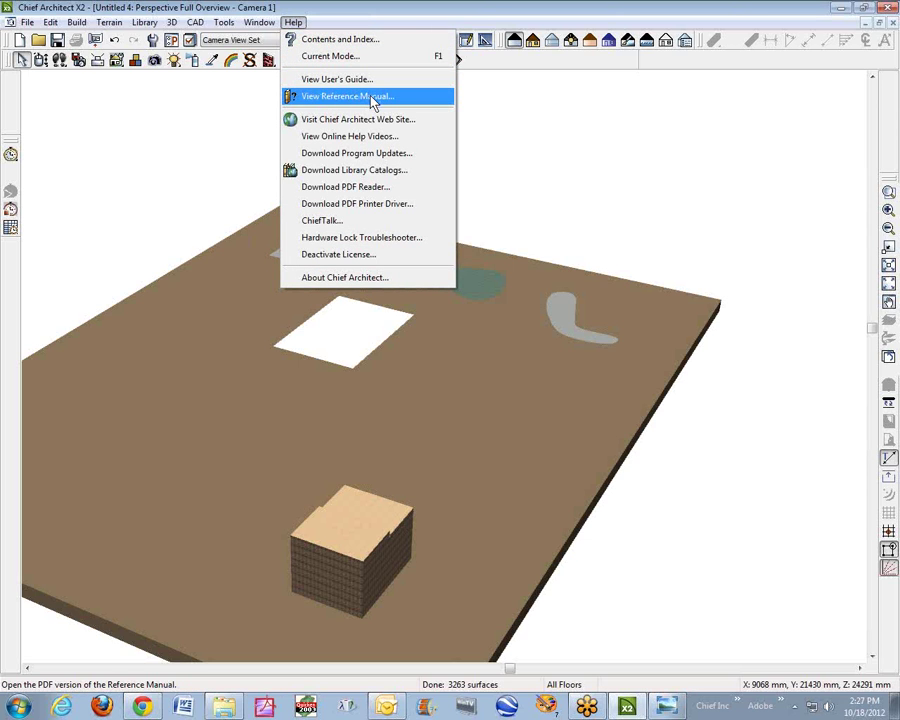
click(371, 97)
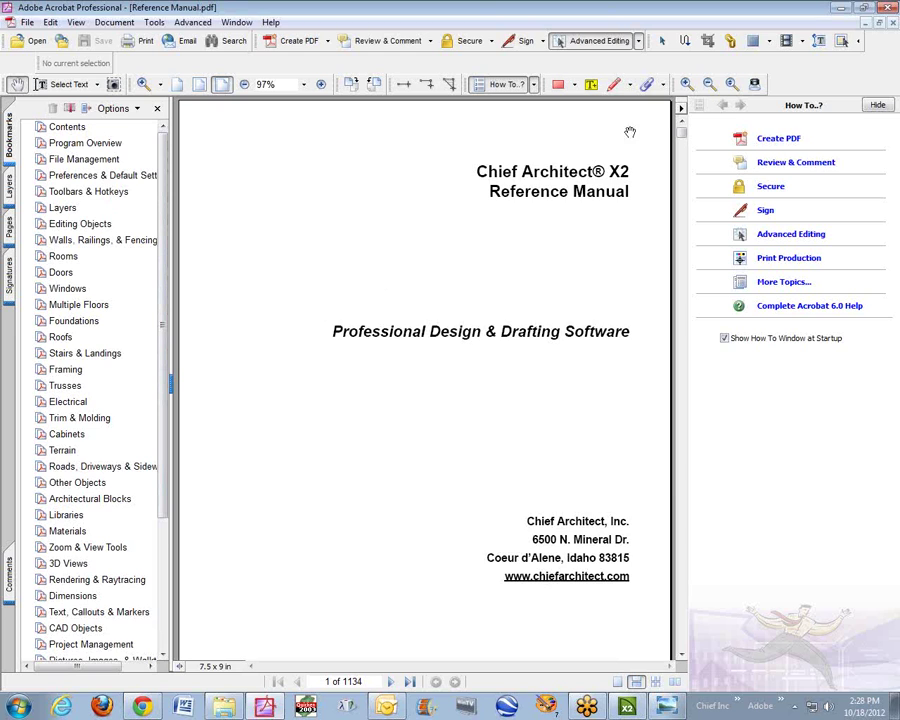
click(877, 106)
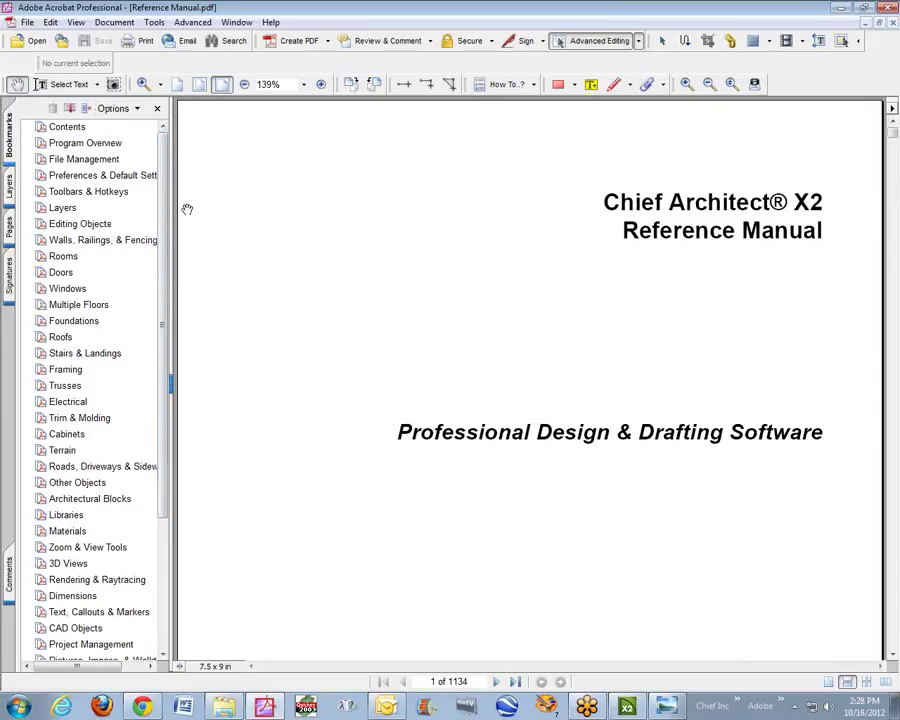
click(233, 40)
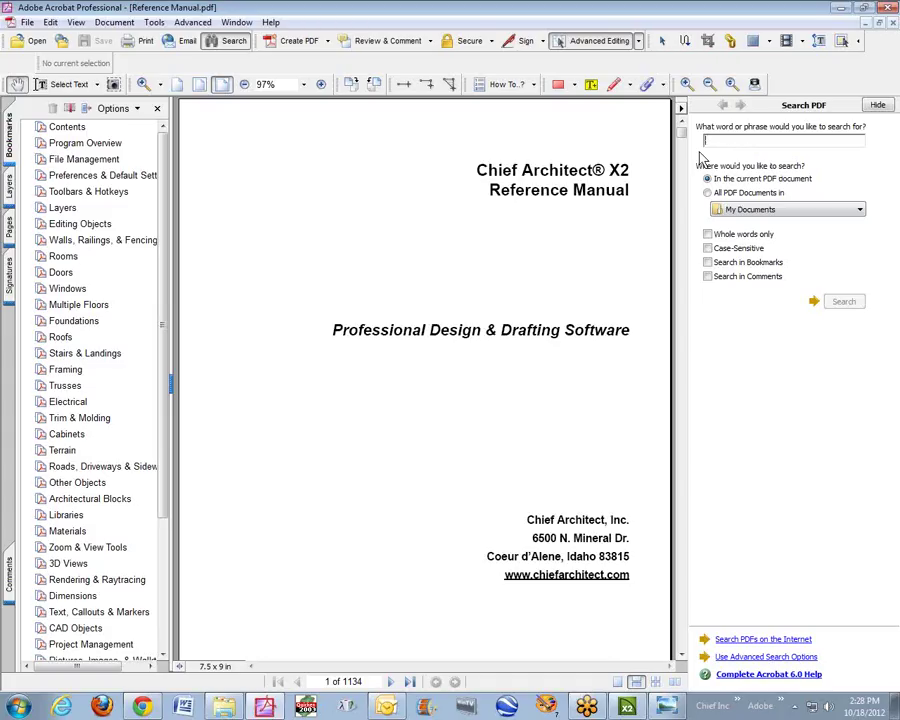
text(fillet)
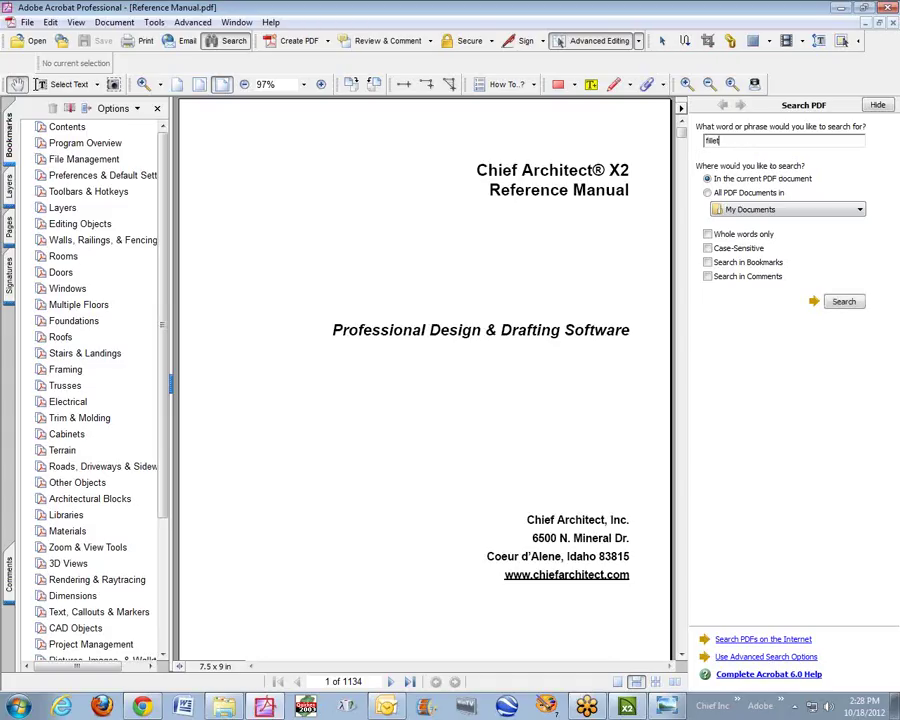
click(844, 302)
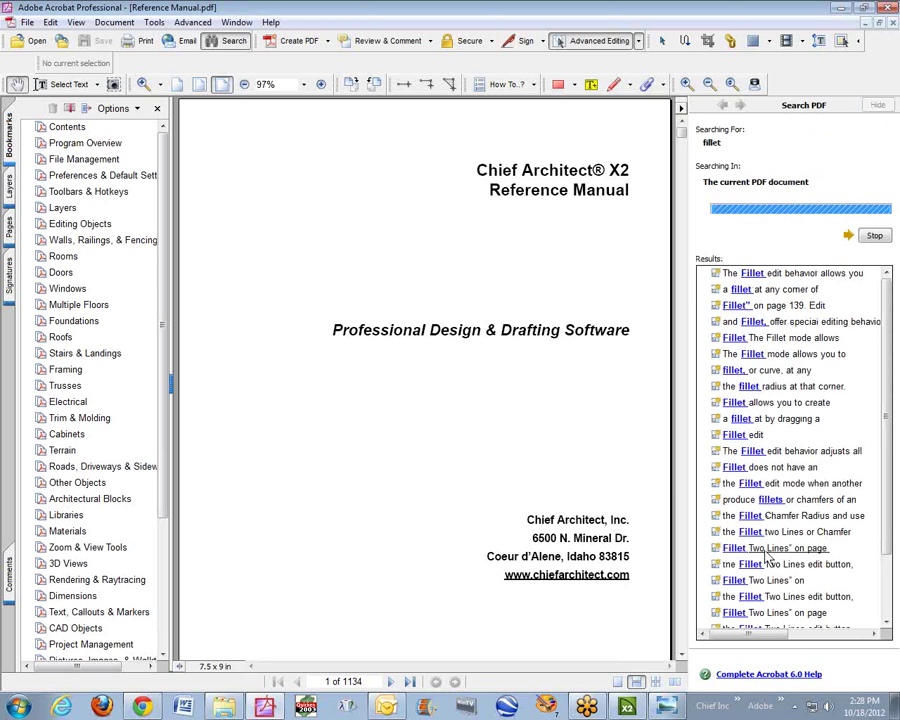
Go to the first fillet search result, read the Edit Behaviors descriptions on that page, and close the manual
click(757, 279)
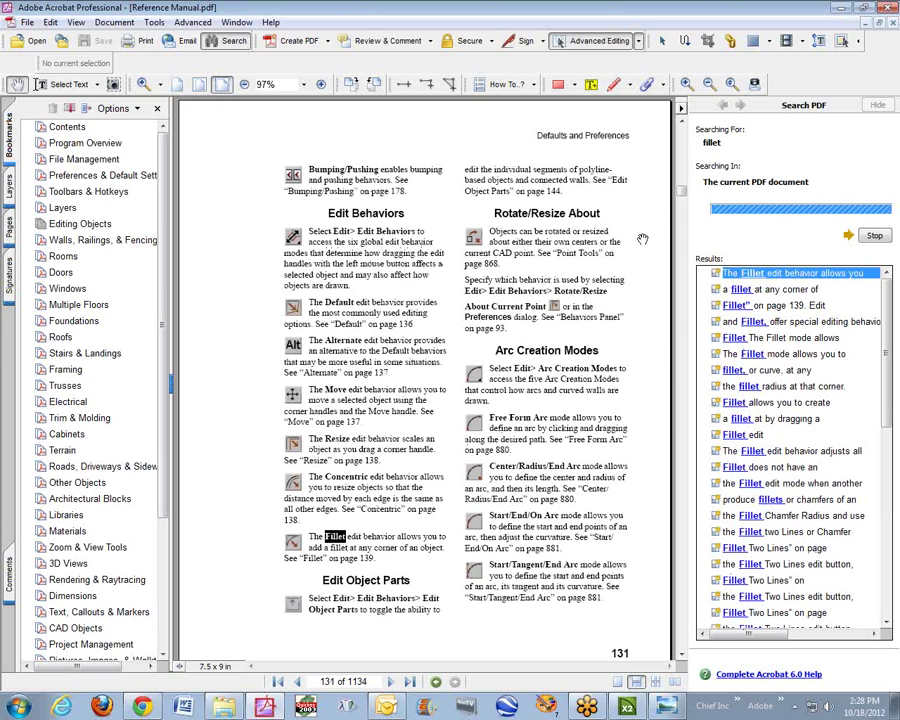
drag(643, 239, 614, 153)
scroll(537, 287, down, 5)
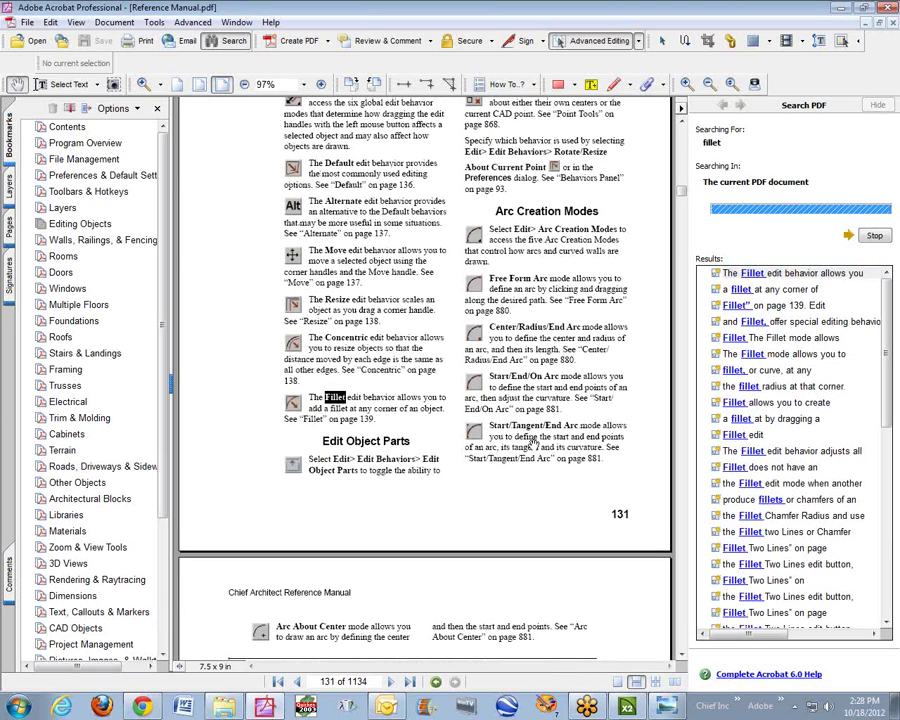
drag(536, 288, 455, 605)
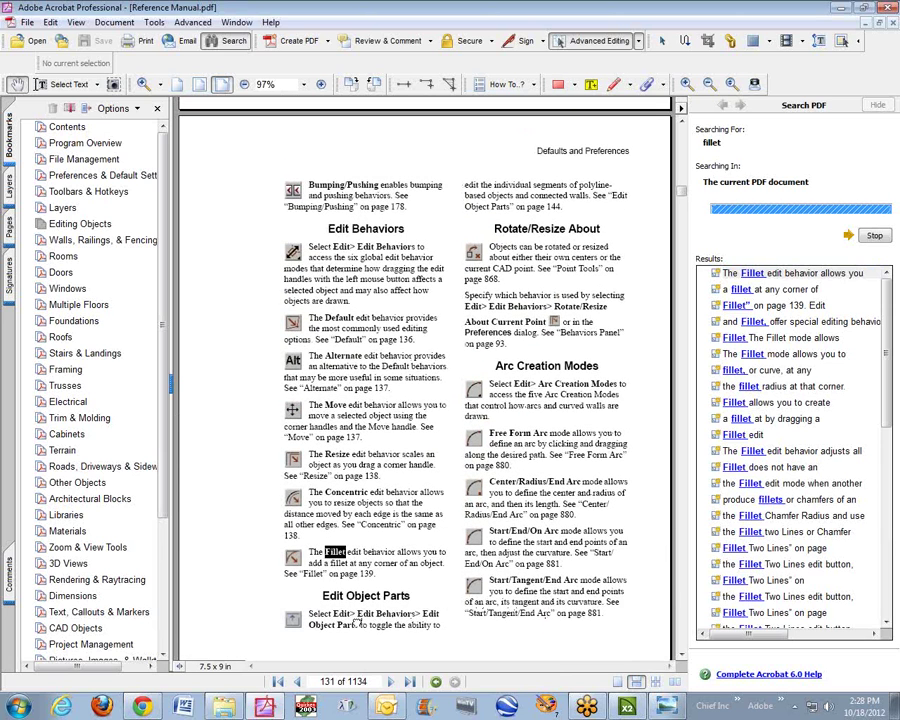
scroll(350, 600, down, 2)
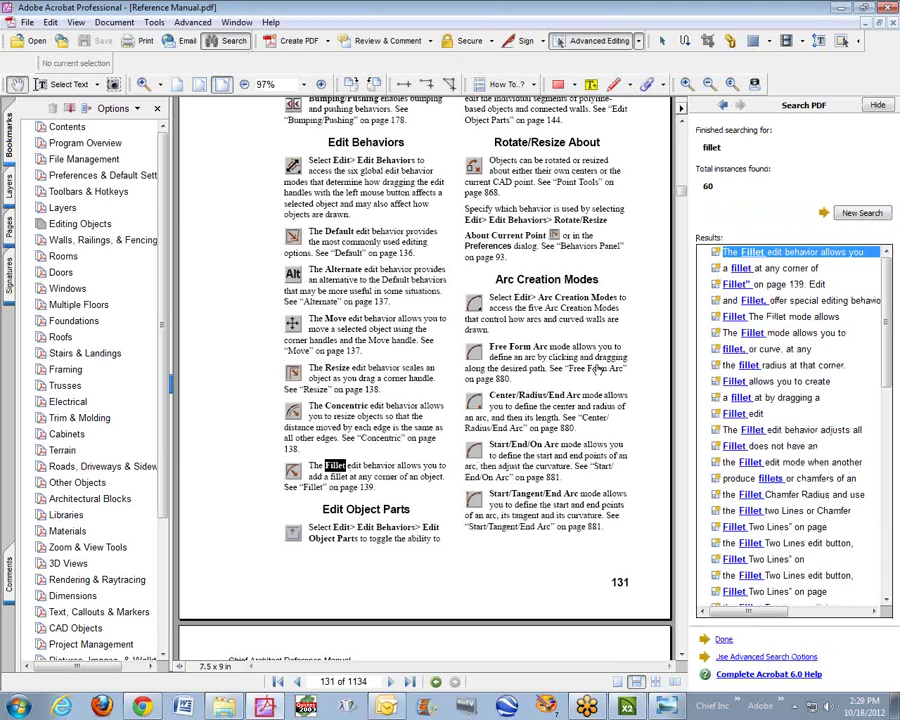
click(888, 10)
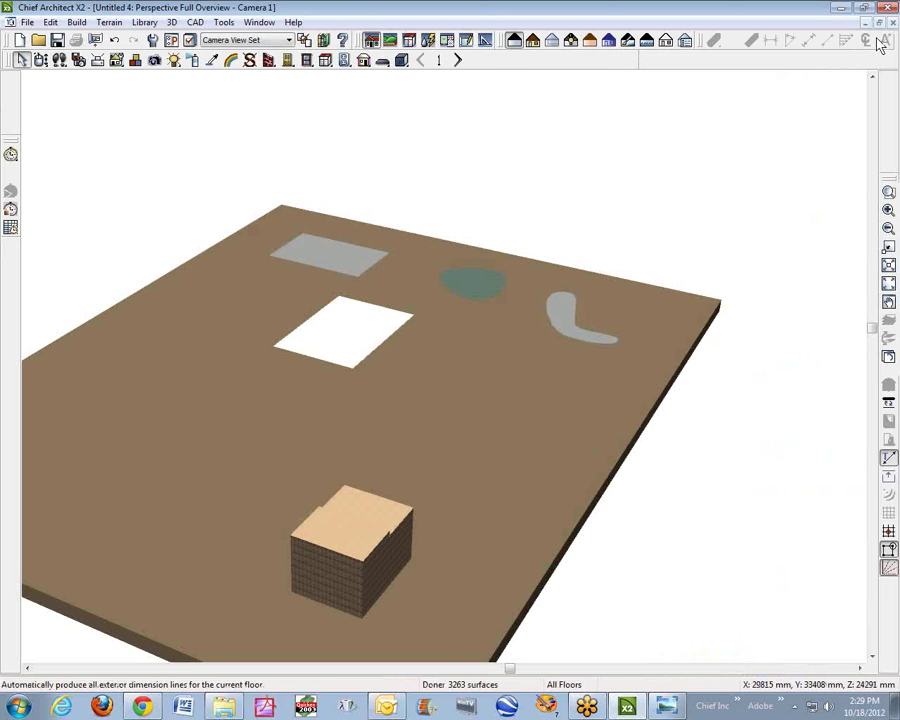
Close the 3D overview to return to the floor plan and delete the rectangular terrain hole
click(894, 23)
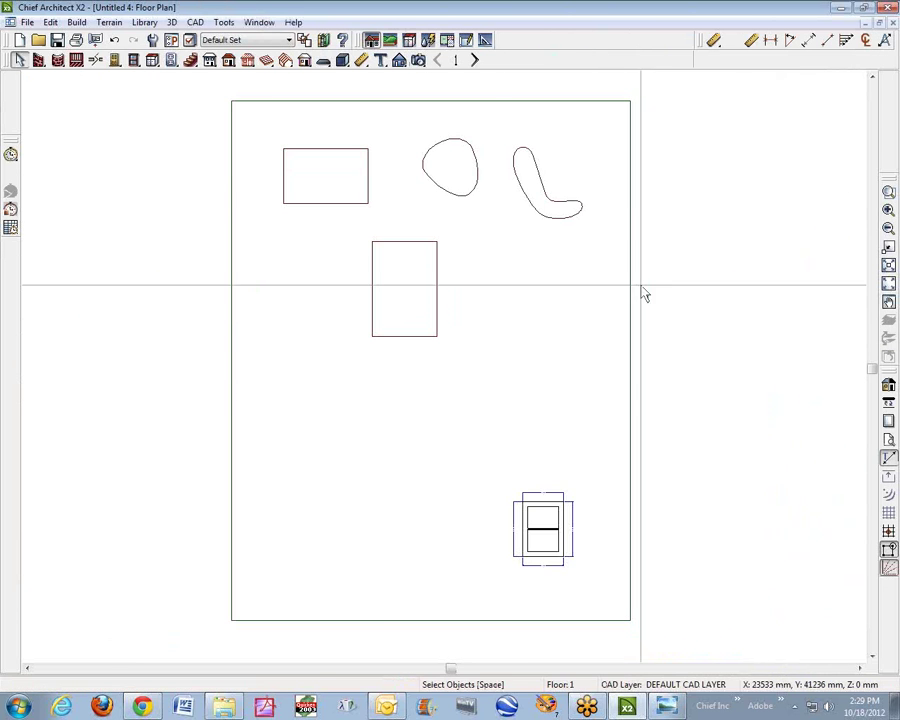
click(889, 191)
key(space)
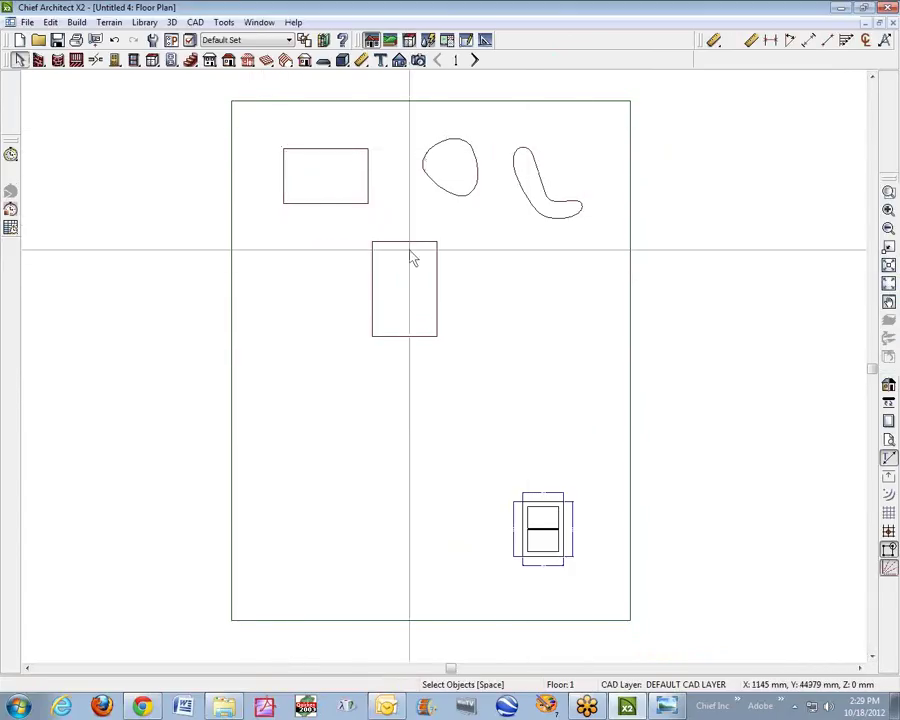
click(412, 255)
key(Delete)
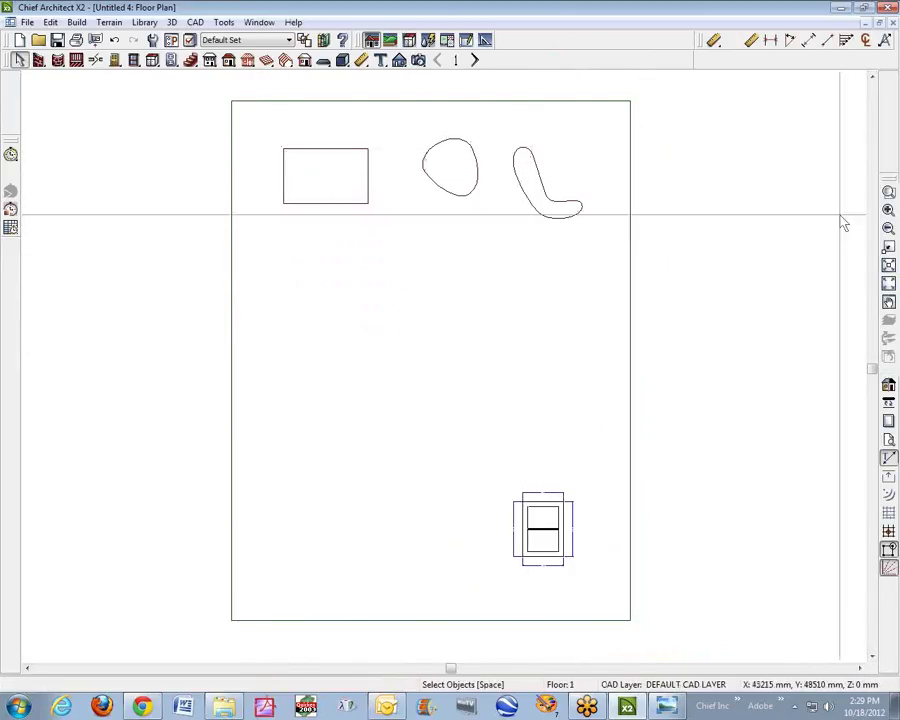
Set the fillet radius to 50 mm for the Fillet Two Lines tool with the rectangular terrain feature selected
click(889, 191)
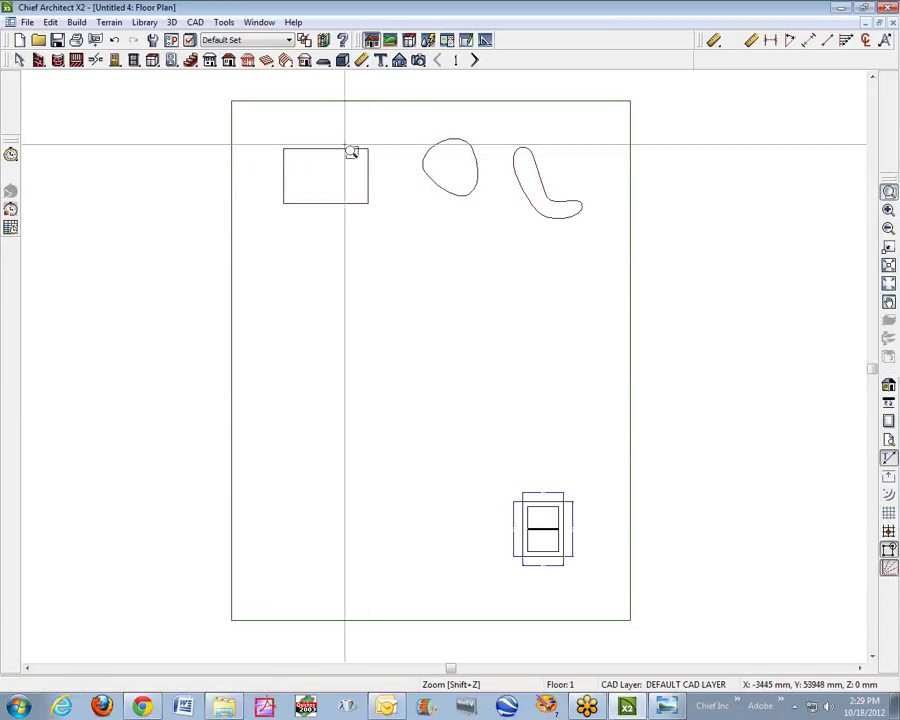
drag(311, 136, 385, 231)
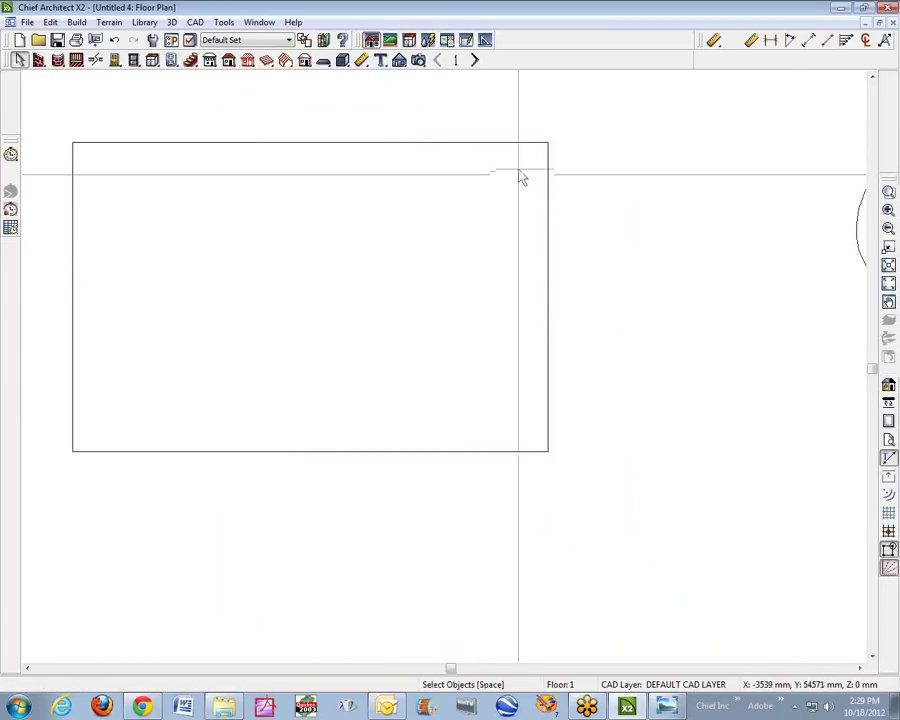
click(528, 144)
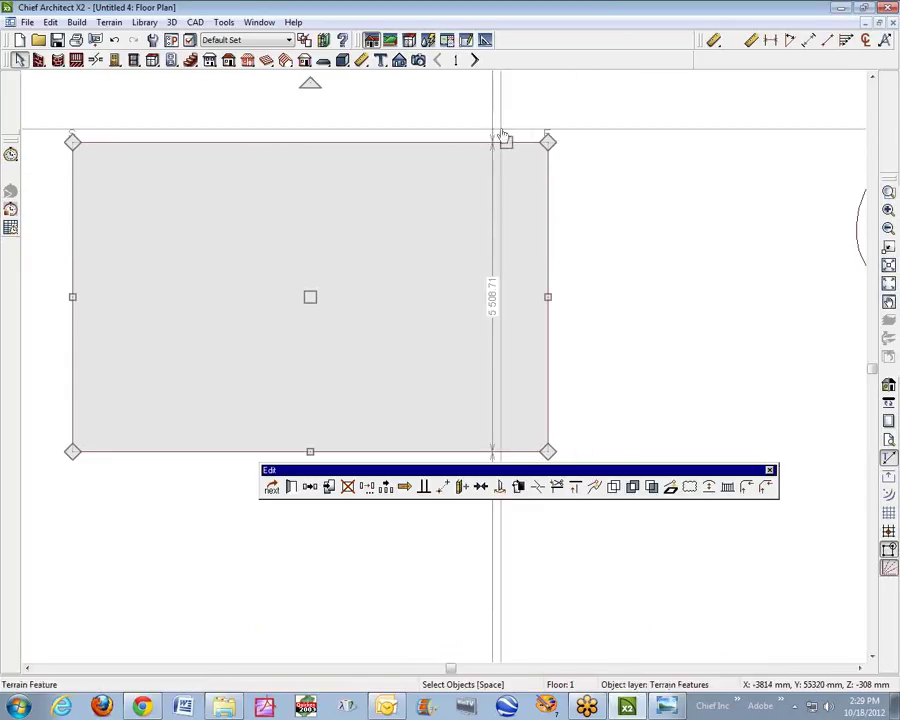
click(552, 161)
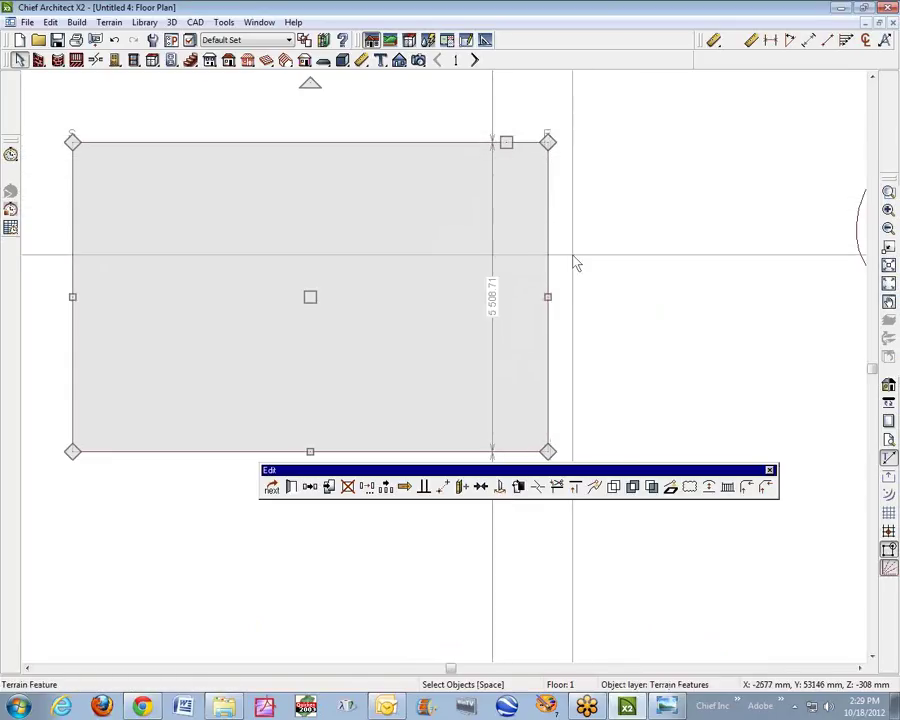
click(751, 491)
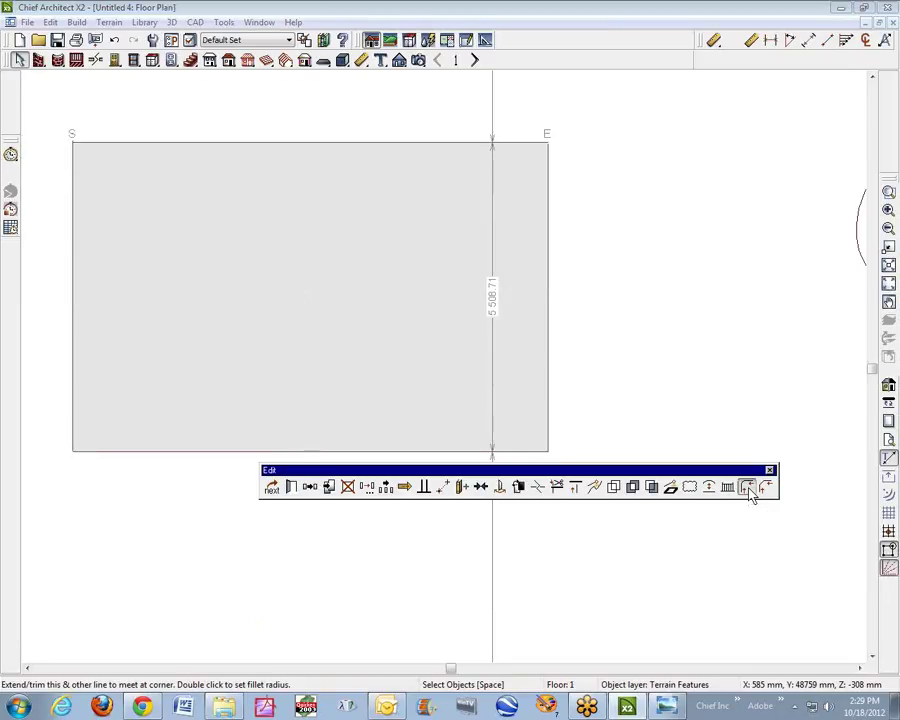
double_click(751, 491)
drag(125, 66, 703, 188)
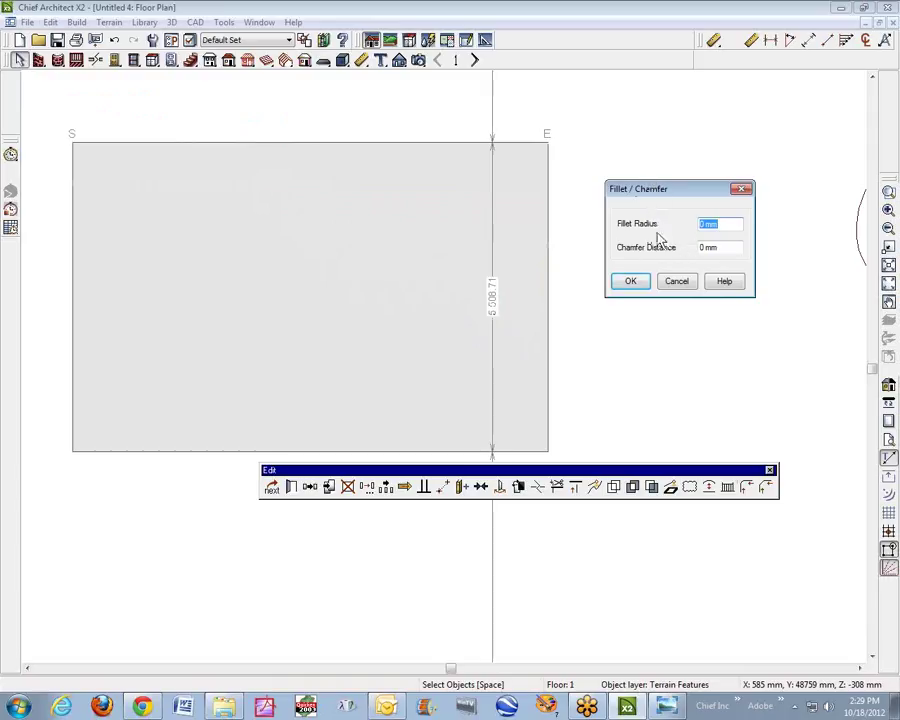
text(50)
click(631, 284)
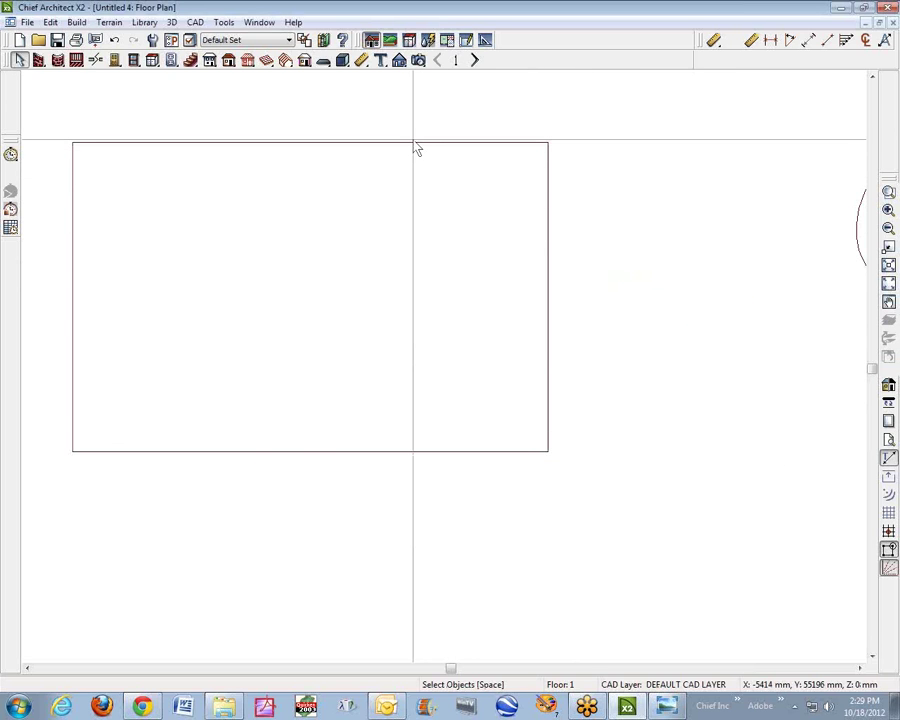
Fillet the upper-right corner of the rectangular terrain feature with the 50 mm radius and inspect the rounded corner
click(414, 142)
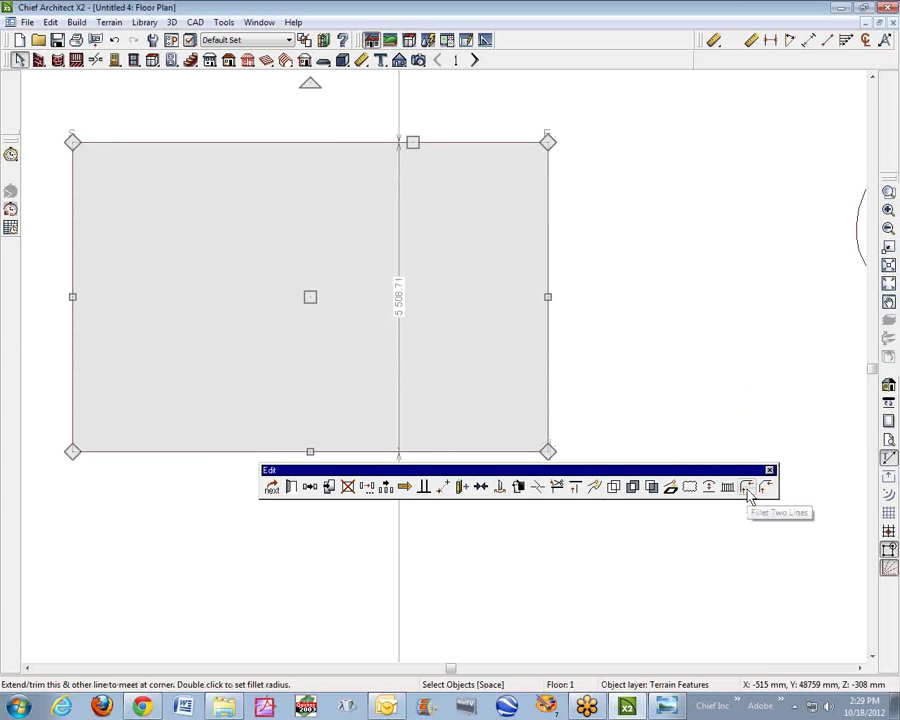
click(748, 490)
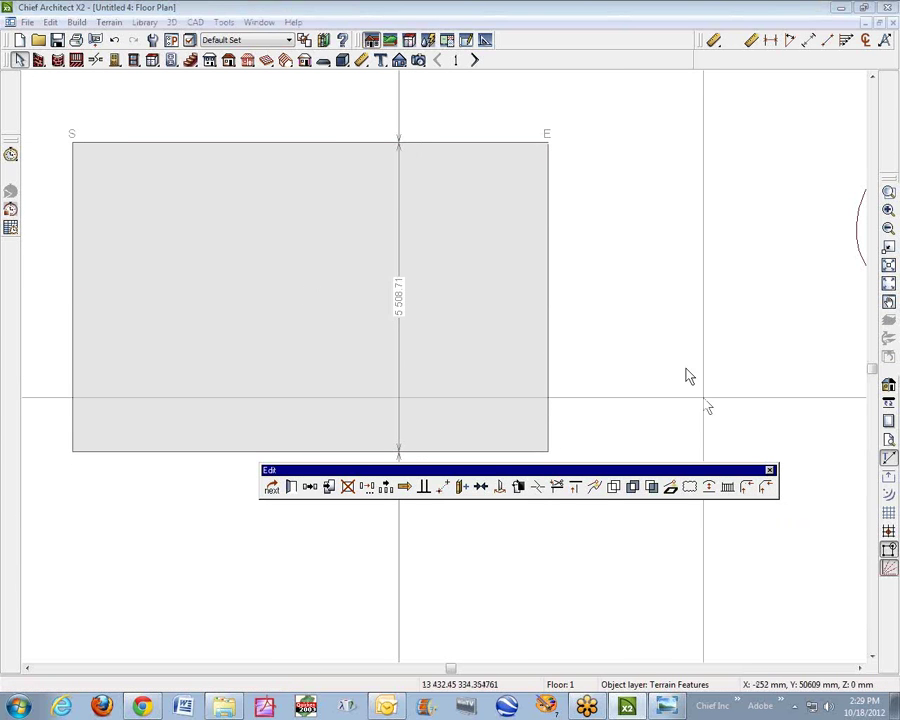
click(564, 174)
scroll(566, 168, up, 3)
scroll(560, 146, up, 2)
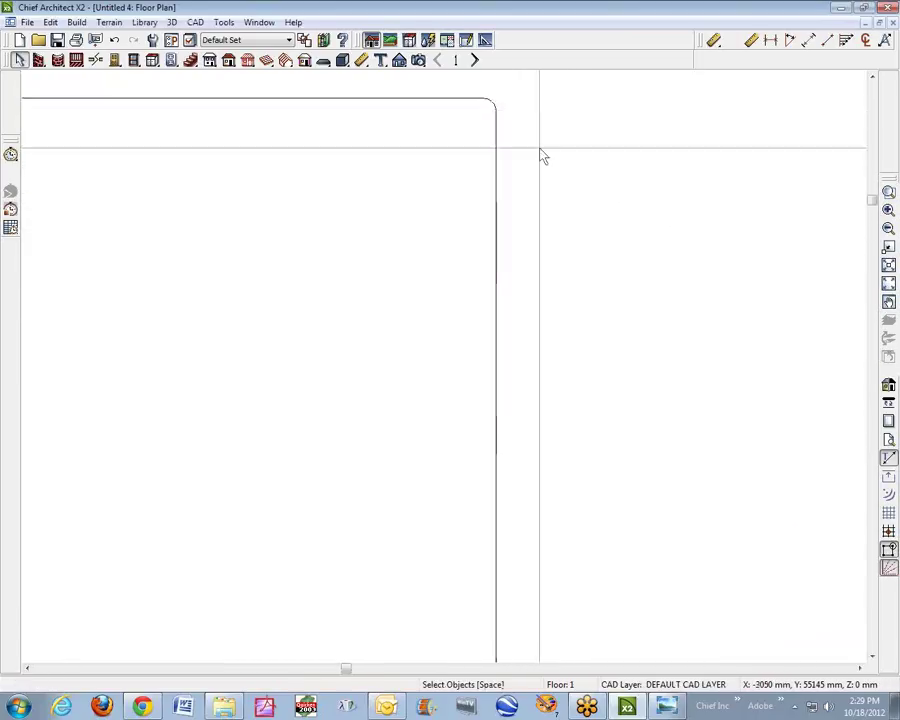
scroll(600, 380, down, 3)
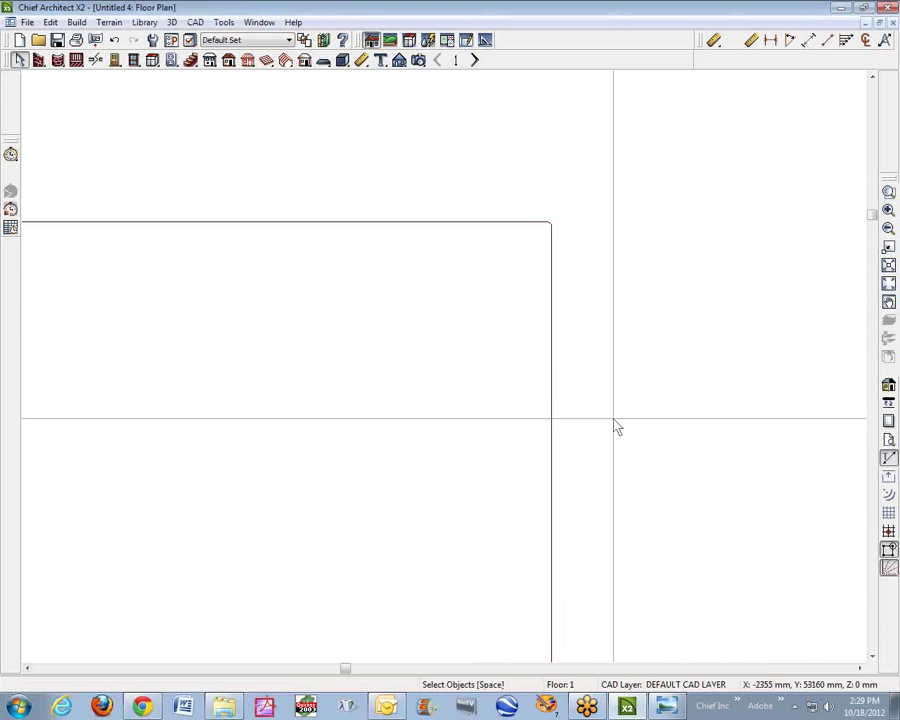
Set the chamfer distance to 50 mm with the rectangular terrain feature's right edge selected
click(873, 656)
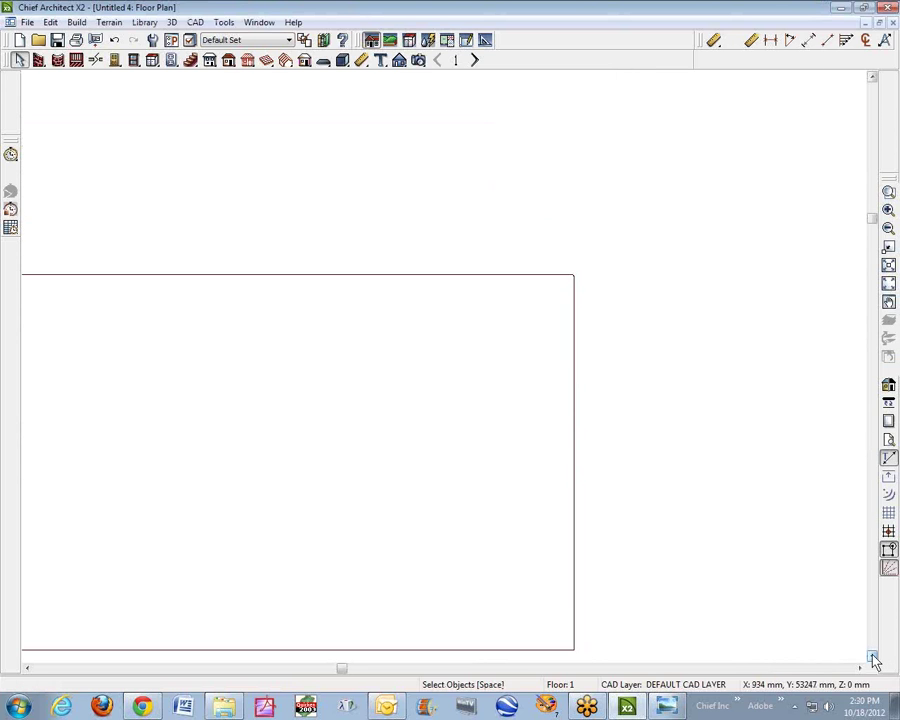
click(574, 400)
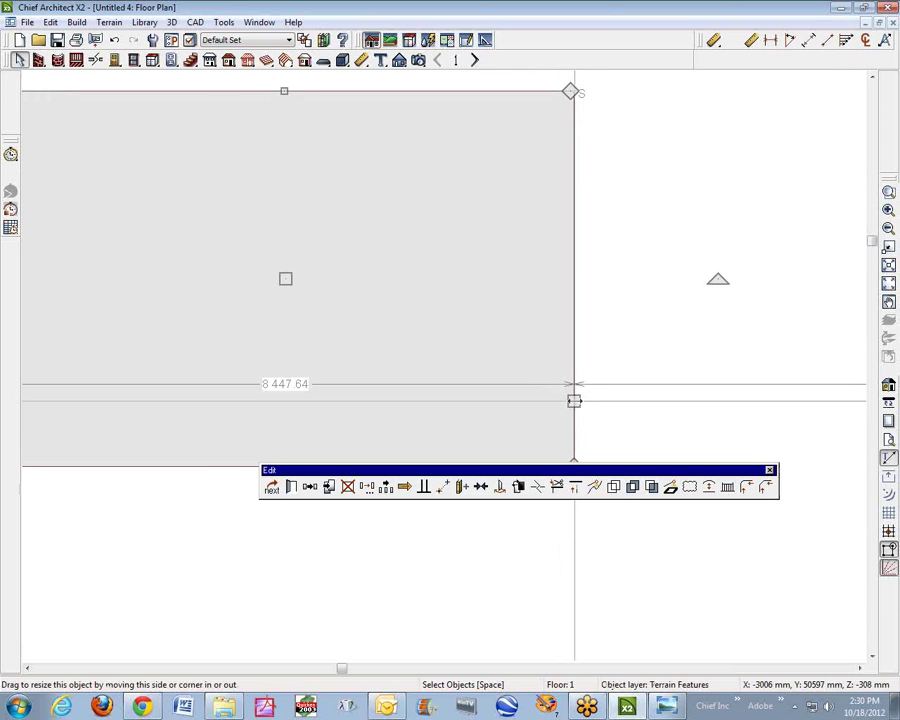
double_click(766, 487)
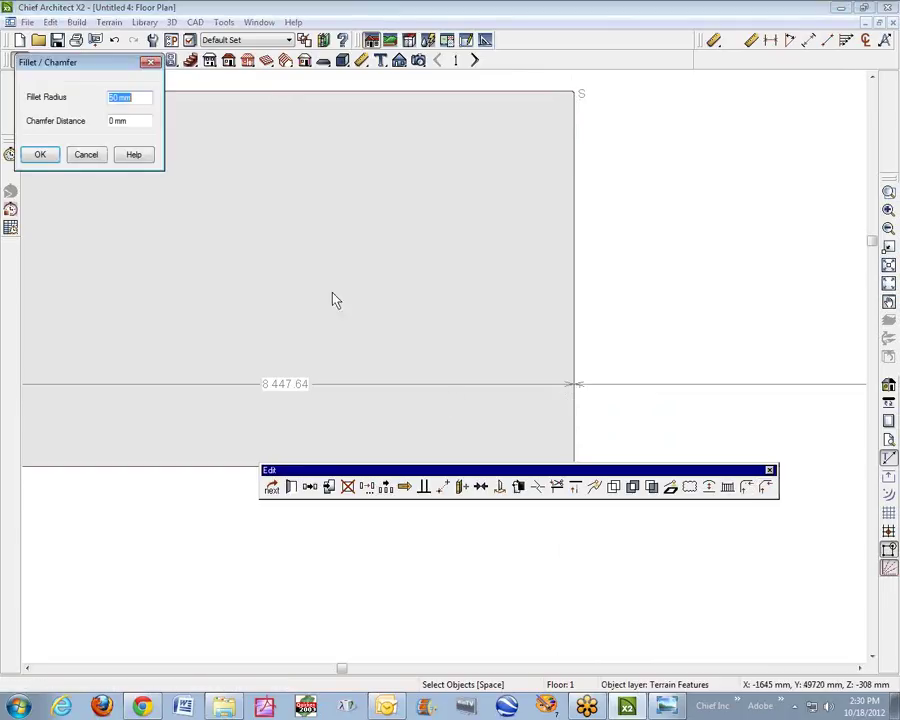
click(128, 121)
text(50 mm)
click(40, 155)
Chamfer the lower-right corner of the rectangular terrain feature between its right and bottom edges and inspect the cut corner
drag(596, 471, 511, 571)
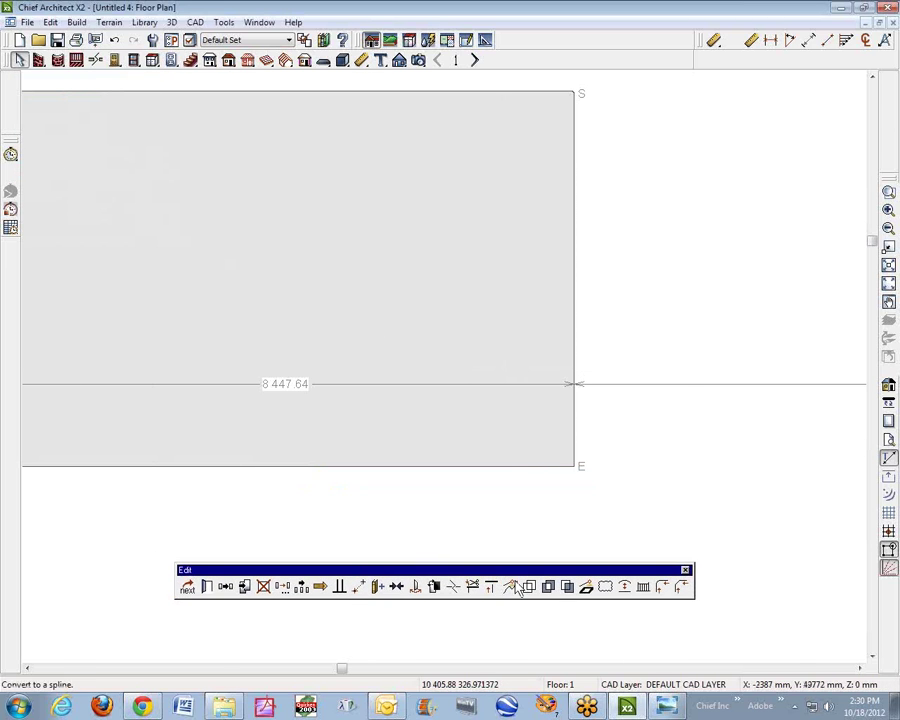
double_click(679, 588)
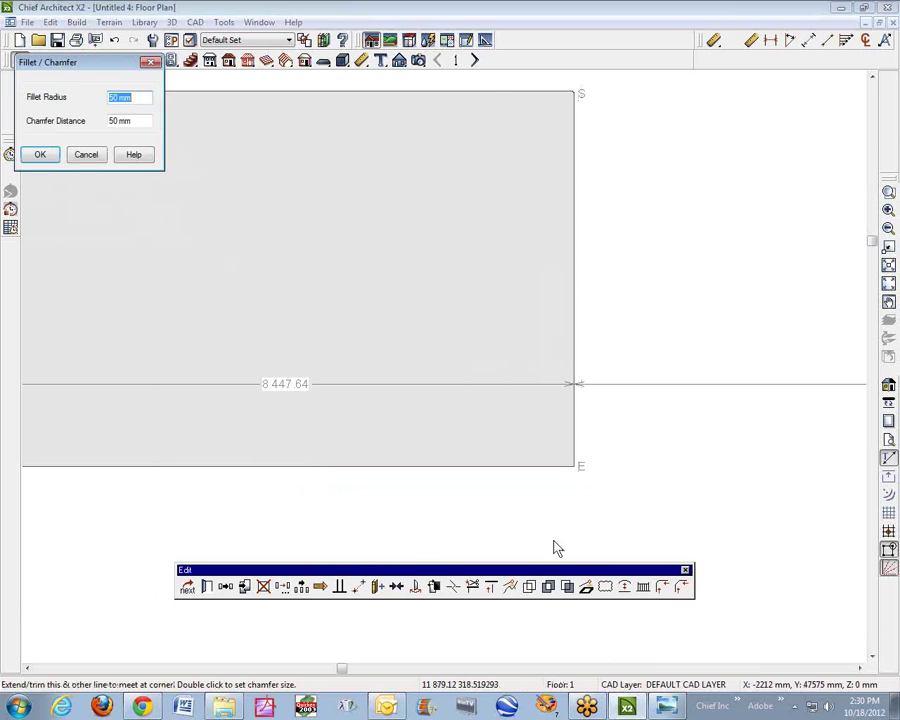
click(86, 155)
click(446, 466)
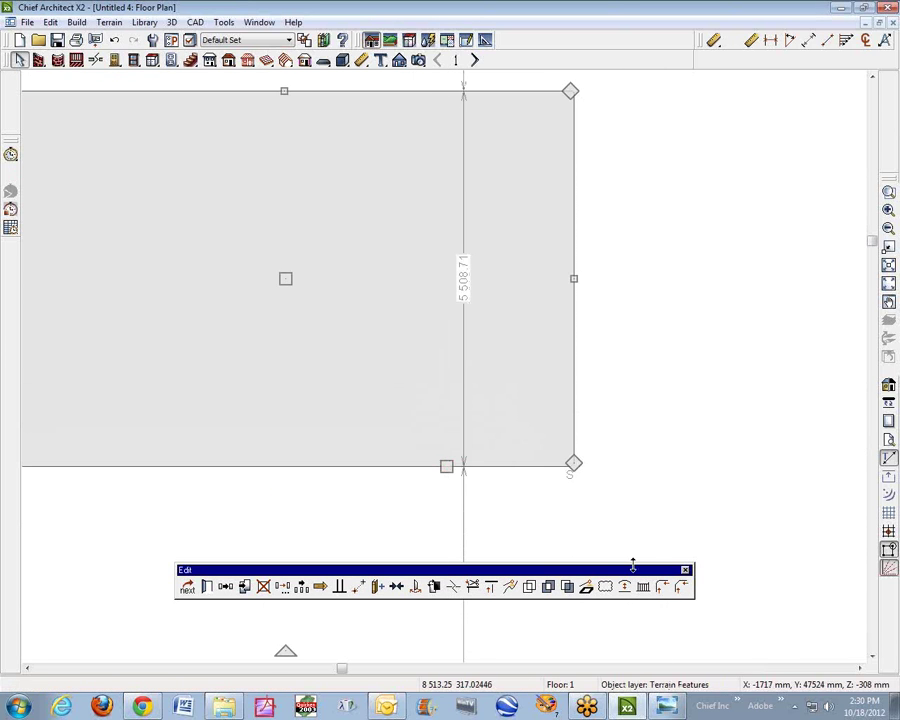
click(600, 508)
scroll(582, 490, up, 4)
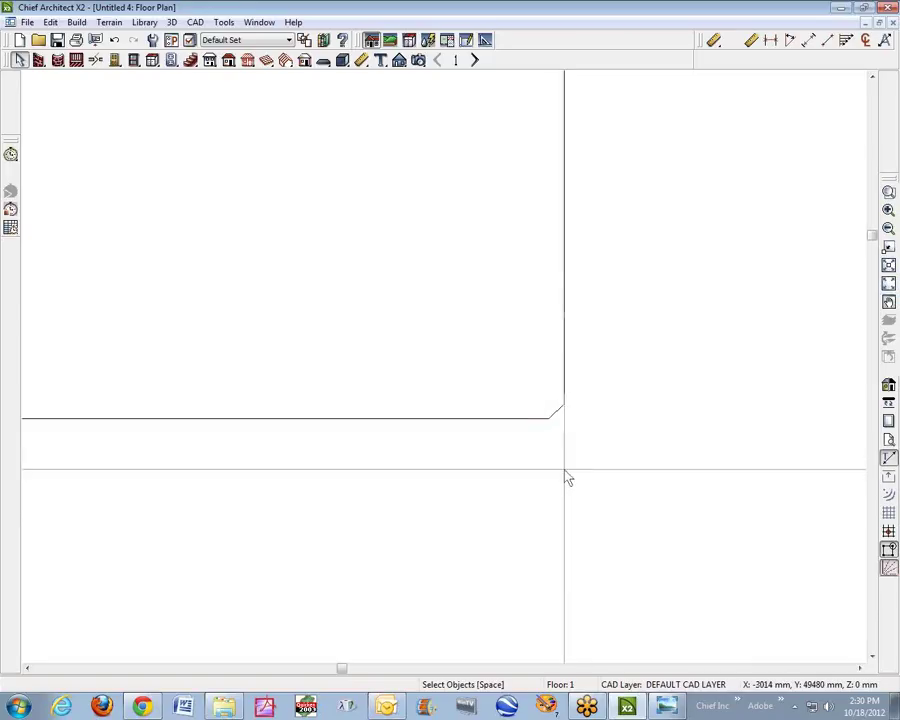
scroll(565, 465, up, 2)
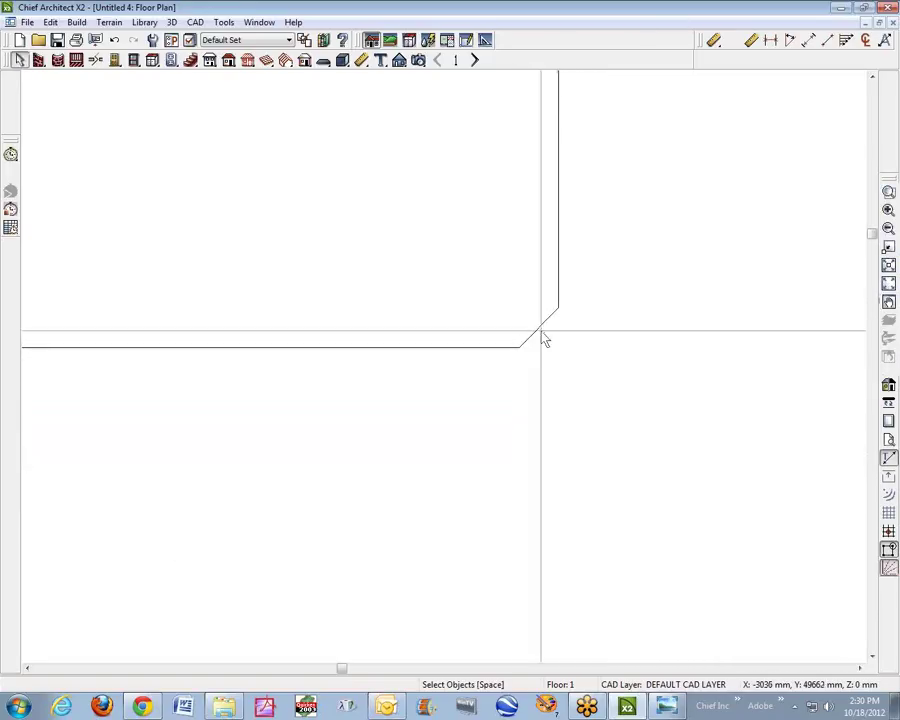
click(888, 285)
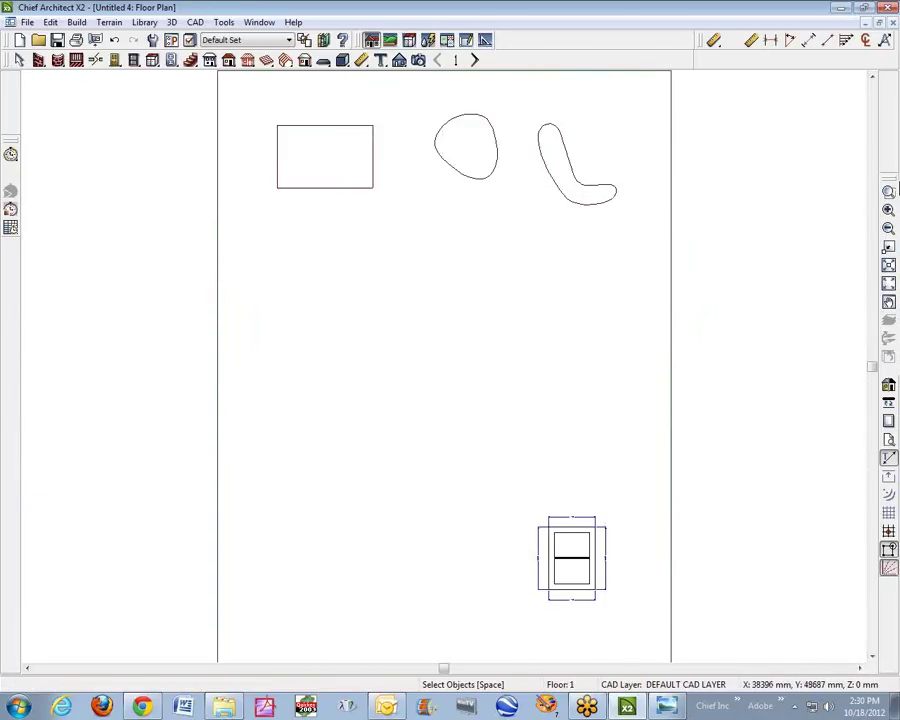
click(889, 190)
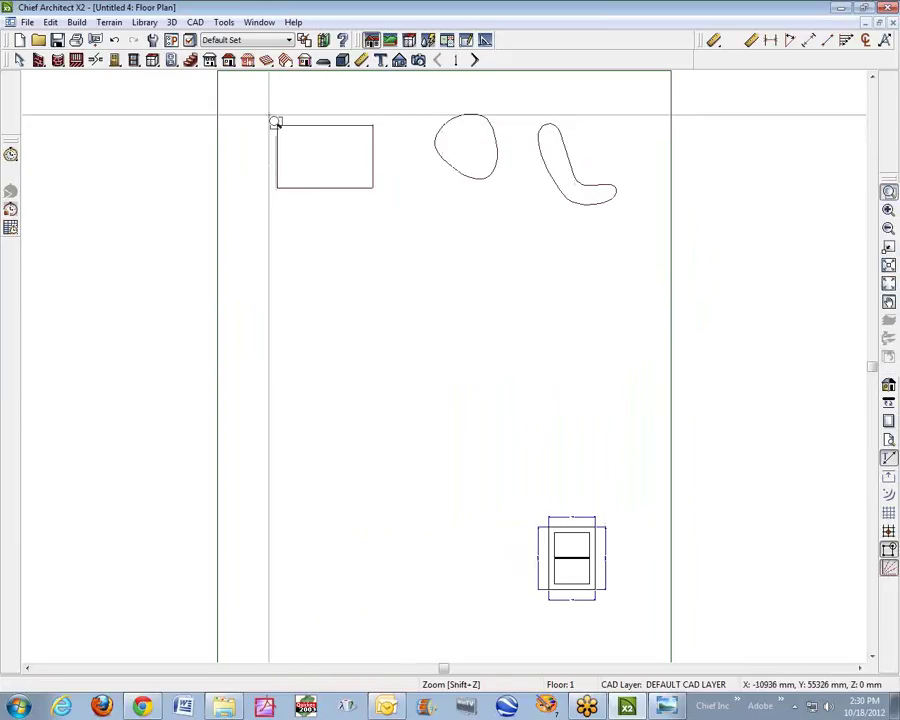
Delete the filleted and chamfered rectangular terrain feature from the floor plan
drag(261, 118, 400, 199)
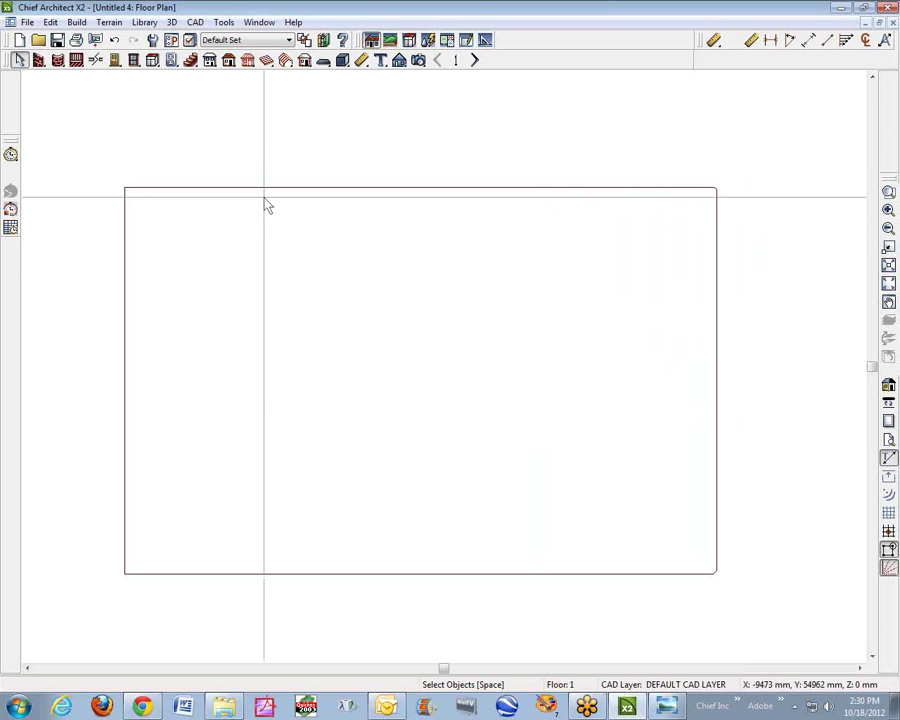
scroll(287, 241, down, 6)
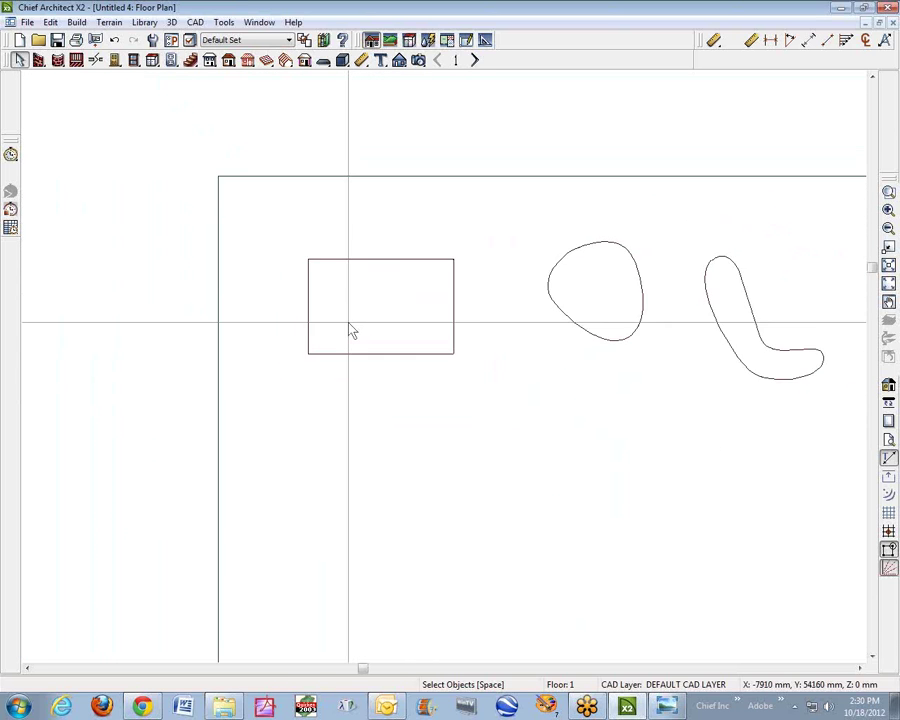
click(888, 265)
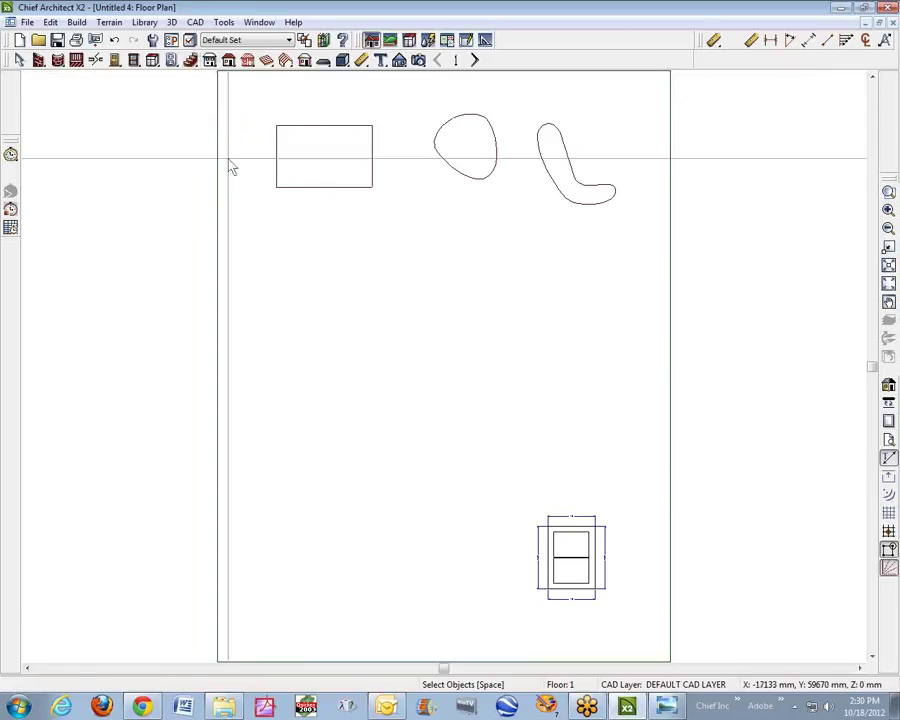
click(300, 187)
mouse_move(323, 156)
mouse_down()
mouse_move(258, 152)
mouse_move(326, 157)
mouse_up()
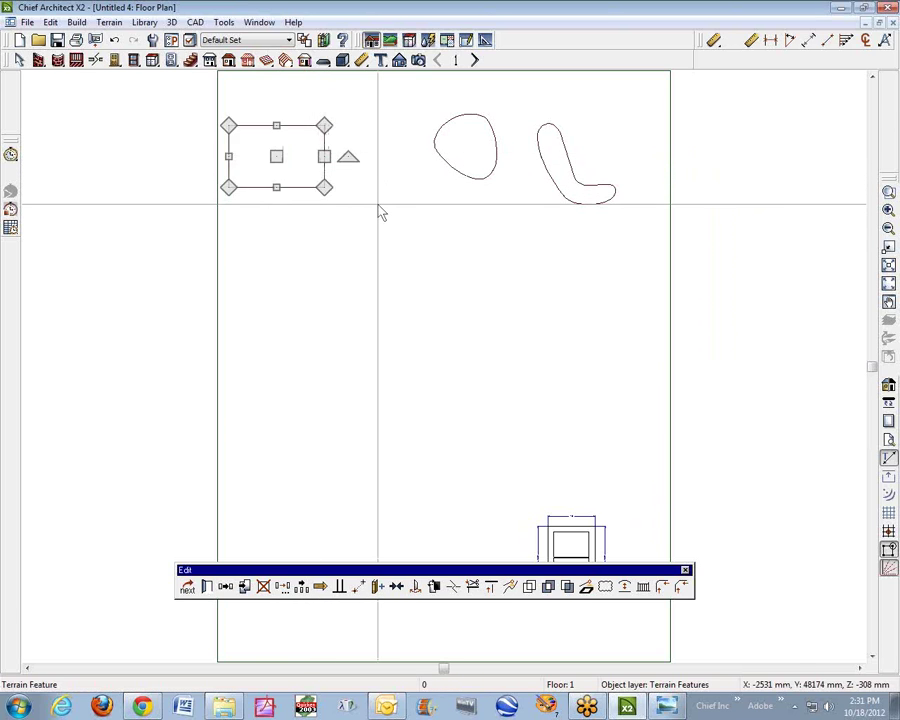
key(Delete)
Draw a small, narrow rectangular terrain feature about 1243 mm wide near the terrain perimeter's left edge
click(118, 24)
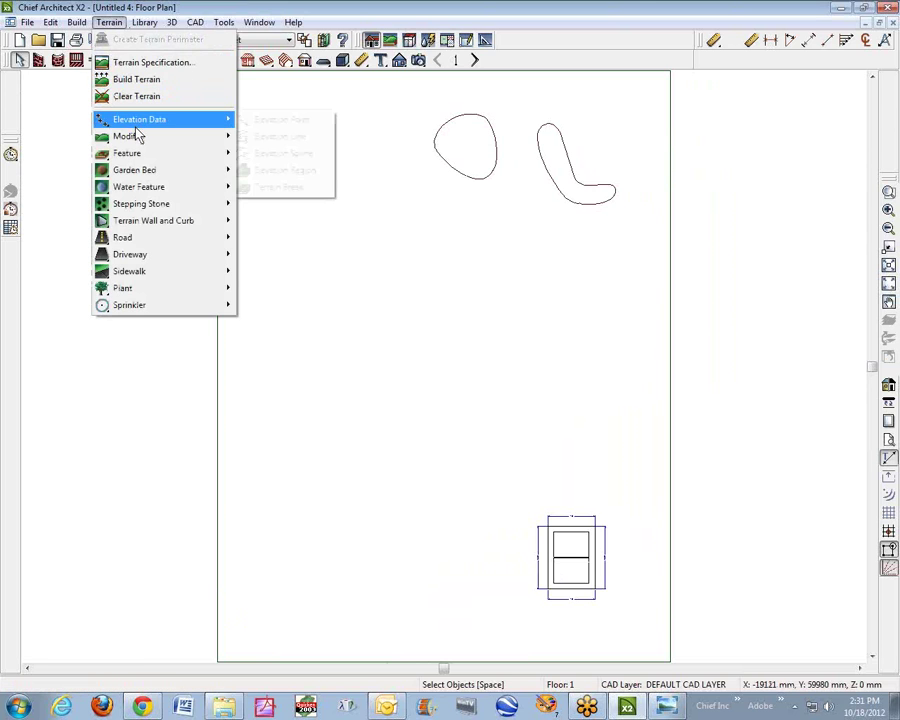
mouse_move(140, 153)
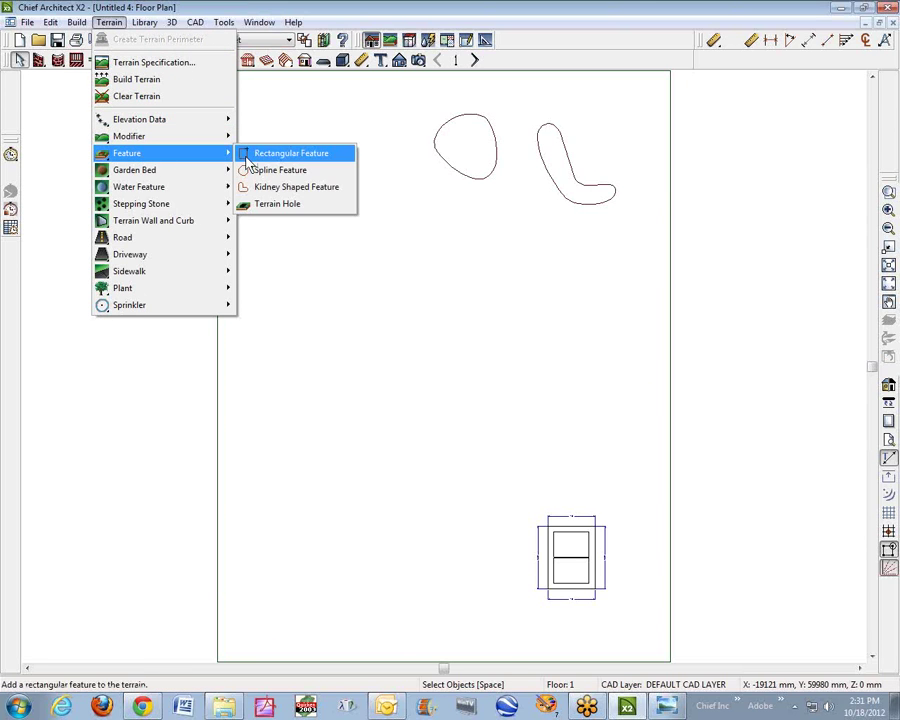
click(252, 153)
drag(256, 203, 262, 202)
key(space)
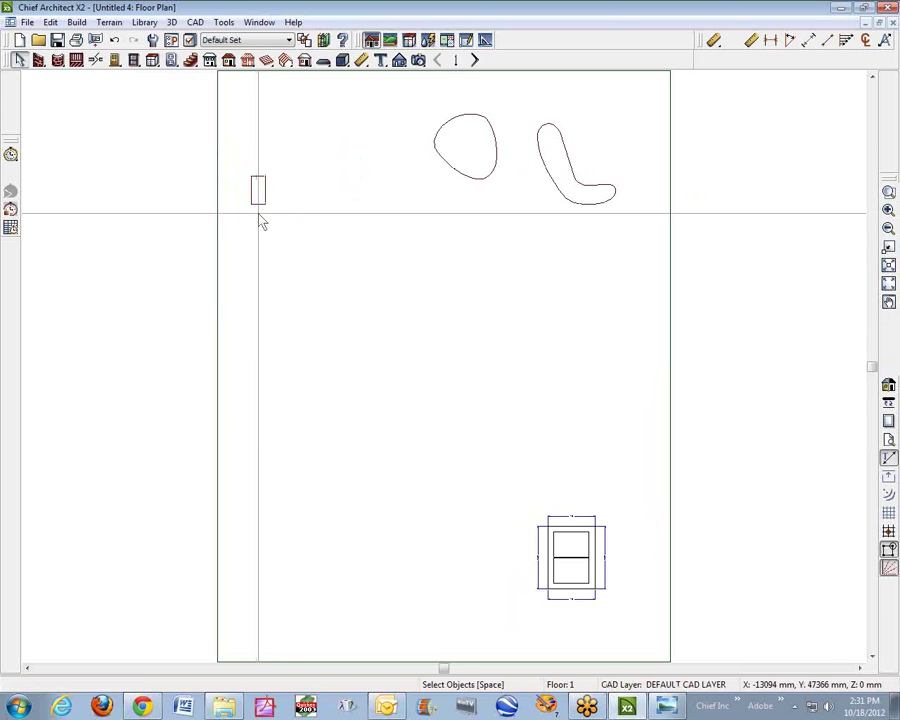
Stretch the narrow rectangular feature downward into a long vertical strip and select its right edge
click(259, 219)
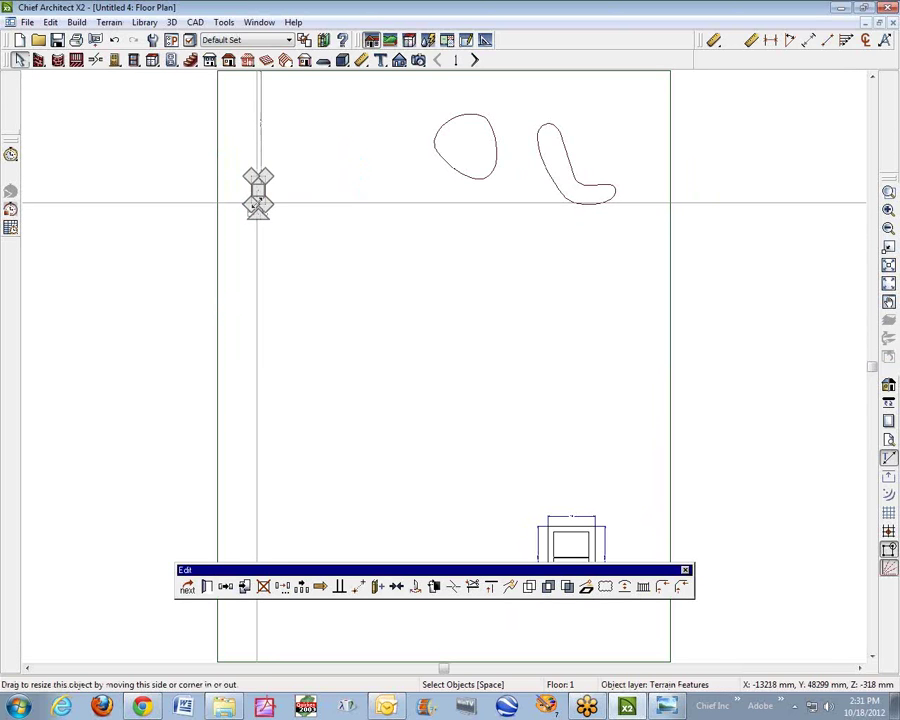
scroll(261, 206, up, 2)
scroll(261, 206, up, 3)
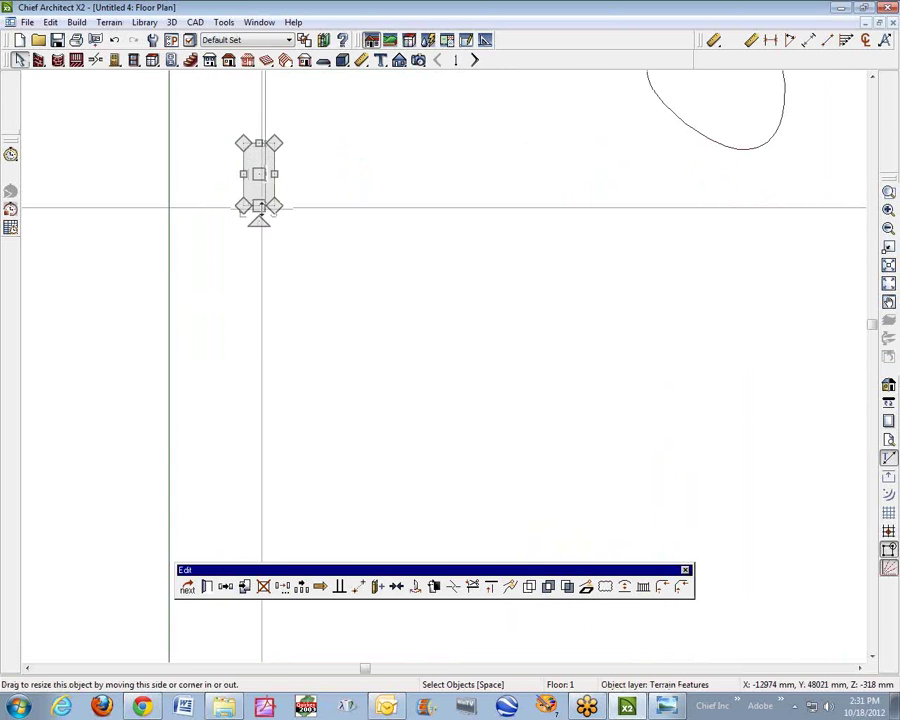
drag(261, 206, 262, 543)
click(287, 294)
click(275, 277)
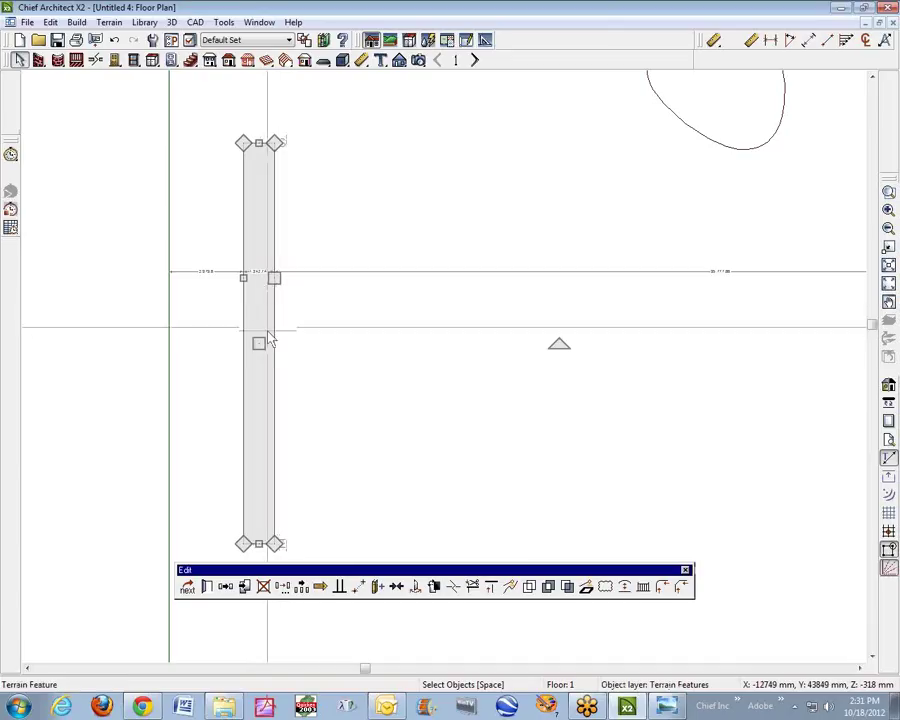
Move the strip so its left edge lies 50 mm from the terrain perimeter's left side
drag(259, 342, 235, 341)
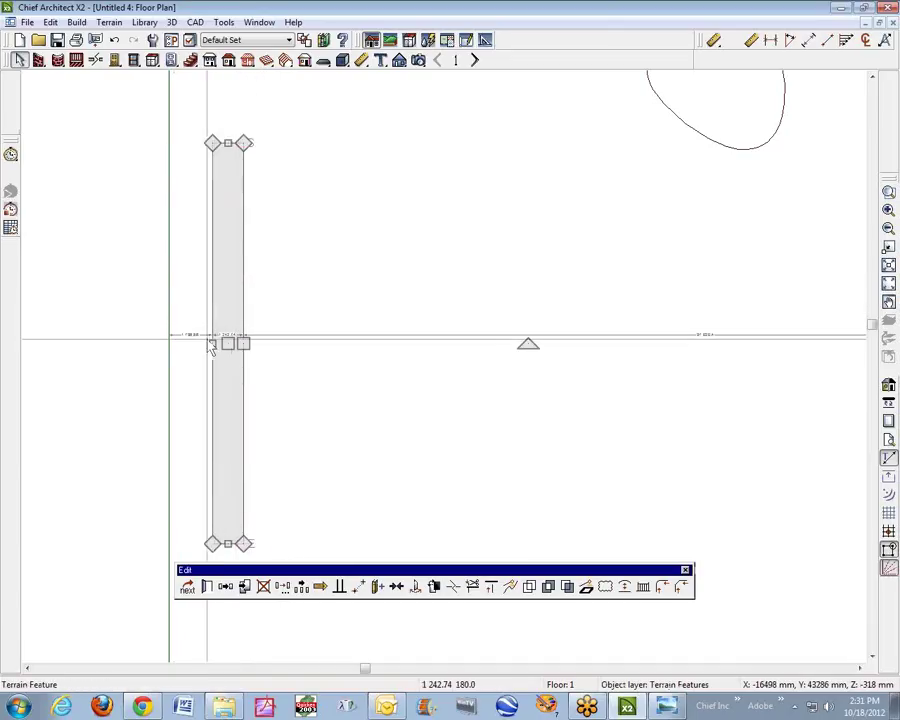
click(190, 340)
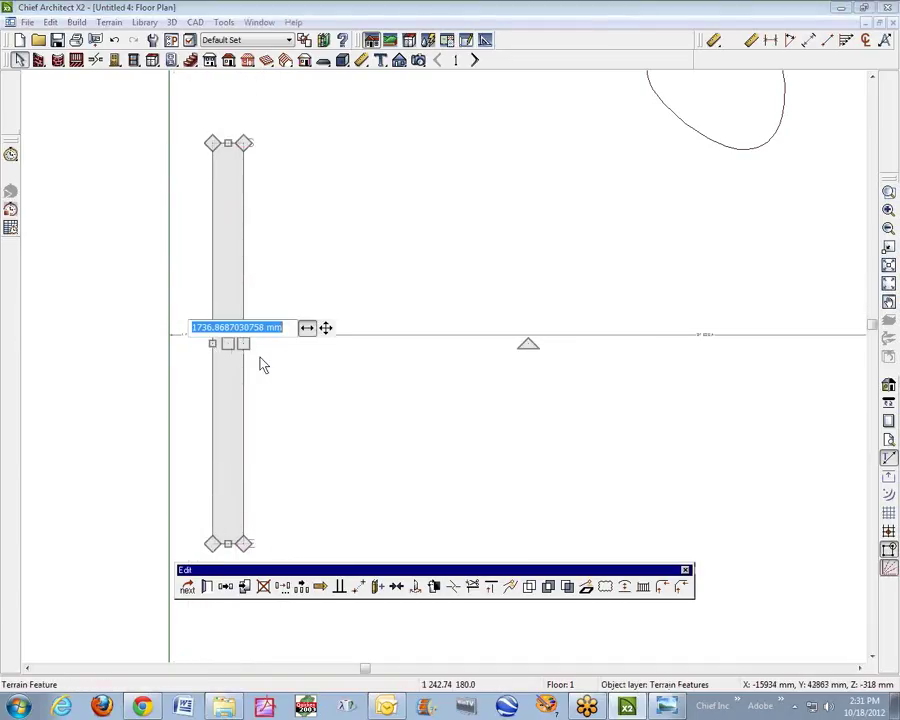
click(328, 331)
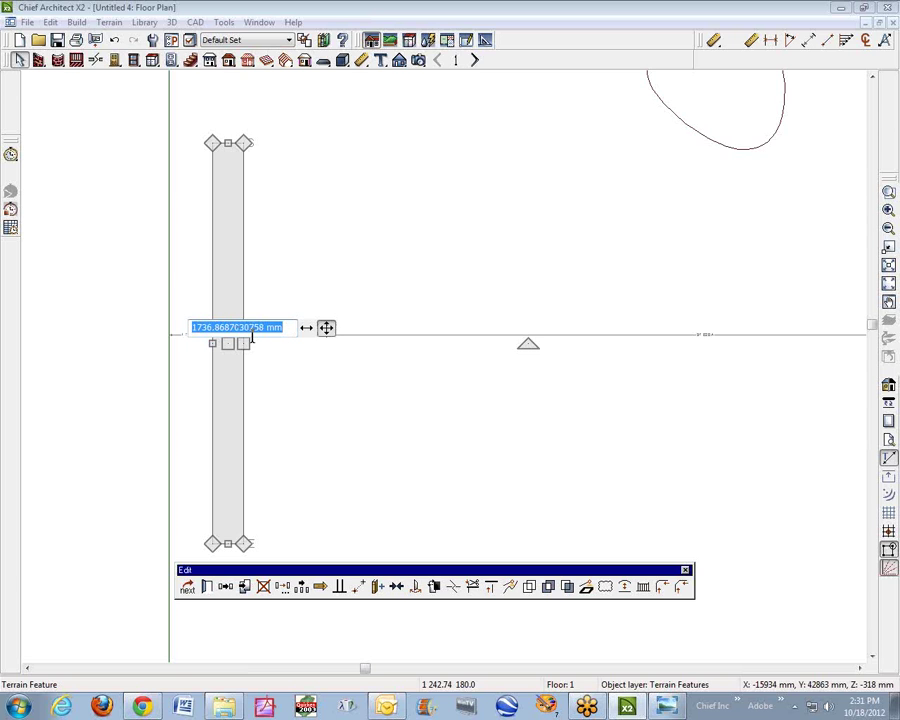
text(50)
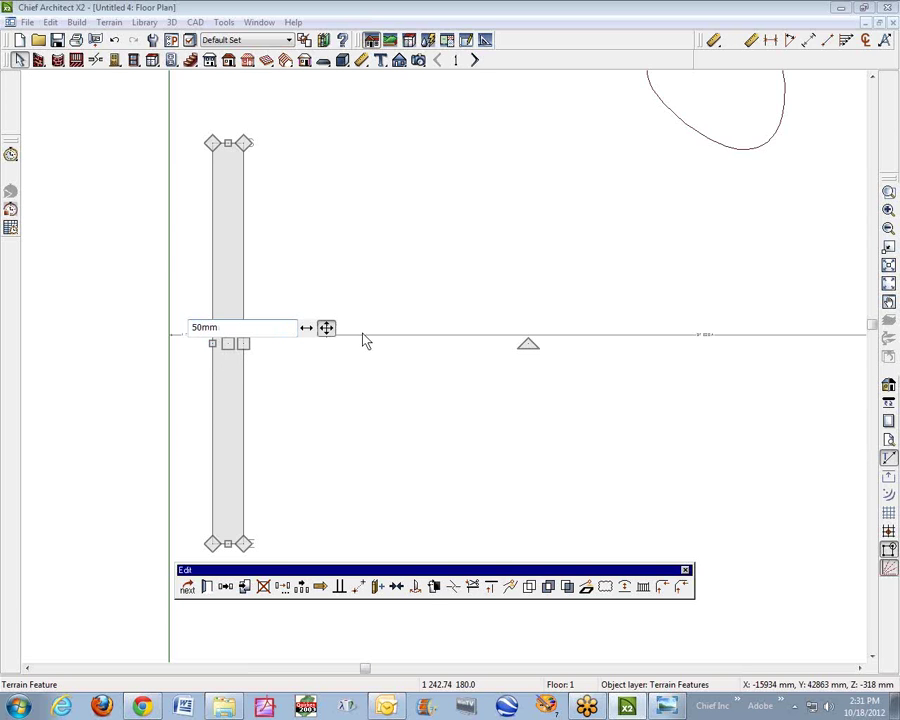
key(Return)
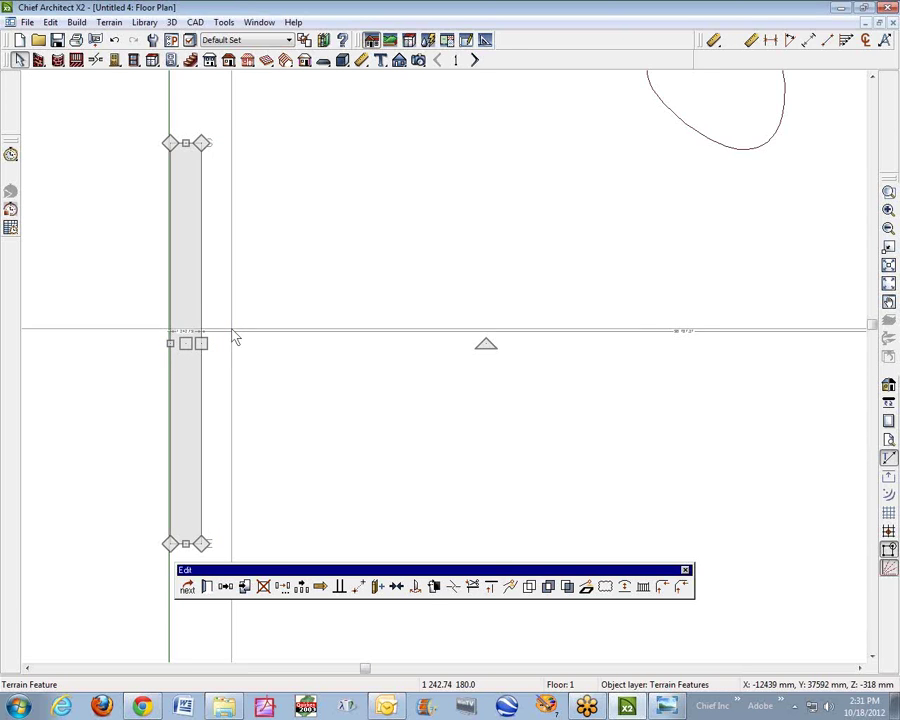
click(235, 337)
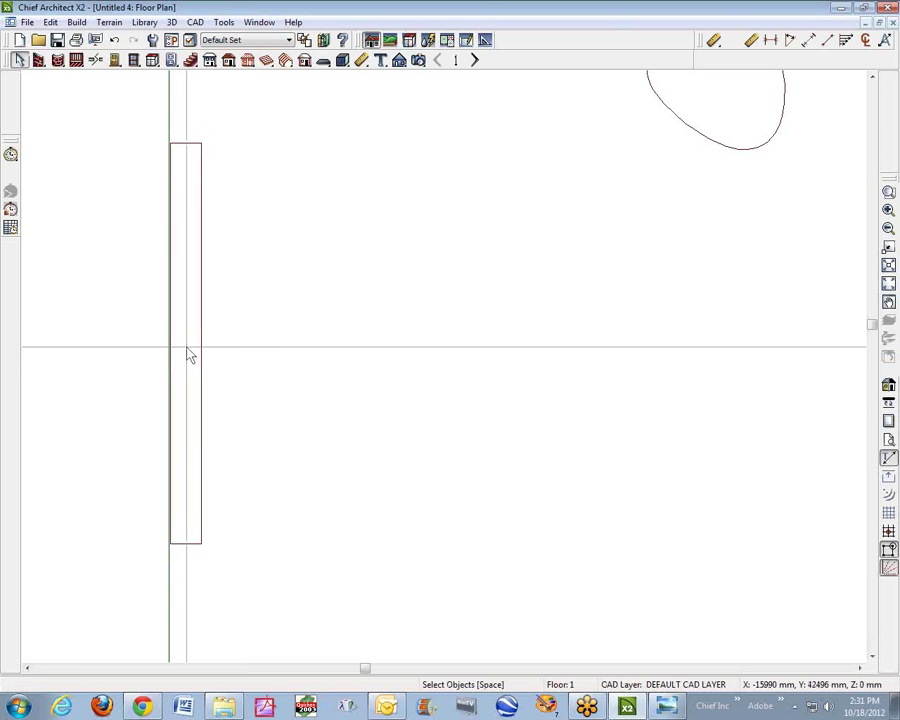
Assign the plan material Stacked Stone to the strip-shaped terrain feature
click(207, 278)
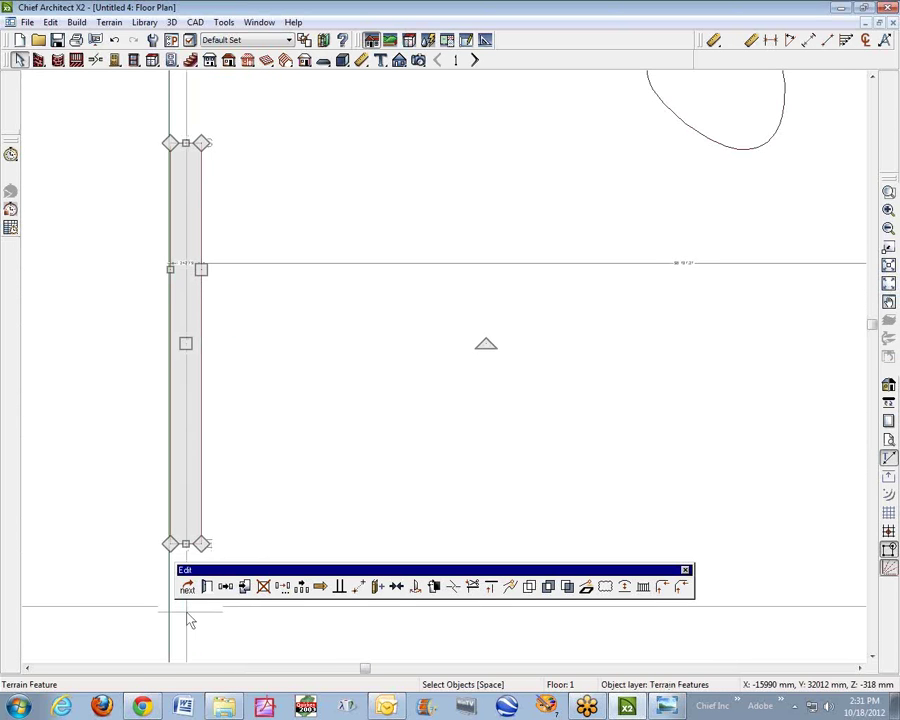
click(206, 586)
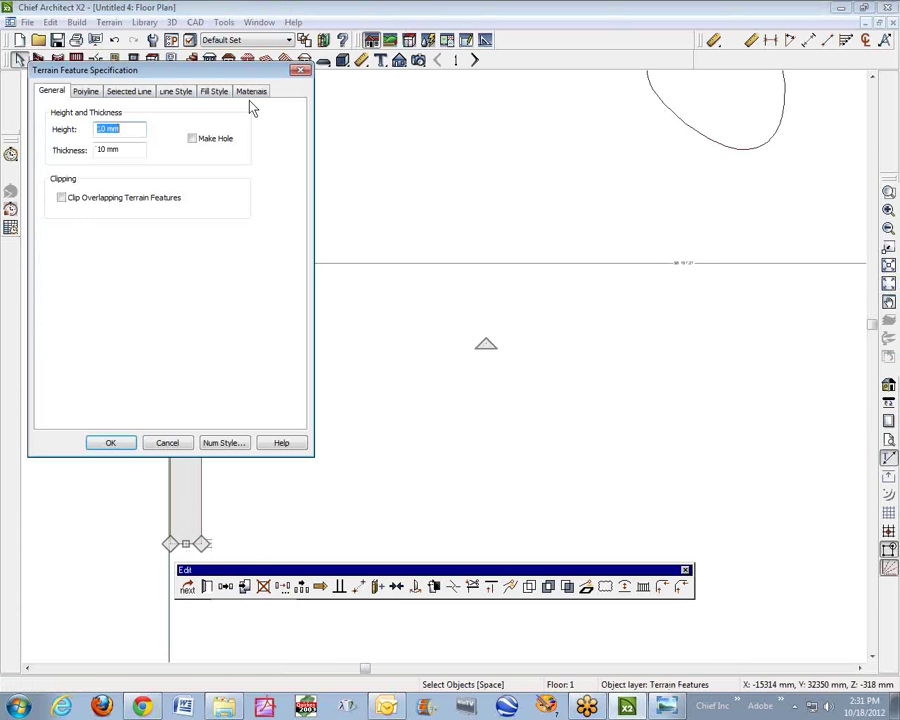
click(253, 91)
click(106, 138)
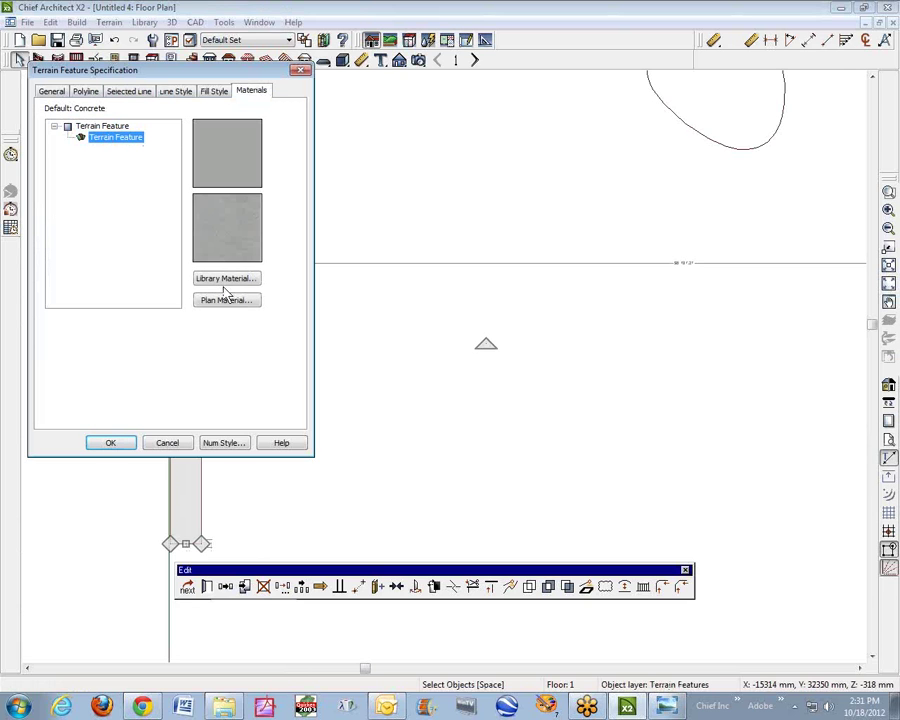
click(214, 305)
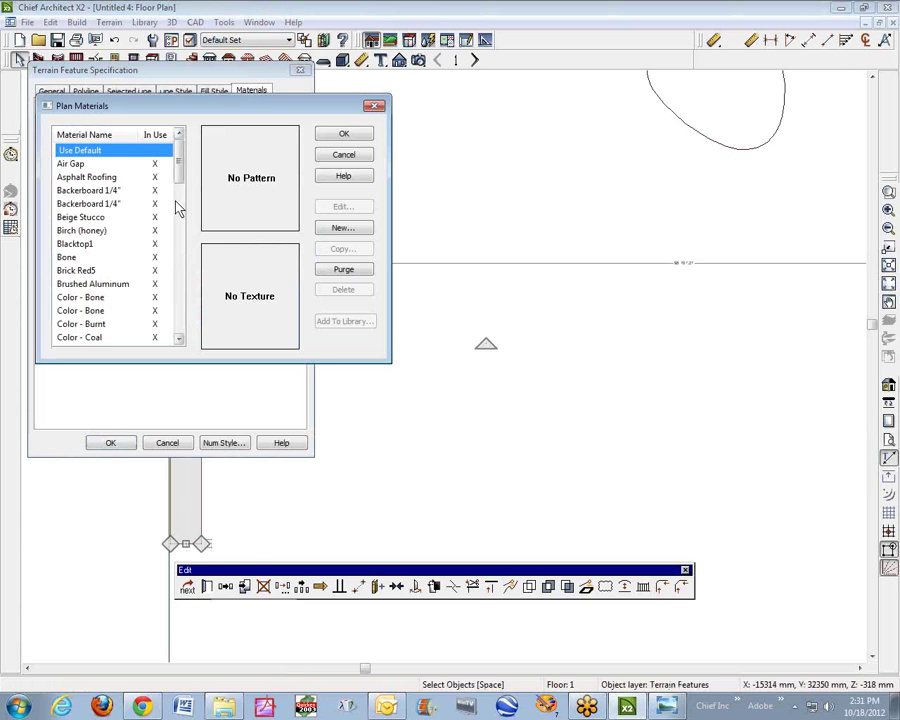
scroll(177, 207, down, 10)
click(130, 203)
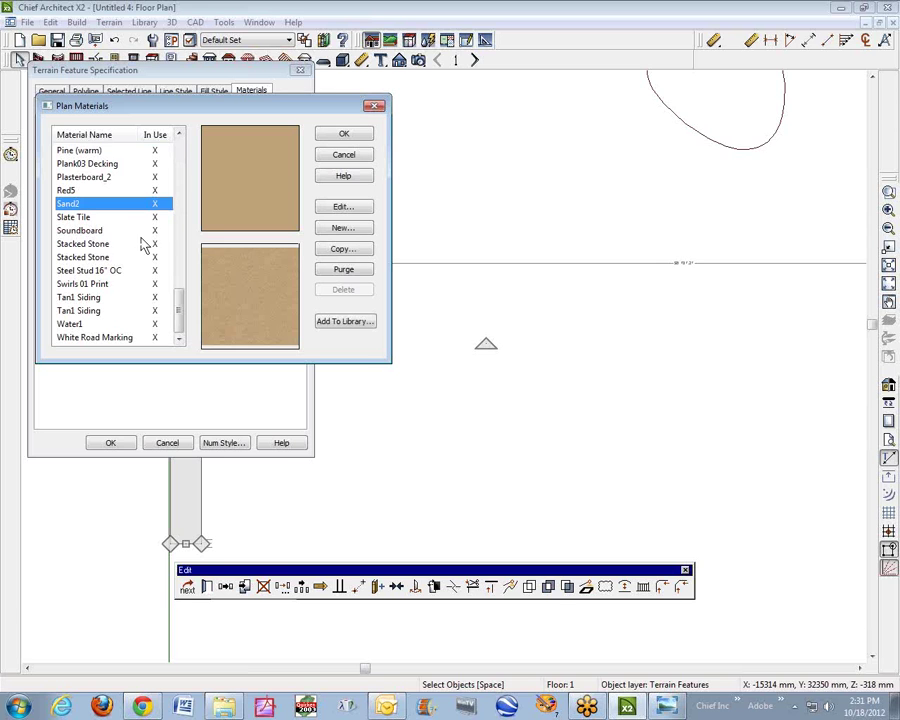
click(84, 244)
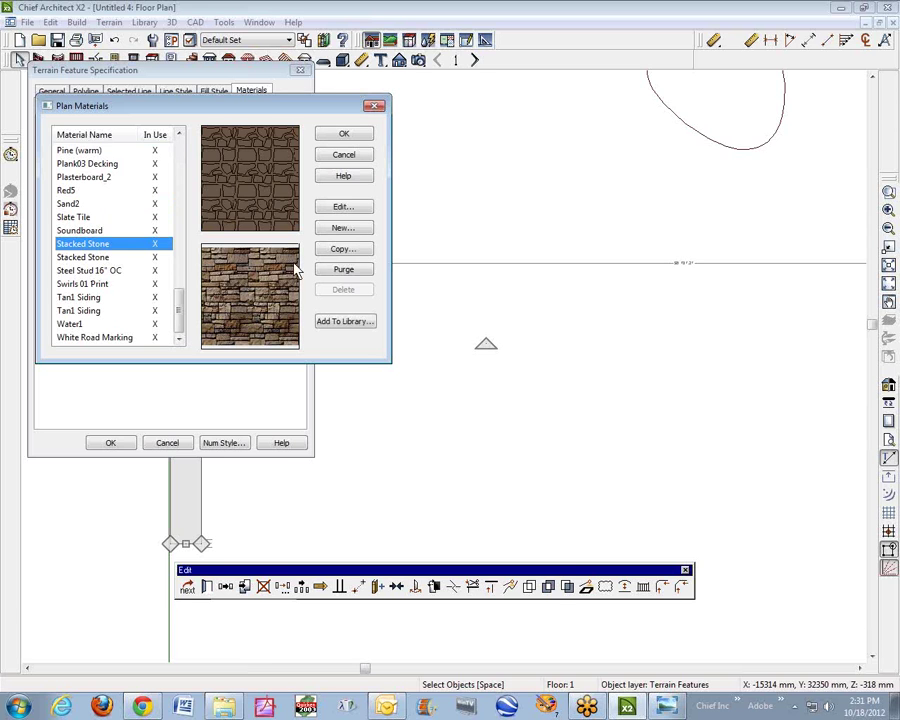
click(343, 134)
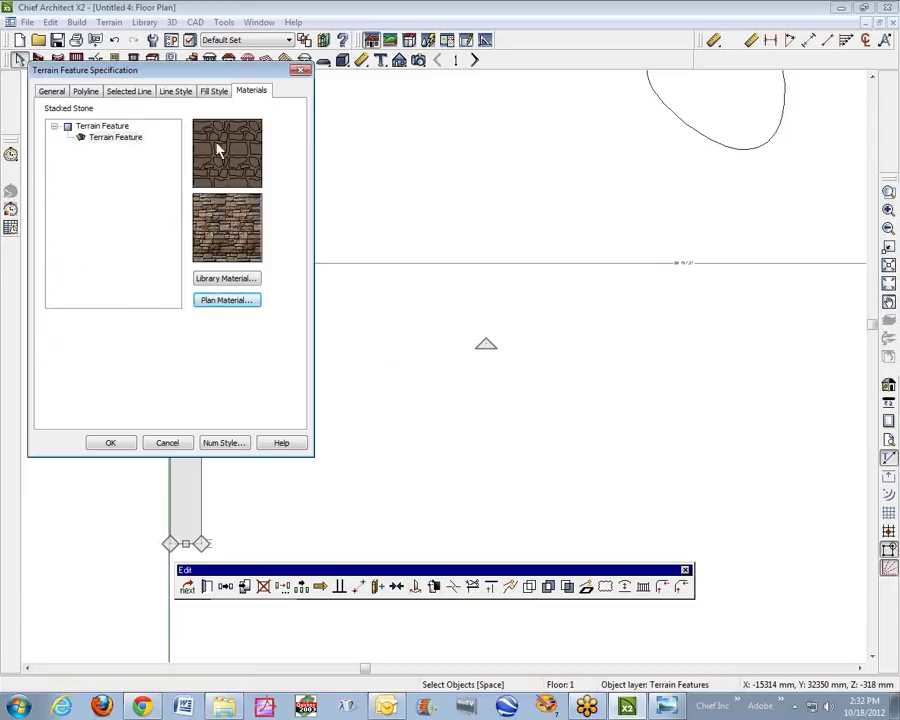
Set the strip's height to 1000 mm and inspect it in a full camera view aimed at it
click(51, 91)
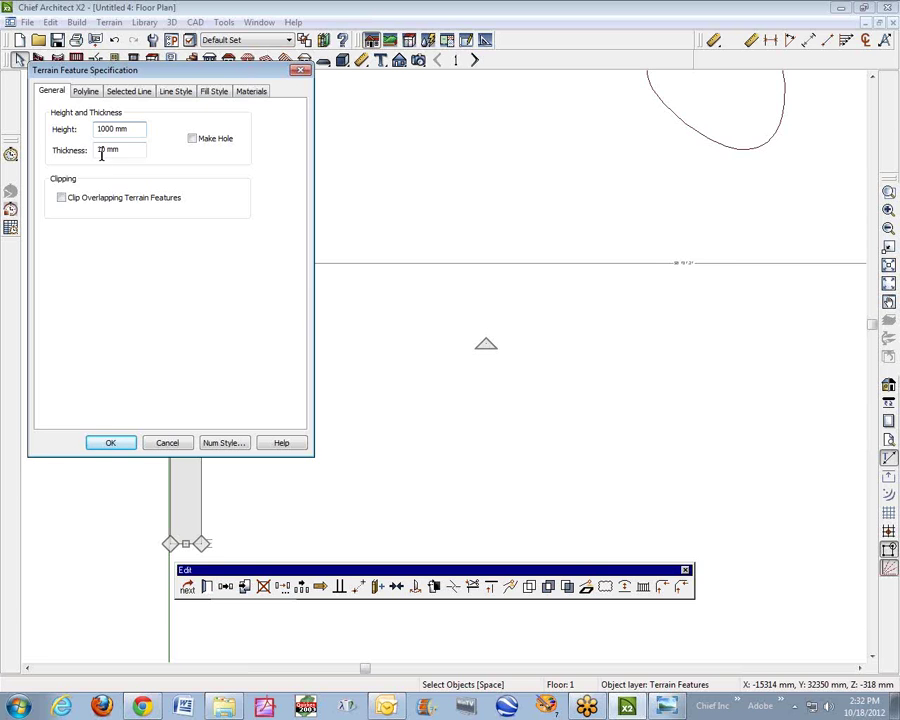
click(116, 447)
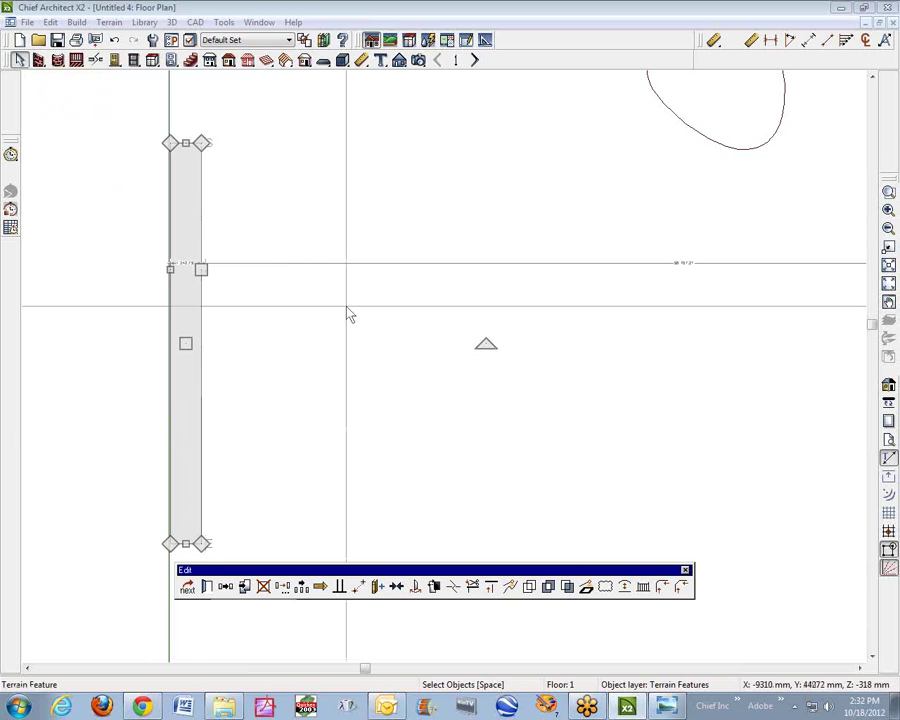
click(400, 60)
drag(693, 492, 319, 410)
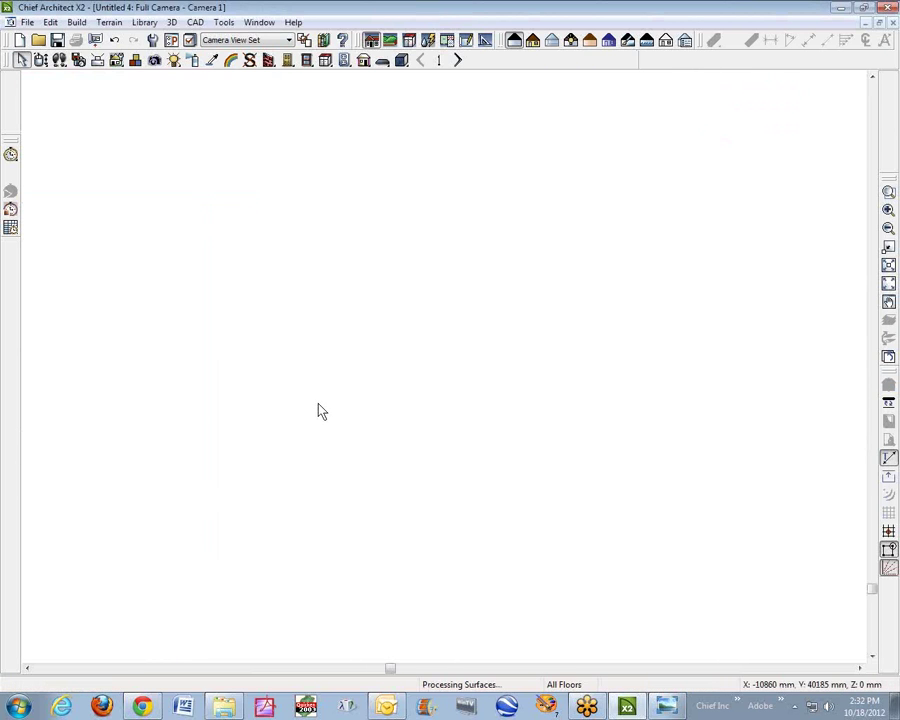
scroll(387, 398, up, 5)
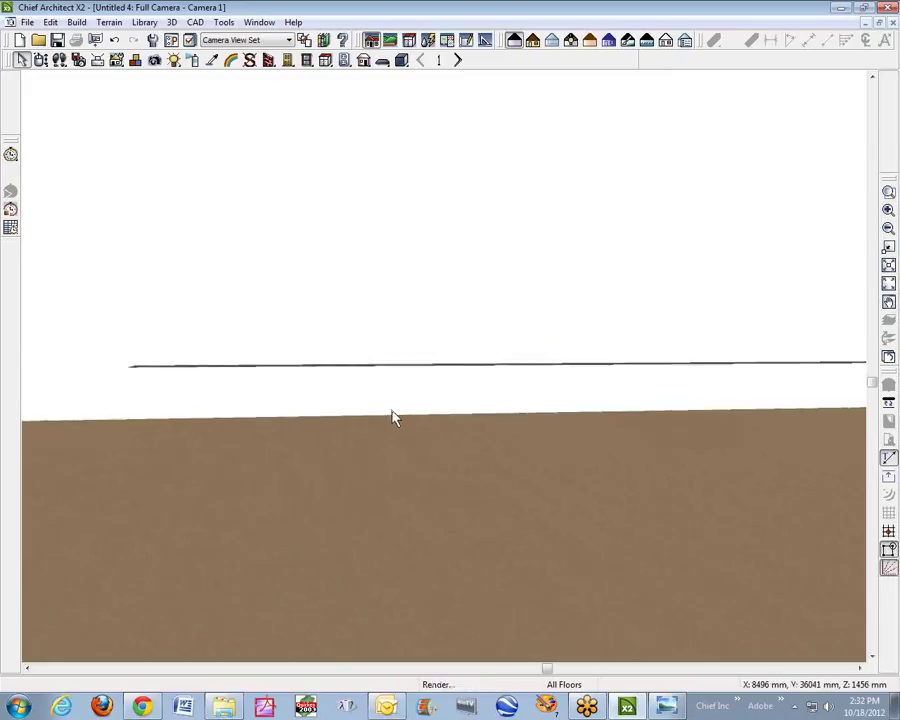
scroll(442, 325, down, 2)
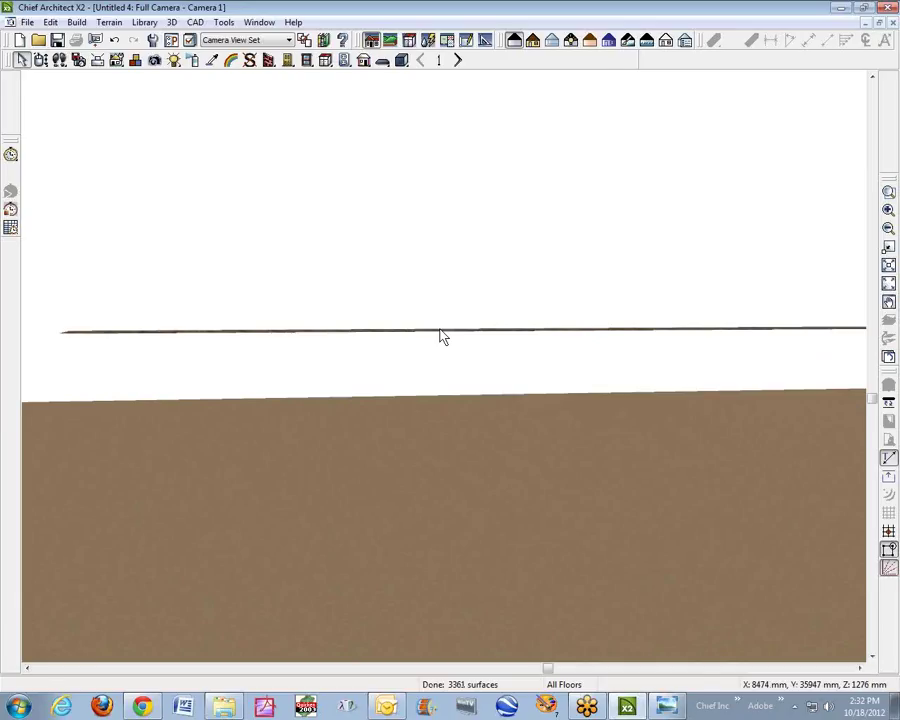
Set the stone strip's thickness to 1000 mm from the camera view
double_click(441, 333)
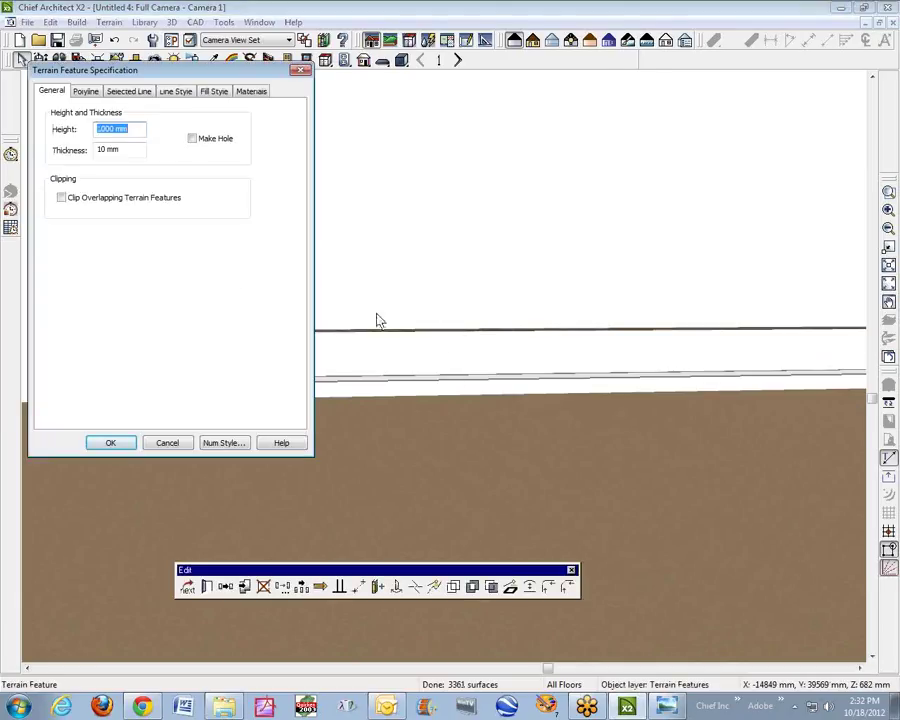
double_click(106, 150)
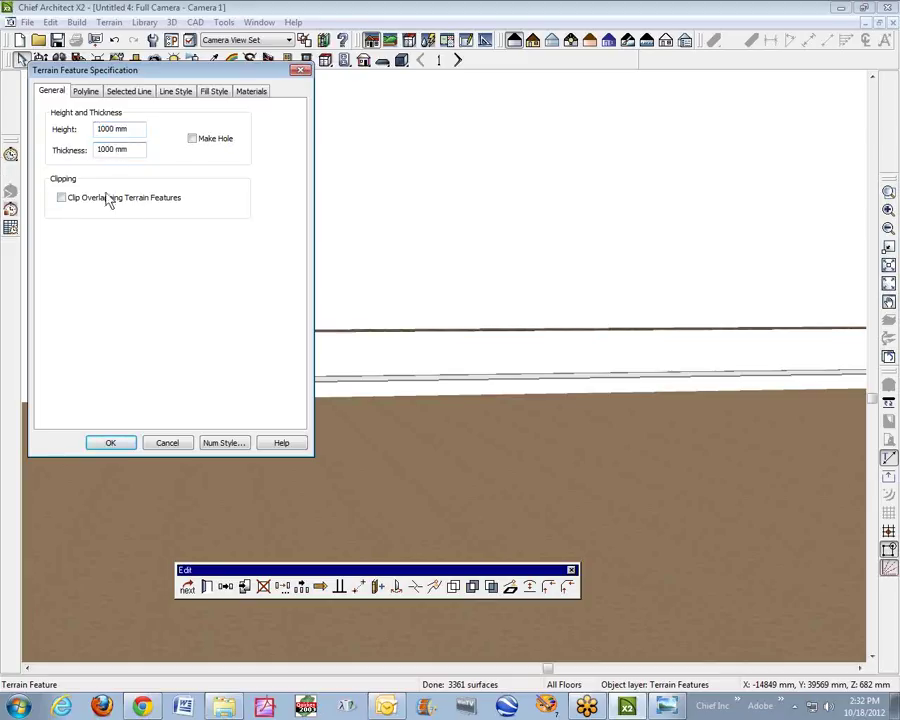
click(111, 449)
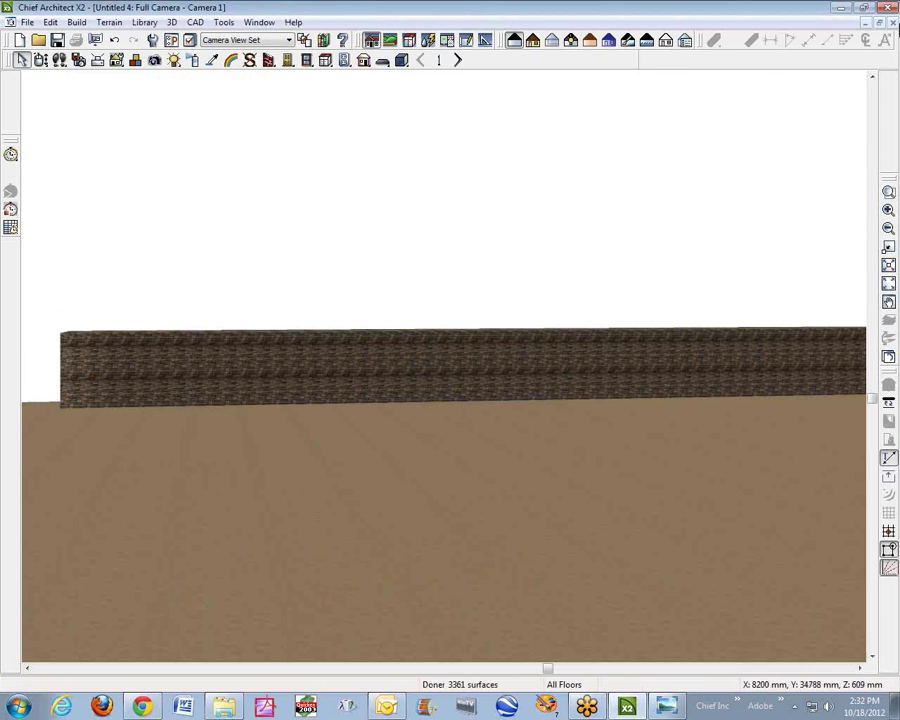
Close the camera view and examine the stone strip in a perspective full overview
click(891, 22)
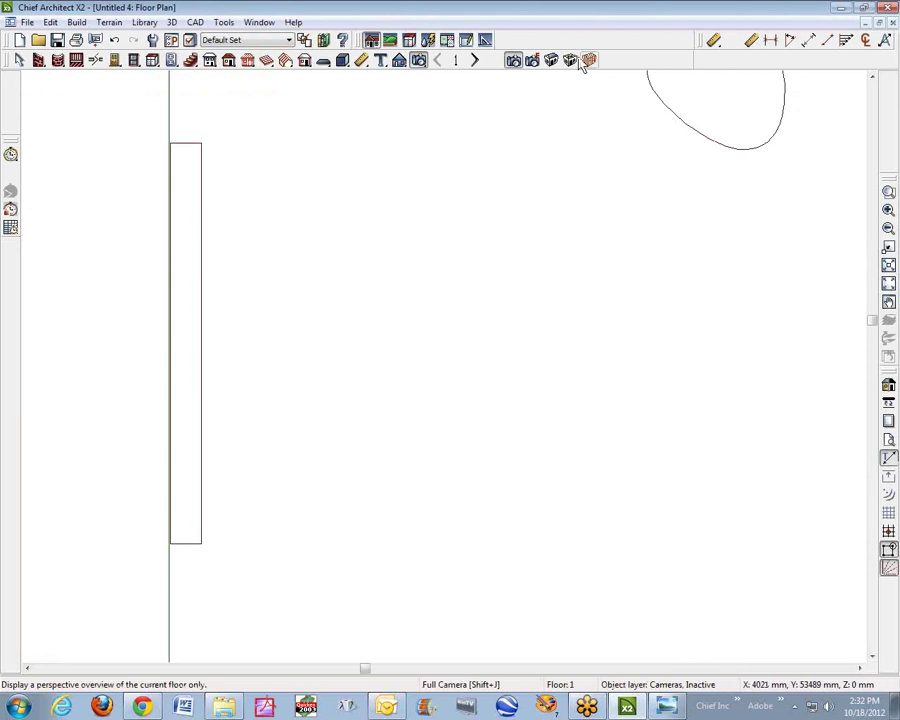
click(554, 61)
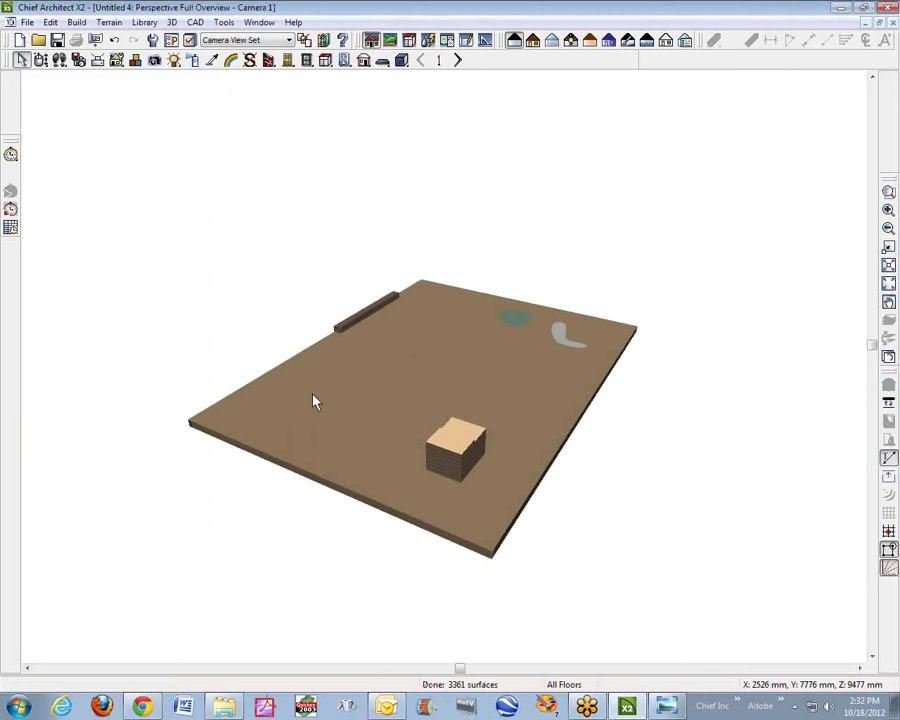
scroll(398, 354, up, 5)
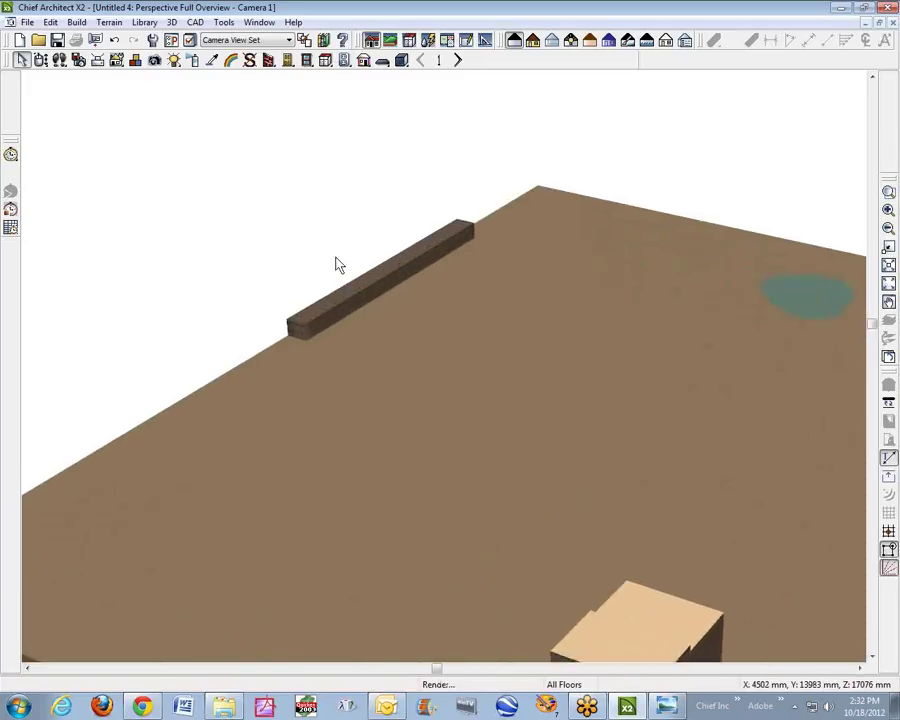
scroll(350, 290, up, 3)
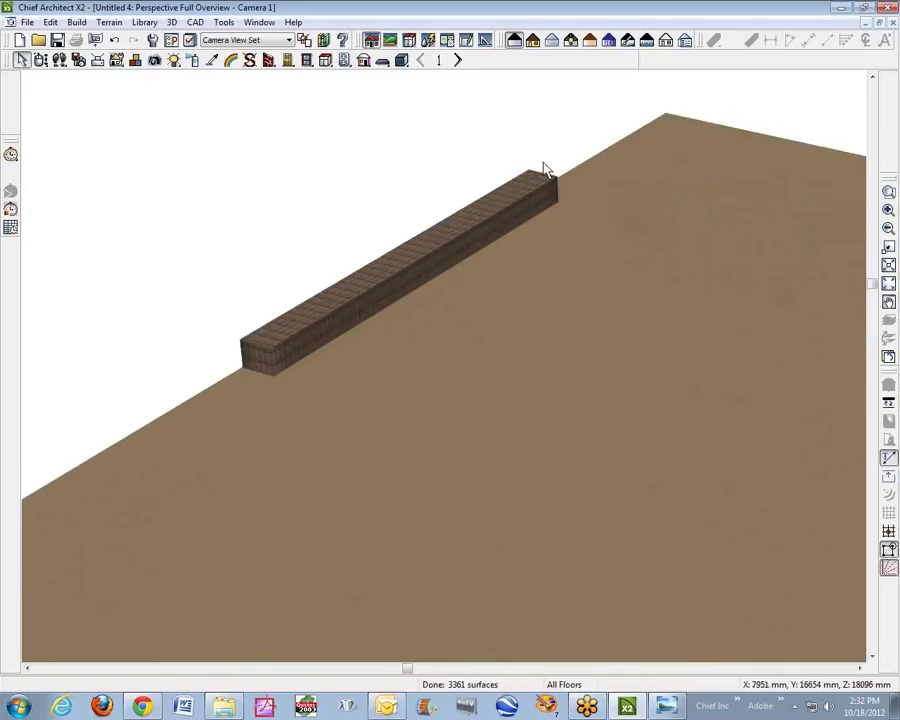
Stretch both ends of the stacked-stone strip along the terrain edge, reaching the far corner, and close the perspective overview
click(540, 184)
drag(548, 178, 733, 231)
click(265, 354)
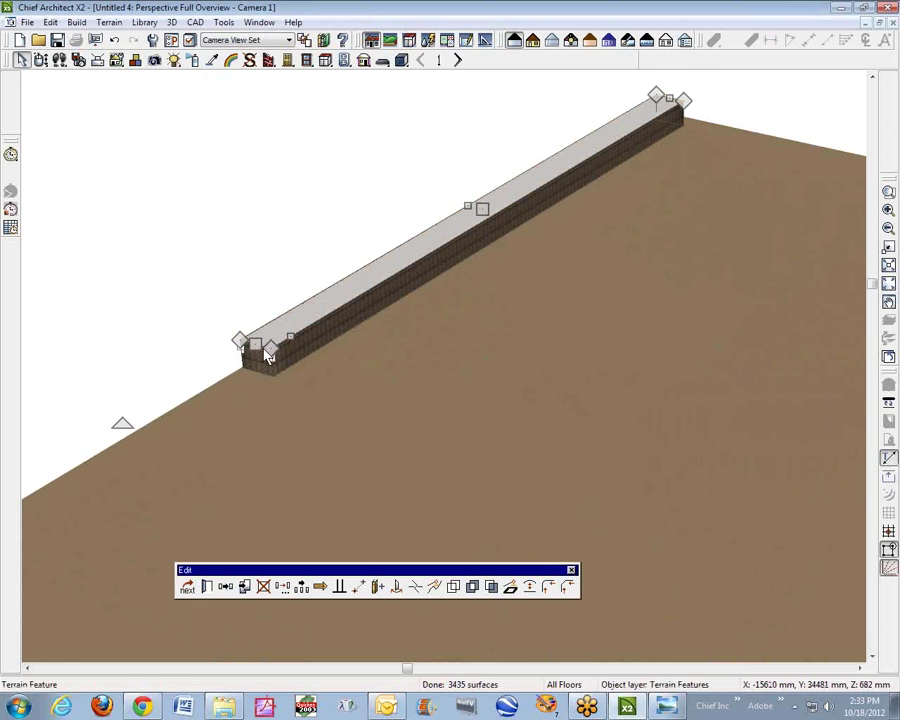
drag(262, 350, 240, 372)
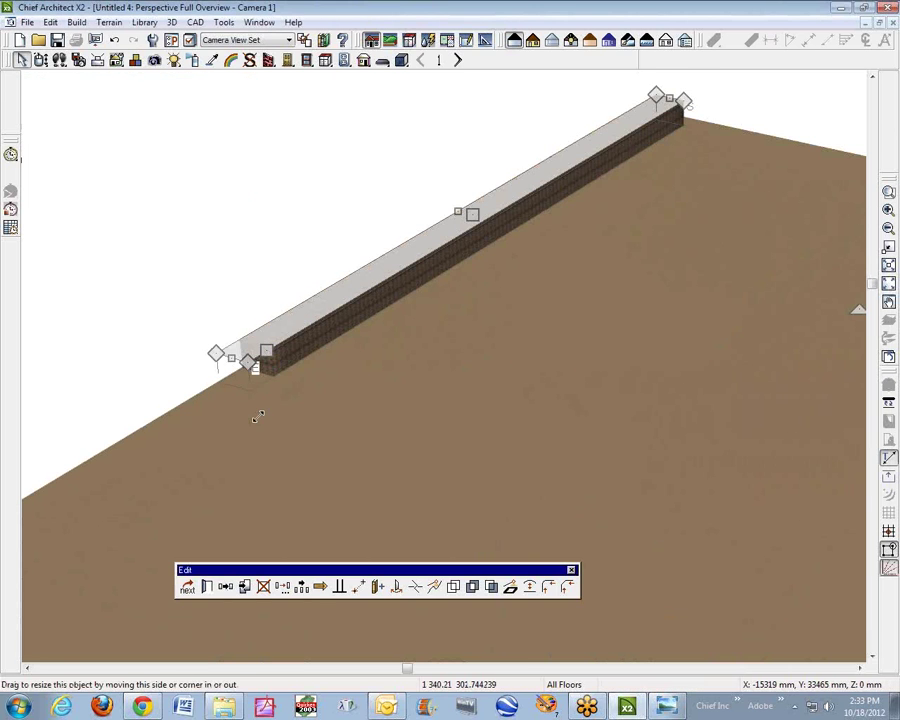
key(ctrl+F4)
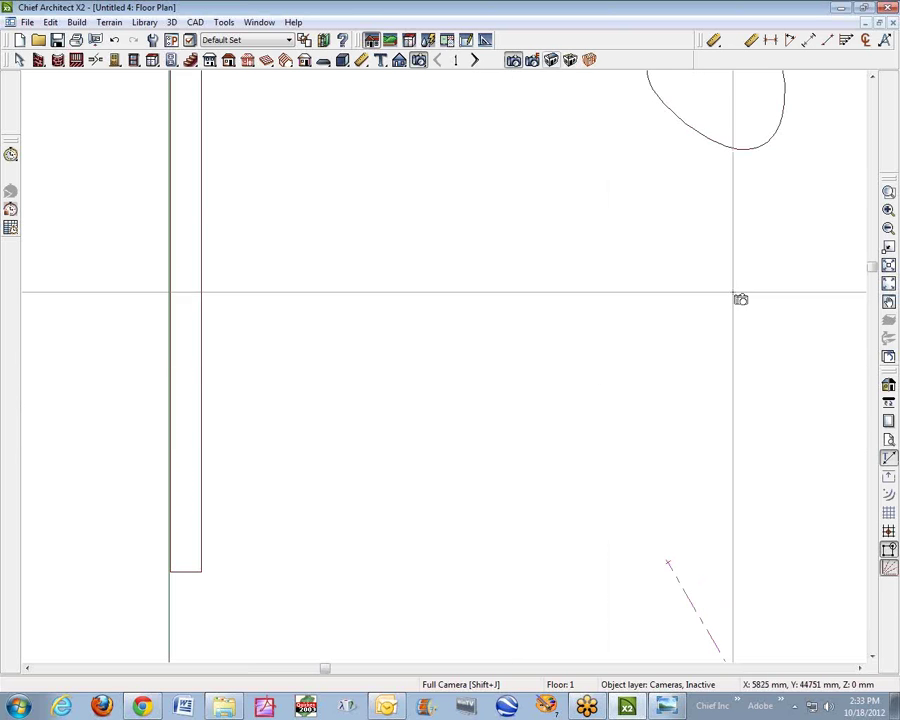
Copy the stone strip in the floor plan and place the copy end to end with it along the same terrain edge
click(888, 285)
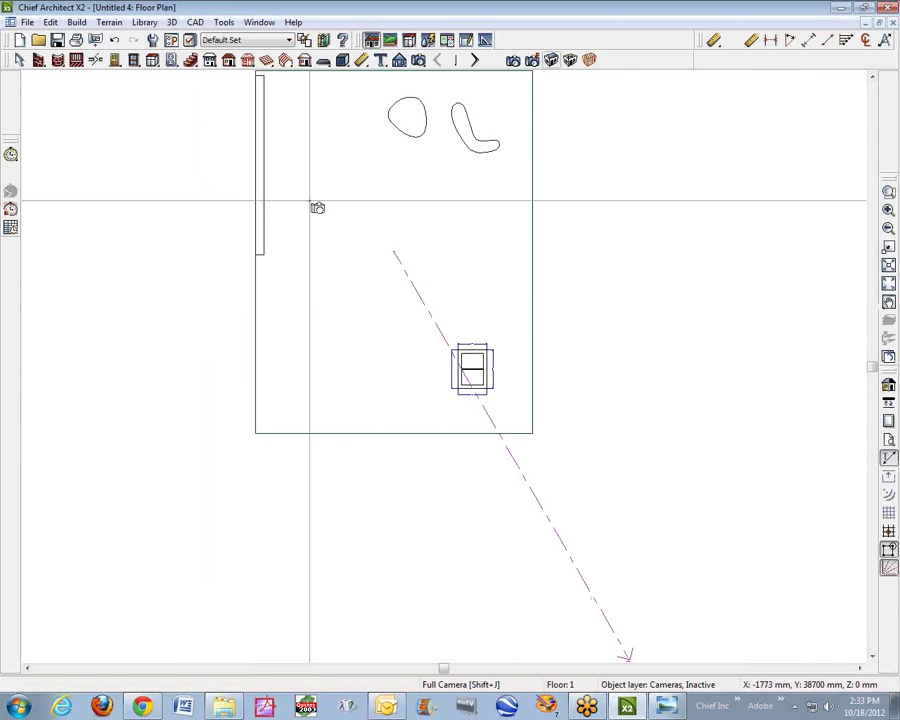
key(space)
click(264, 147)
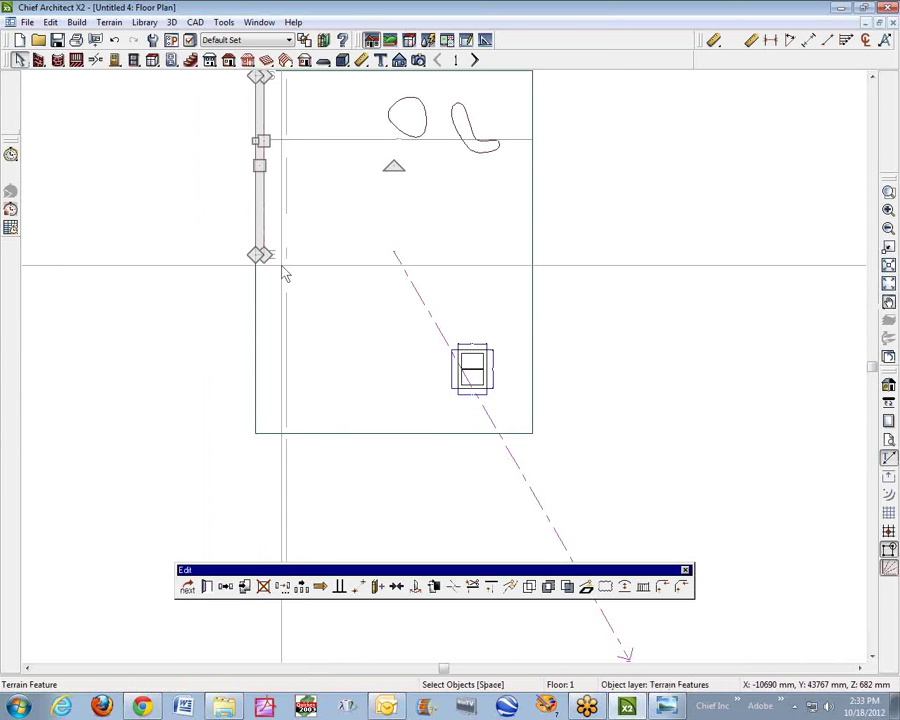
click(243, 589)
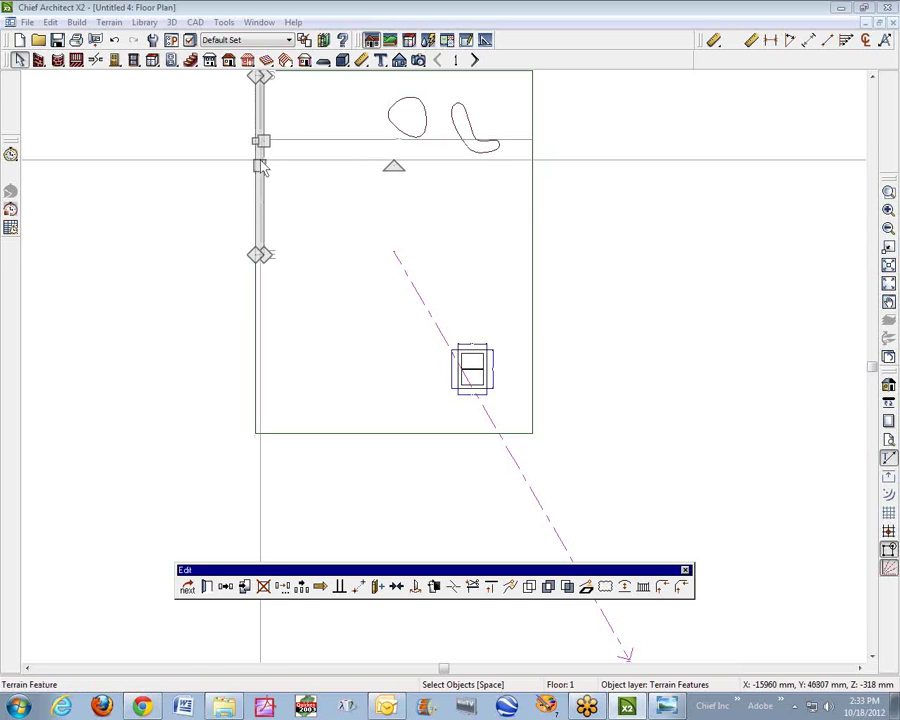
drag(259, 165, 318, 340)
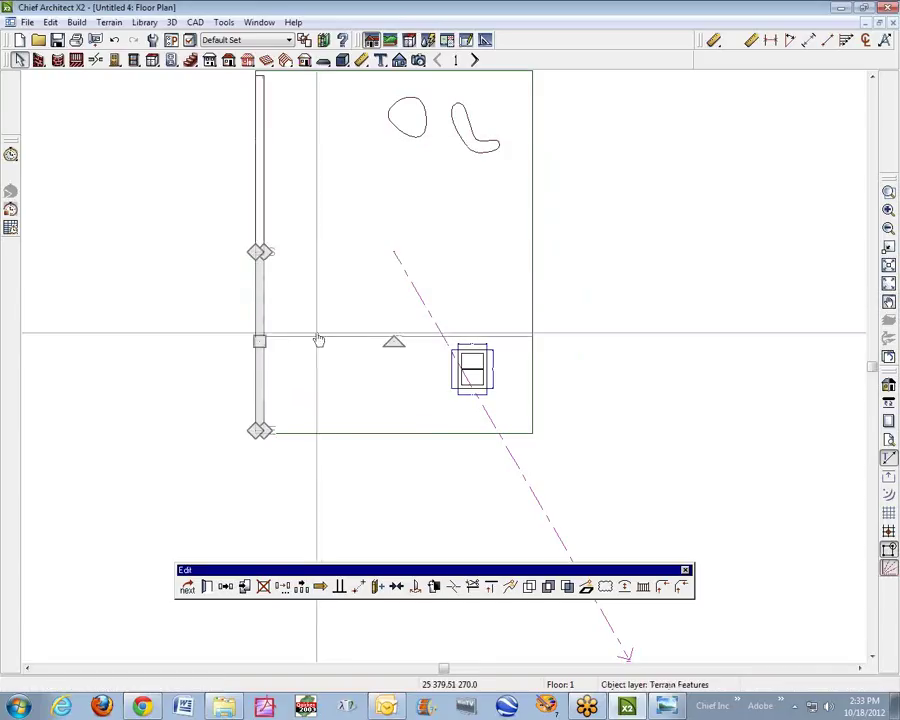
Shorten the copied strip's upper end to leave an opening between the two wall sections
scroll(260, 289, up, 2)
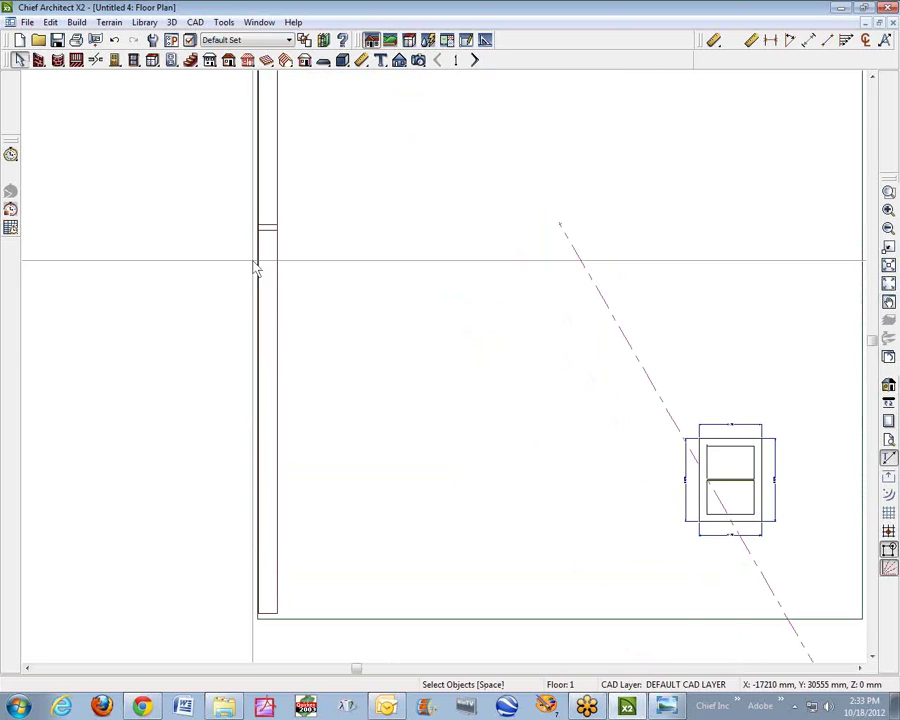
click(267, 246)
drag(268, 224, 278, 278)
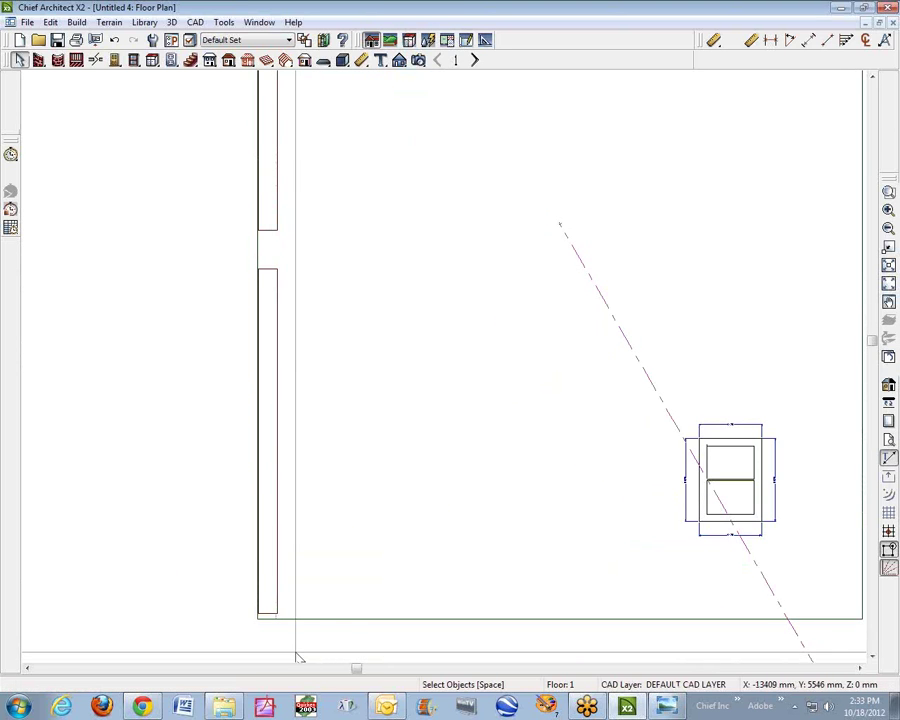
Break the copied strip's inner edge near its lower end and extend the new segment along the lower terrain edge, stopping just short of the corner
click(277, 600)
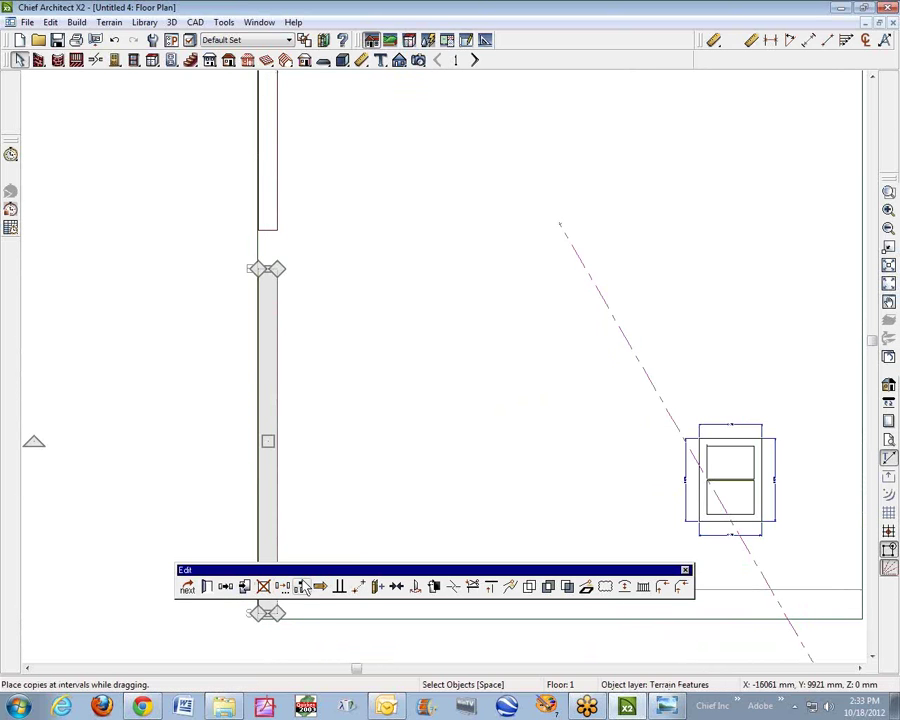
drag(305, 572, 286, 308)
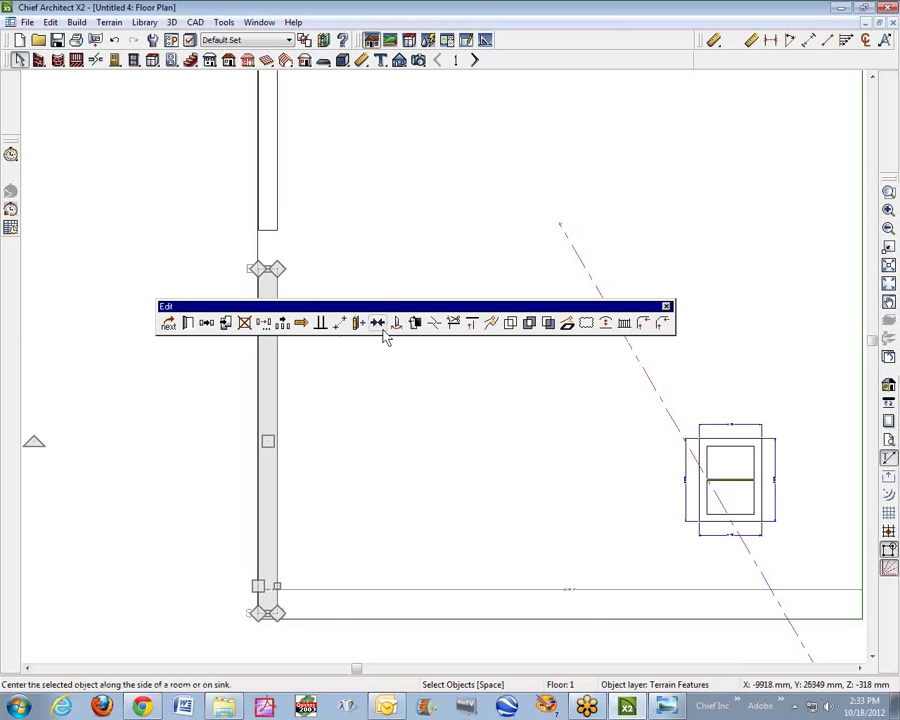
click(436, 323)
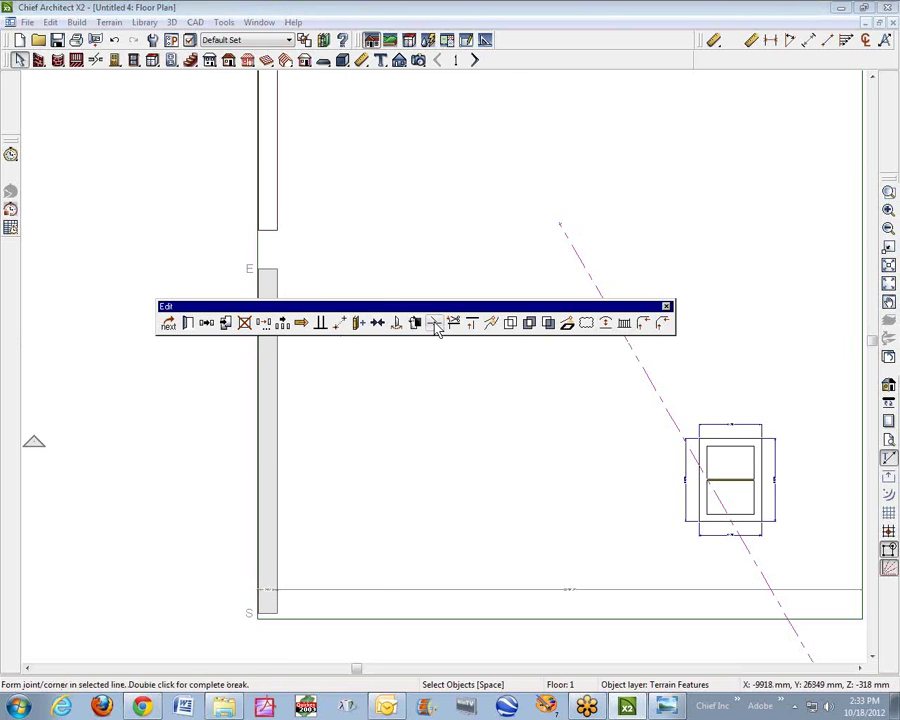
click(278, 582)
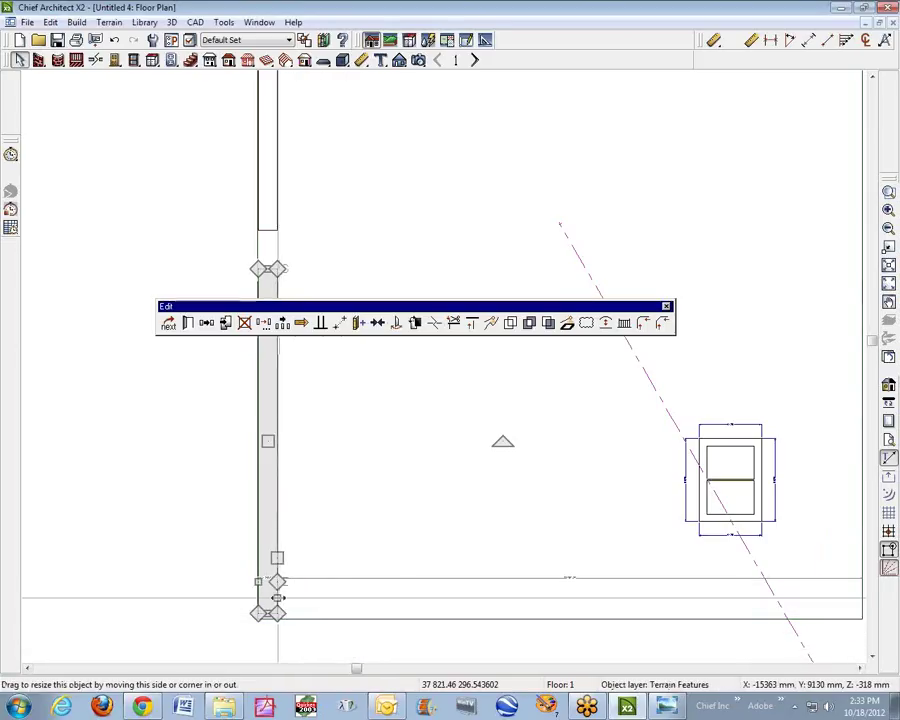
drag(345, 650, 854, 606)
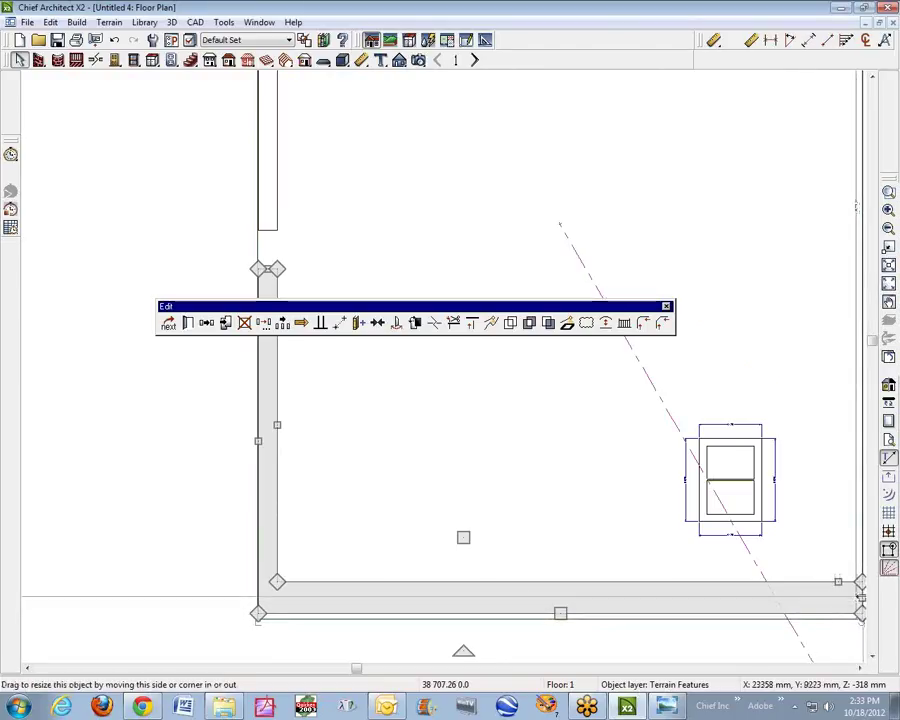
drag(861, 597, 845, 598)
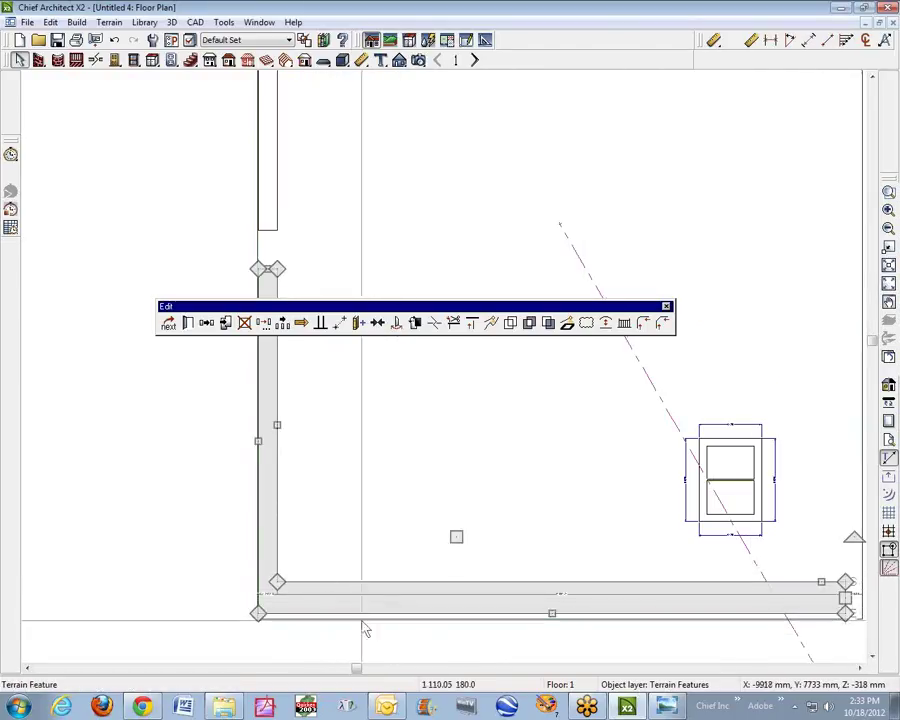
click(467, 585)
click(470, 600)
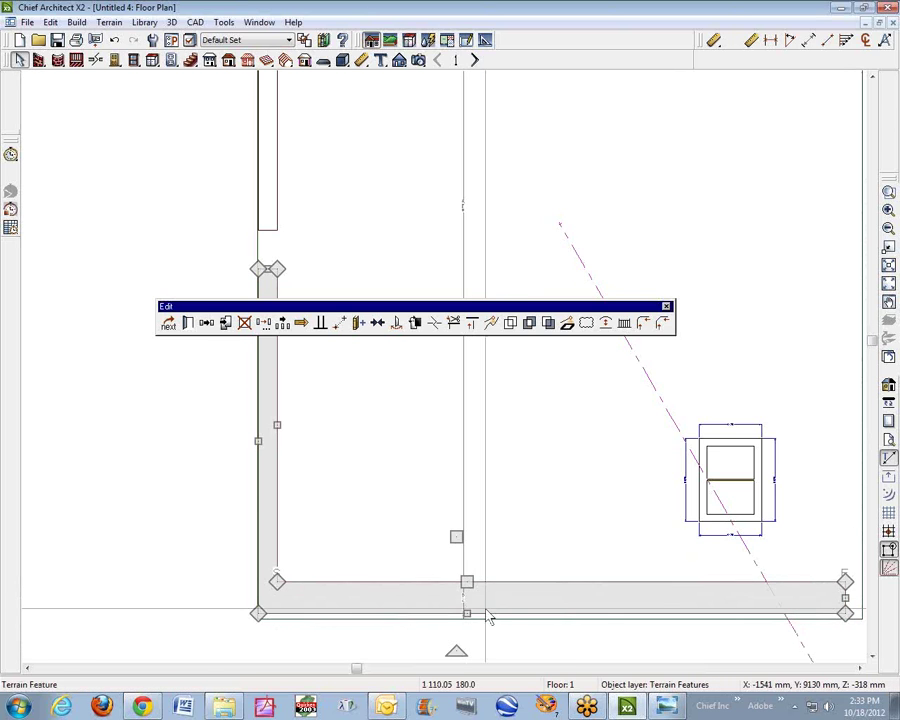
click(466, 592)
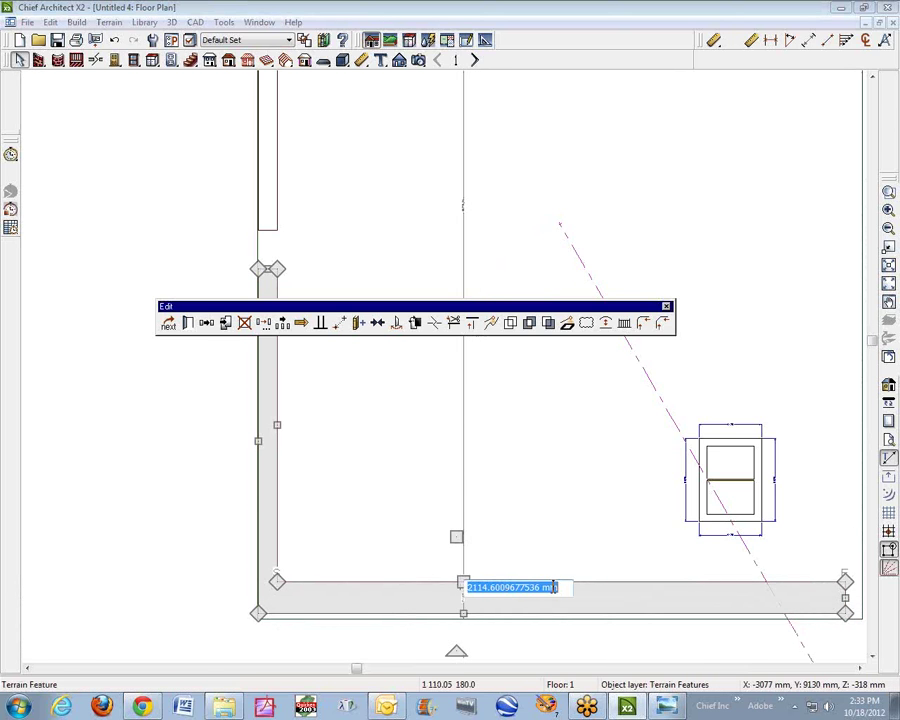
click(829, 552)
Break the lower wall run's inner edge near its far end and extend the new segment up along the right-hand terrain edge
click(848, 604)
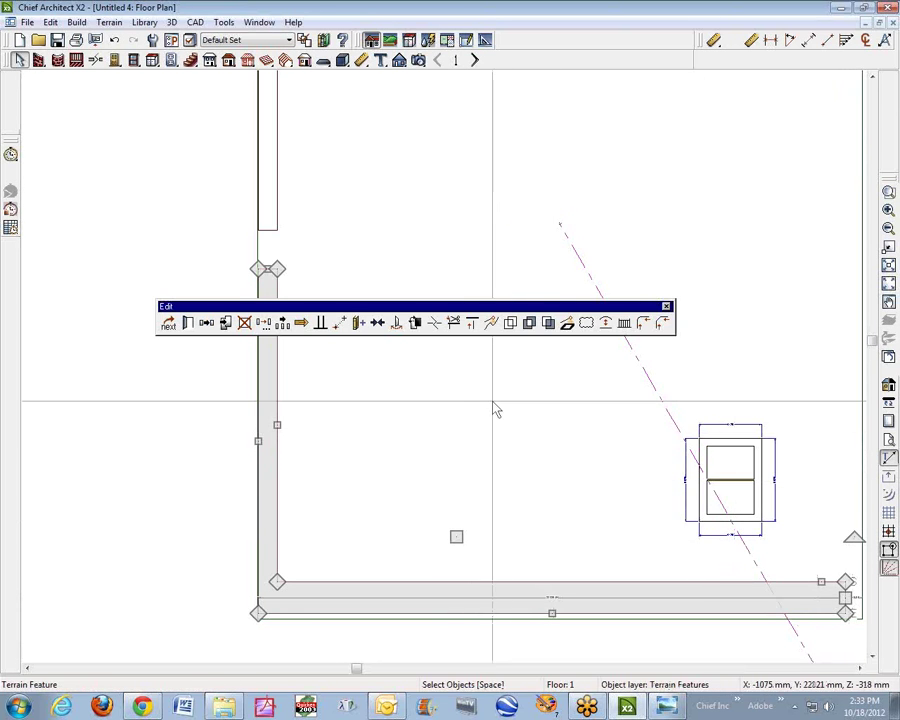
click(443, 323)
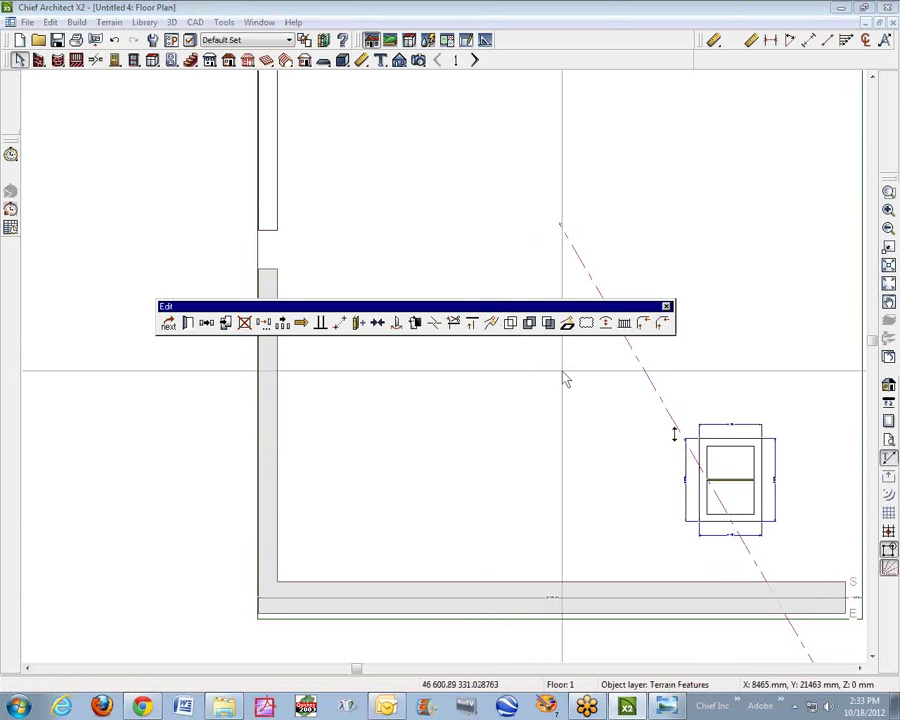
click(813, 585)
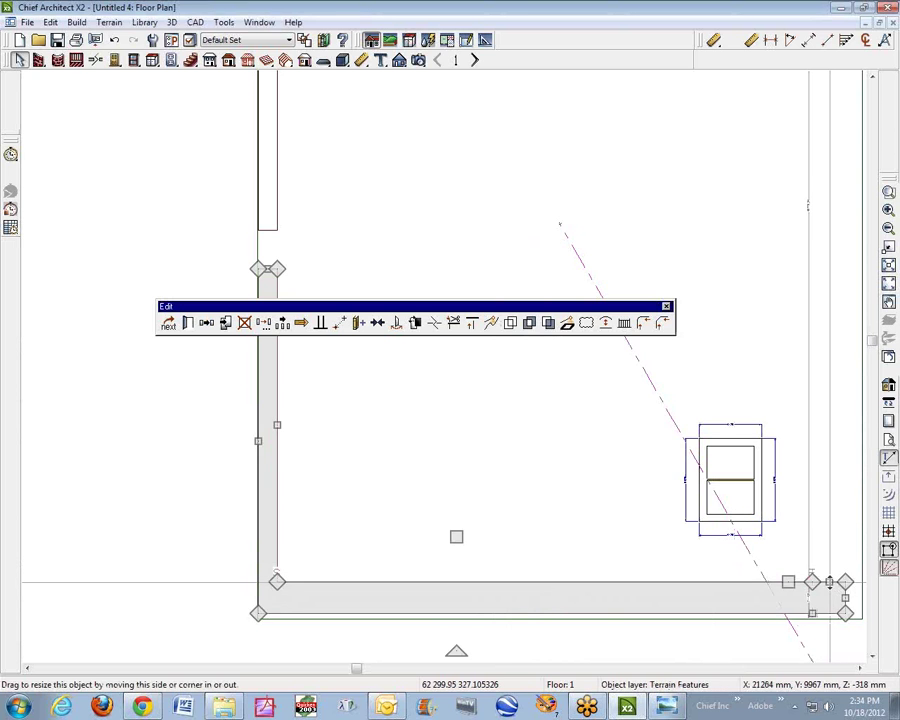
drag(829, 580, 800, 97)
click(778, 185)
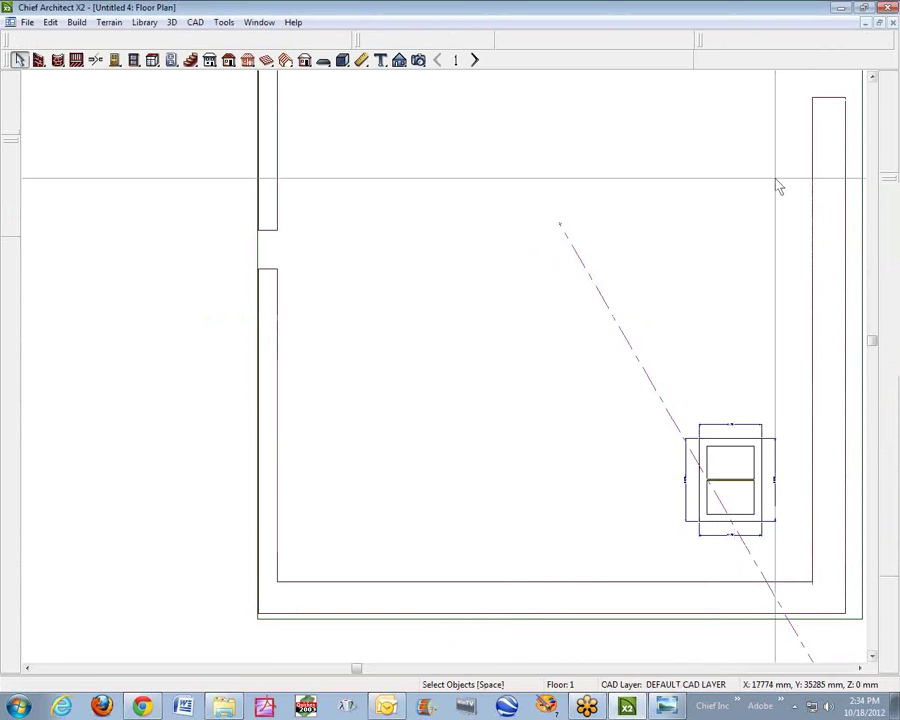
Open a perspective full overview and examine the multi-sided stone wall around the terrain
click(419, 60)
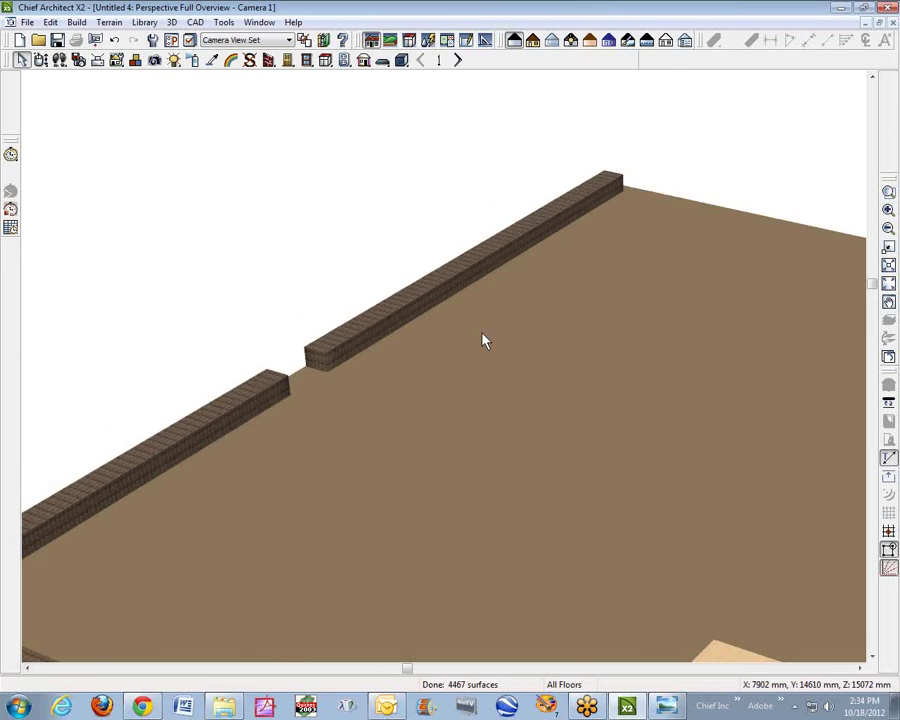
scroll(516, 476, down, 6)
scroll(649, 557, up, 3)
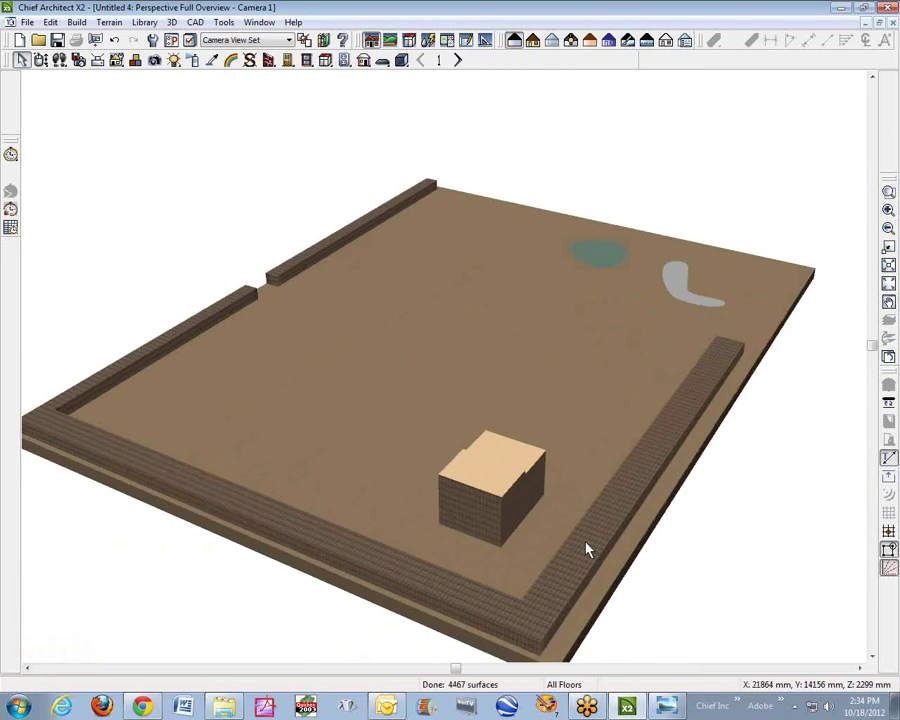
click(586, 533)
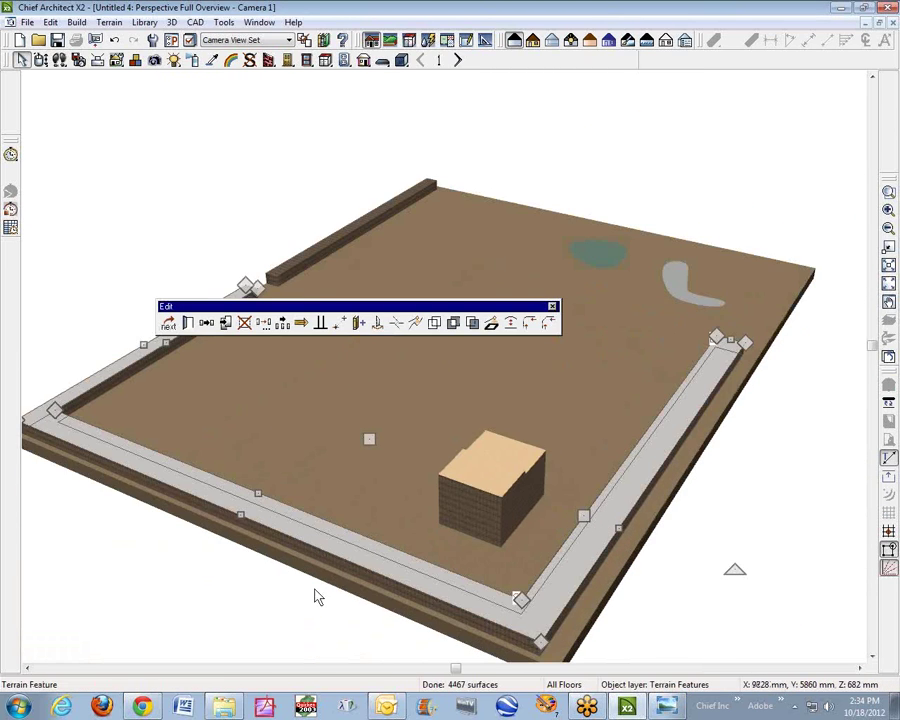
key(Escape)
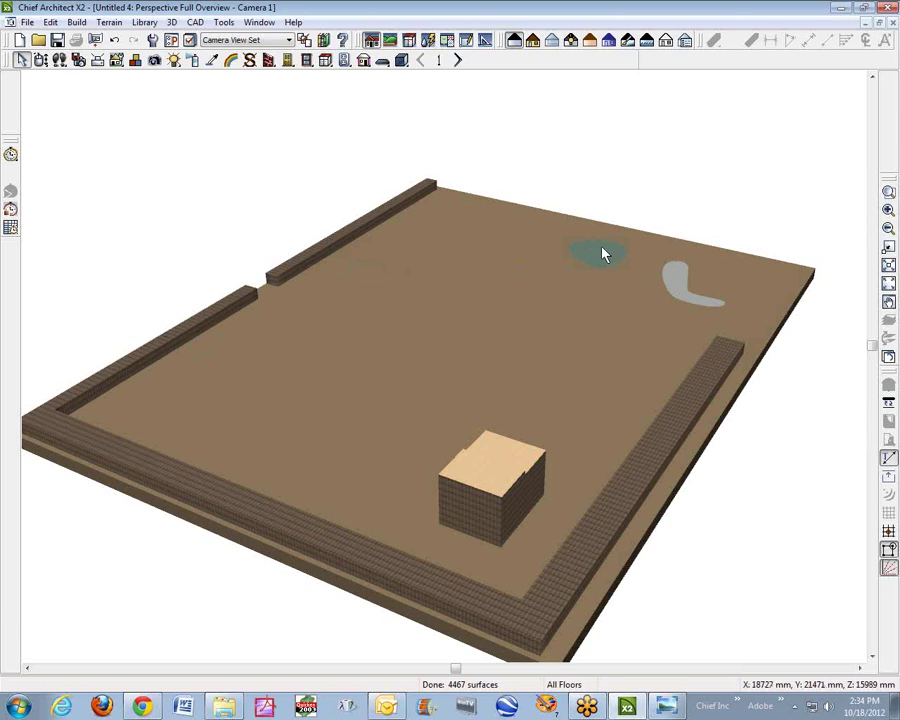
Draw a rectangular terrain feature in the overview, between the wall opening and the pond-shaped feature
click(112, 22)
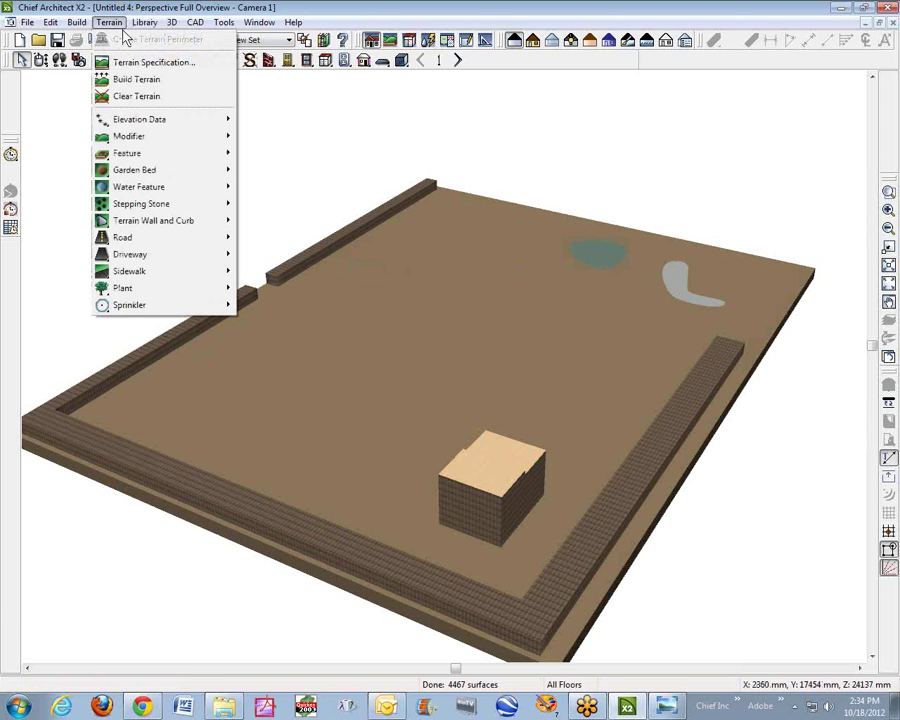
mouse_move(134, 140)
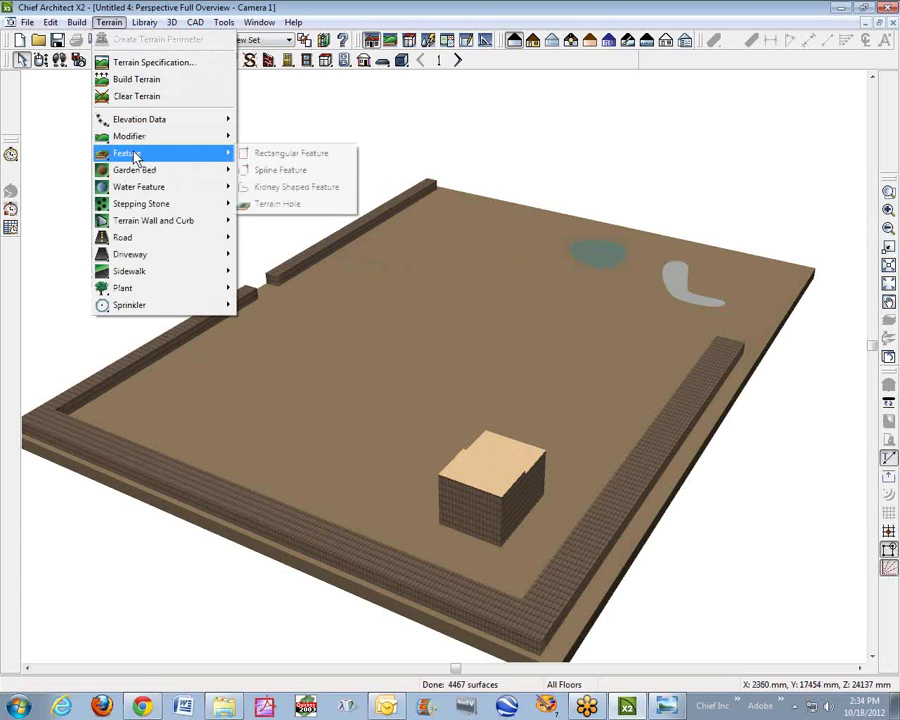
click(290, 151)
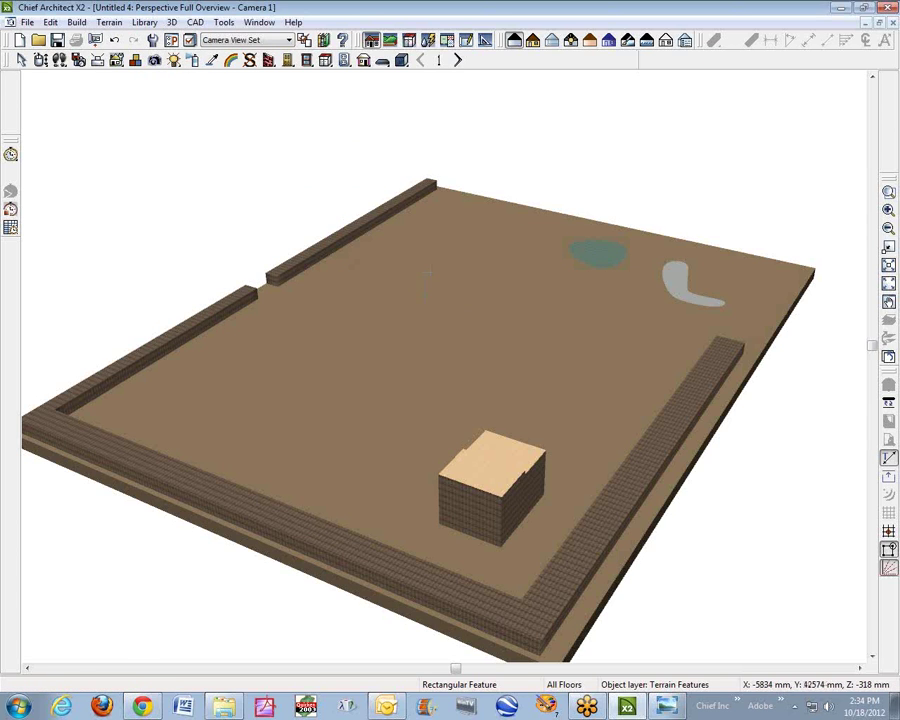
drag(432, 272, 455, 313)
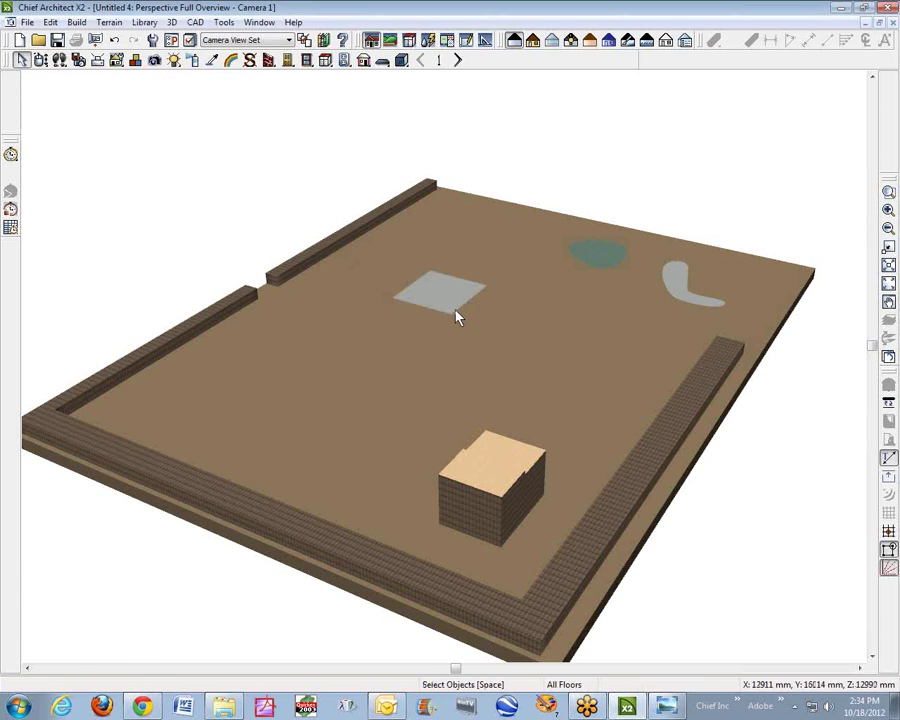
Review the new rectangular feature's height and thickness settings, then accept them and check the terrain in the overview
click(455, 318)
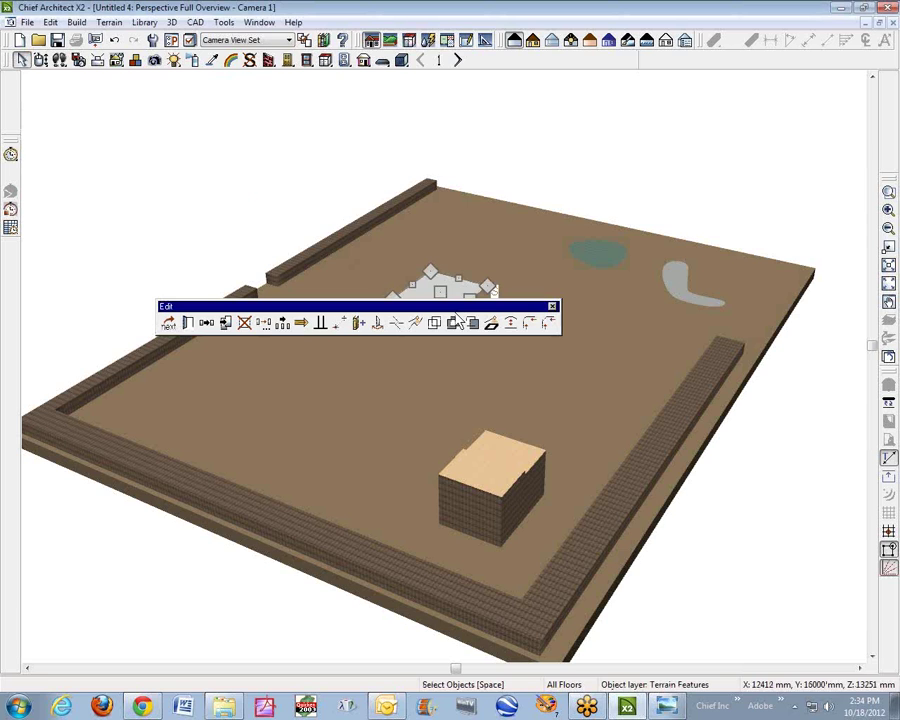
click(188, 328)
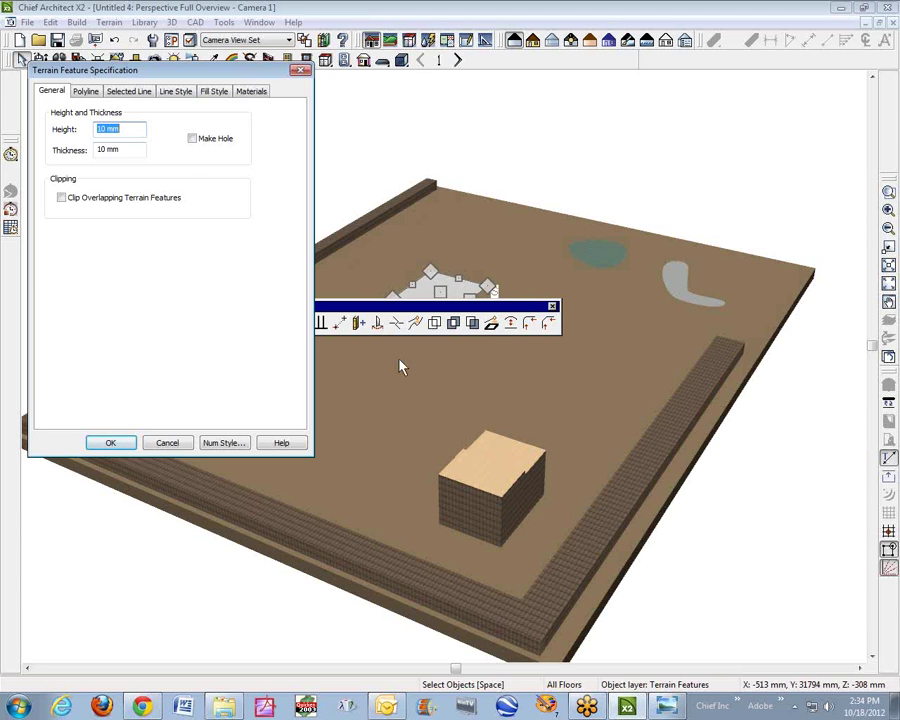
click(111, 443)
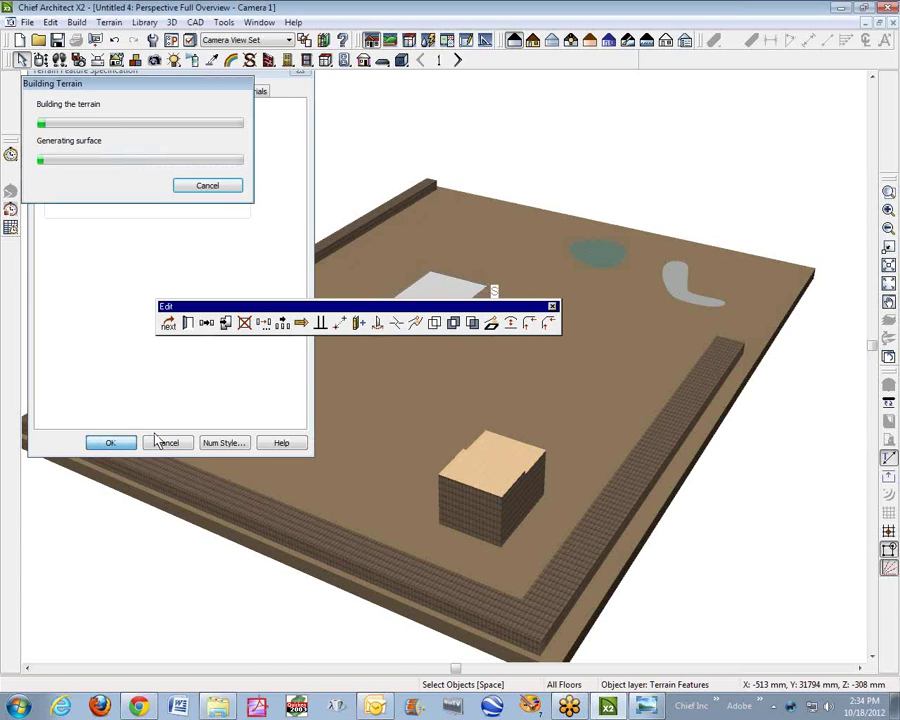
click(669, 191)
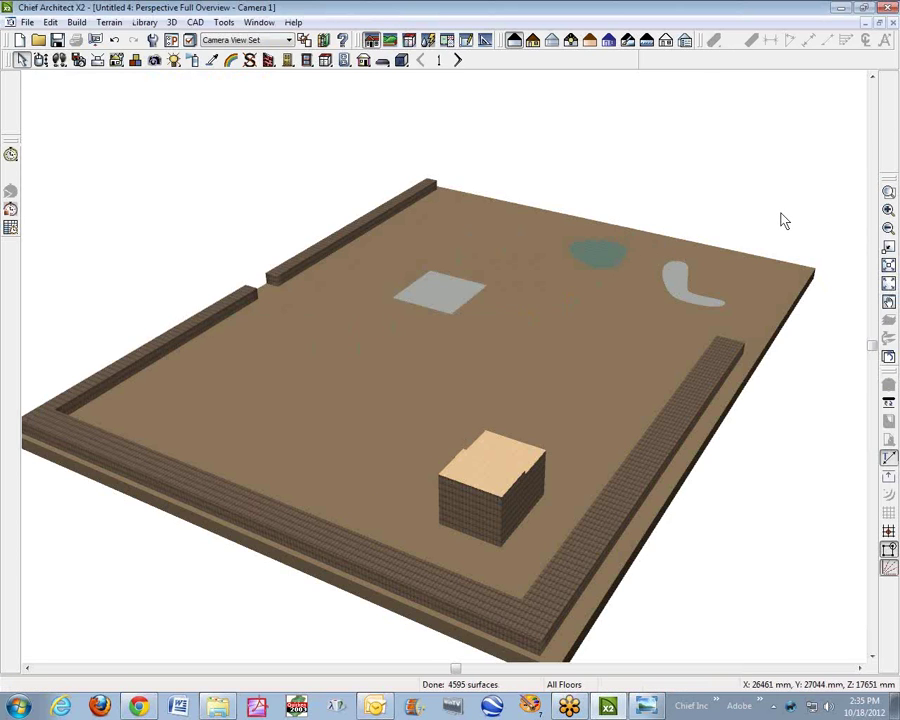
click(549, 330)
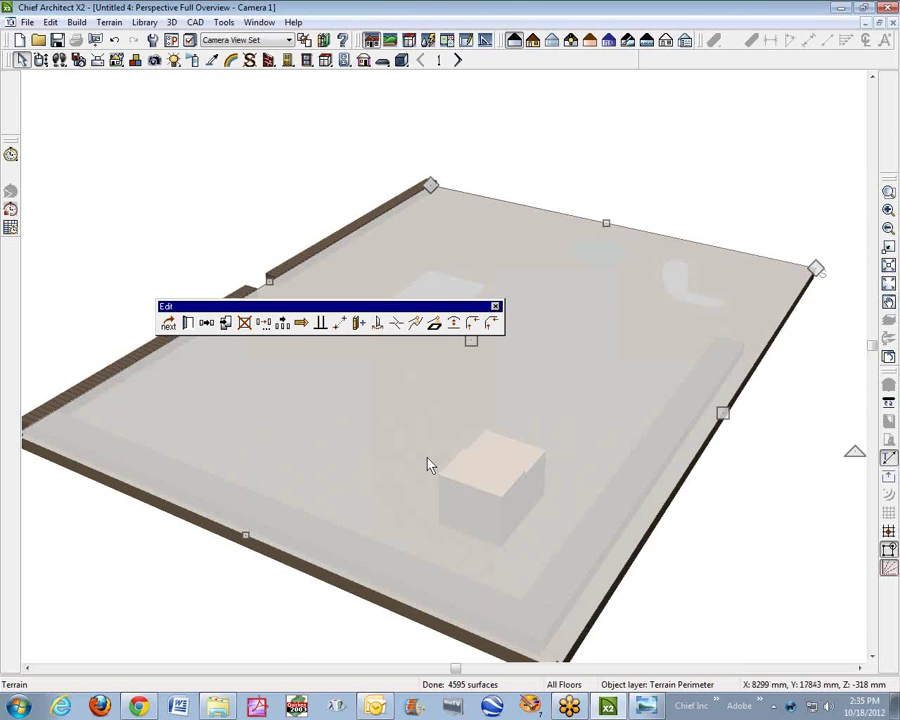
key(Escape)
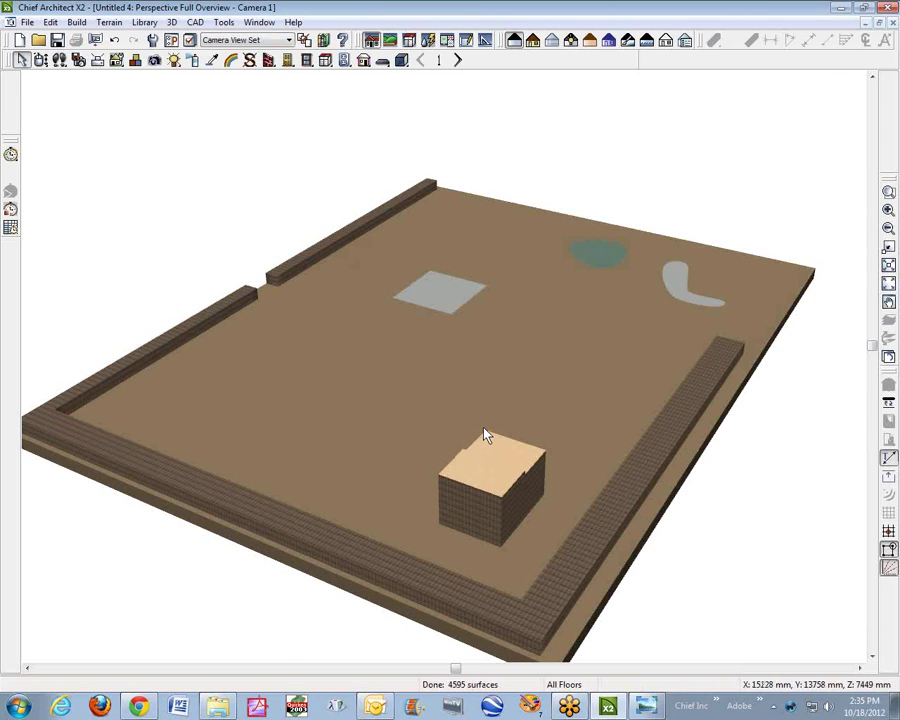
Close the camera overview and copy the terrain perimeter in place as a plain polyline in the floor plan
click(893, 23)
click(889, 228)
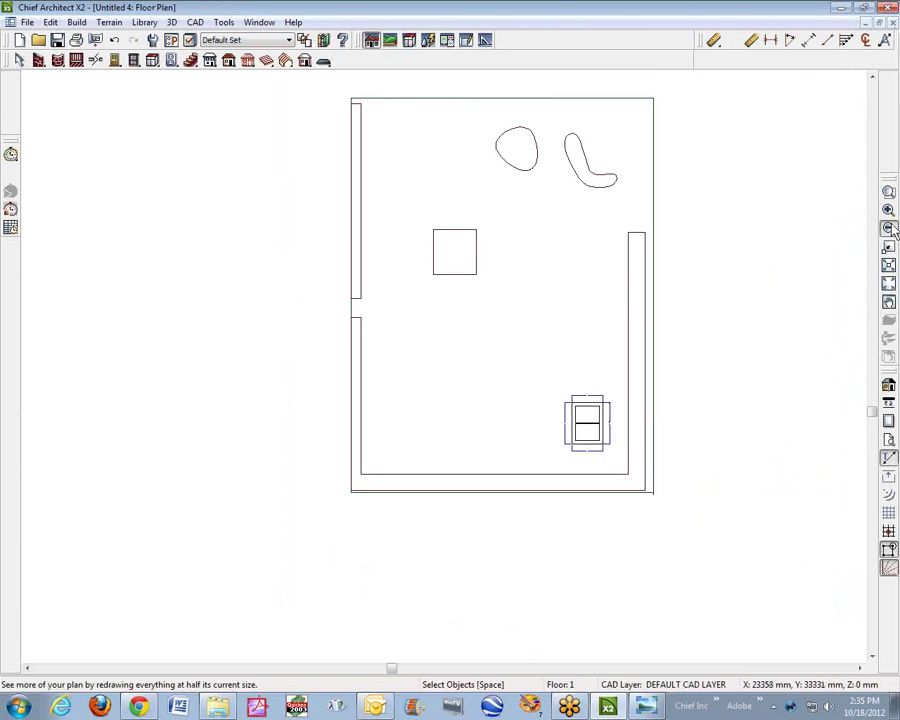
click(889, 228)
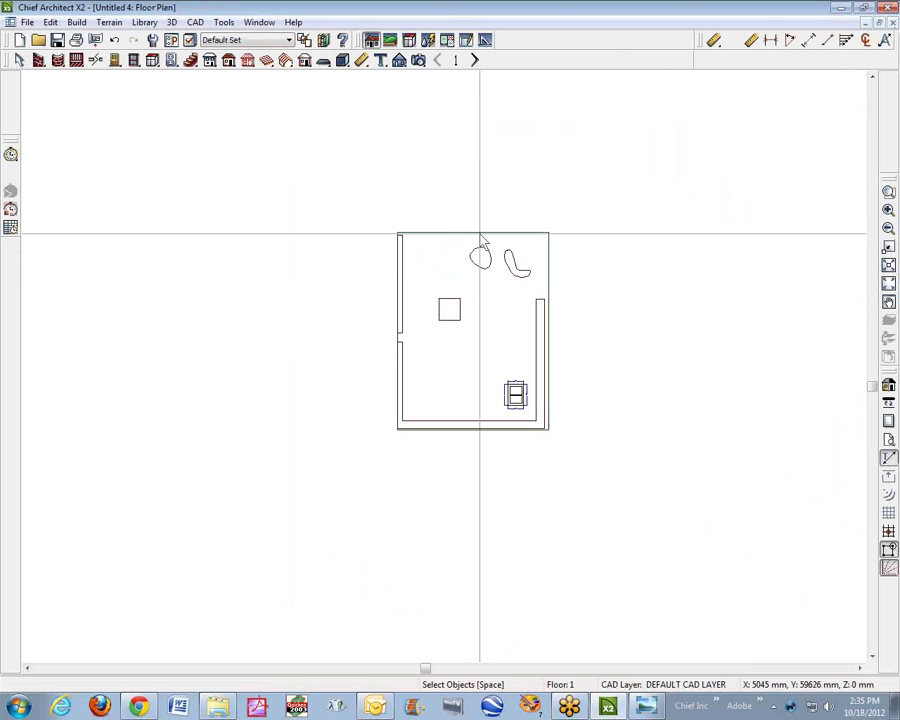
scroll(481, 240, up, 2)
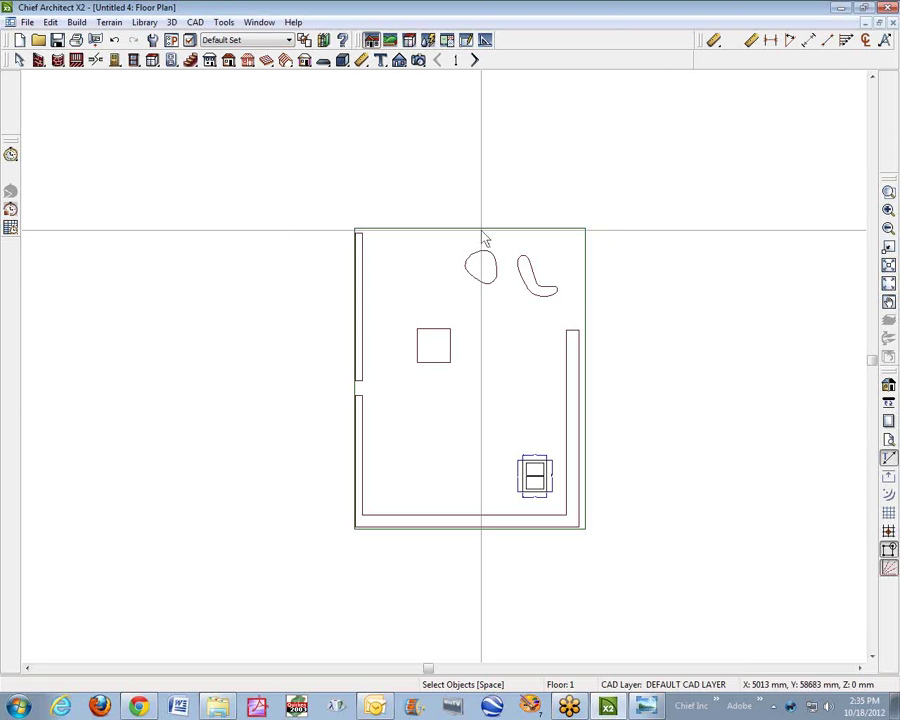
click(492, 229)
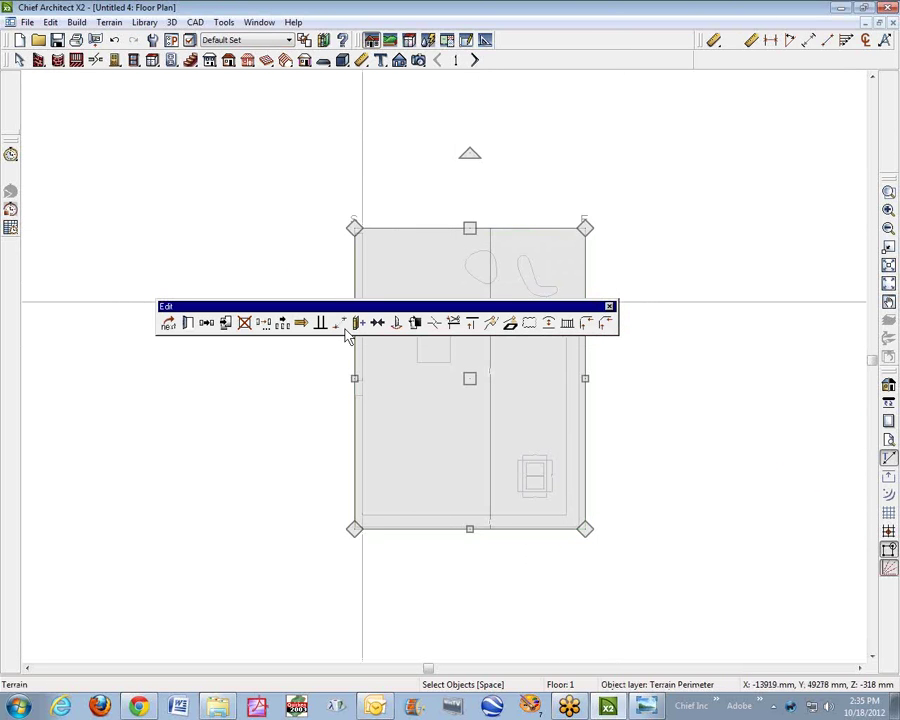
click(227, 324)
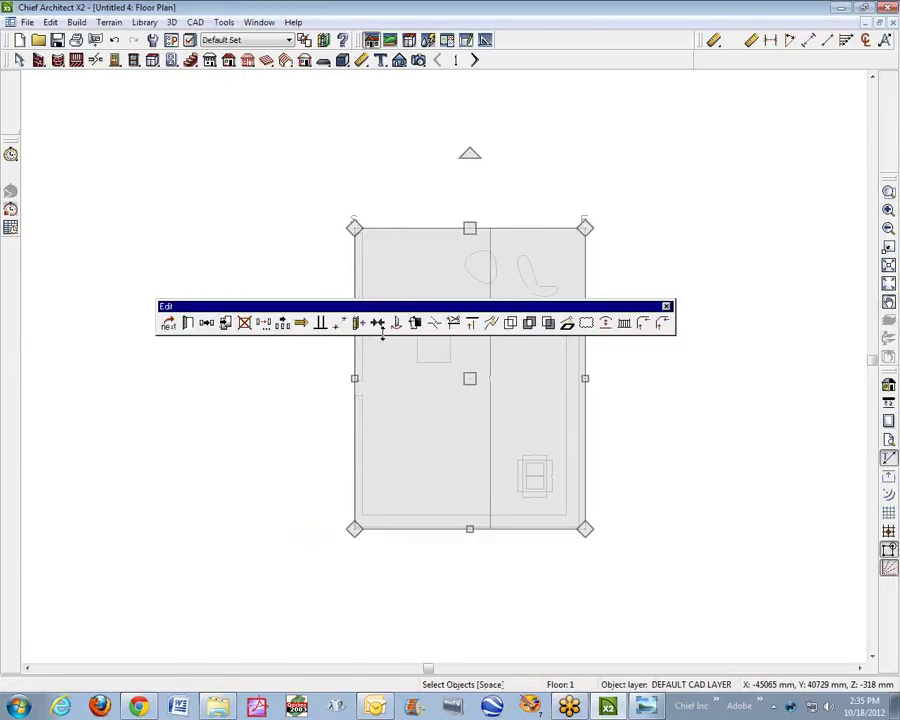
Give the copied perimeter polyline a dash-dot line style and deselect it
click(188, 324)
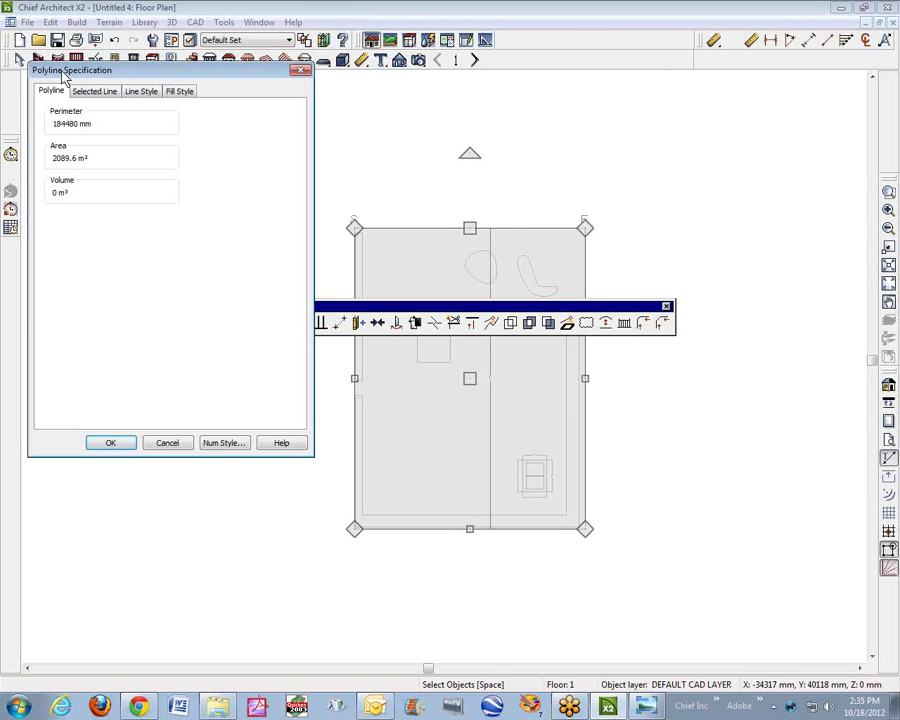
click(143, 91)
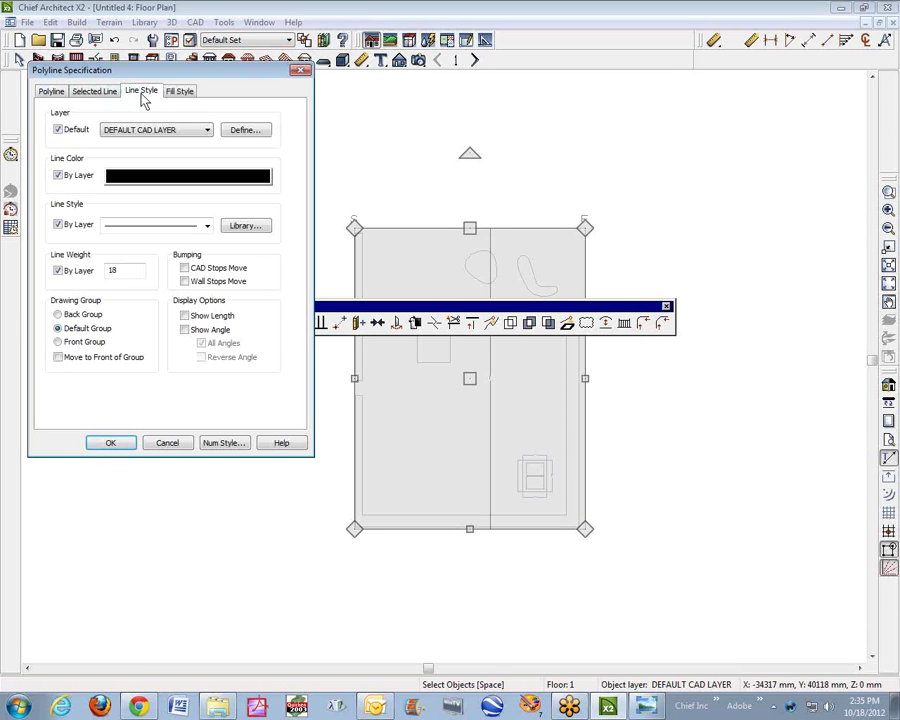
click(207, 227)
click(186, 264)
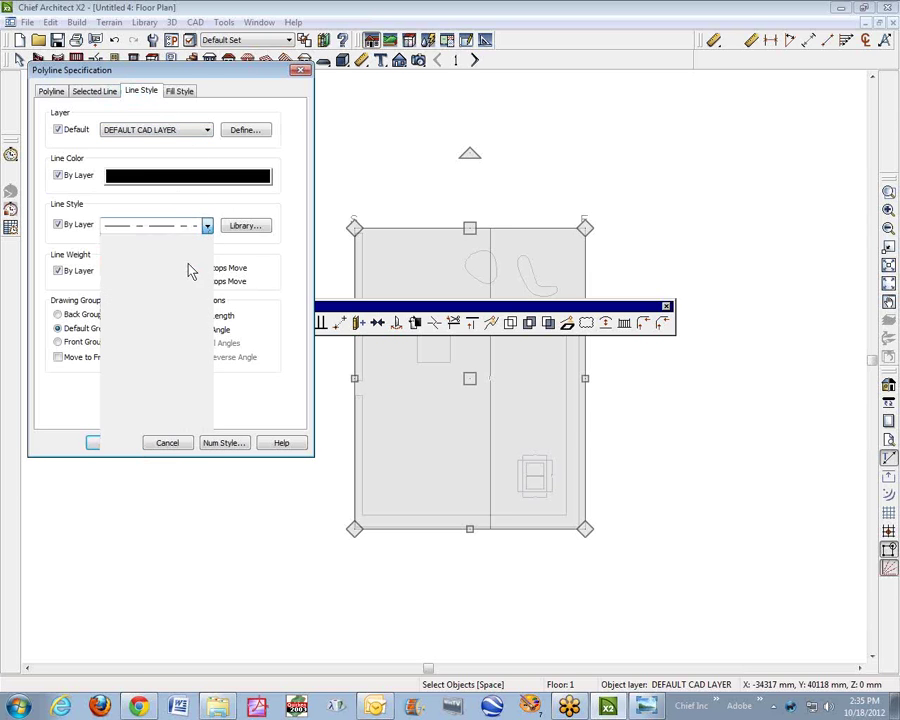
click(128, 447)
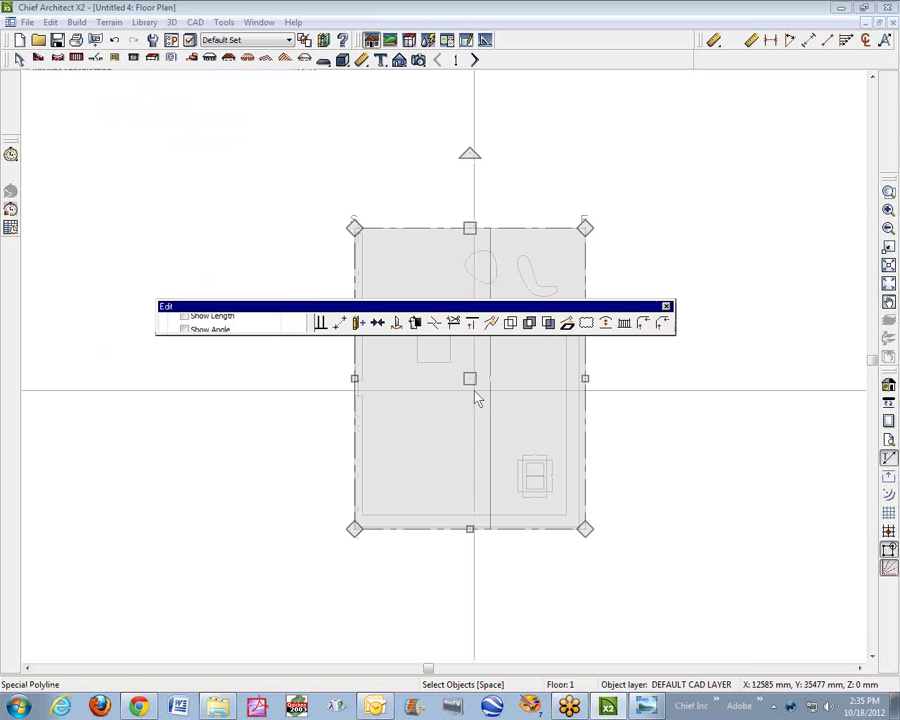
click(769, 177)
Check the dash-dot polyline's line style settings and the general settings of the terrain perimeter lying beneath it
scroll(455, 275, up, 3)
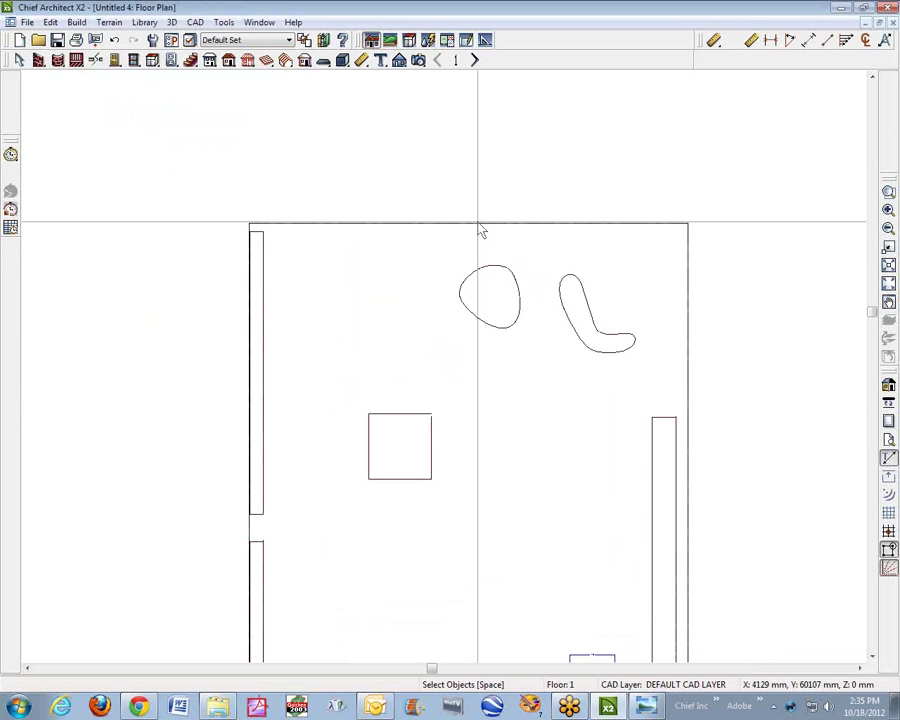
click(475, 243)
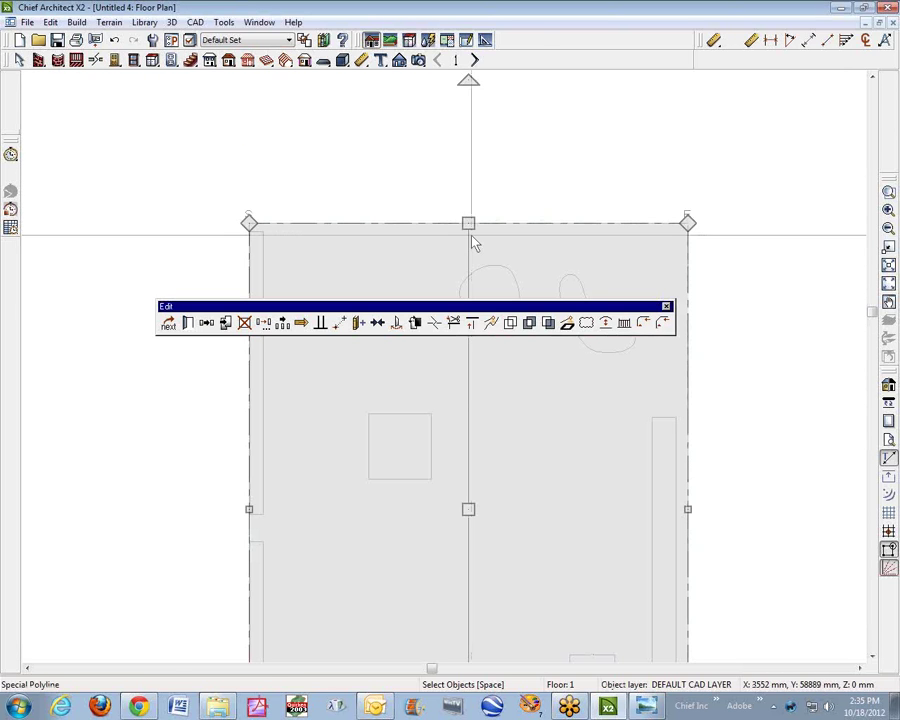
click(191, 321)
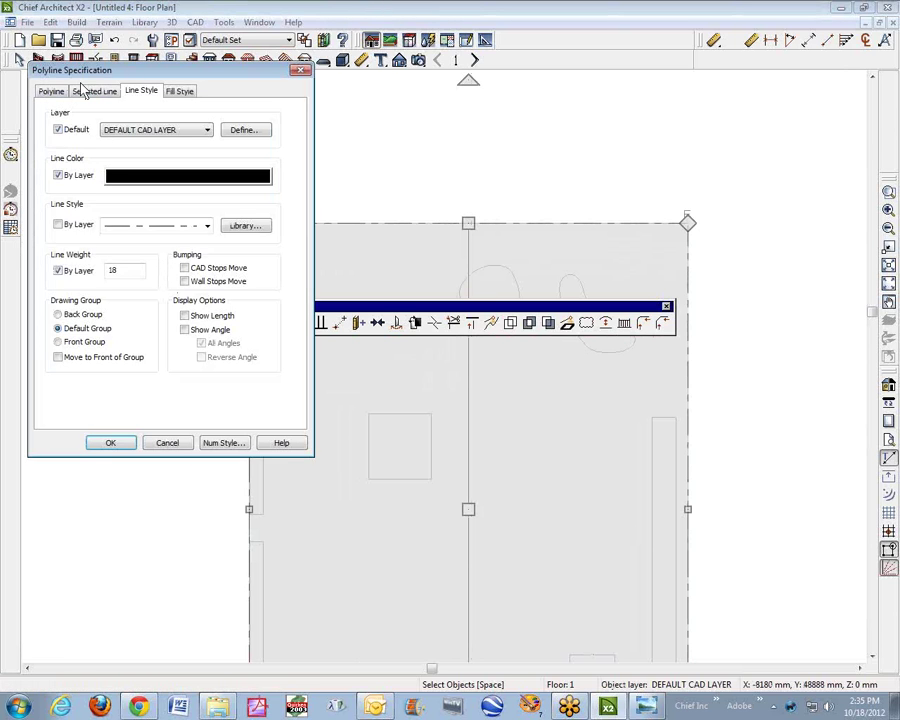
click(168, 443)
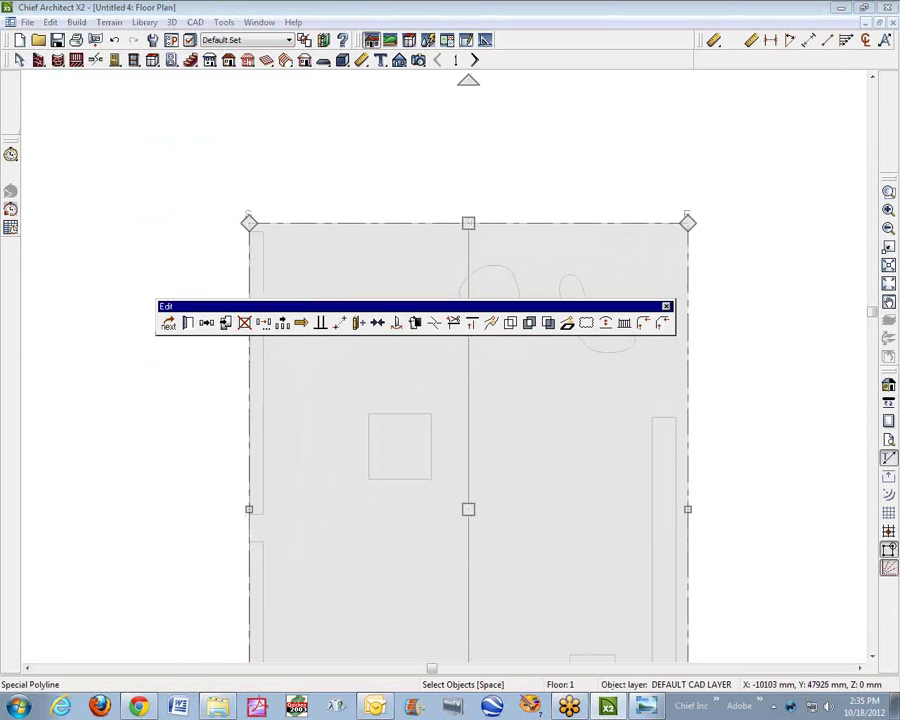
click(169, 324)
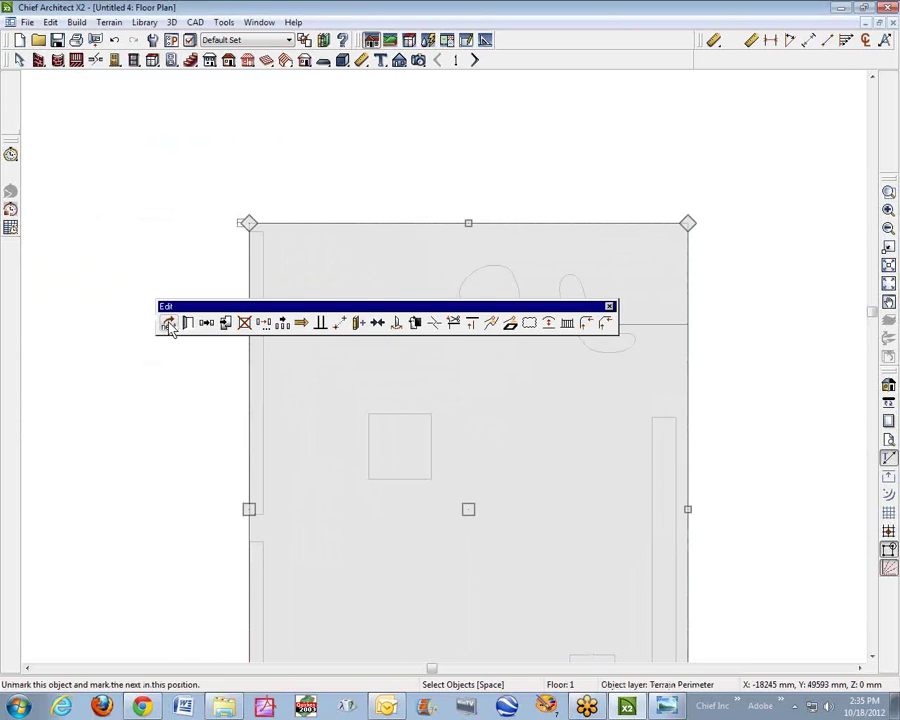
click(191, 322)
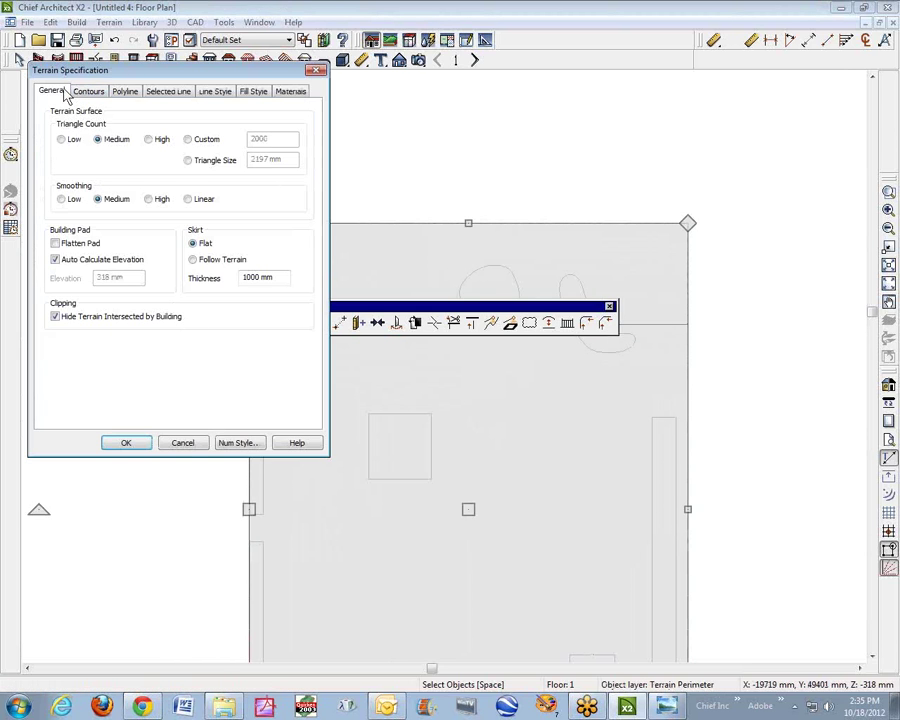
click(126, 443)
Extend the terrain perimeter beyond the dash-dot boundary: upper edge about 12.2 m, left 16.7 m, right 7.9 m and lower about 15 m
drag(468, 222, 467, 89)
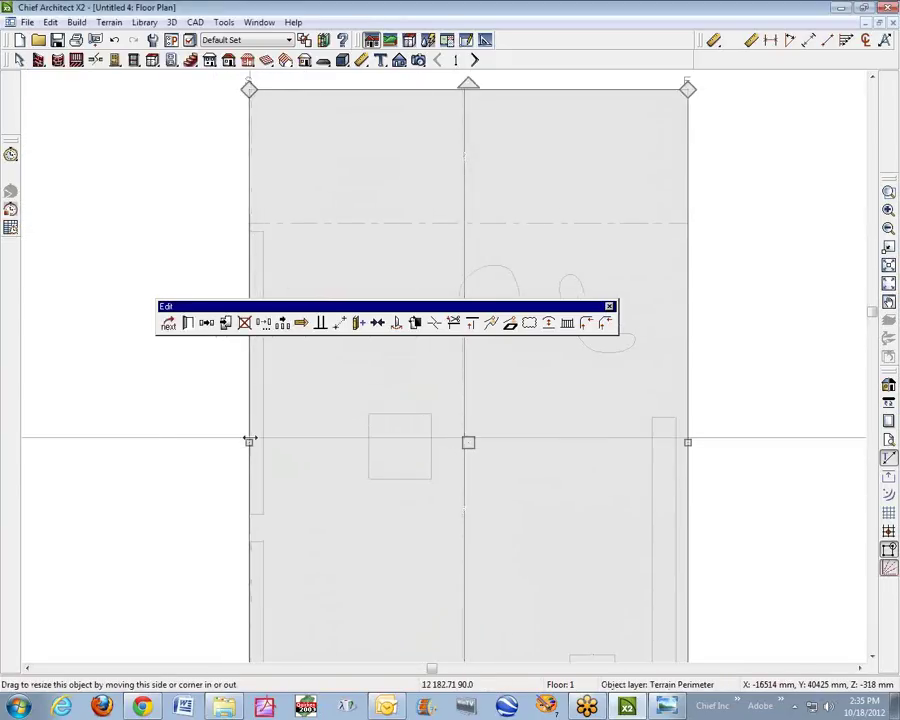
drag(249, 441, 100, 443)
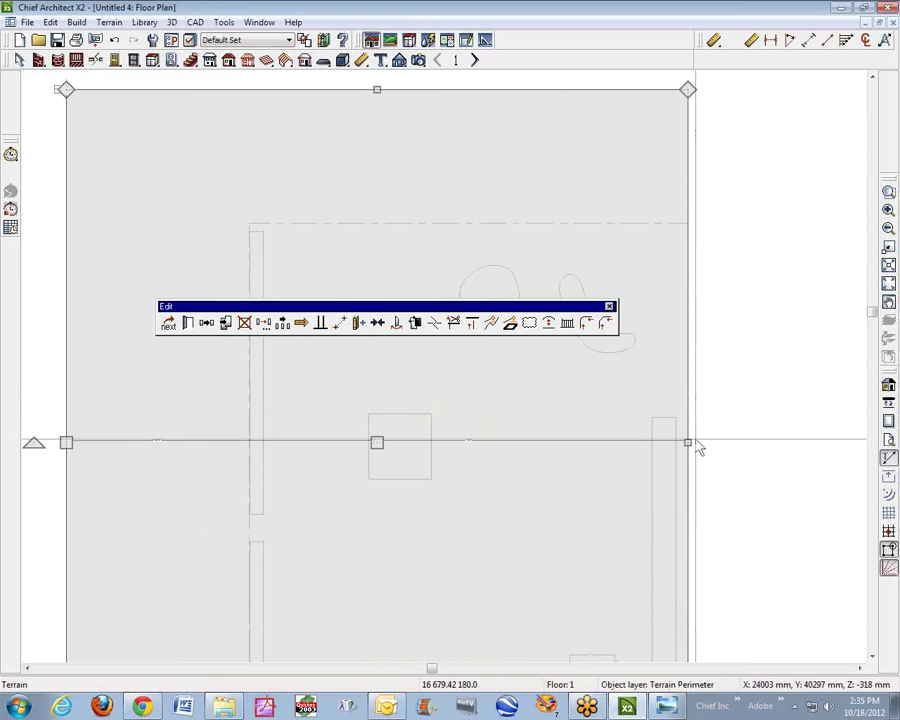
drag(698, 448, 775, 443)
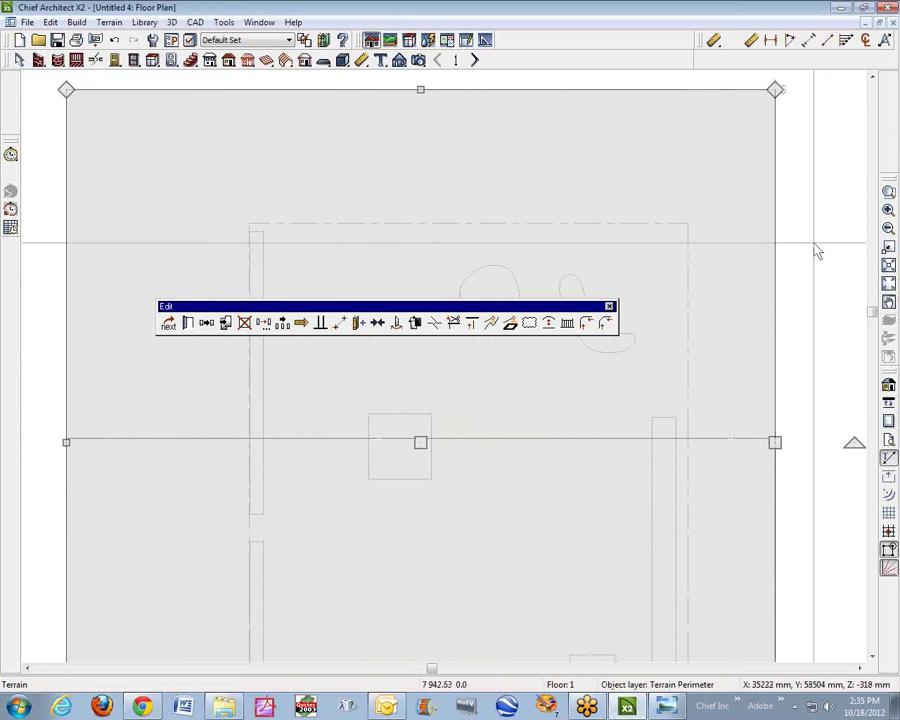
click(888, 229)
click(888, 229)
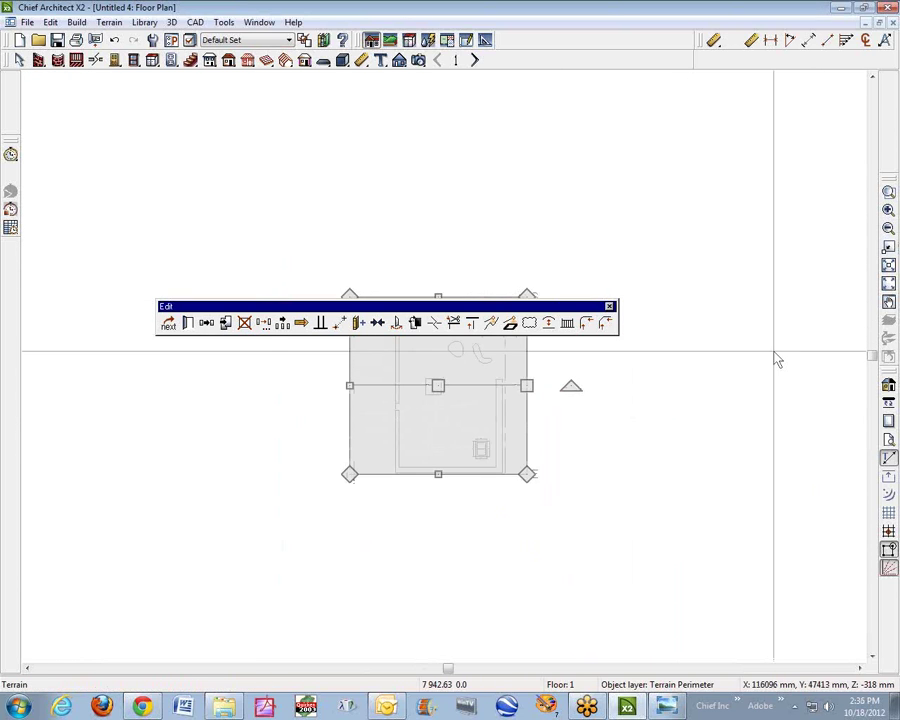
drag(440, 486, 438, 517)
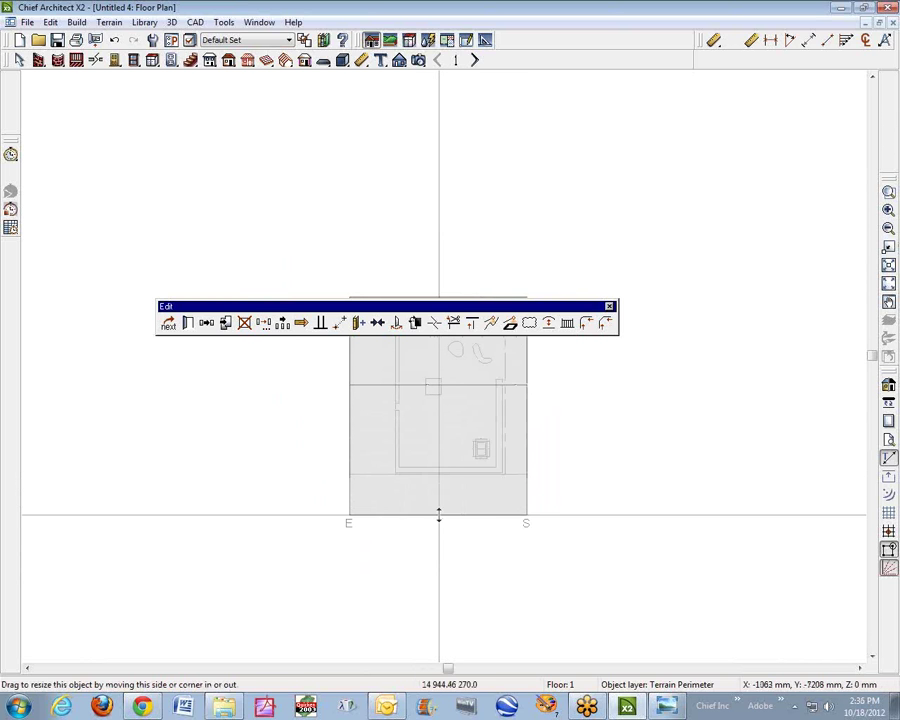
click(624, 443)
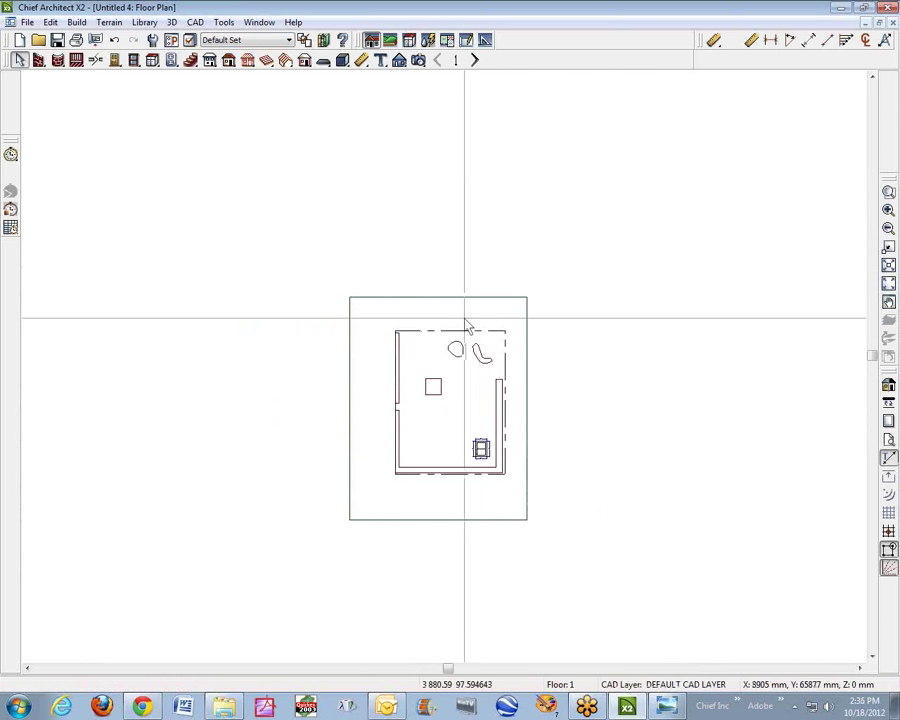
Examine the dash-dot boundary polyline inside the enlarged terrain, including its overall width dimension
click(490, 376)
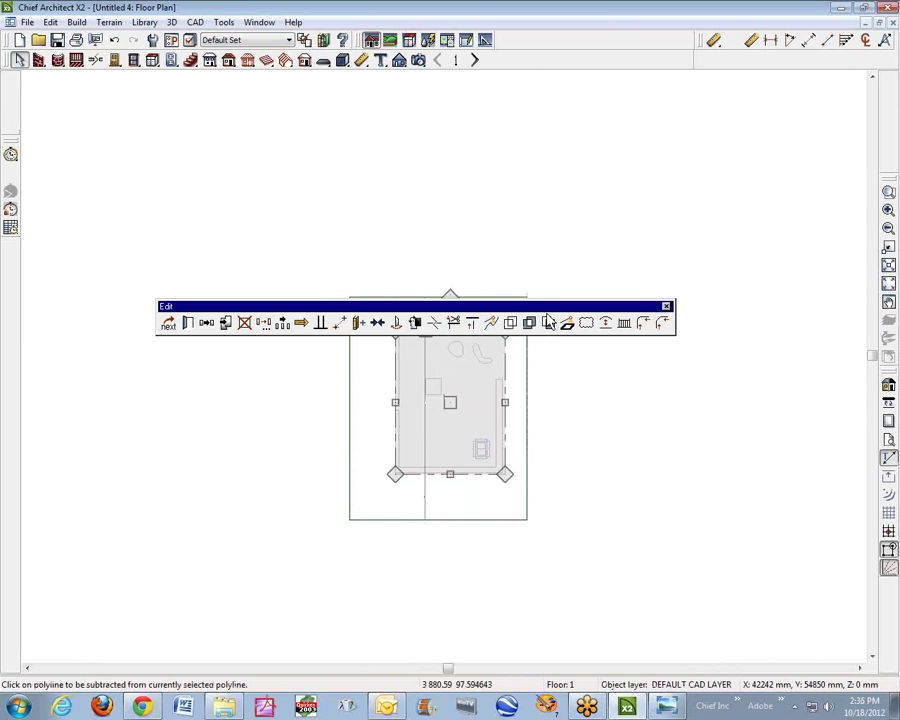
scroll(486, 358, up, 4)
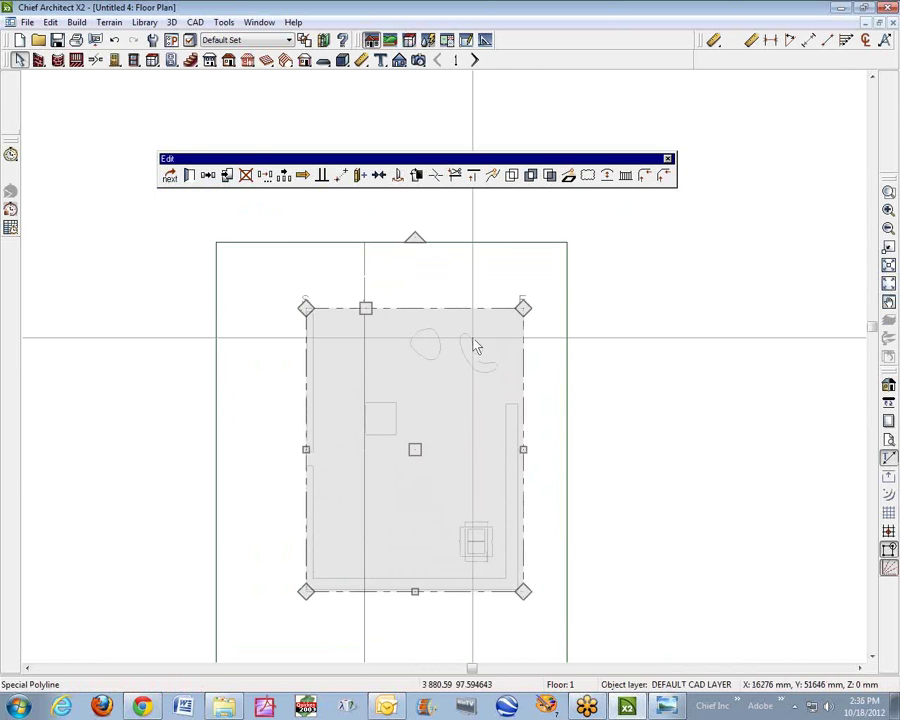
click(522, 336)
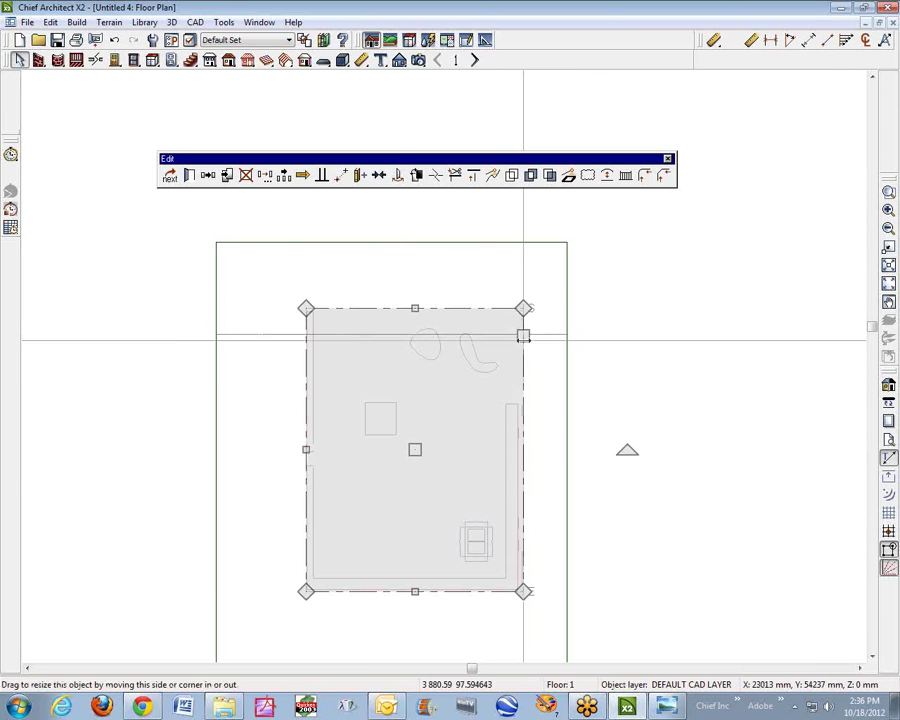
click(412, 340)
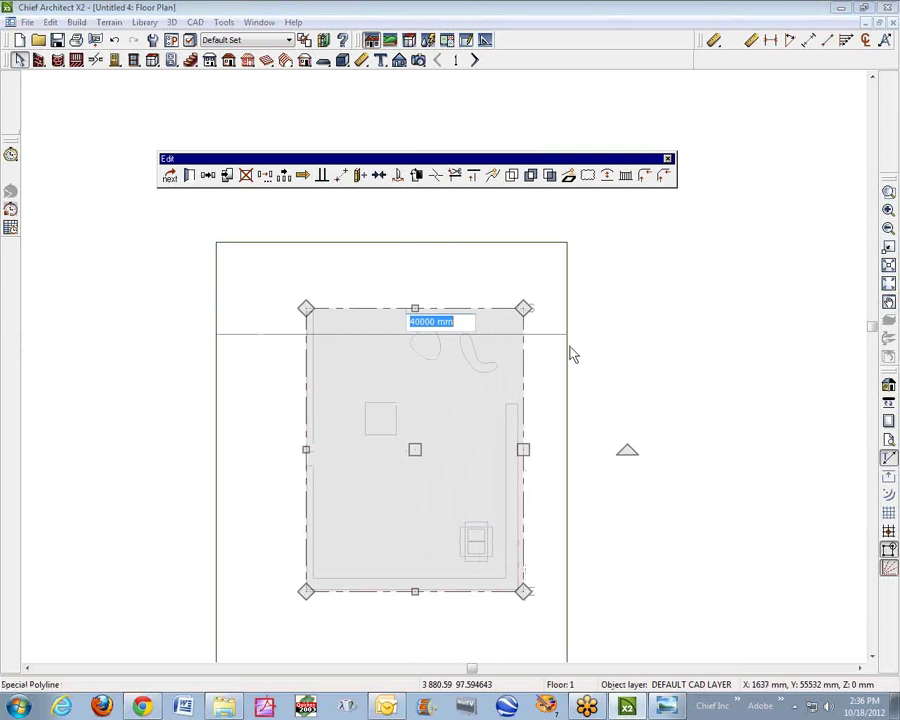
key(Escape)
scroll(368, 368, up, 2)
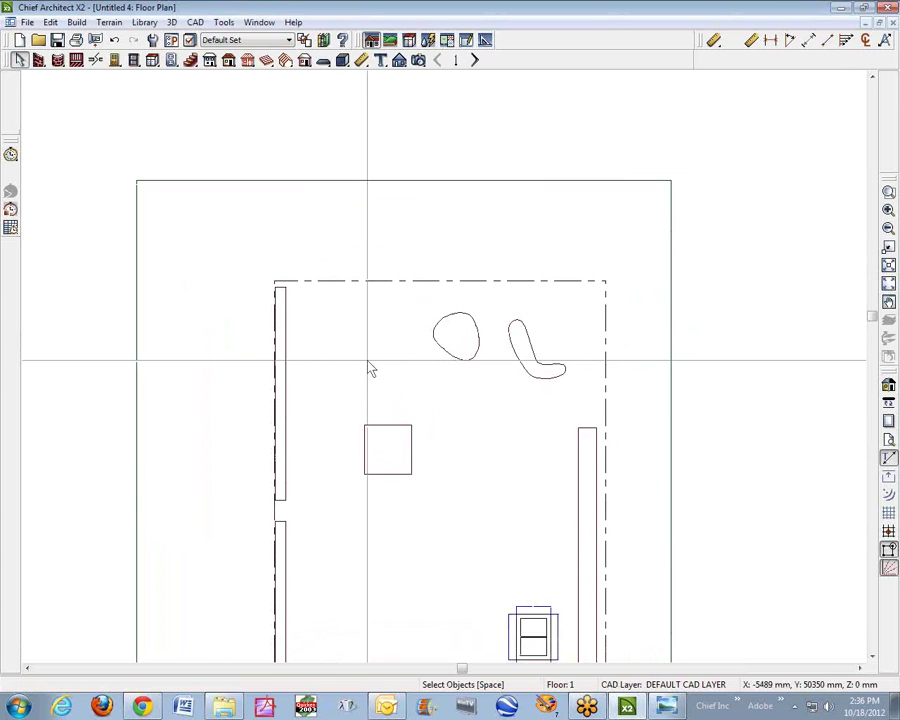
click(452, 287)
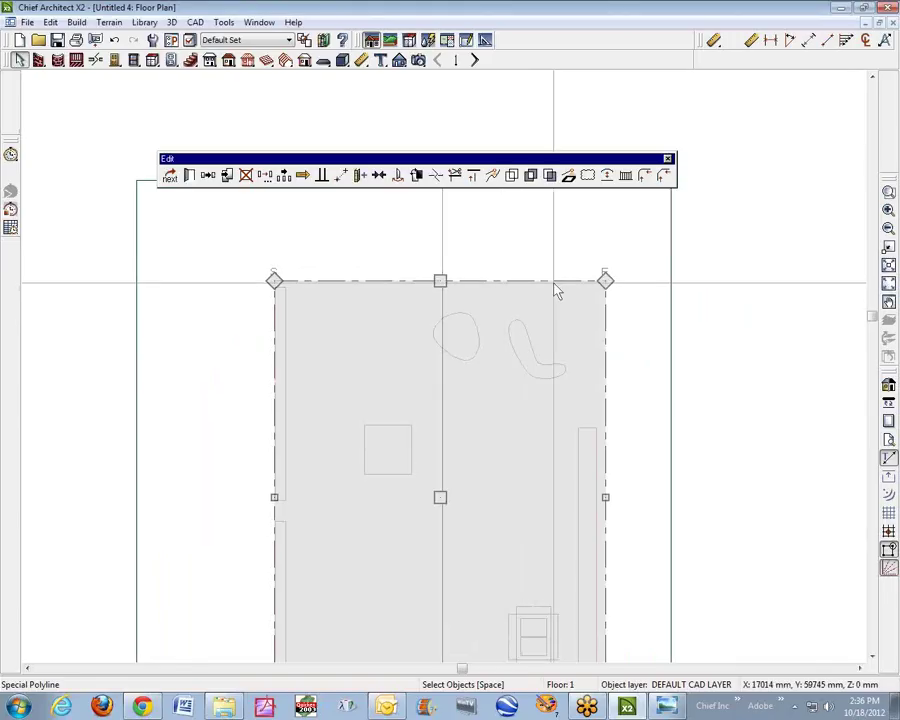
scroll(557, 291, down, 3)
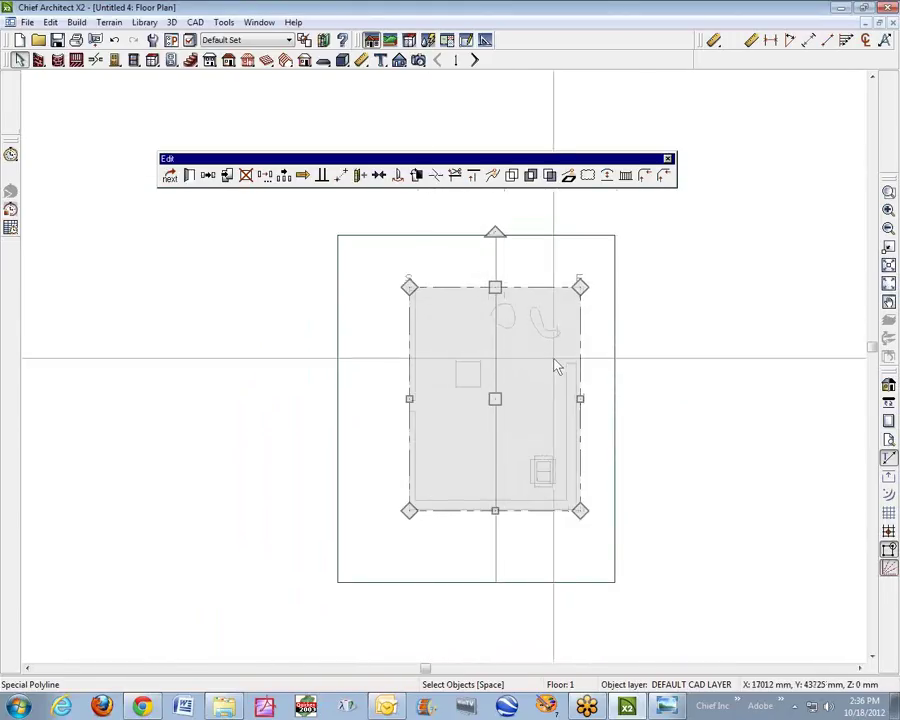
key(Escape)
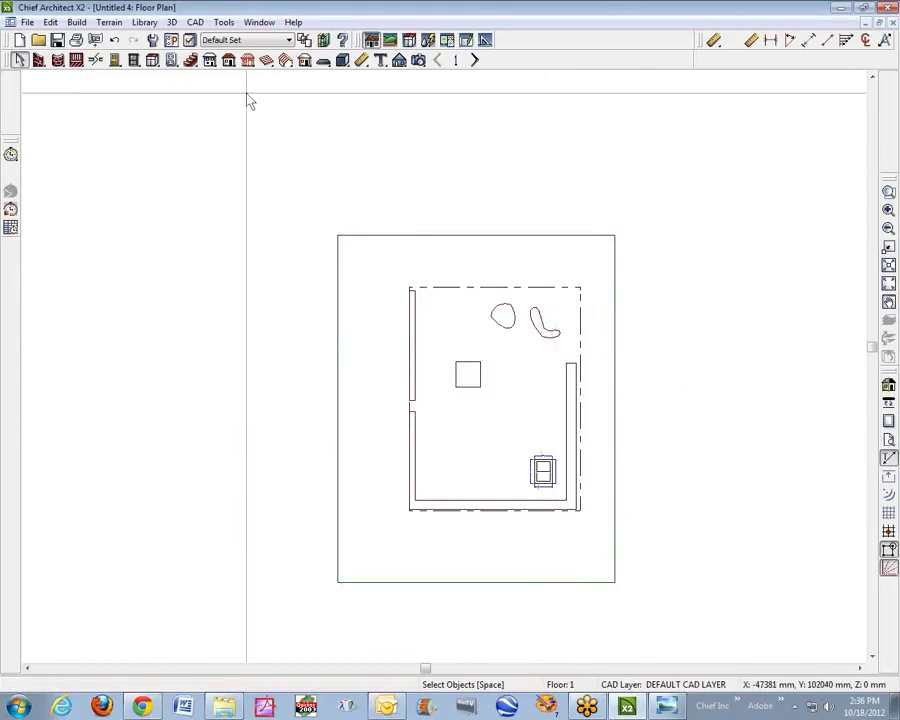
Enlarge the terrain perimeter further: upper edge about 21.7 m, right 21.1 m, lower 11.3 m and left 9.1 m outward
click(338, 343)
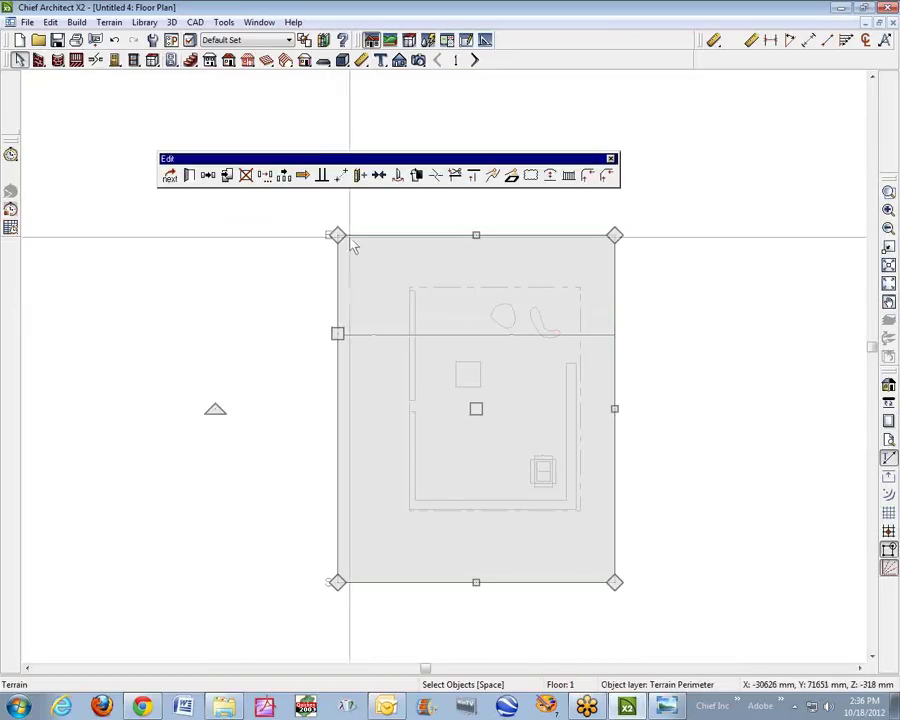
drag(476, 235, 476, 141)
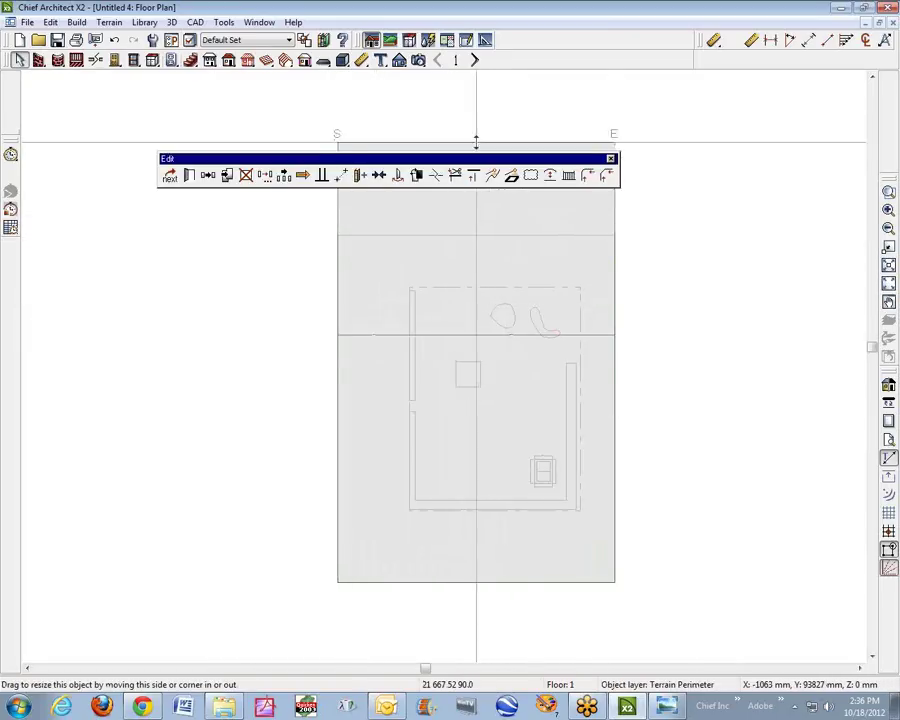
drag(613, 362, 705, 362)
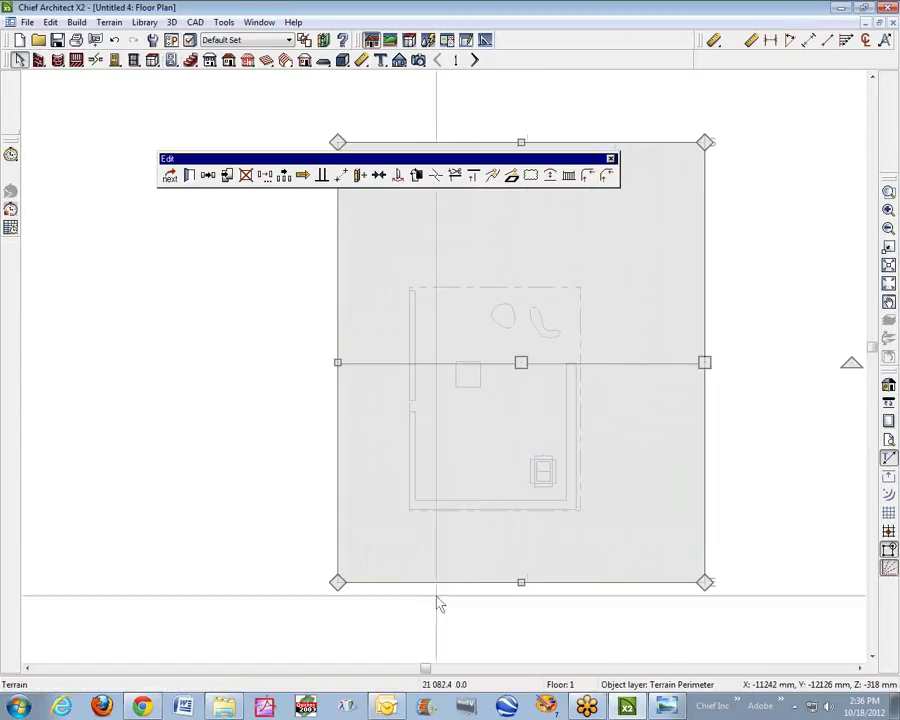
drag(521, 582, 521, 631)
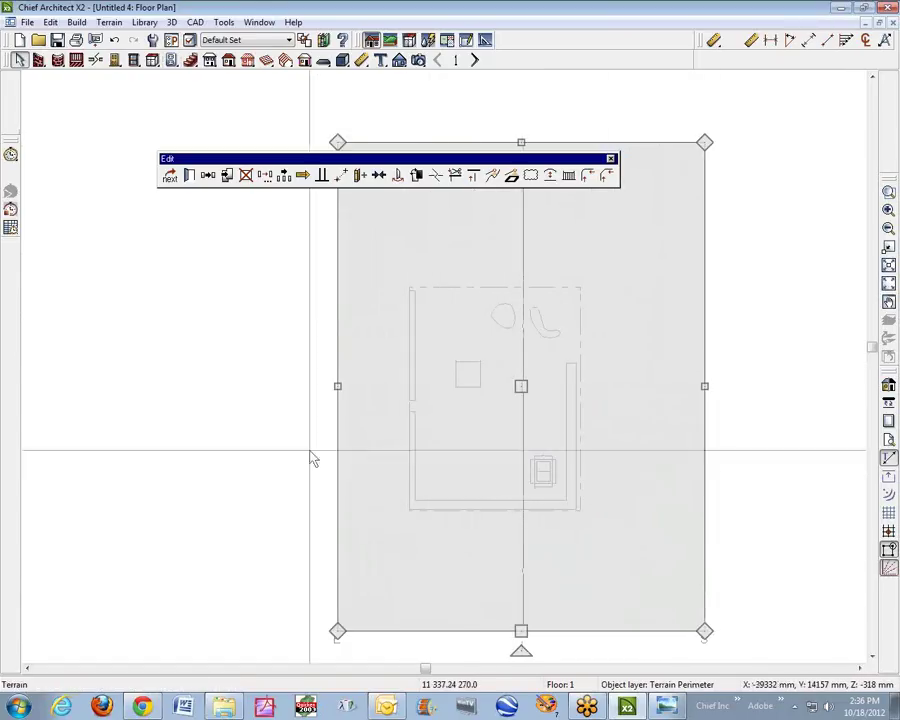
drag(337, 386, 298, 386)
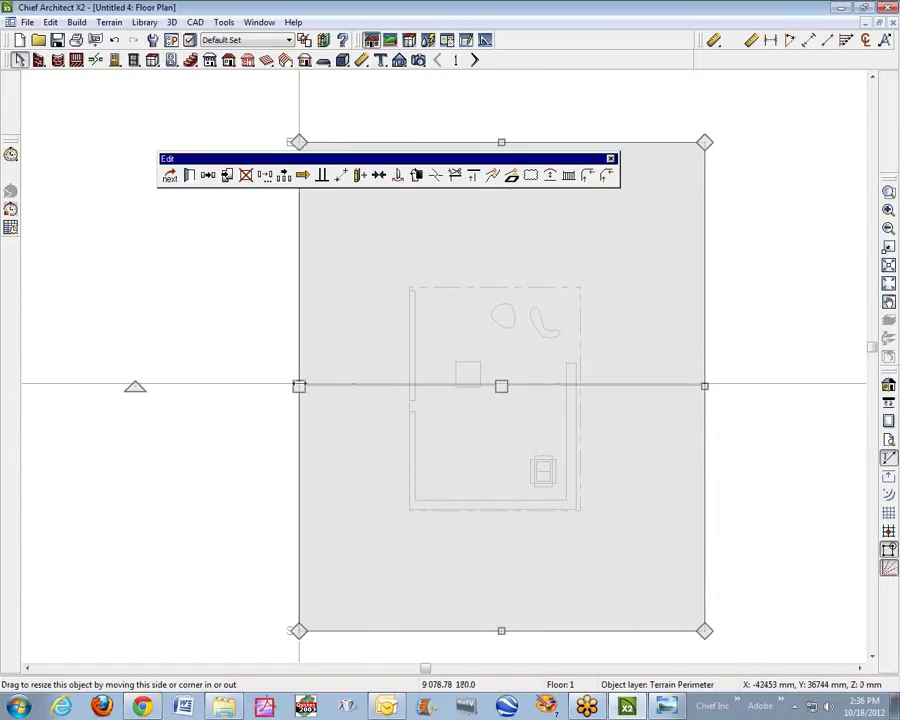
click(302, 278)
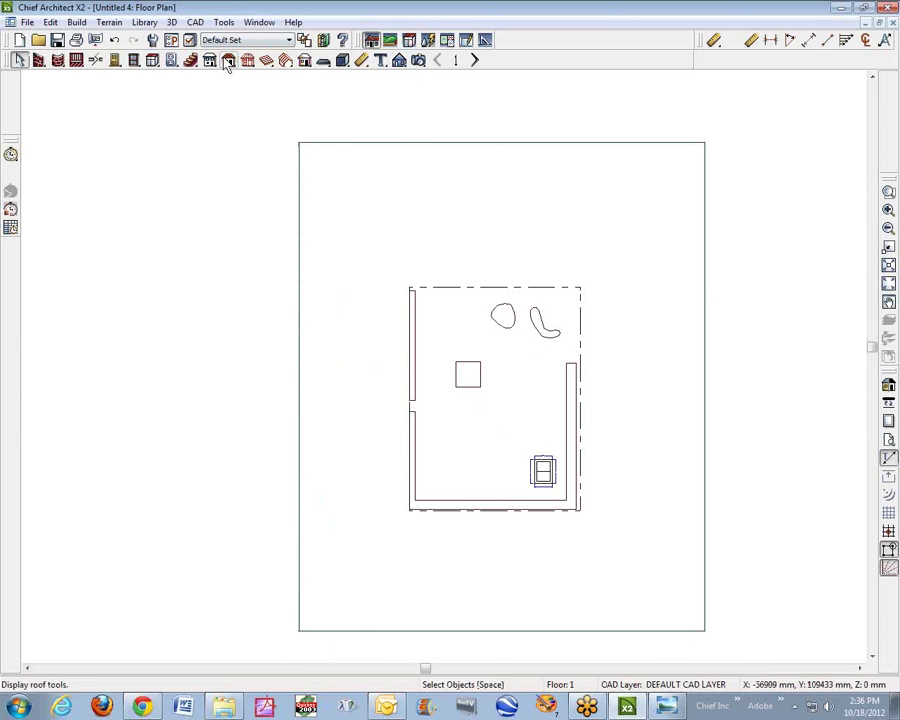
Draw a straight road horizontally across the upper terrain, extending past both side edges of the terrain perimeter
click(108, 22)
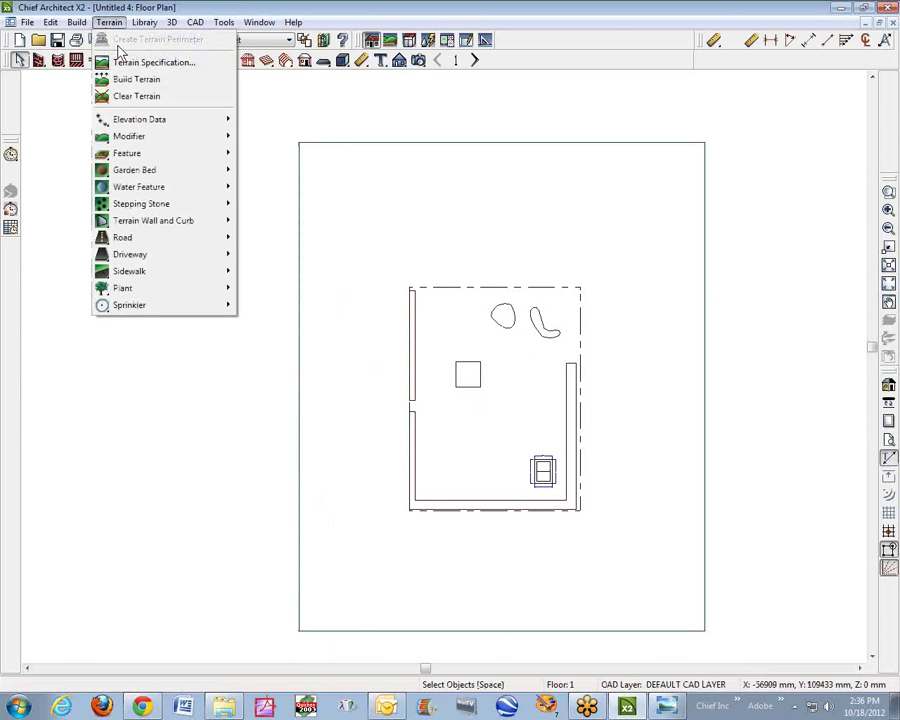
mouse_move(160, 241)
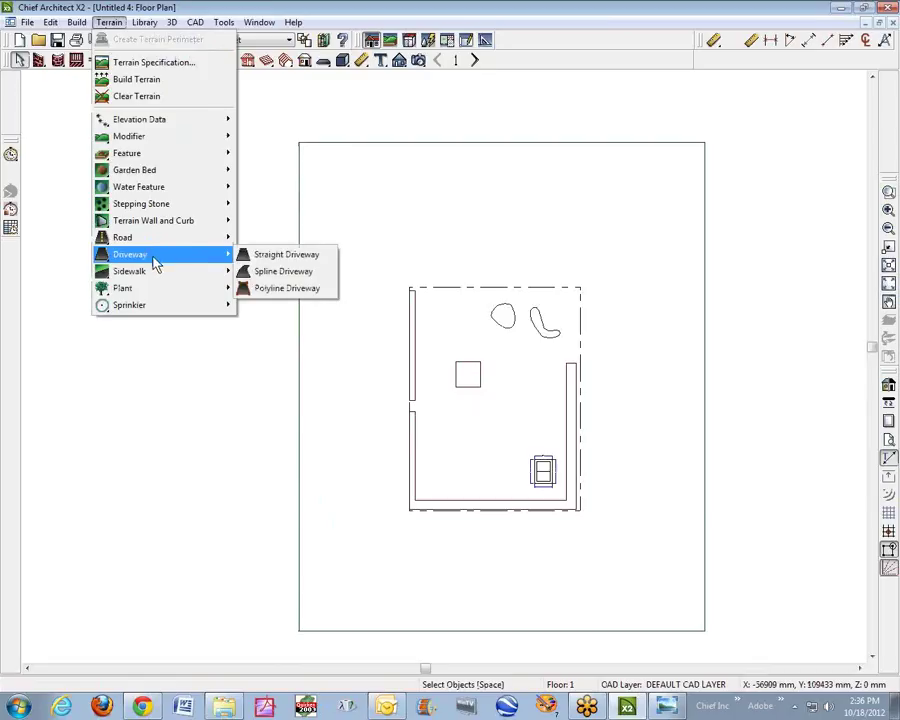
mouse_move(147, 241)
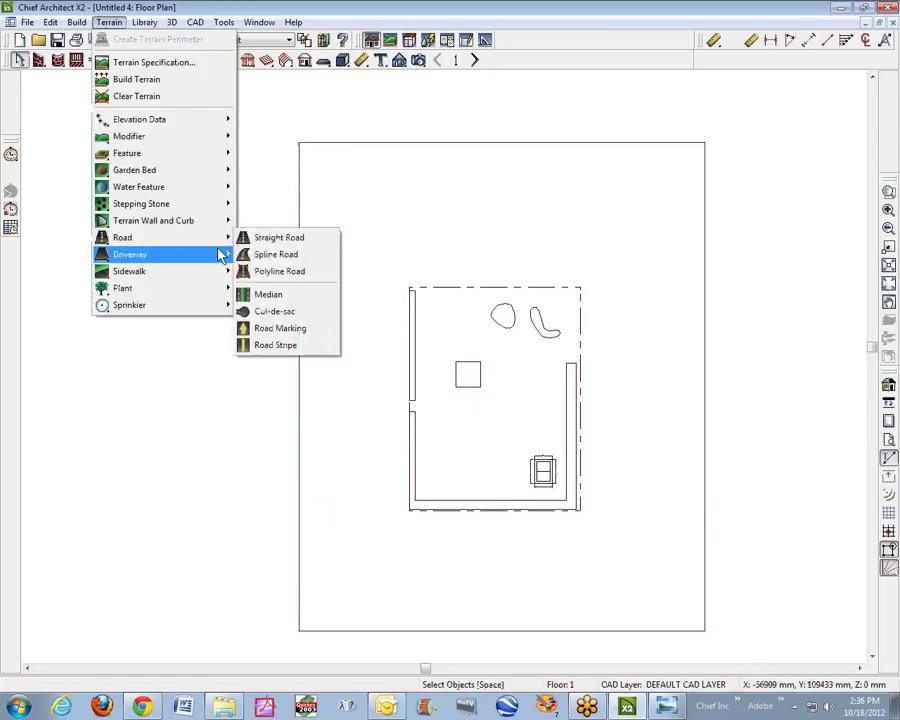
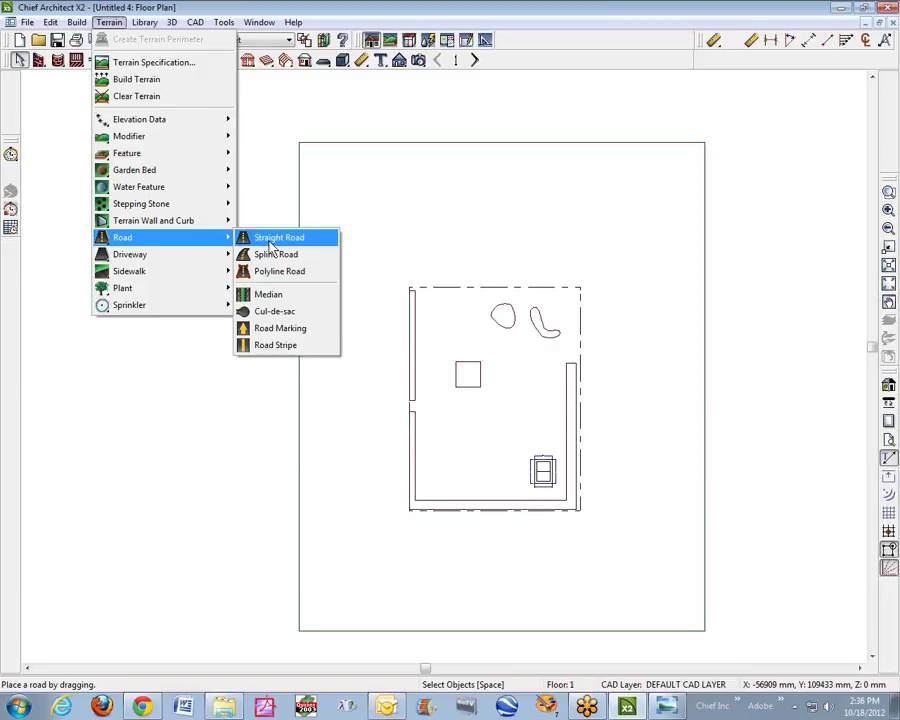
click(270, 242)
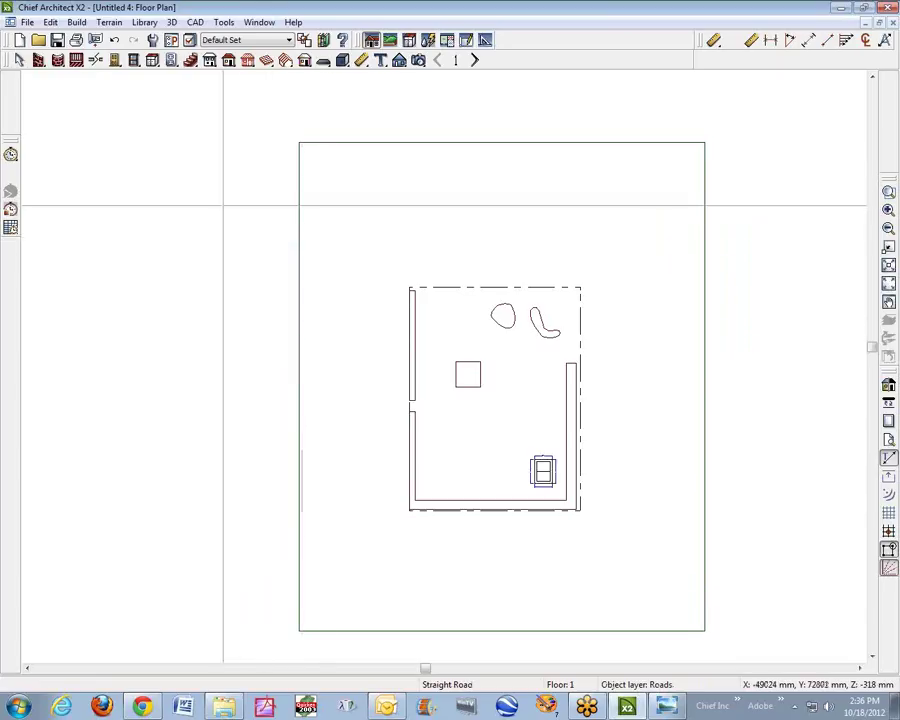
drag(264, 191, 762, 191)
key(space)
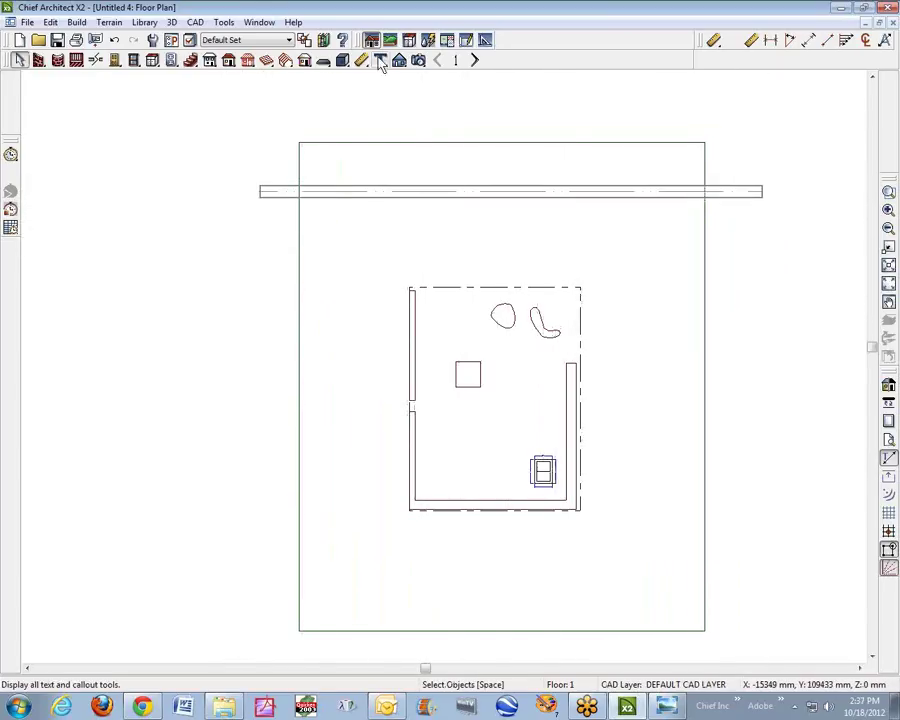
Create a perspective full overview of the model and examine the straight road close up
click(419, 60)
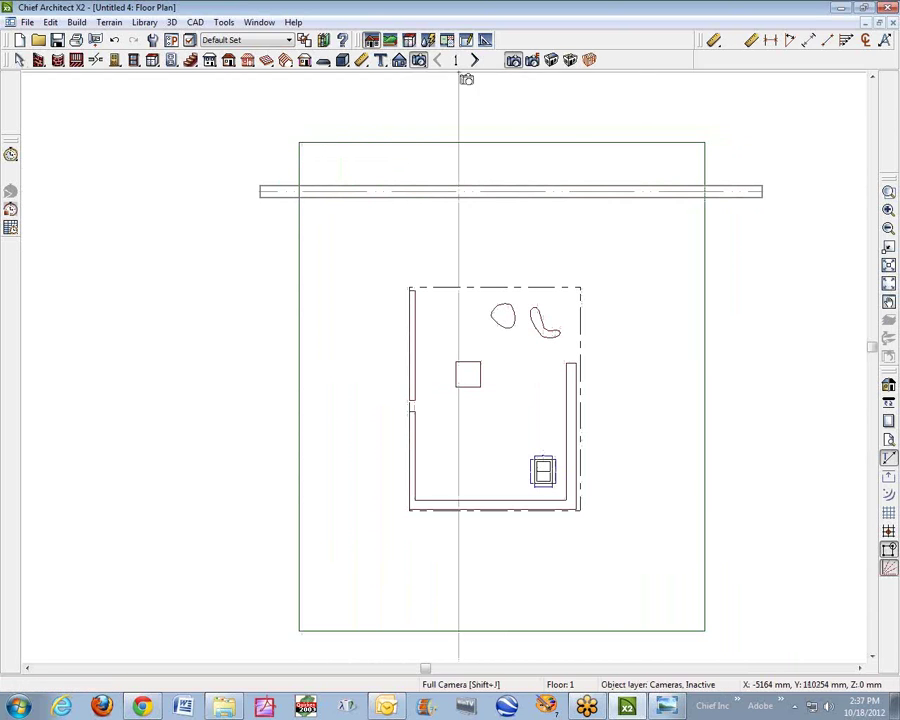
click(551, 60)
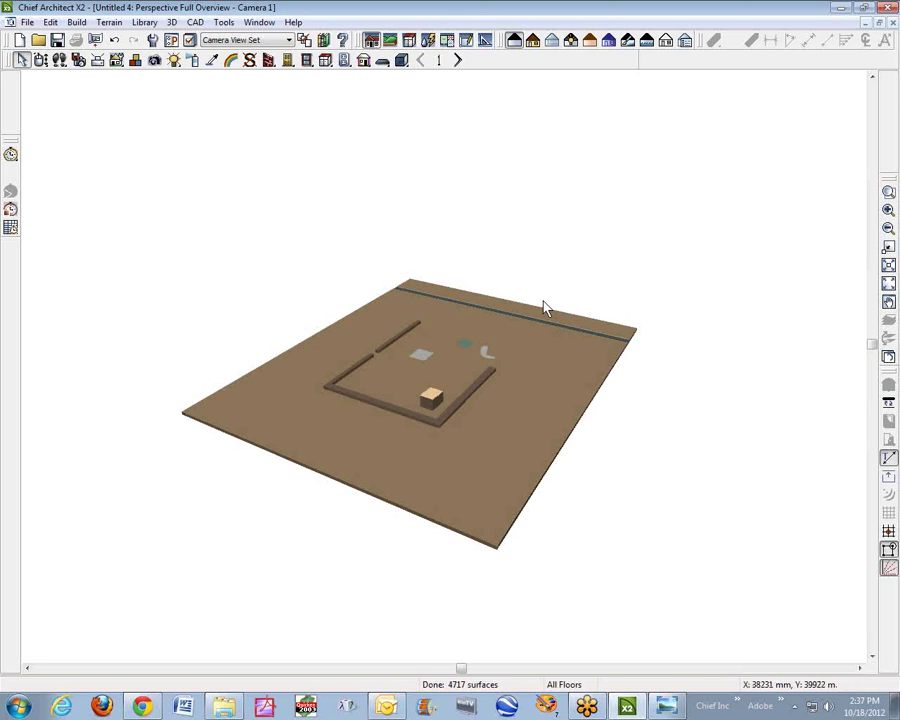
key(ctrl+F4)
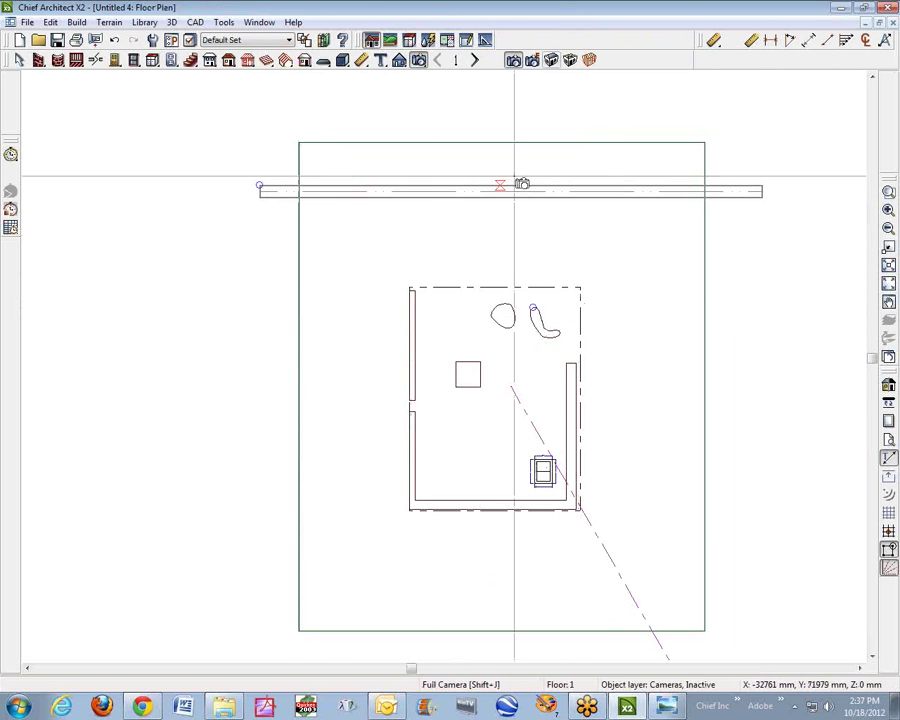
key(ctrl+Tab)
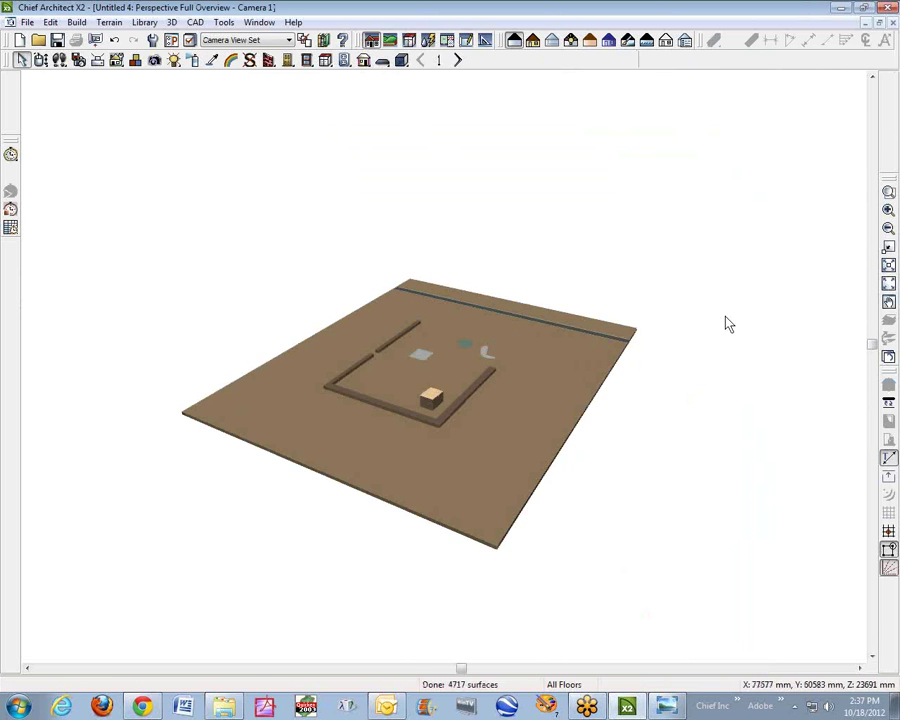
click(889, 192)
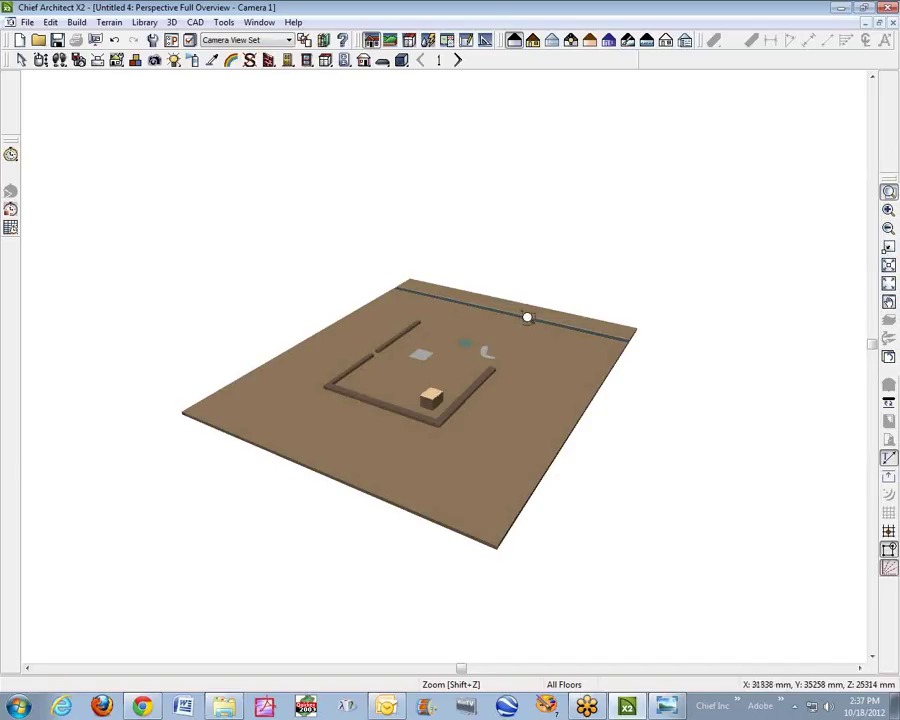
drag(504, 310, 544, 335)
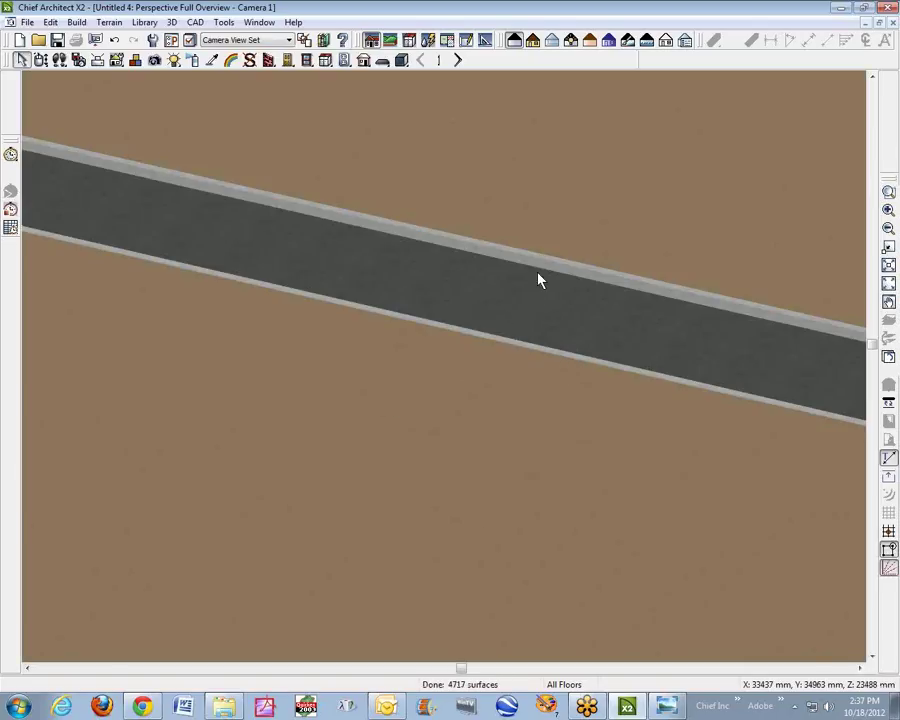
scroll(538, 280, down, 5)
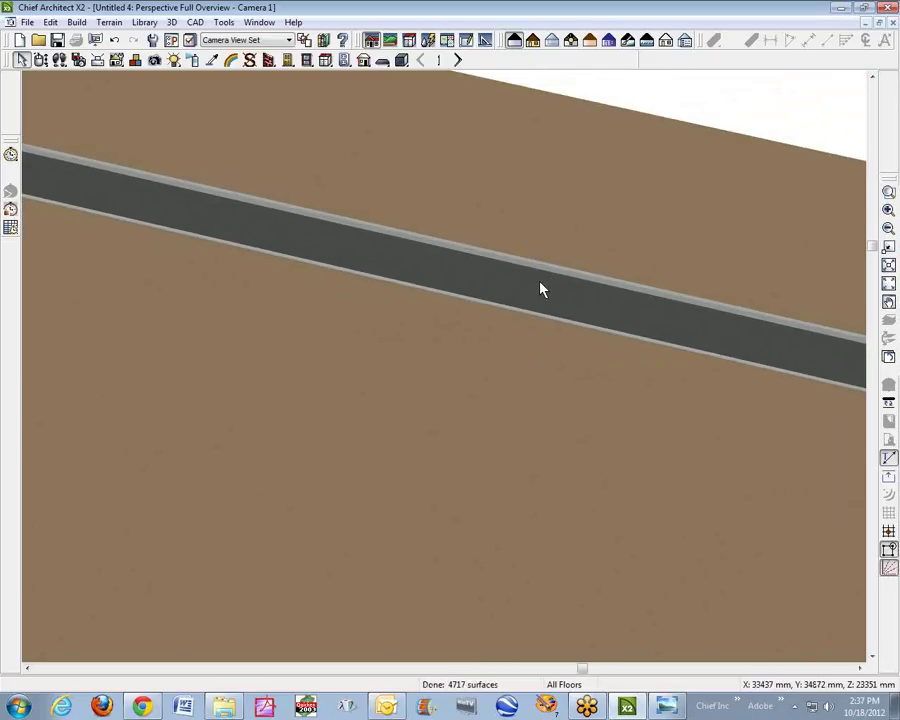
Check the straight road's general settings and its curb and road materials, leaving the specification unchanged
right_click(530, 257)
click(585, 302)
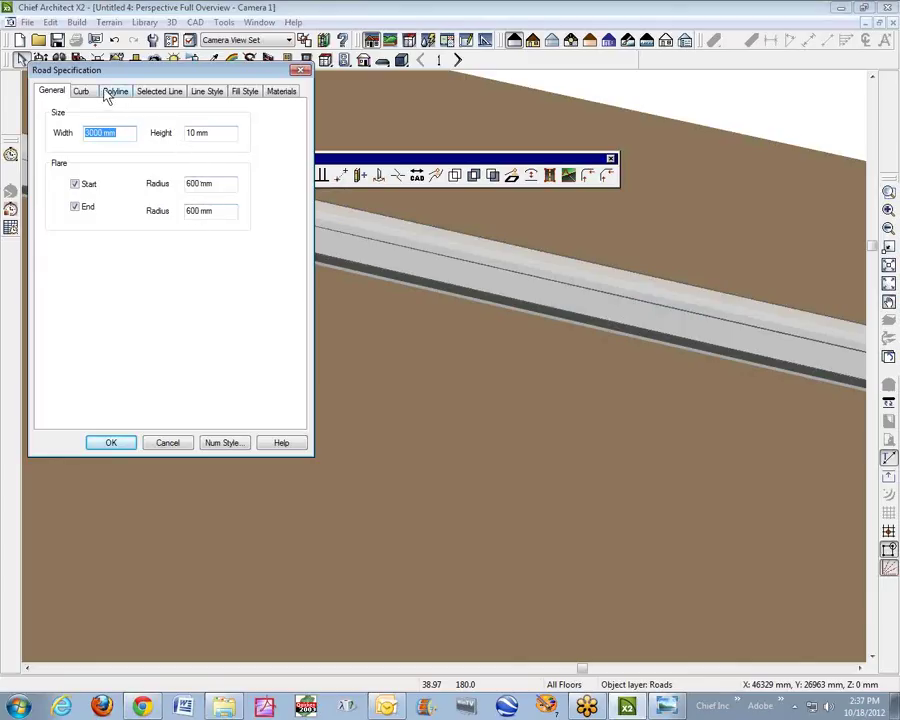
click(282, 91)
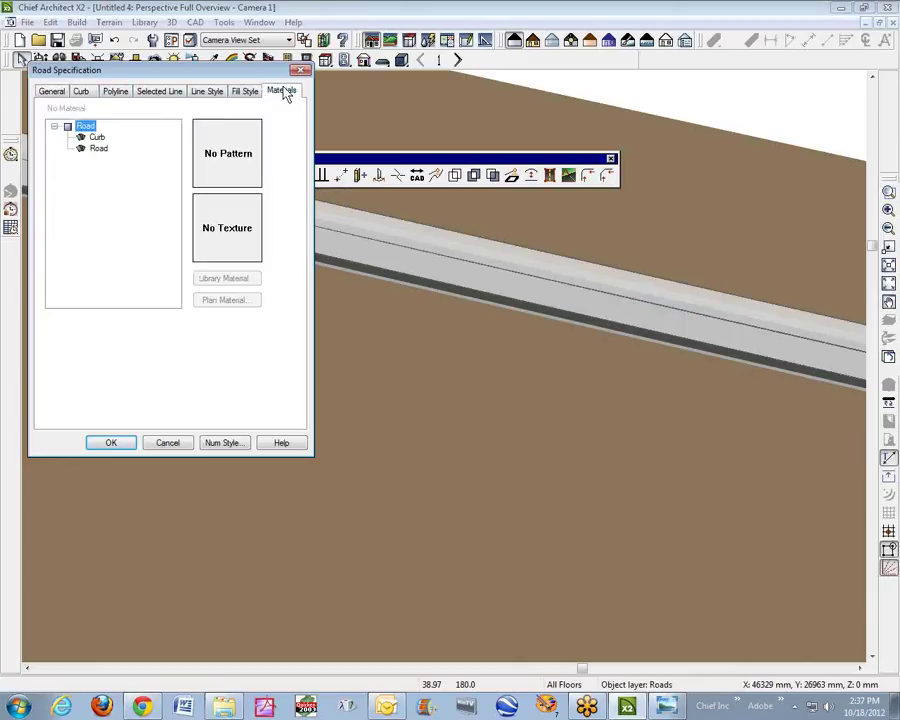
click(96, 137)
click(104, 150)
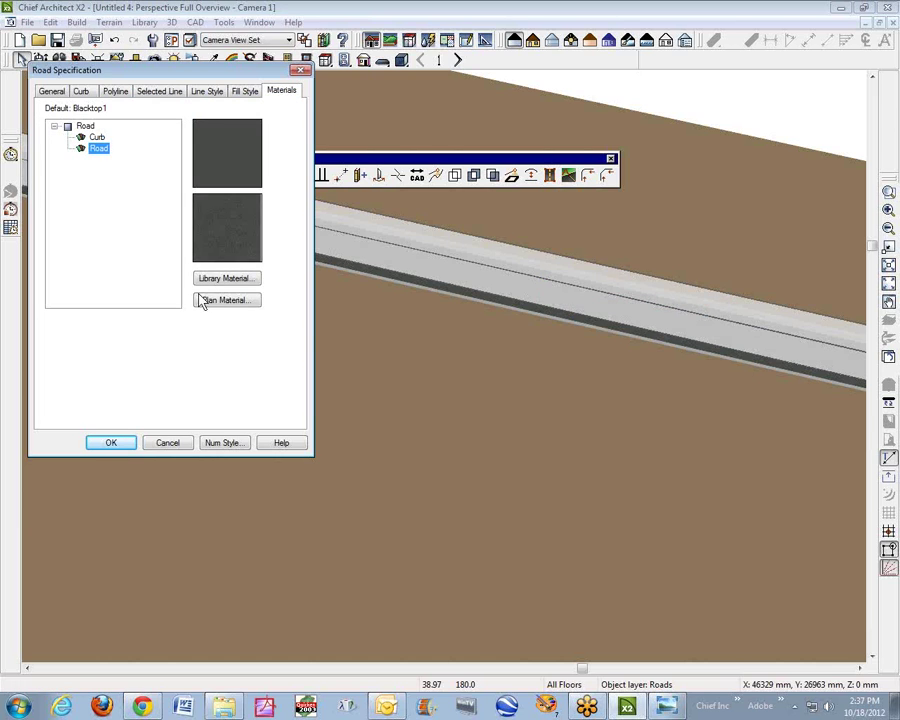
click(186, 446)
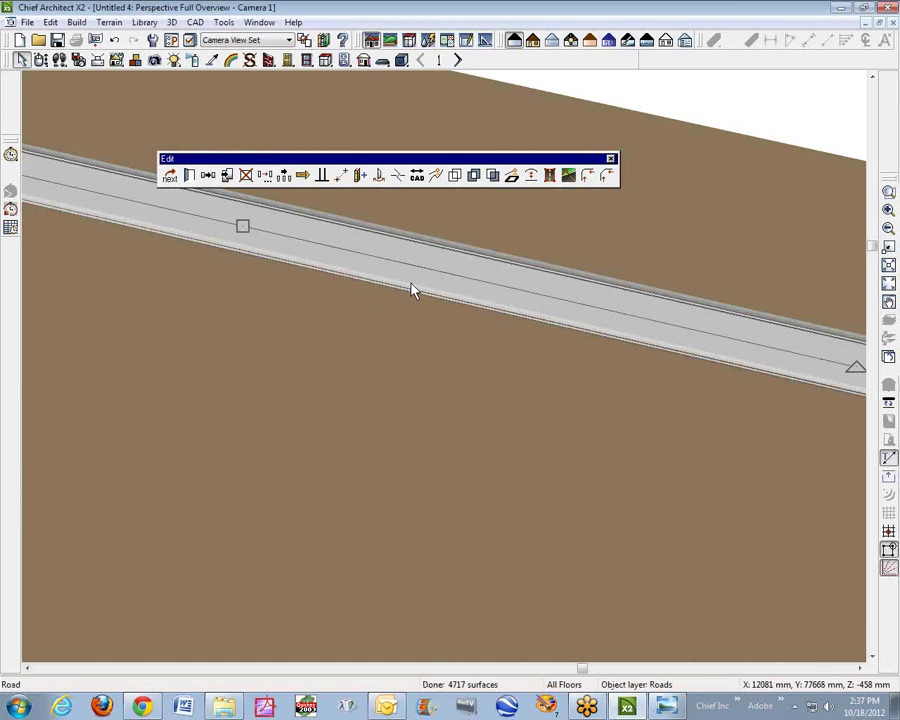
key(Escape)
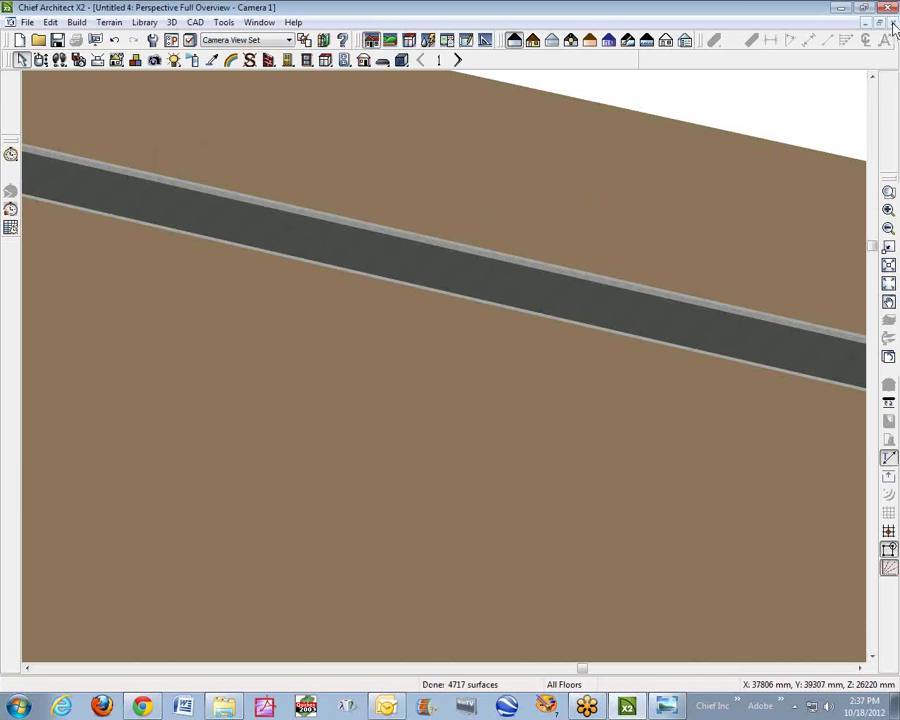
Close the 3D overview and delete the straight road from the floor plan
key(ctrl+w)
key(space)
click(291, 193)
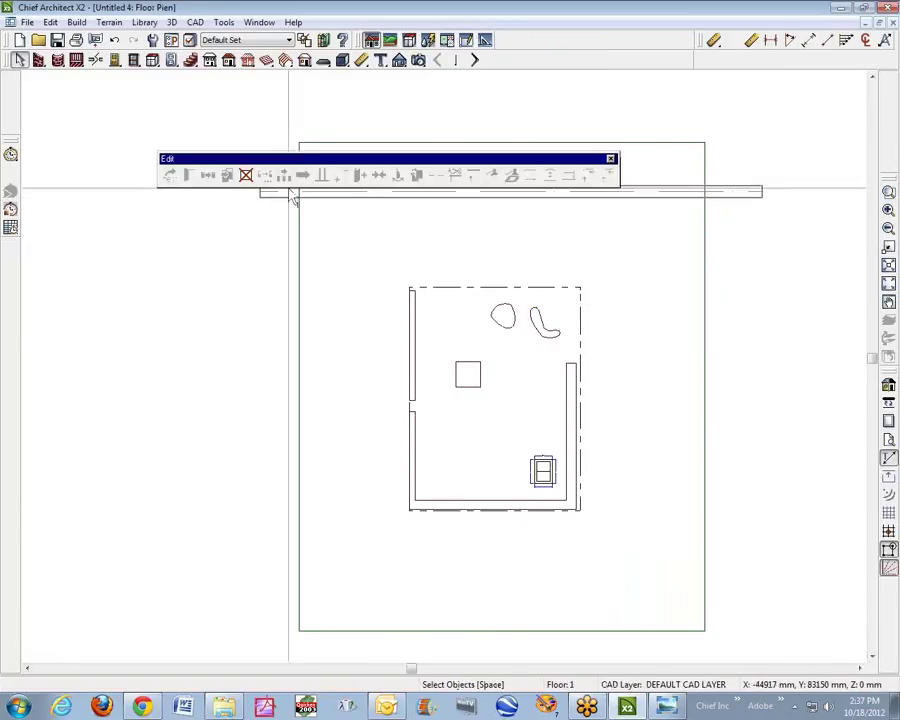
click(332, 281)
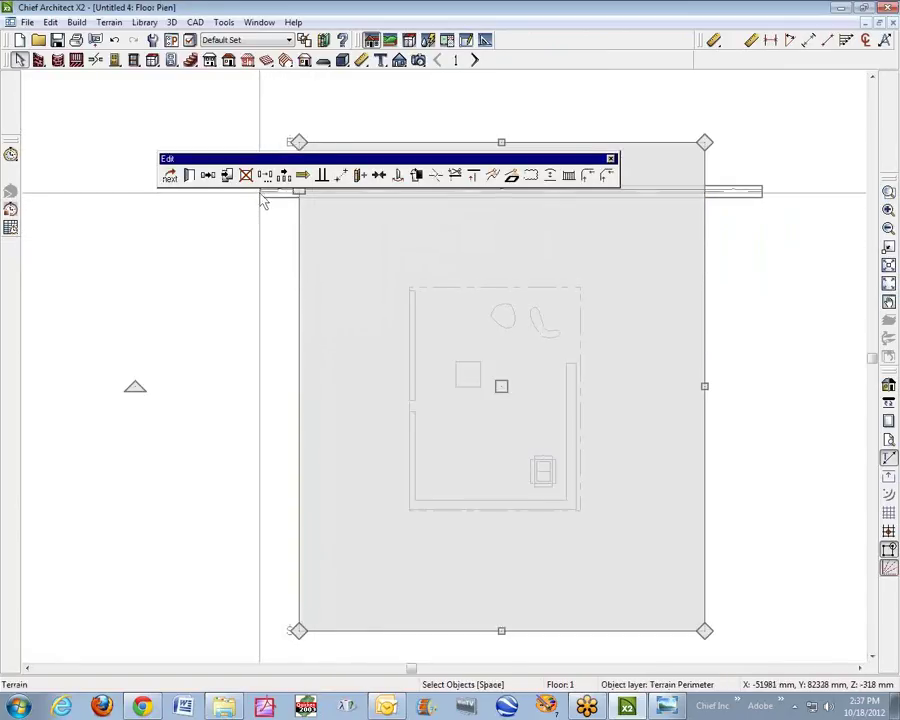
click(300, 192)
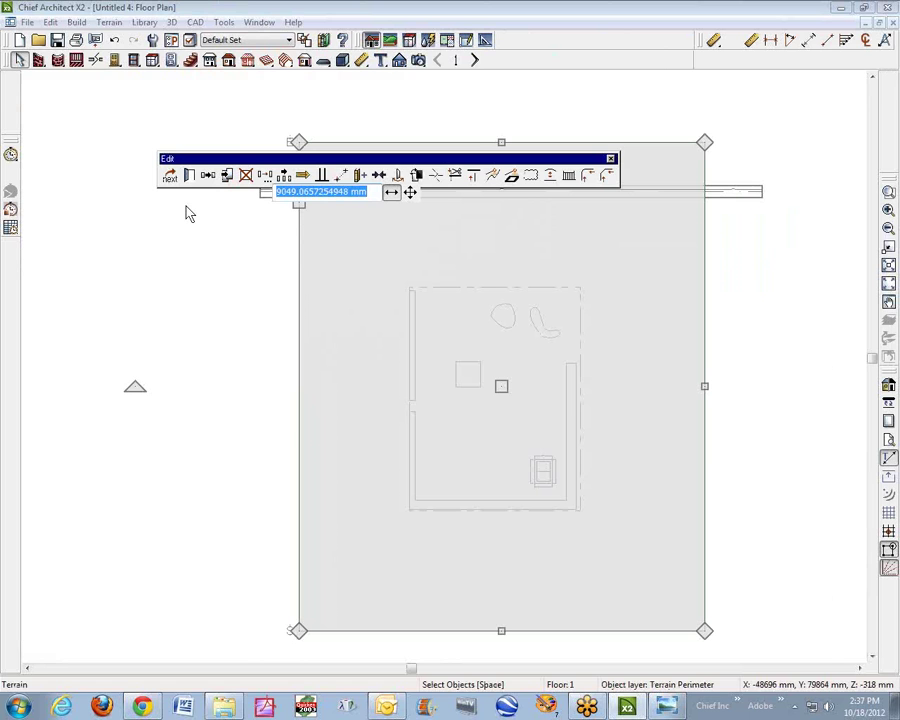
click(186, 213)
key(shift+j)
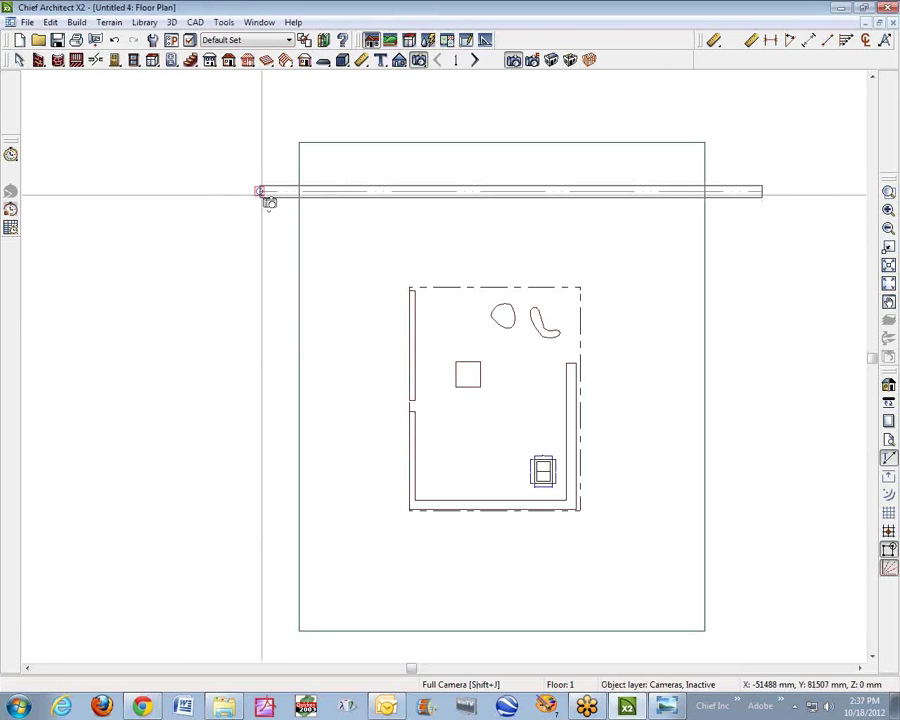
click(19, 61)
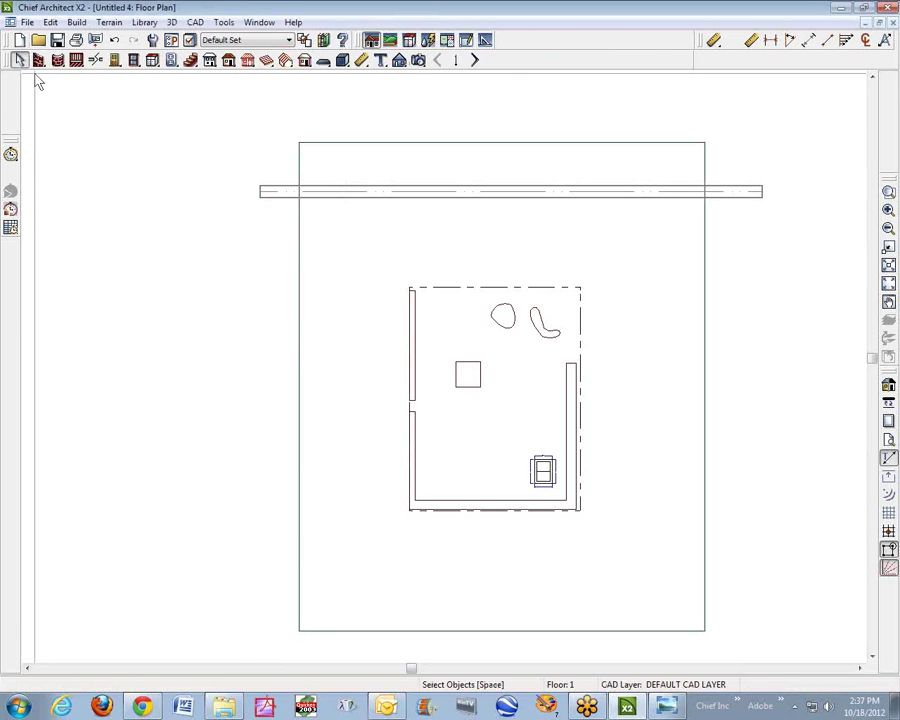
click(275, 197)
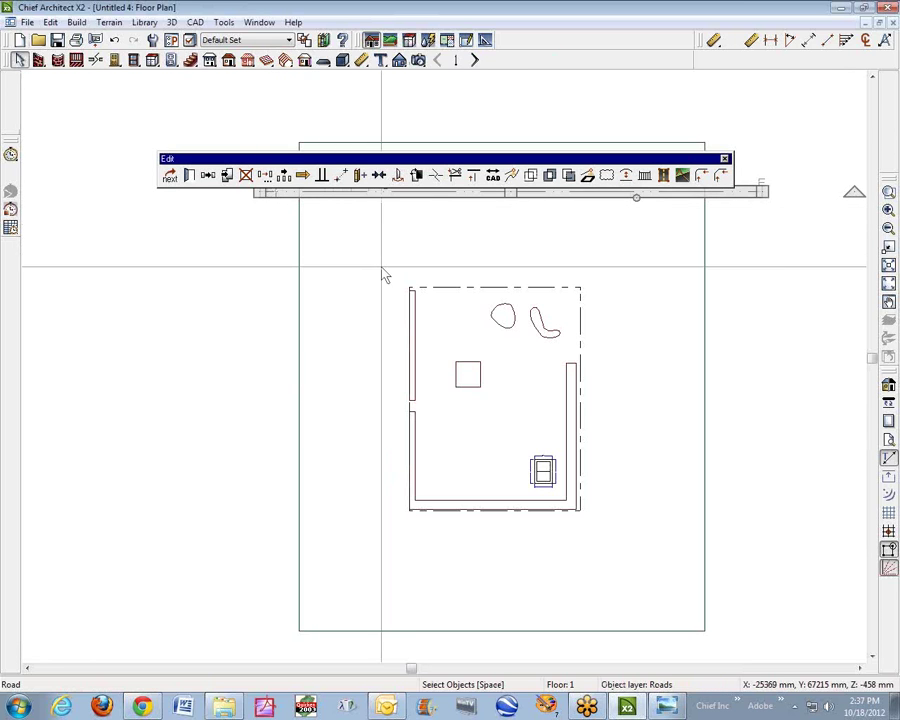
click(406, 291)
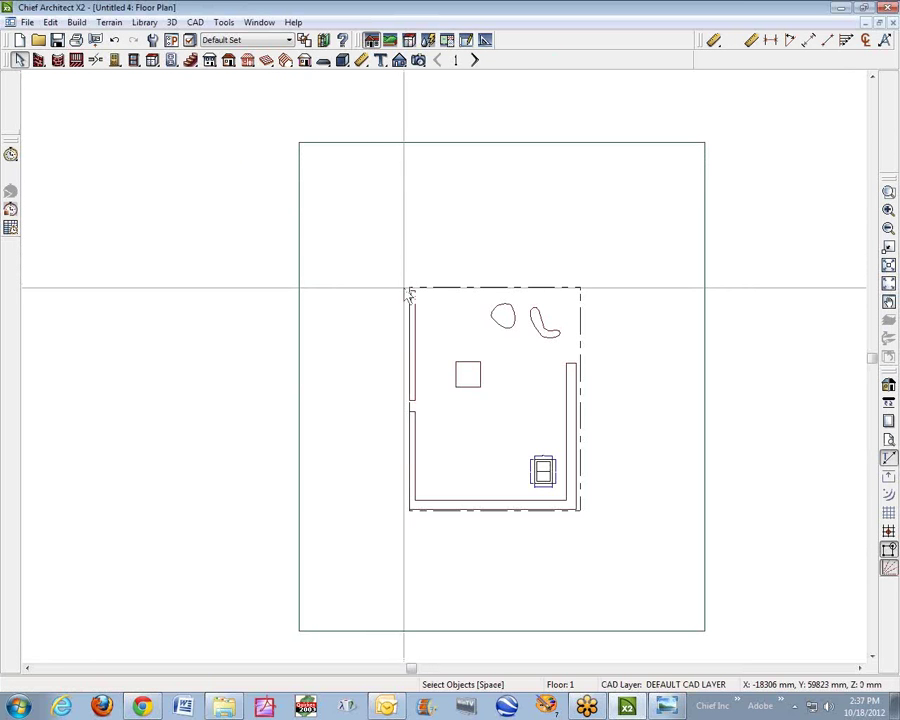
Draw a long rectangular terrain feature across the upper terrain, extending past both side edges of the terrain perimeter
click(110, 23)
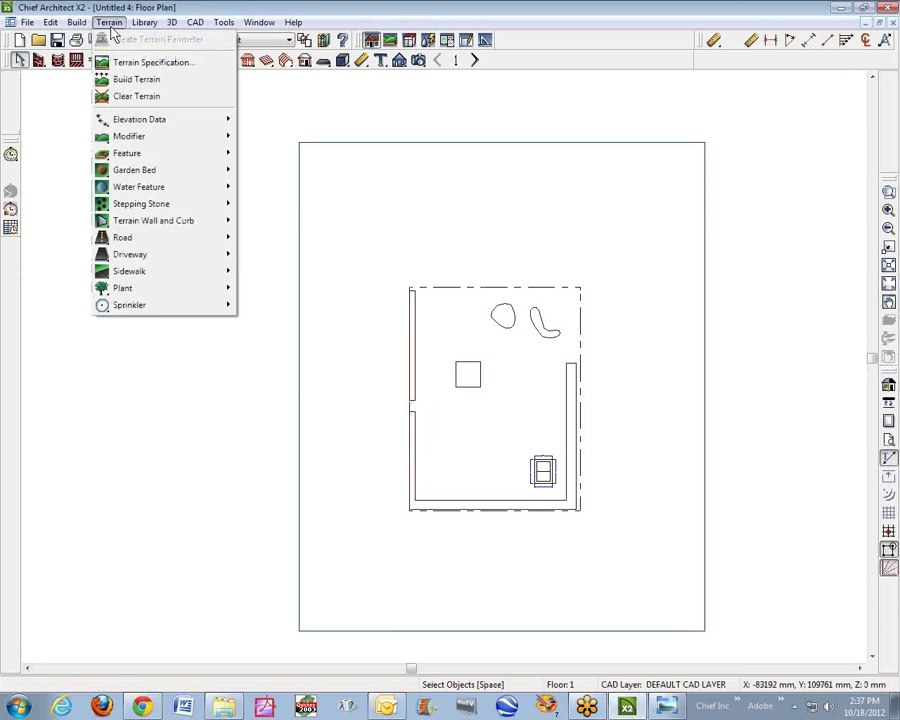
mouse_move(156, 137)
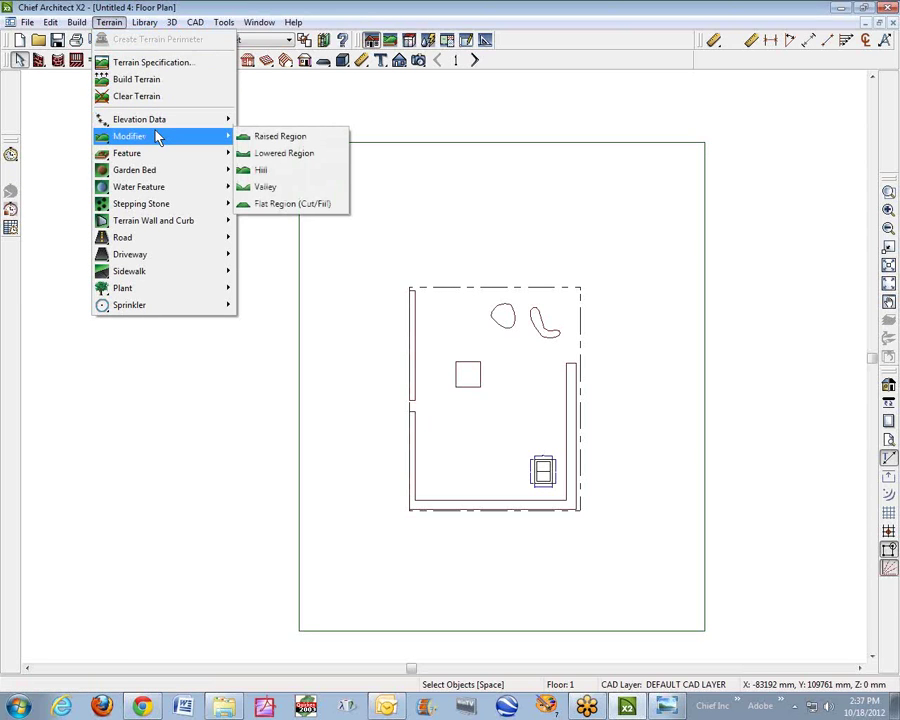
mouse_move(180, 153)
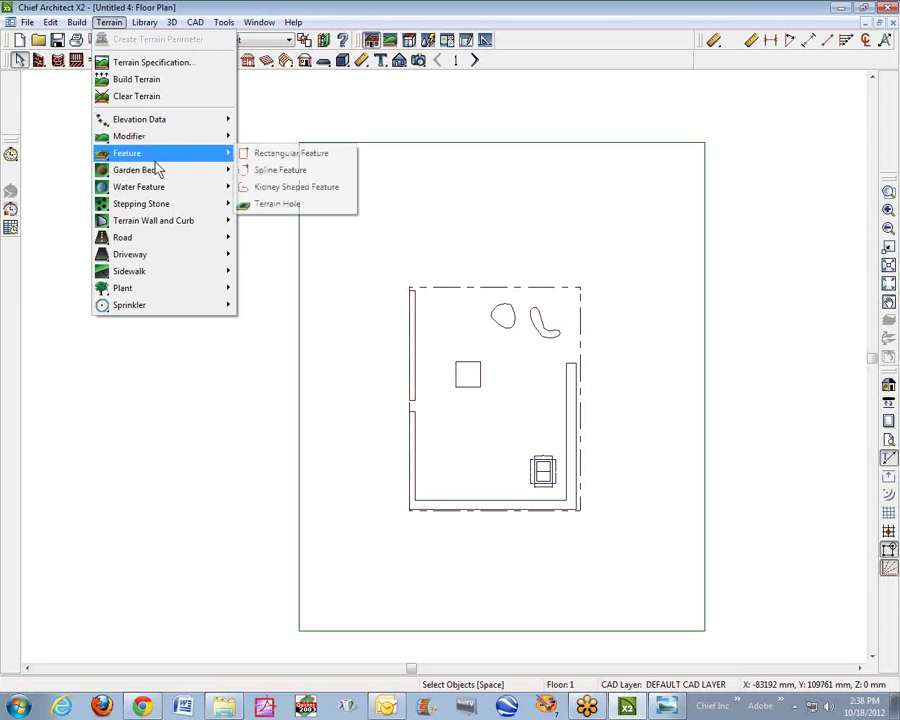
click(245, 155)
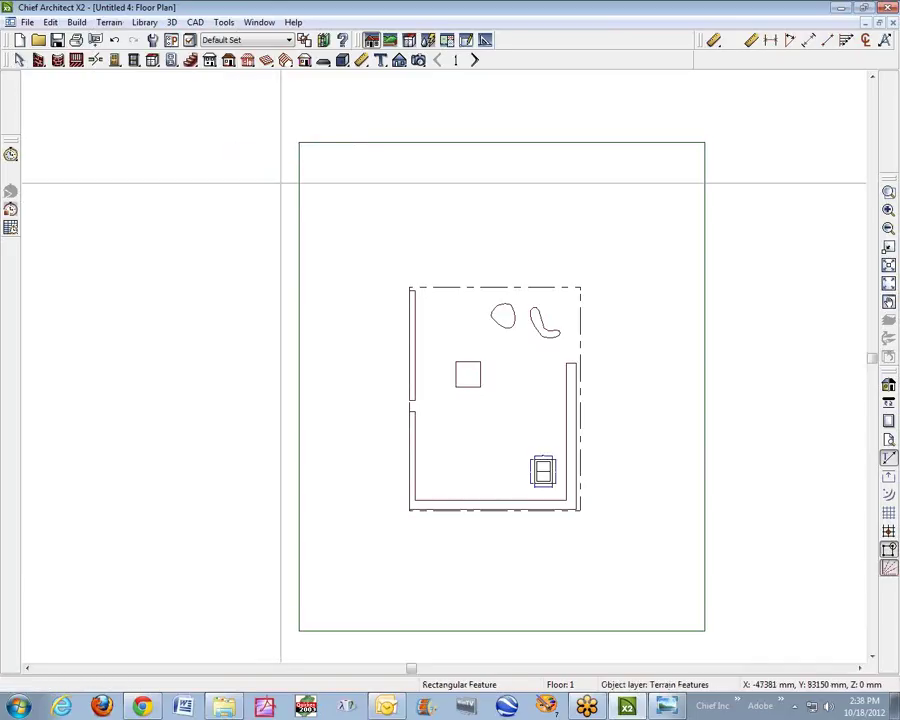
drag(298, 224, 741, 198)
key(space)
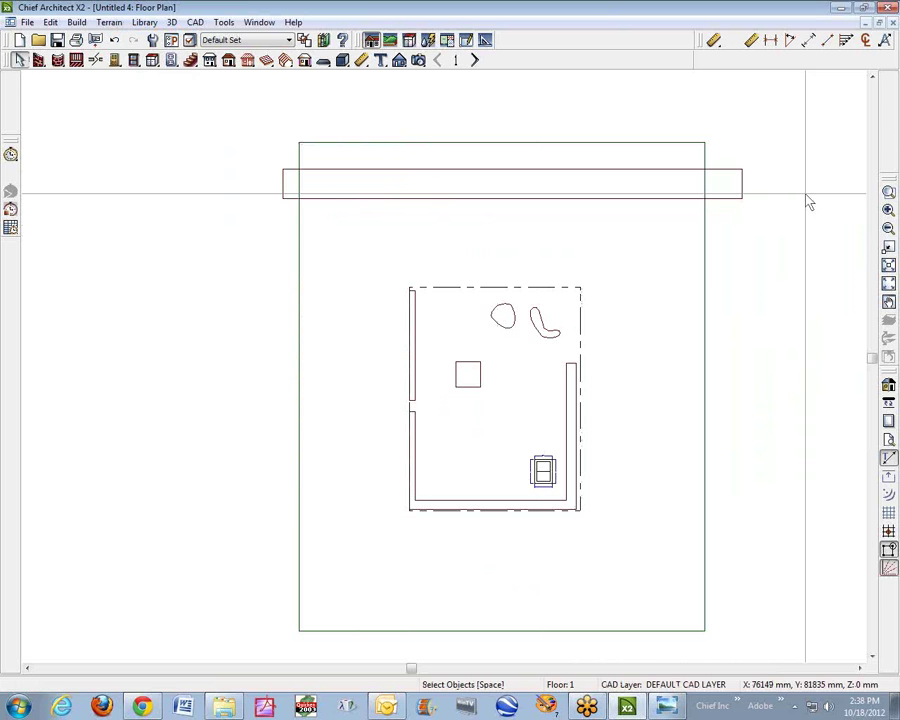
Give the long road-like terrain feature a gravelly soil material from the library's Landscaping > Sand & Soil folder
click(745, 199)
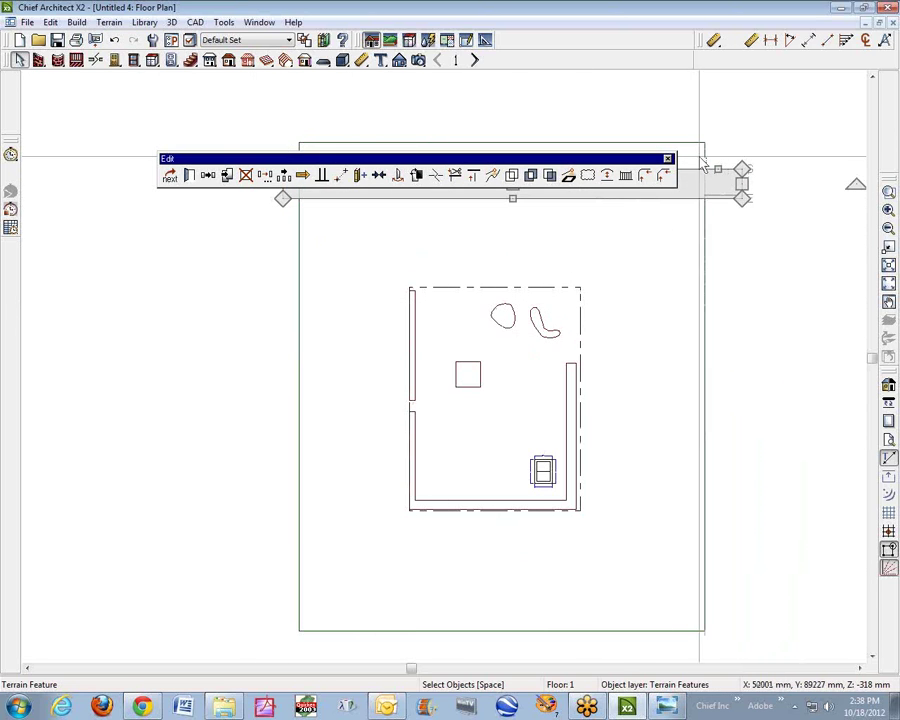
click(190, 175)
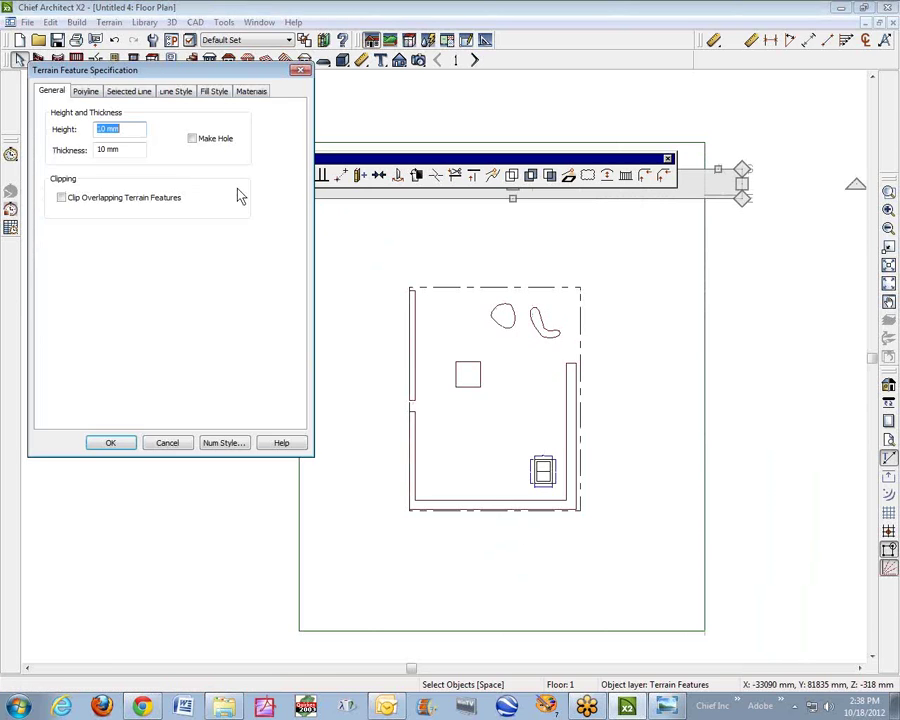
click(243, 93)
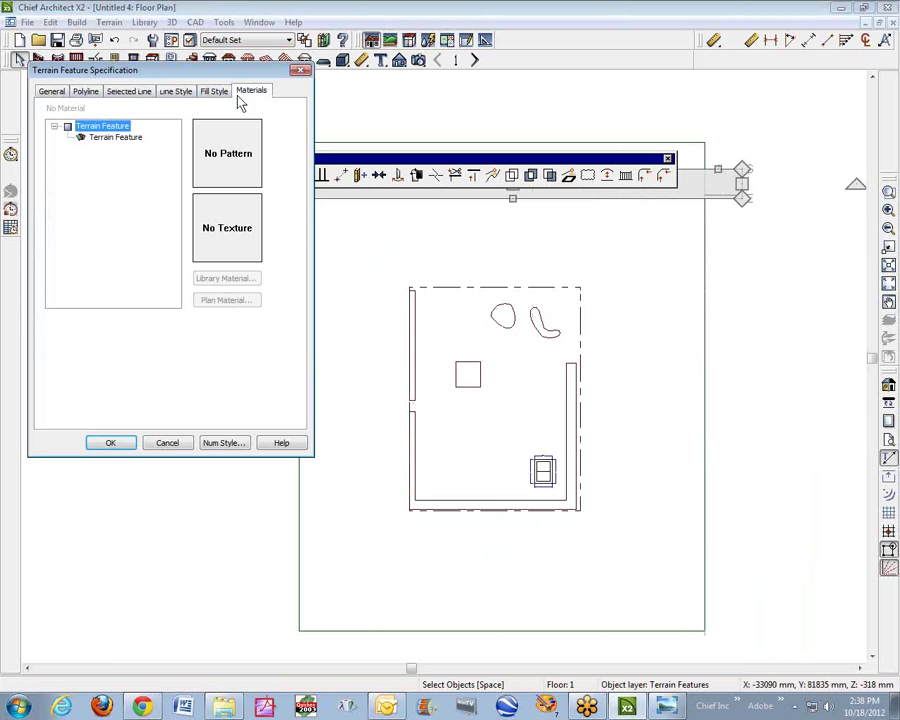
click(128, 138)
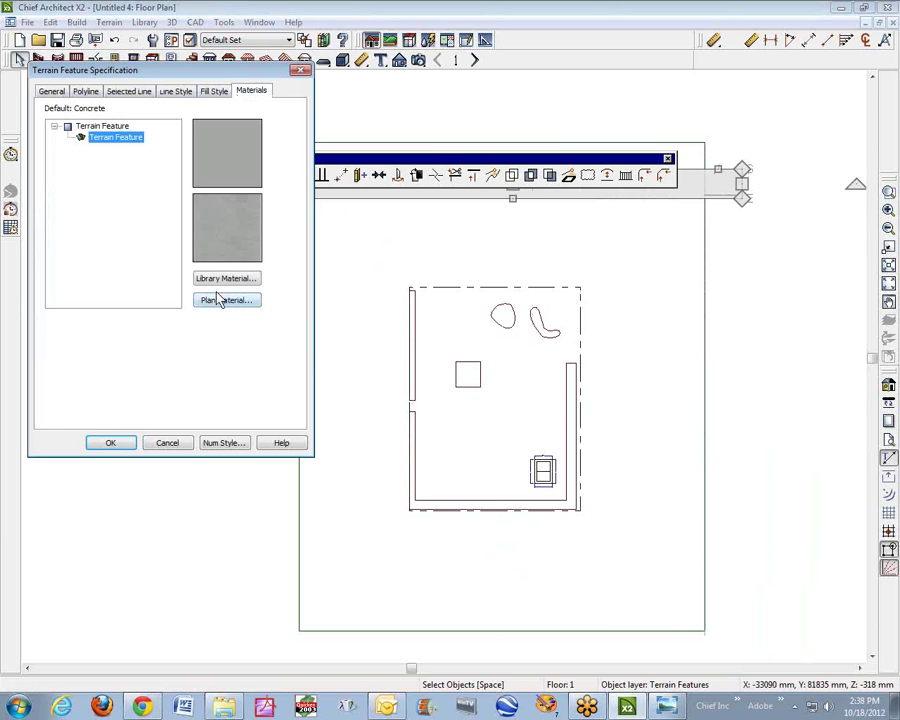
click(225, 279)
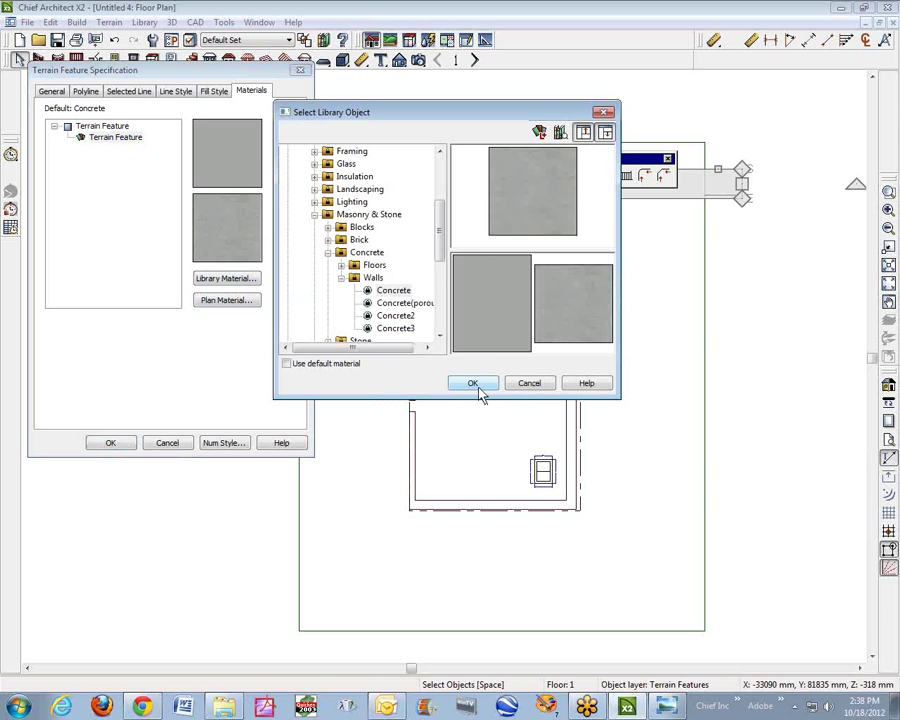
click(315, 214)
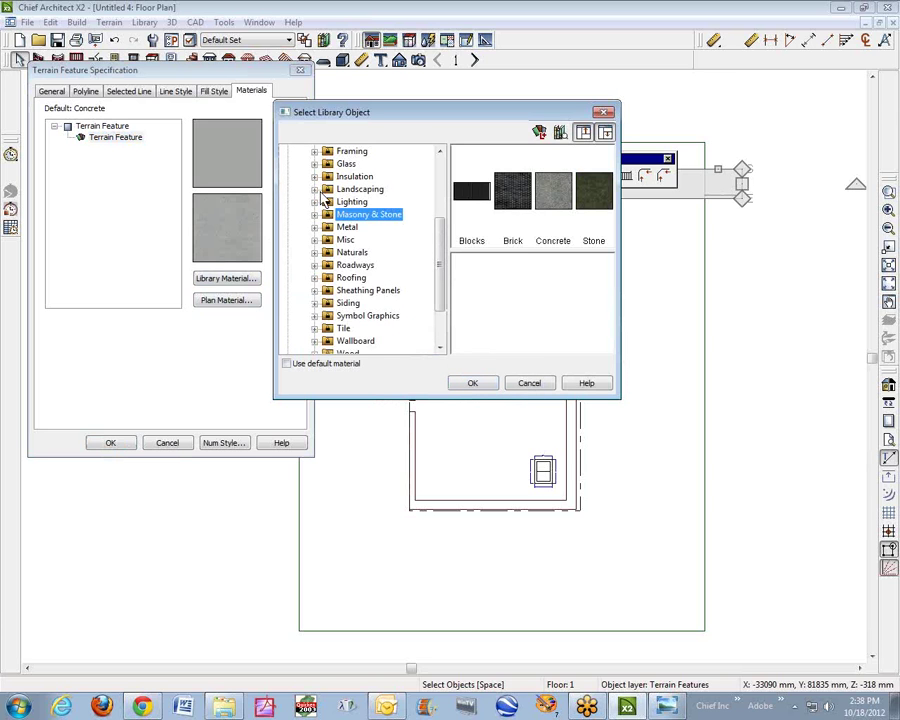
click(315, 189)
click(350, 253)
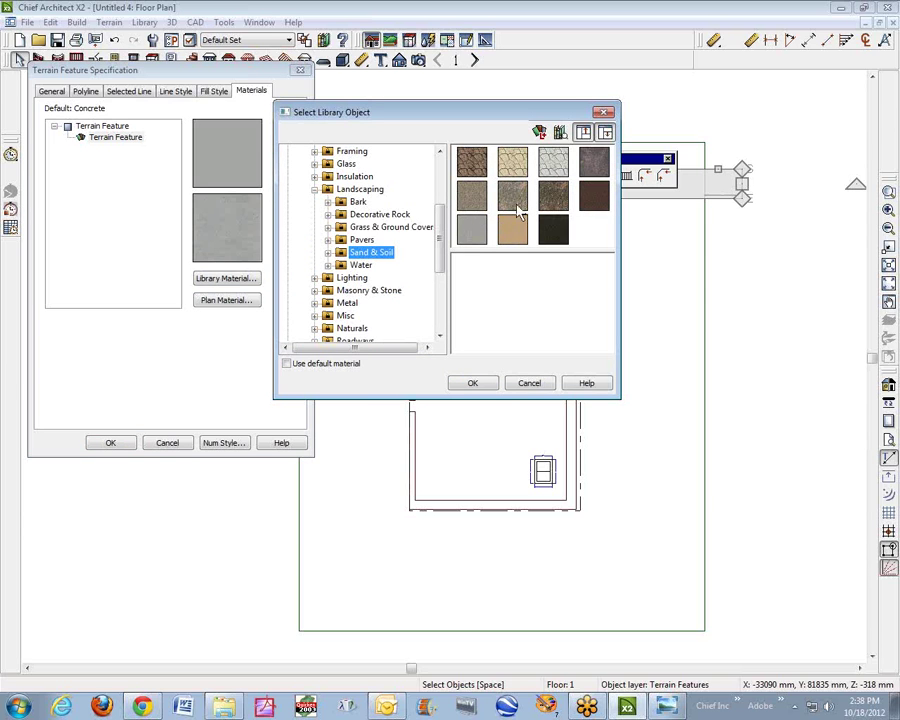
click(518, 201)
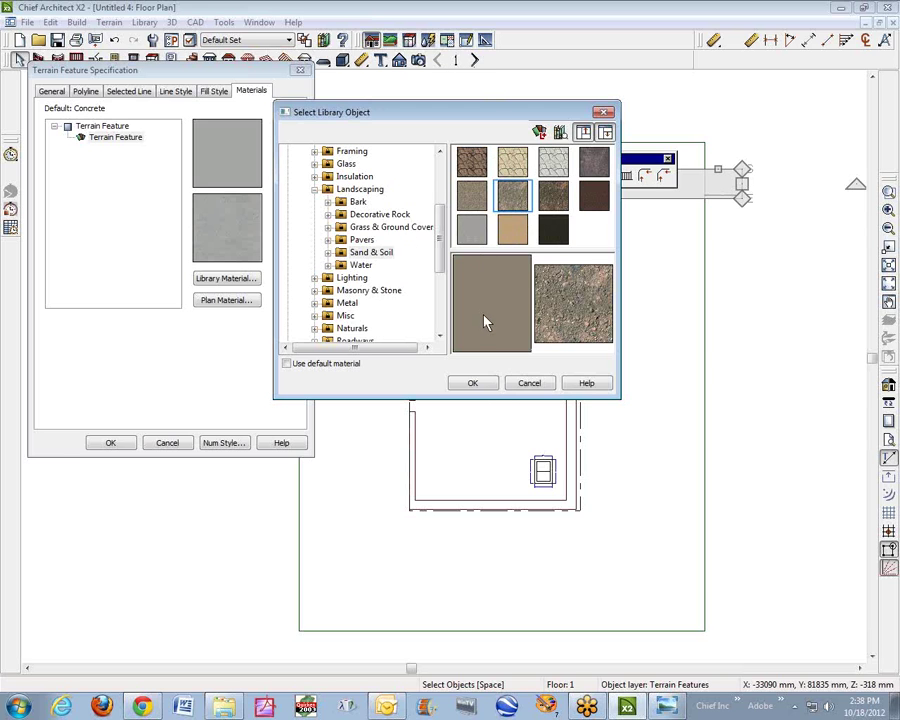
click(479, 386)
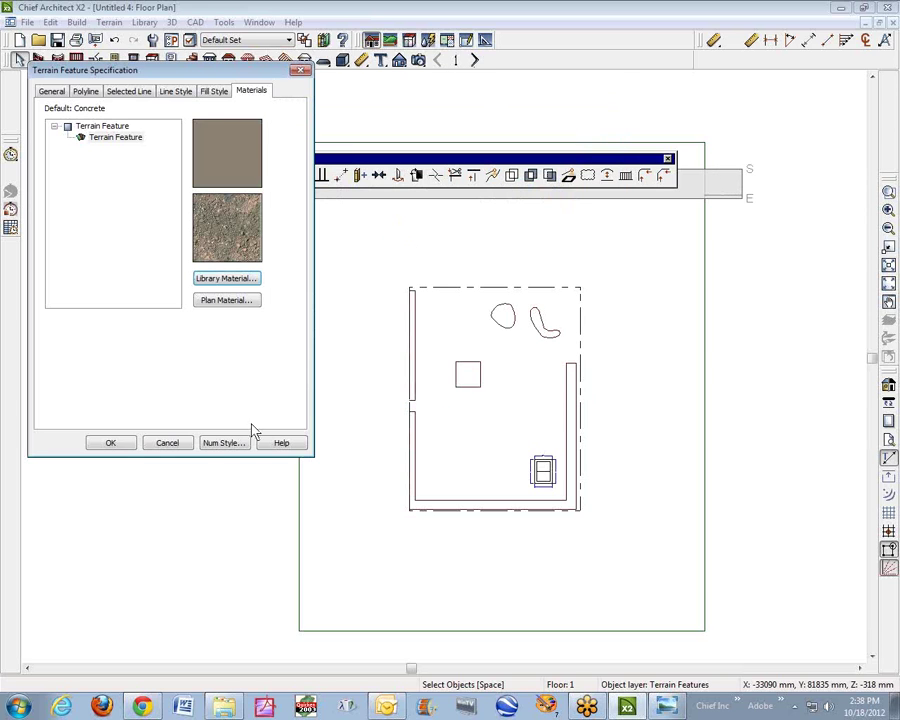
click(110, 443)
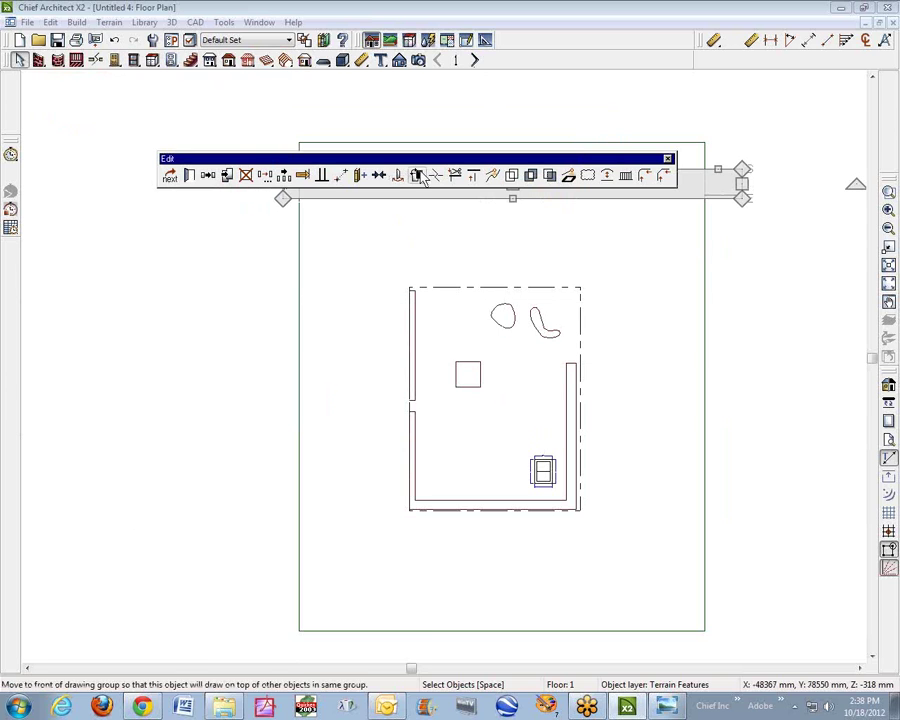
Create a perspective full overview of the model and examine the road strip and the features inside the lot
click(443, 101)
click(418, 60)
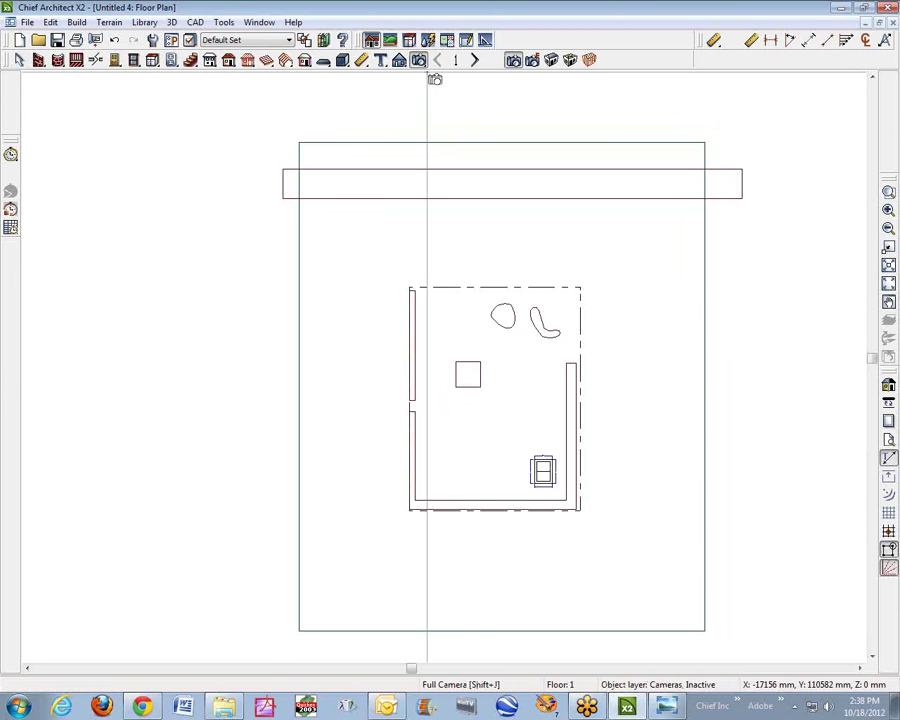
click(532, 62)
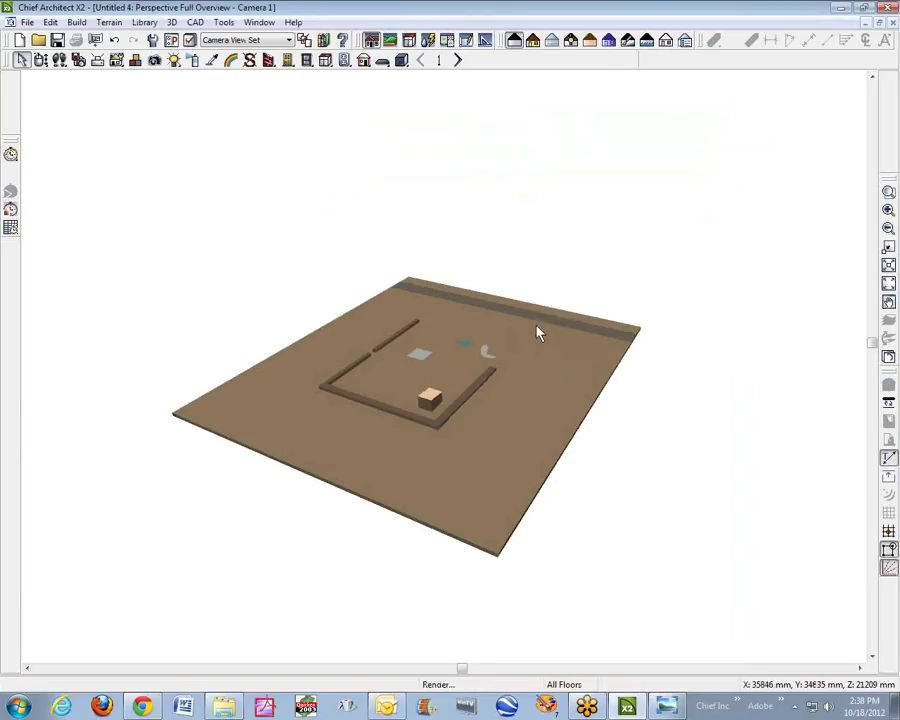
scroll(537, 333, up, 3)
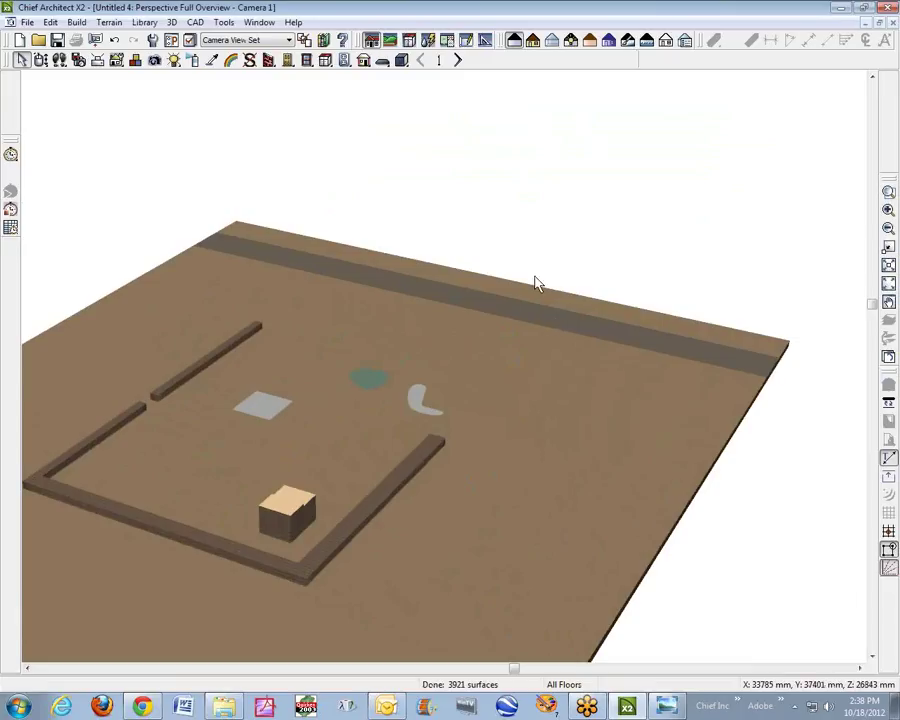
scroll(530, 340, down, 3)
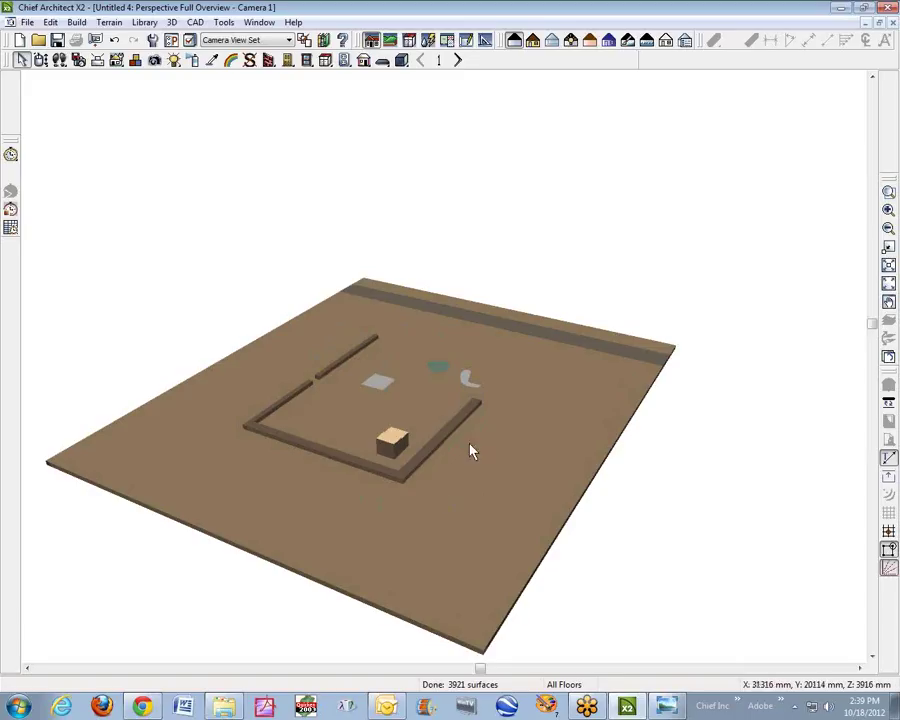
scroll(368, 447, up, 5)
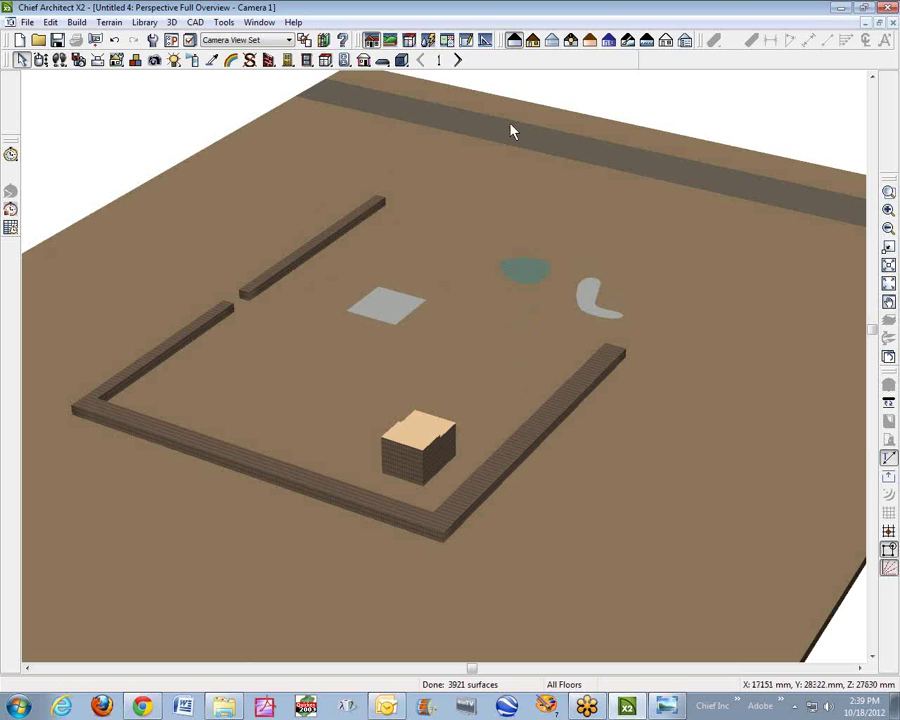
Select the square terrain feature, open the program help and look up "terrain" in its keyword index
click(376, 306)
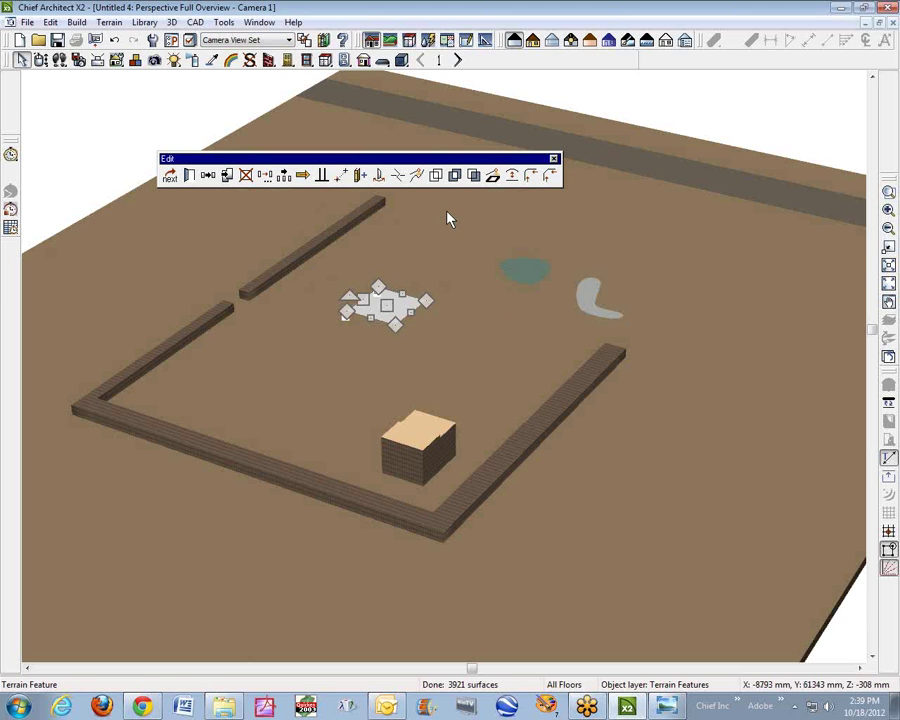
key(F1)
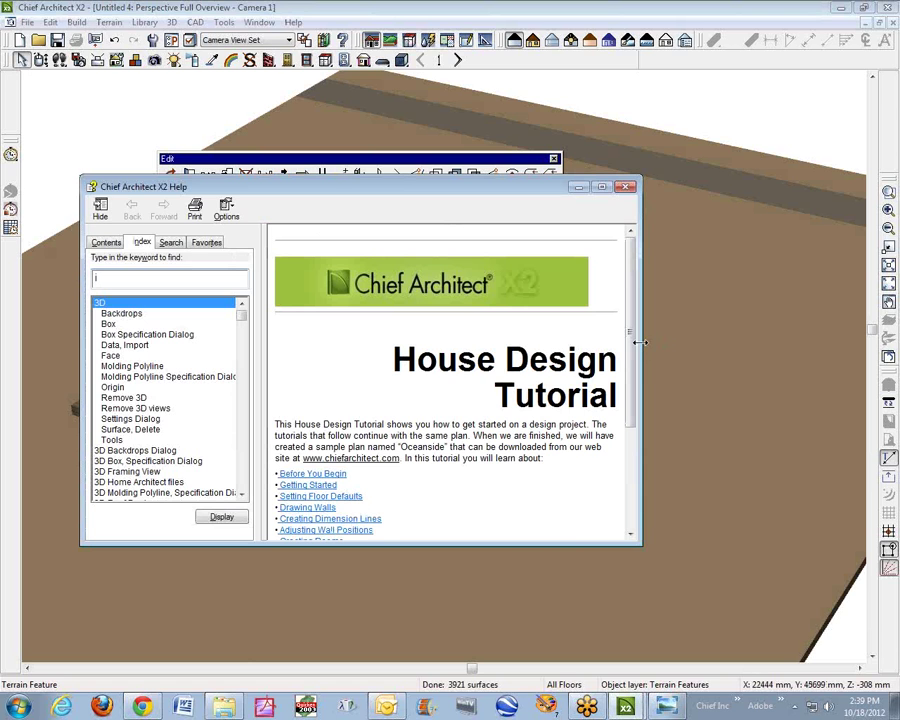
drag(641, 350, 790, 343)
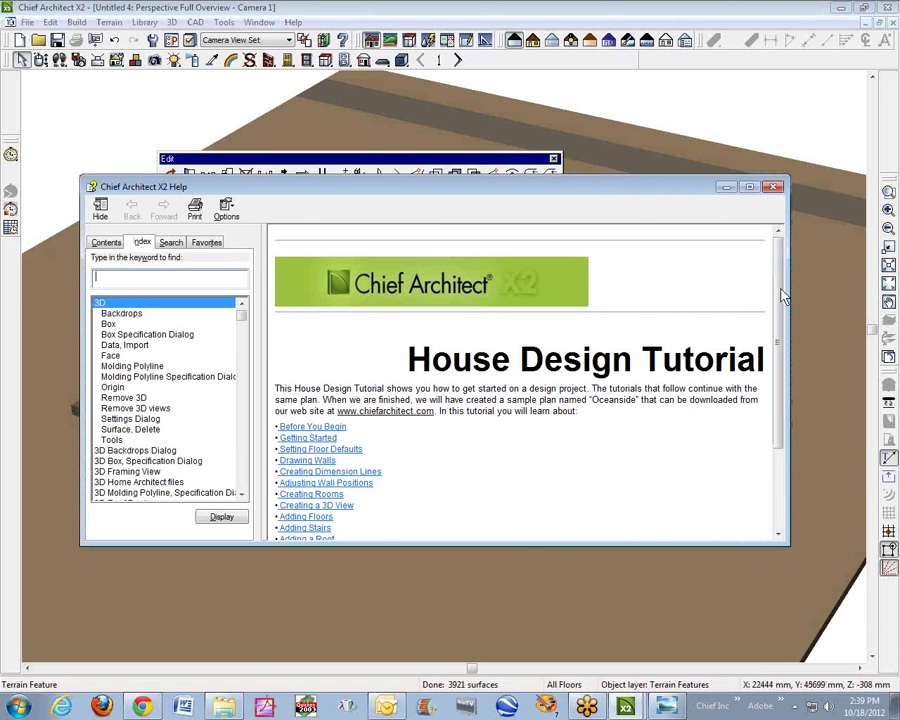
drag(783, 290, 743, 261)
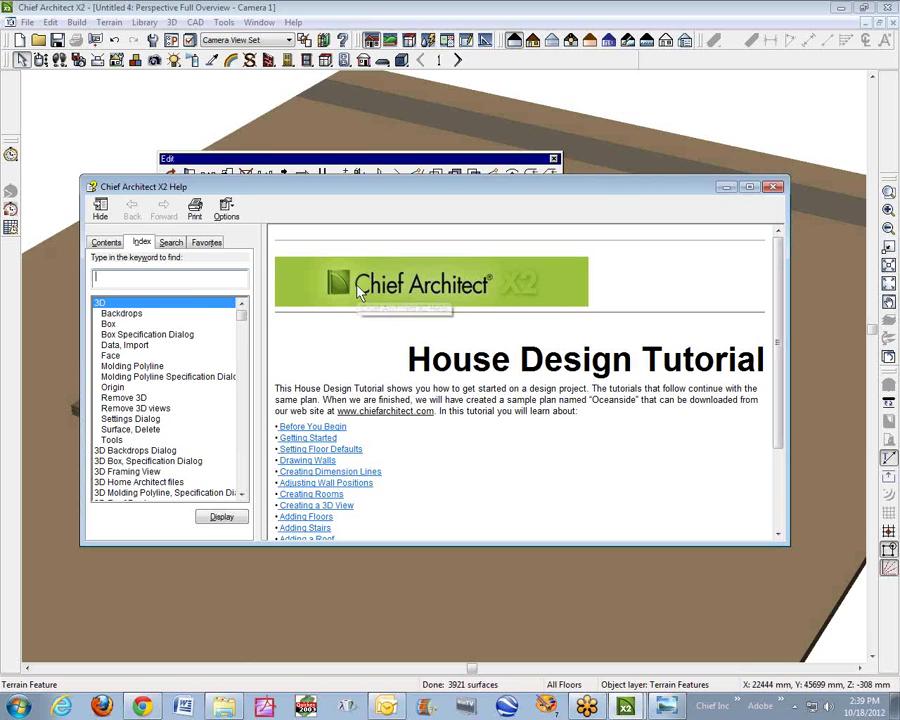
text(terrain)
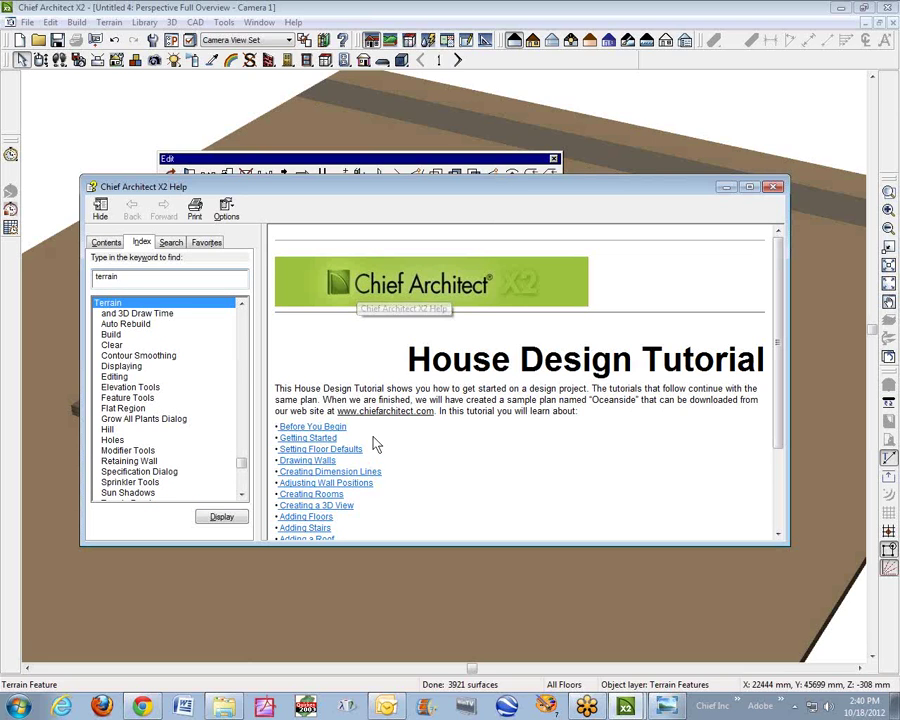
click(221, 518)
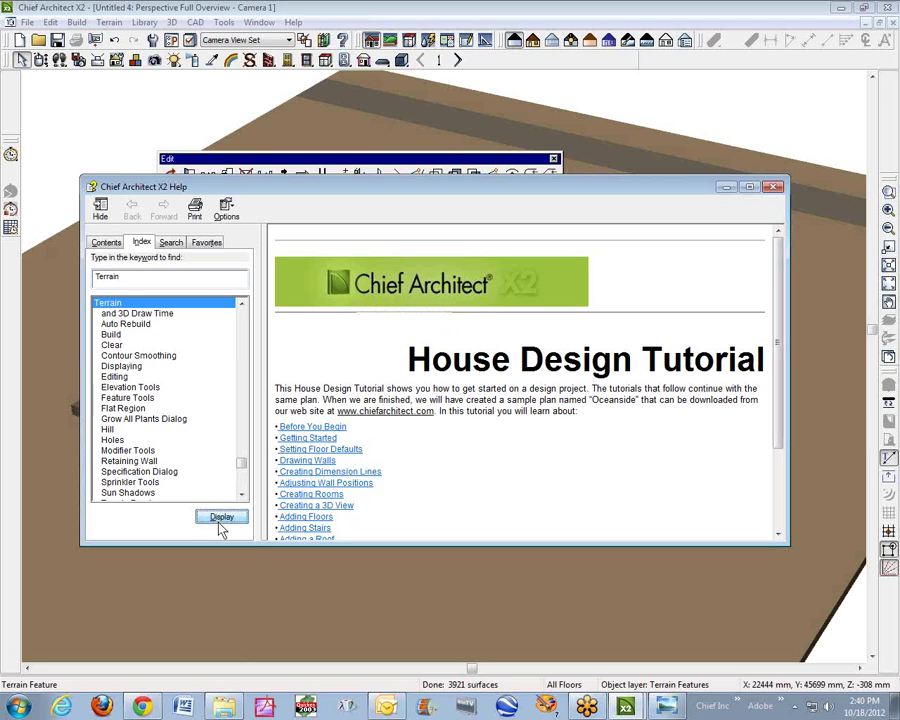
click(224, 519)
click(222, 517)
Extend the help index keyword to "Terrain plane" and display the matched Terrain Path Specification Dialog topic
click(169, 284)
click(169, 280)
text(plane)
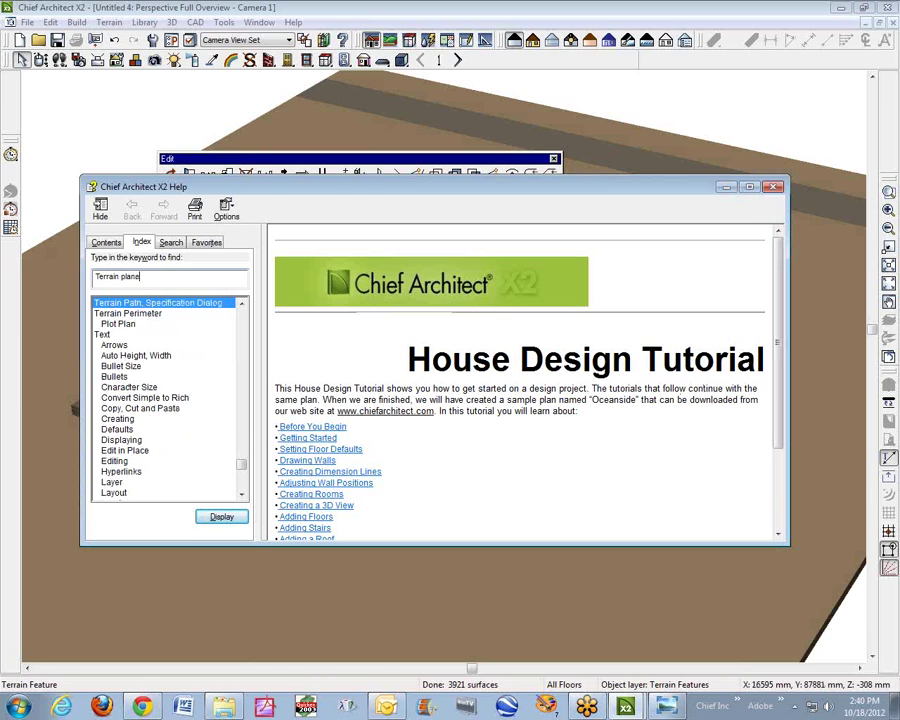
click(217, 521)
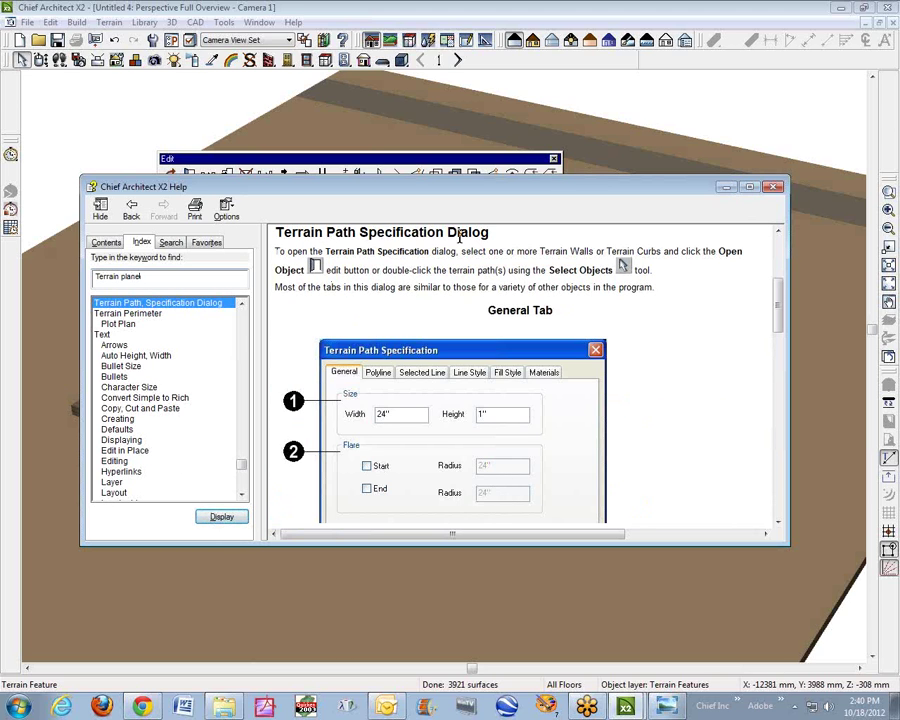
Reposition and enlarge the help window to read the terrain path's width, height, flare and spline explanations
drag(546, 189, 533, 70)
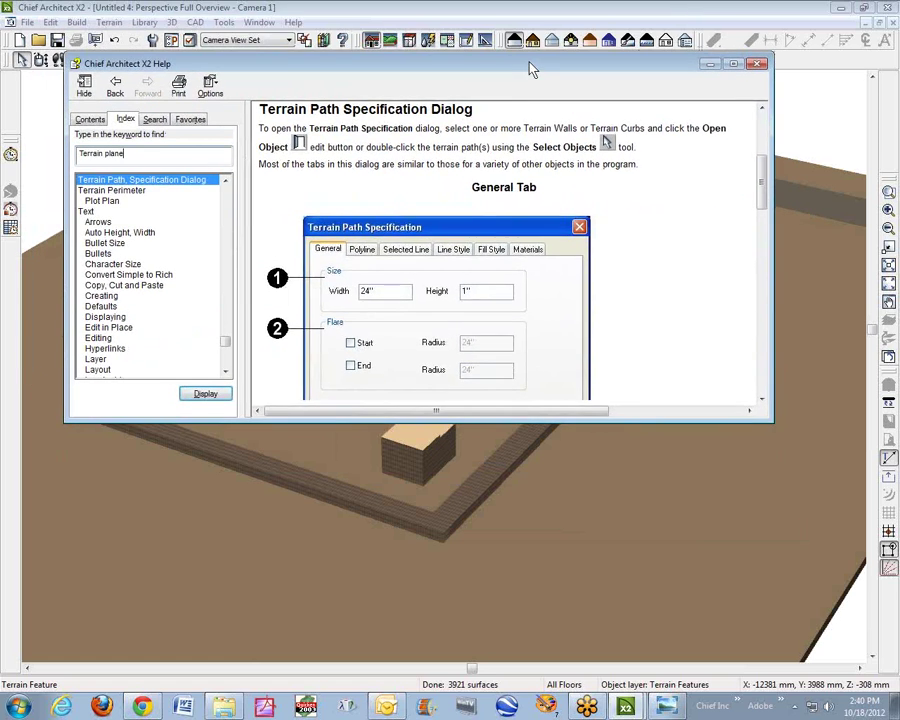
drag(155, 152, 40, 152)
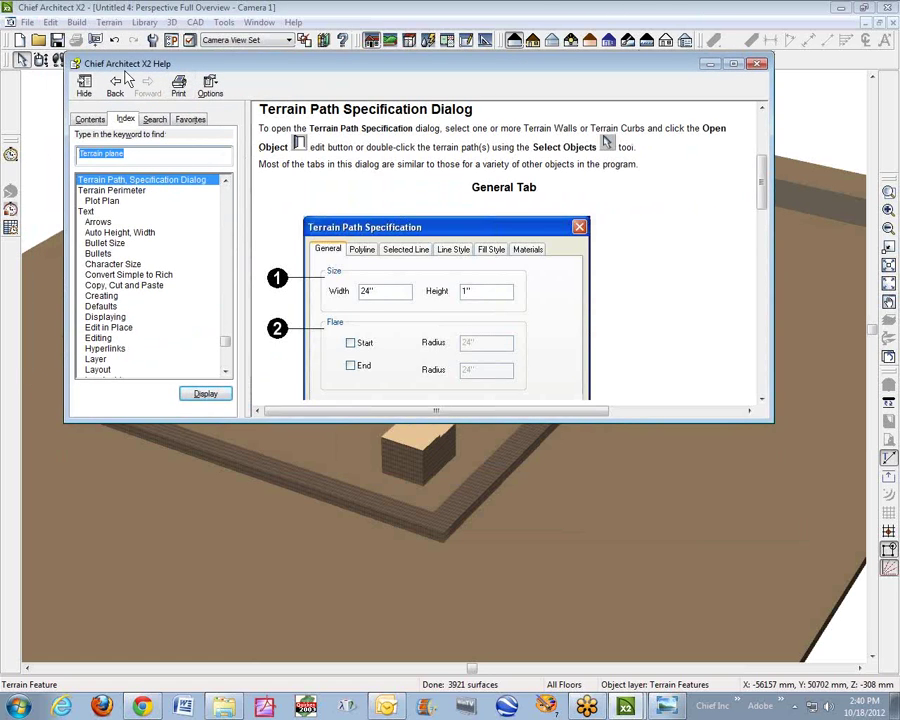
click(763, 186)
drag(763, 186, 705, 232)
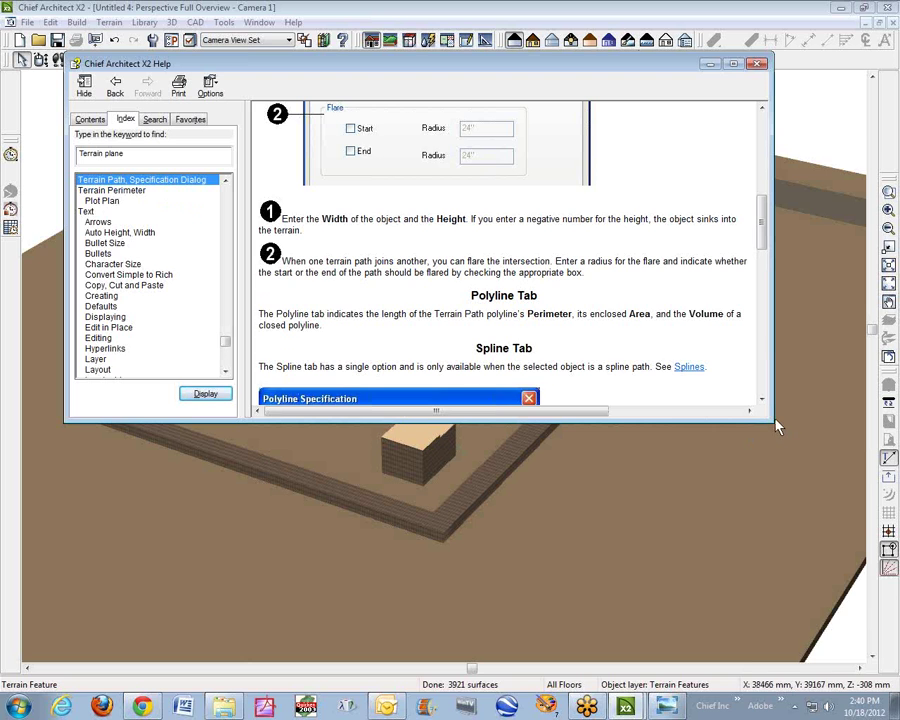
drag(770, 421, 789, 628)
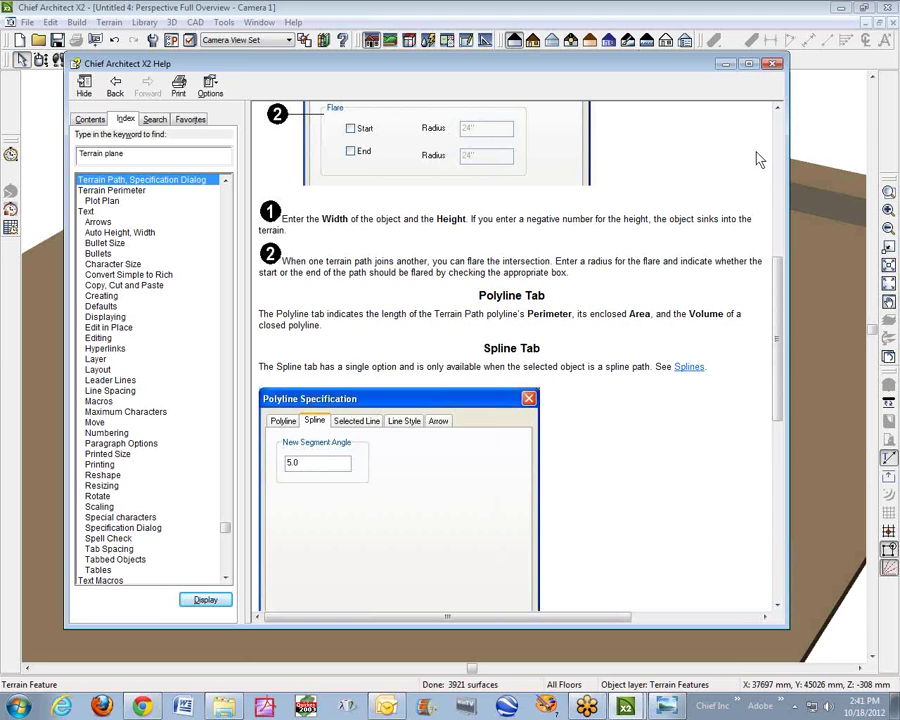
Close the help, deselect the square terrain feature and examine the whole terrain in the 3D overview
click(775, 64)
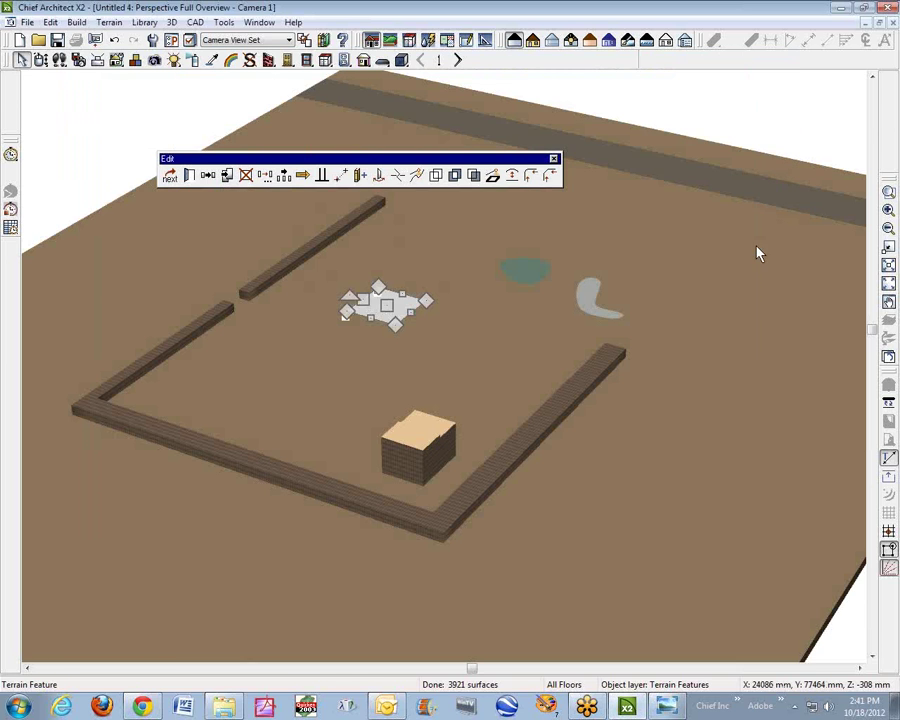
key(Escape)
scroll(725, 187, down, 5)
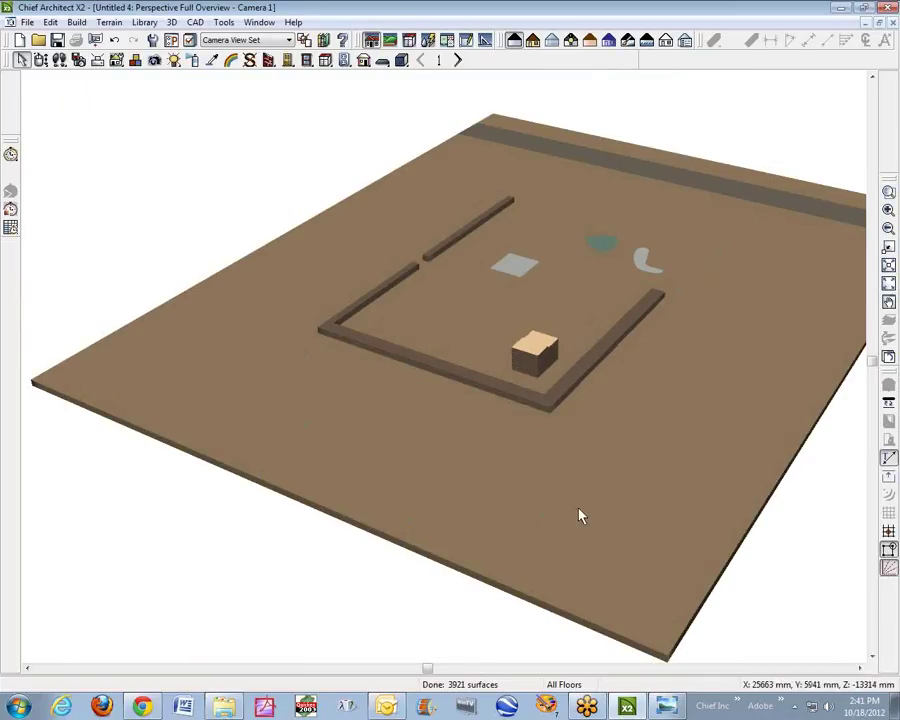
scroll(648, 380, up, 1)
scroll(650, 376, up, 1)
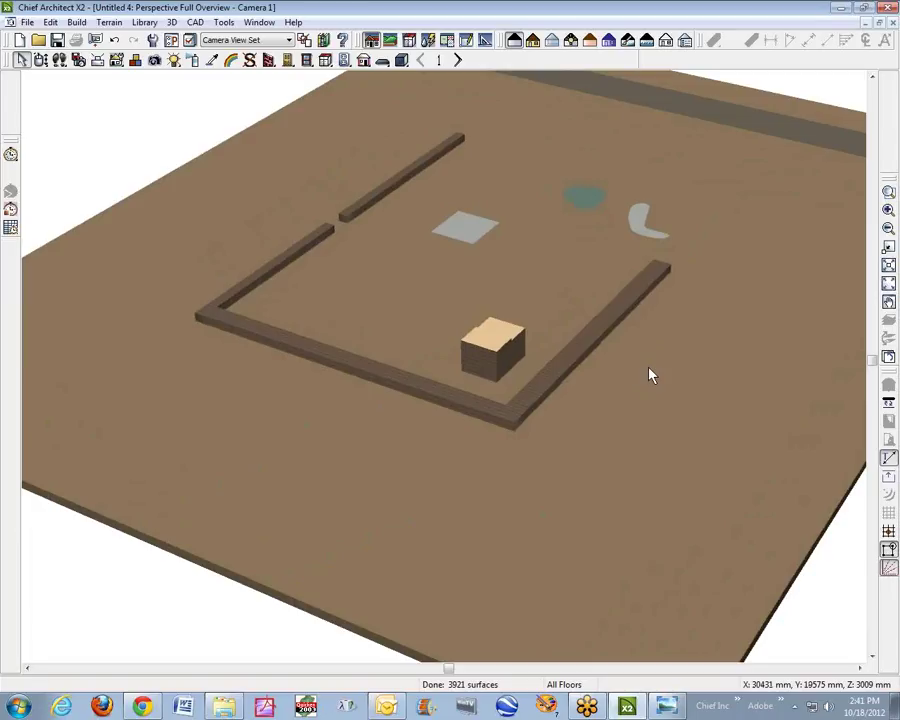